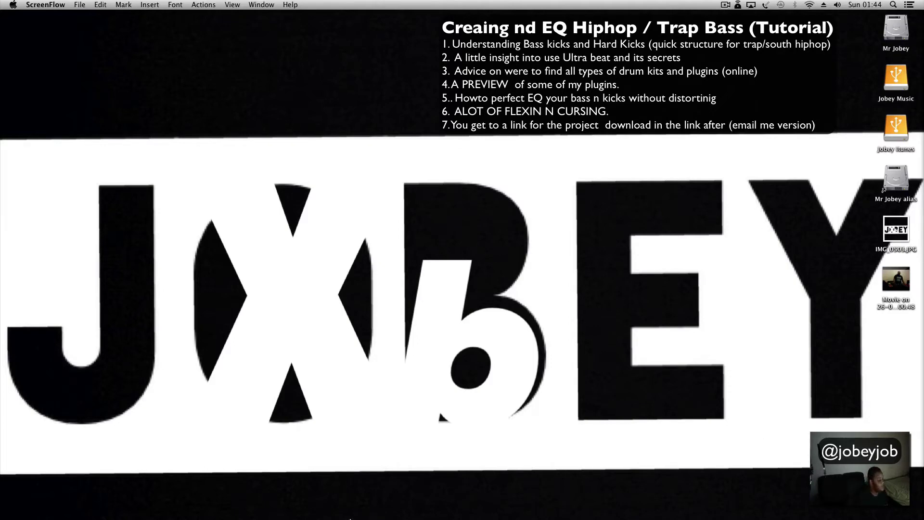
Launch Logic Pro X with the London Boy (voc) mix project.
{"action": "mouse_move", "coordinate": [298, 518]}
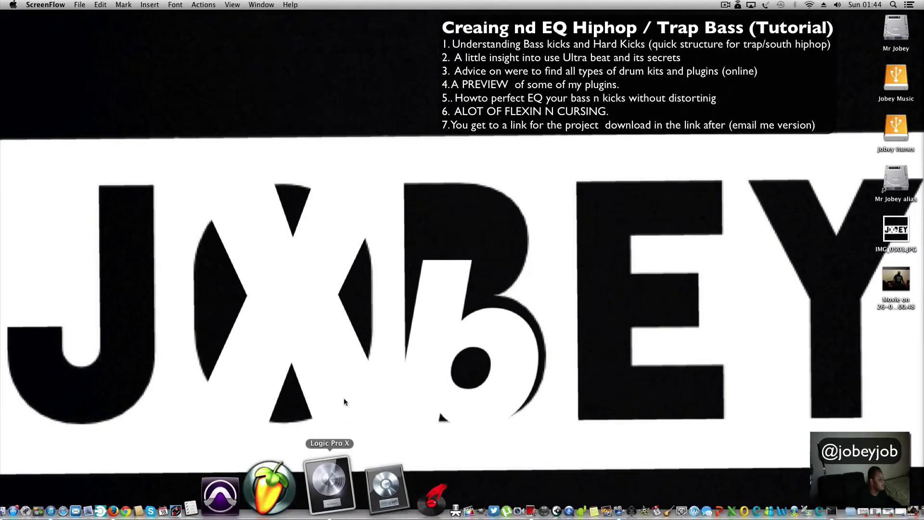
{"action": "right_click", "coordinate": [326, 480]}
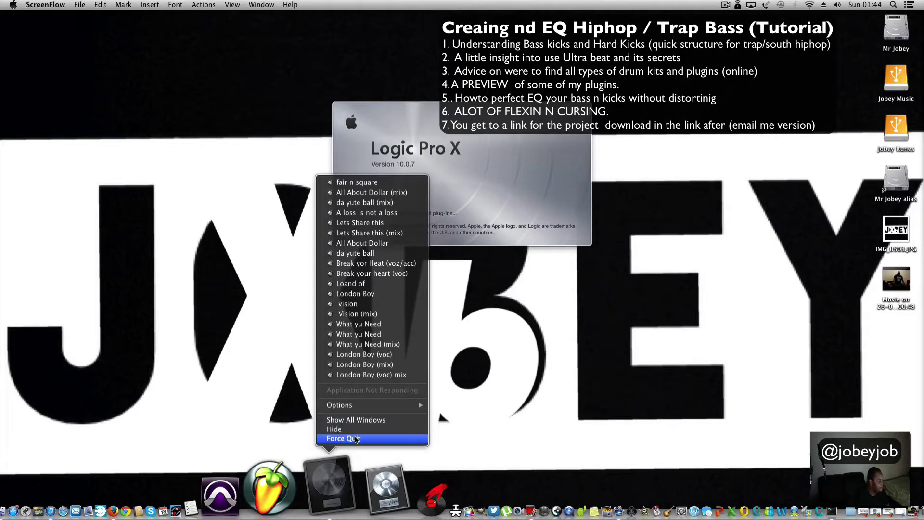
{"action": "left_click", "coordinate": [361, 437]}
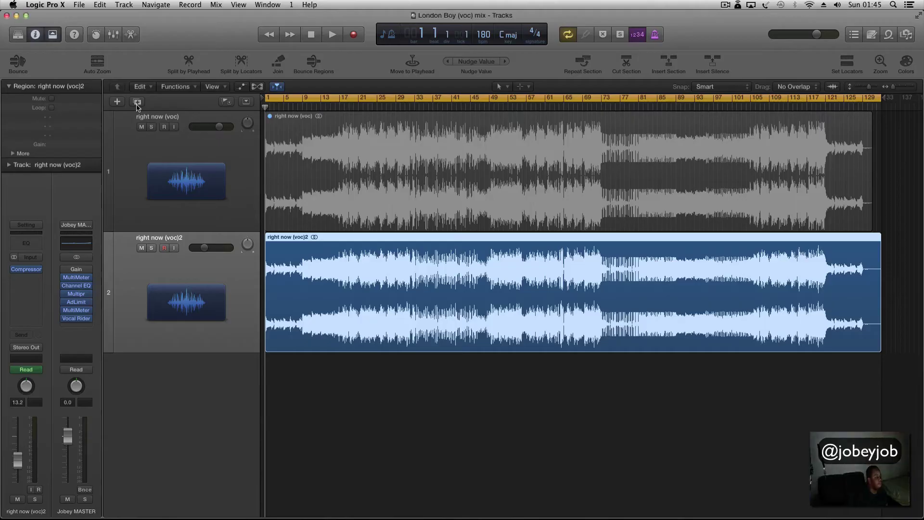
Deselect the audio region and play a short passage from the start of the arrangement.
{"action": "left_click", "coordinate": [351, 411]}
{"action": "key", "text": "space"}
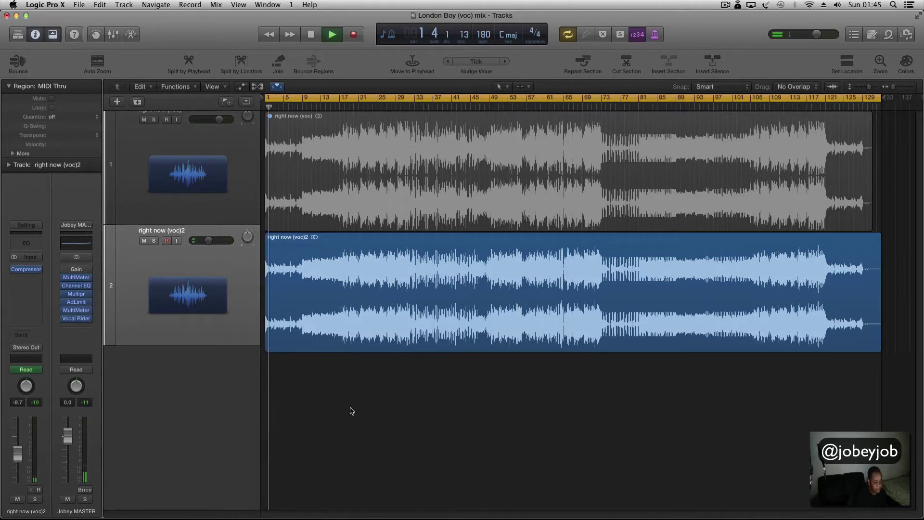
{"action": "key", "text": "space"}
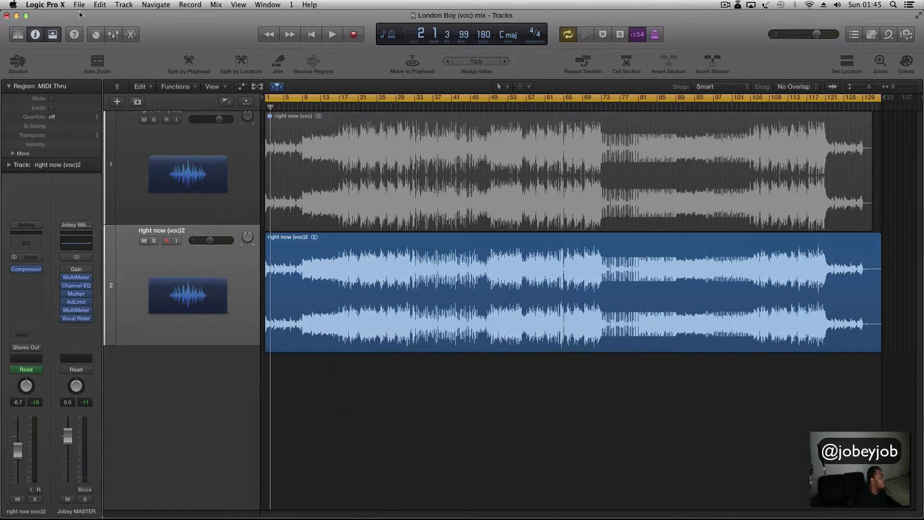
{"action": "left_click", "coordinate": [80, 5]}
{"action": "mouse_move", "coordinate": [107, 45]}
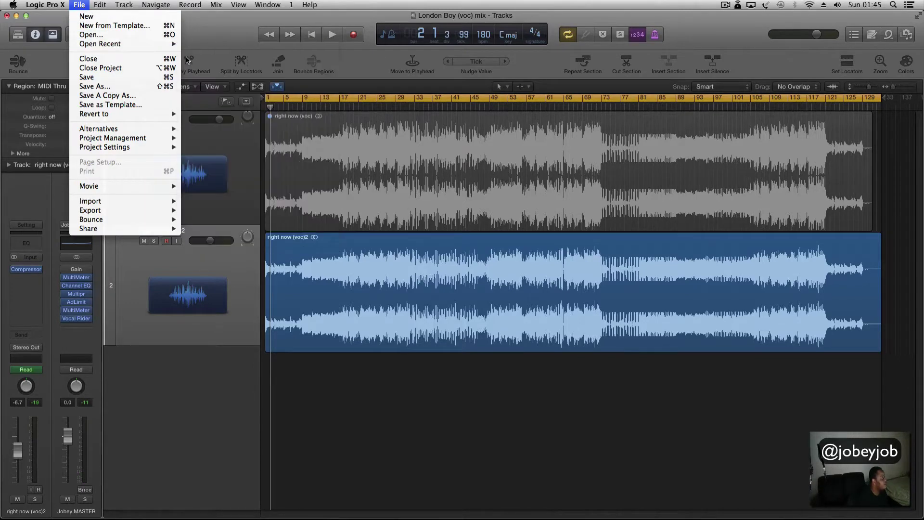
{"action": "mouse_move", "coordinate": [169, 46]}
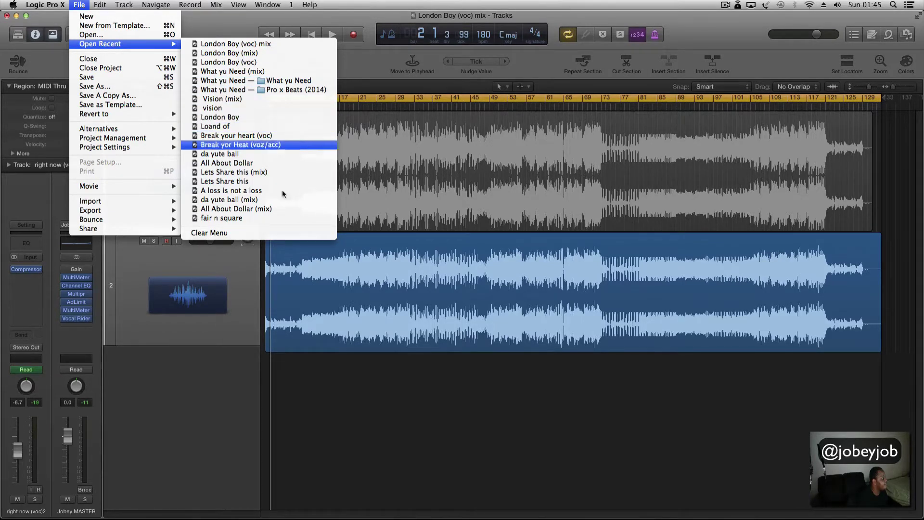
{"action": "left_click", "coordinate": [345, 412]}
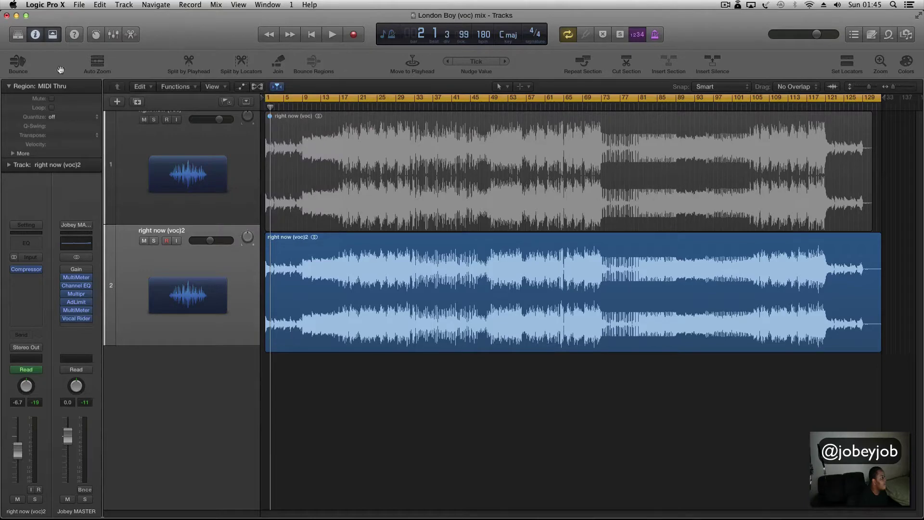
Minimise the project window and browse in Finder to the Bass Moster folder under Logic, Logic Pro X, Pro x Beats (2014).
{"action": "left_click", "coordinate": [16, 16]}
{"action": "double_click", "coordinate": [888, 27]}
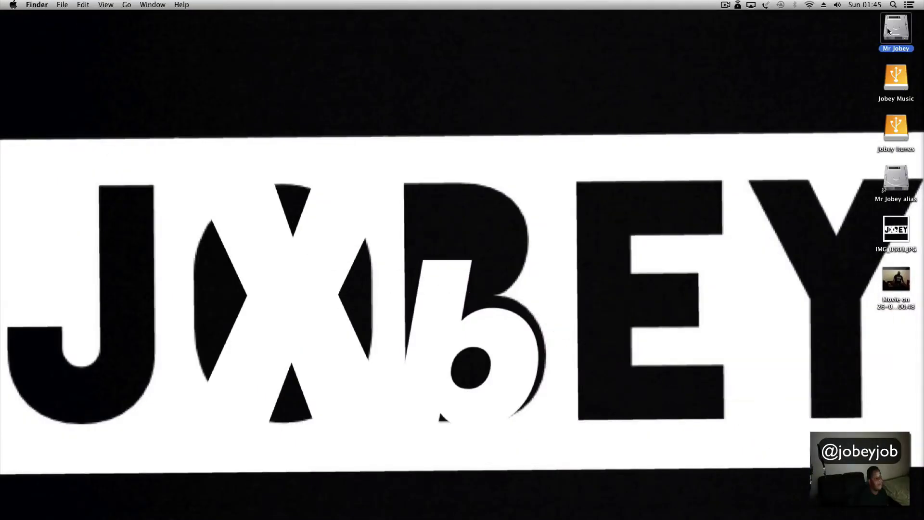
{"action": "scroll", "coordinate": [318, 308], "scroll_direction": "down", "scroll_amount": 5}
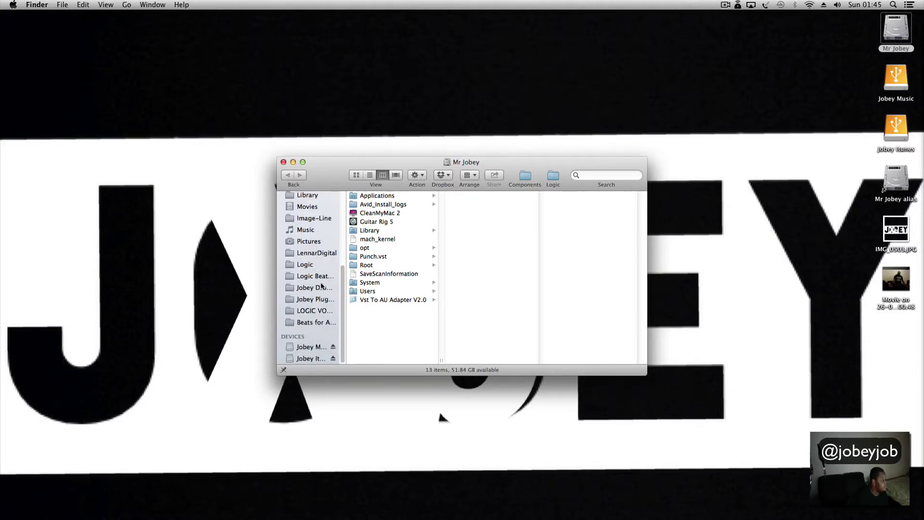
{"action": "left_click", "coordinate": [317, 269]}
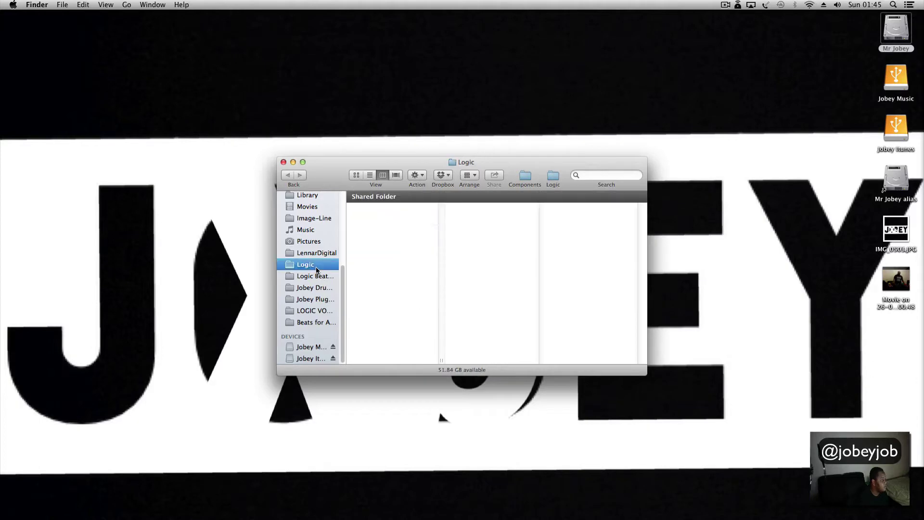
{"action": "left_click", "coordinate": [395, 221]}
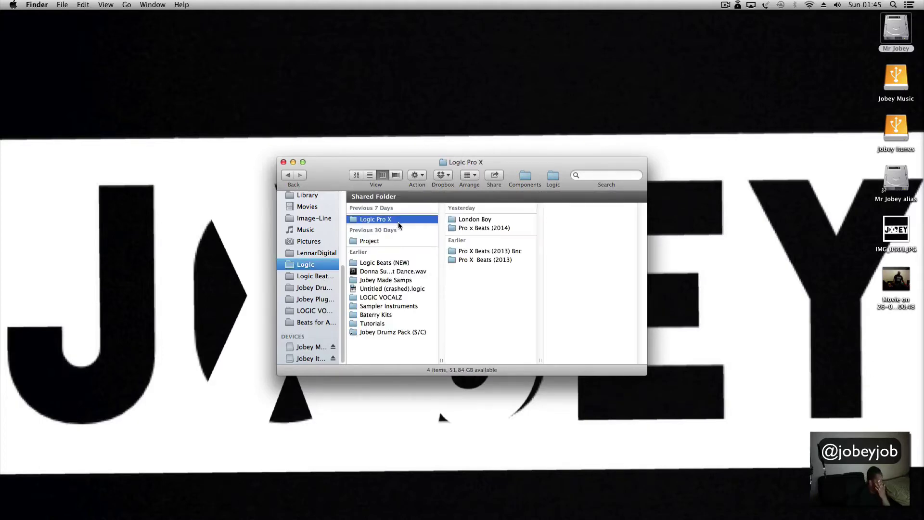
{"action": "left_click", "coordinate": [466, 229]}
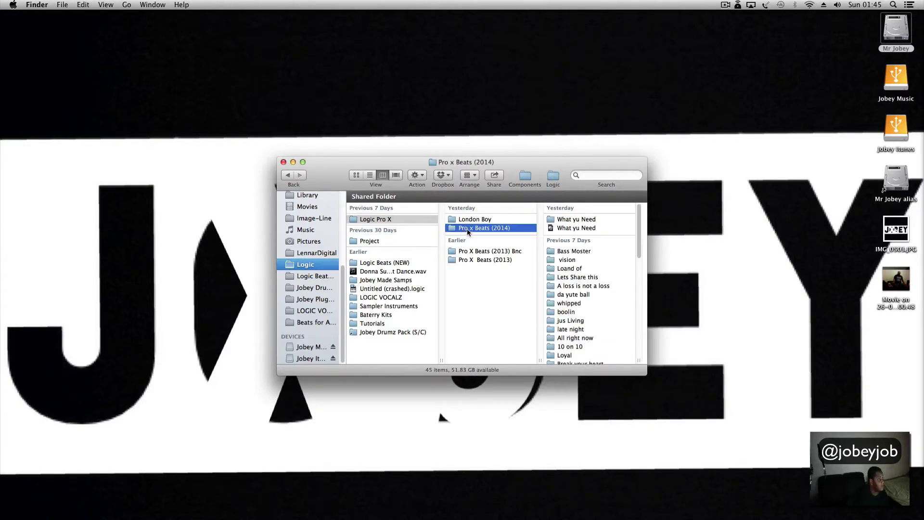
{"action": "left_click", "coordinate": [590, 251]}
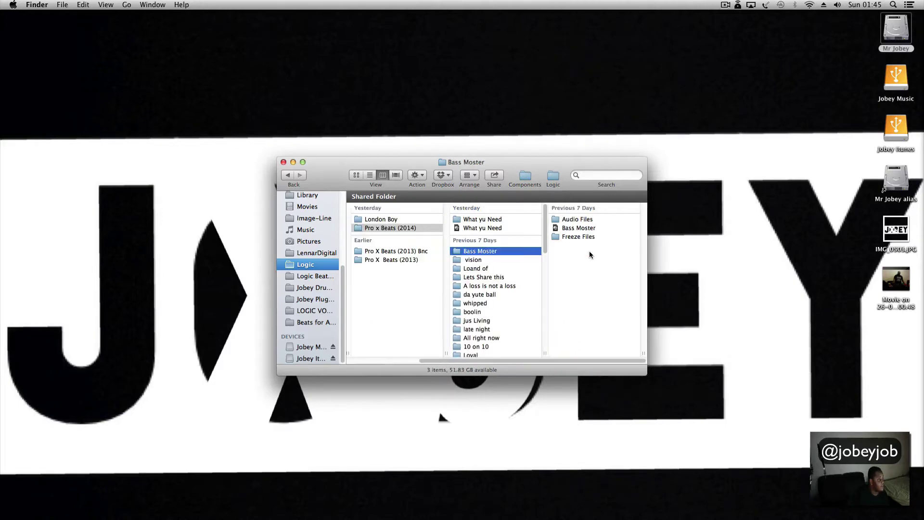
Open the Bass Moster project in Logic Pro X, closing the current project and saving its changes.
{"action": "double_click", "coordinate": [574, 225]}
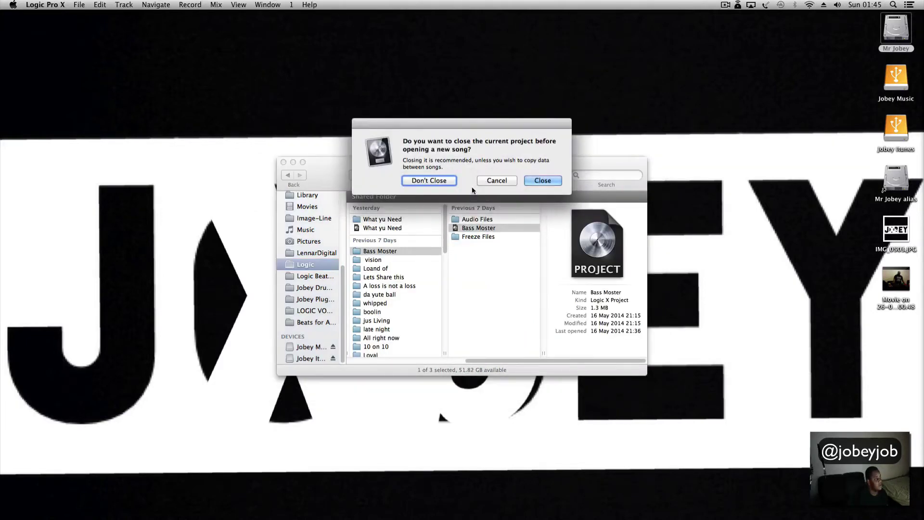
{"action": "left_click", "coordinate": [540, 181]}
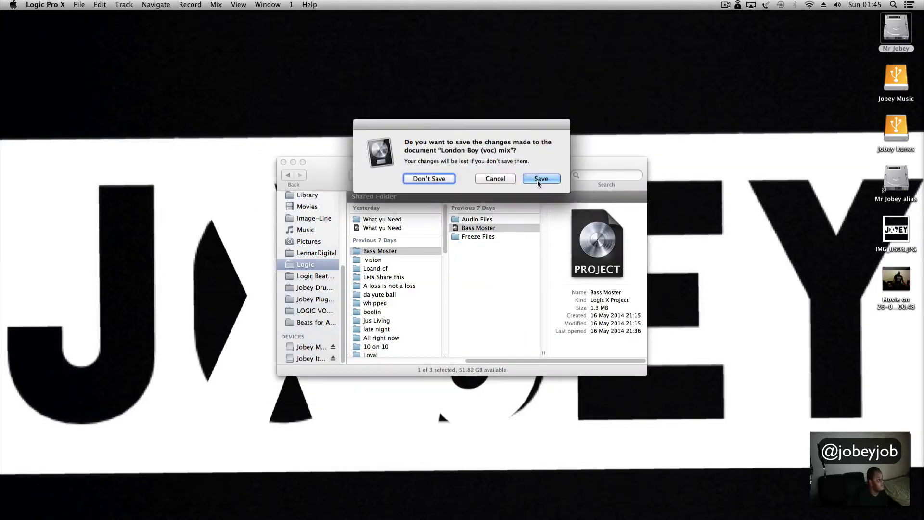
{"action": "left_click", "coordinate": [537, 180]}
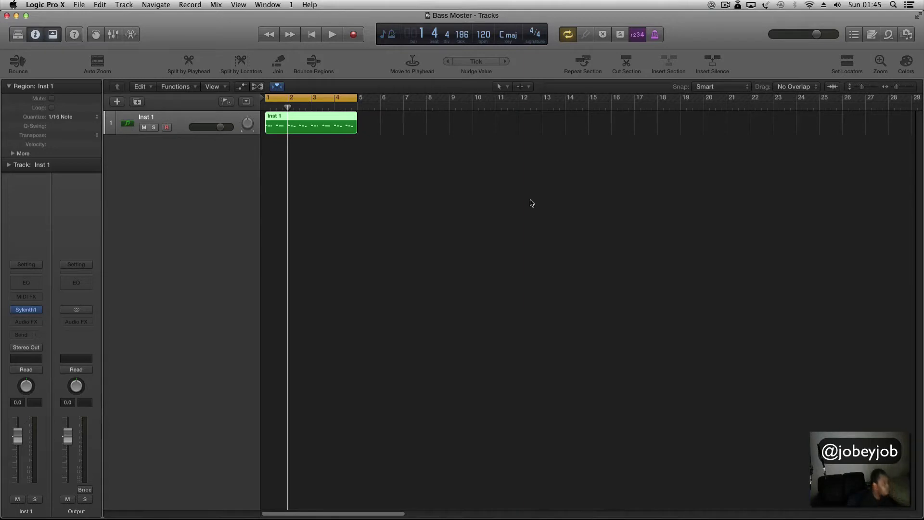
Deselect the Inst 1 region and play the four-bar loop to hear the bass pattern, stopping playback at the end.
{"action": "left_click", "coordinate": [722, 5]}
{"action": "left_click", "coordinate": [696, 190]}
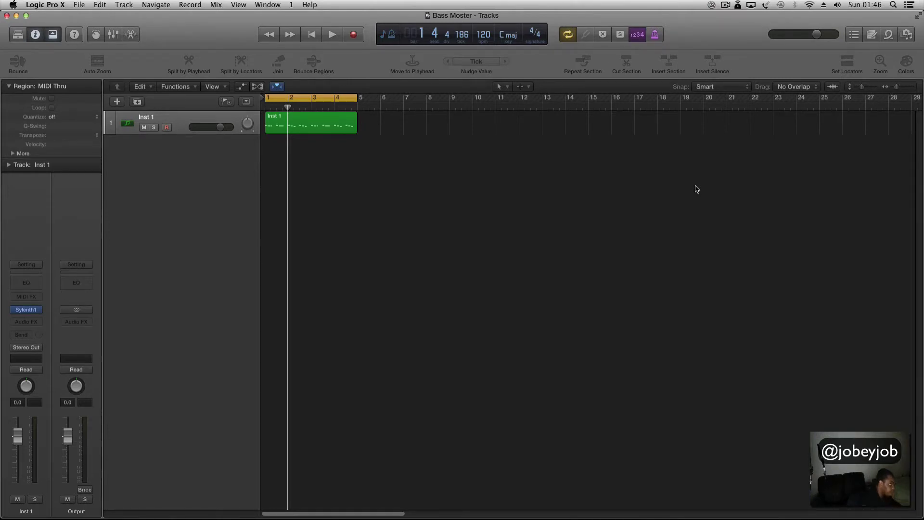
{"action": "key", "text": "space"}
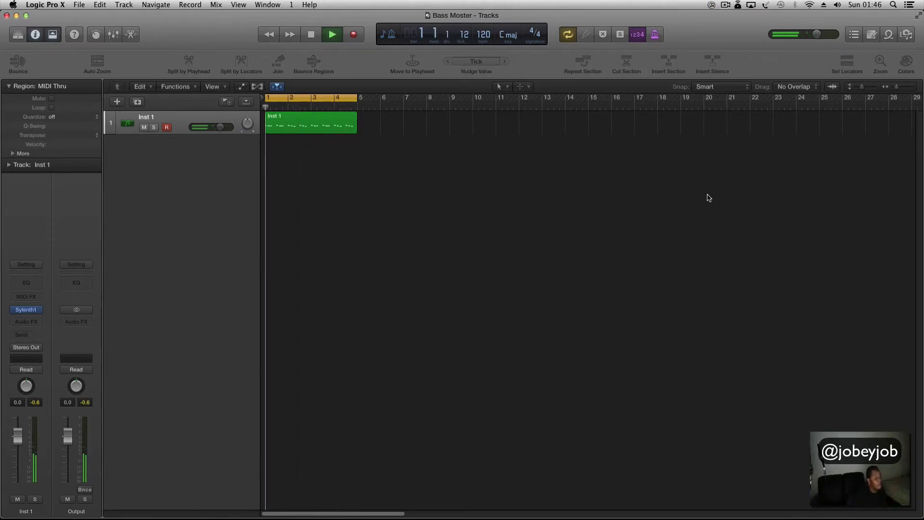
{"action": "key", "text": "space"}
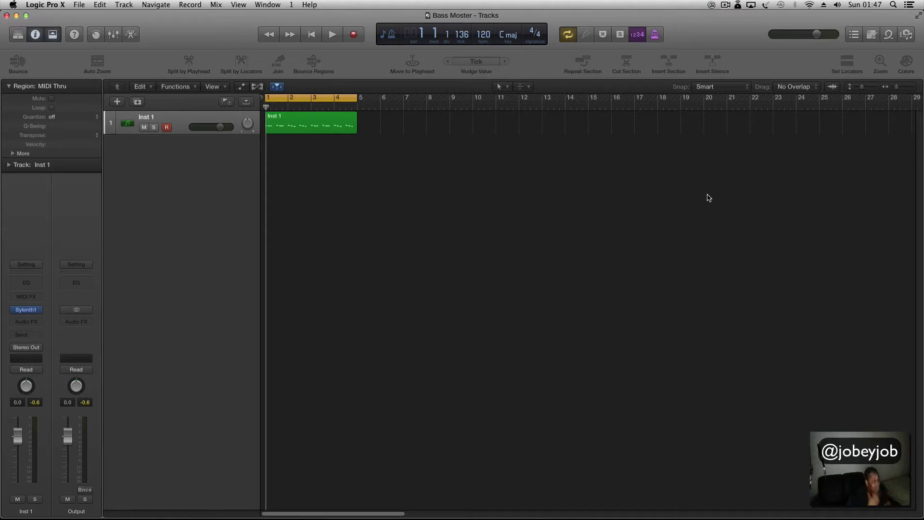
Add a second software instrument track and load Ultrabeat (Drum Synth) in Stereo as its instrument.
{"action": "double_click", "coordinate": [202, 218]}
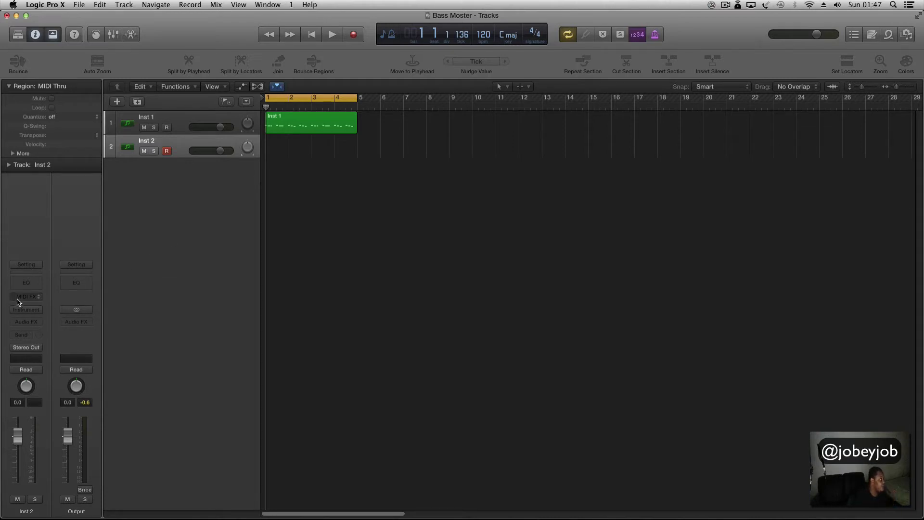
{"action": "left_click", "coordinate": [35, 311]}
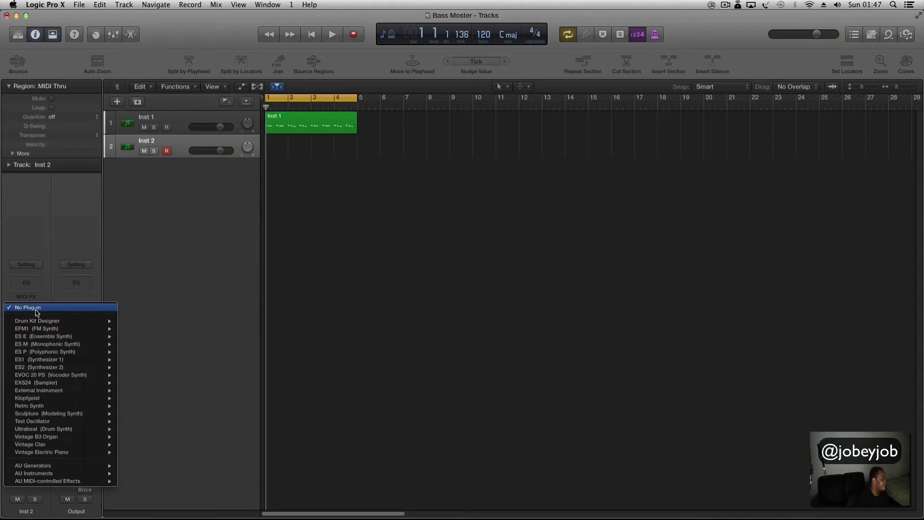
{"action": "mouse_move", "coordinate": [102, 420]}
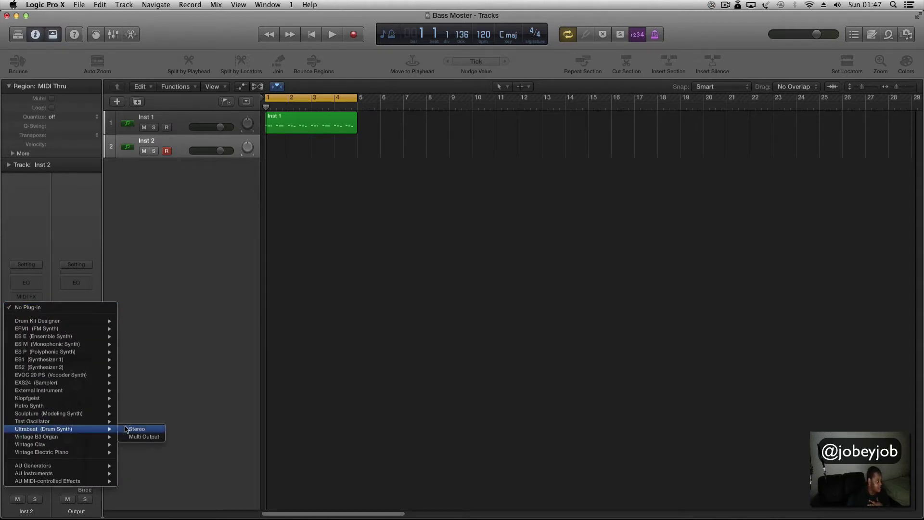
{"action": "left_click", "coordinate": [136, 429]}
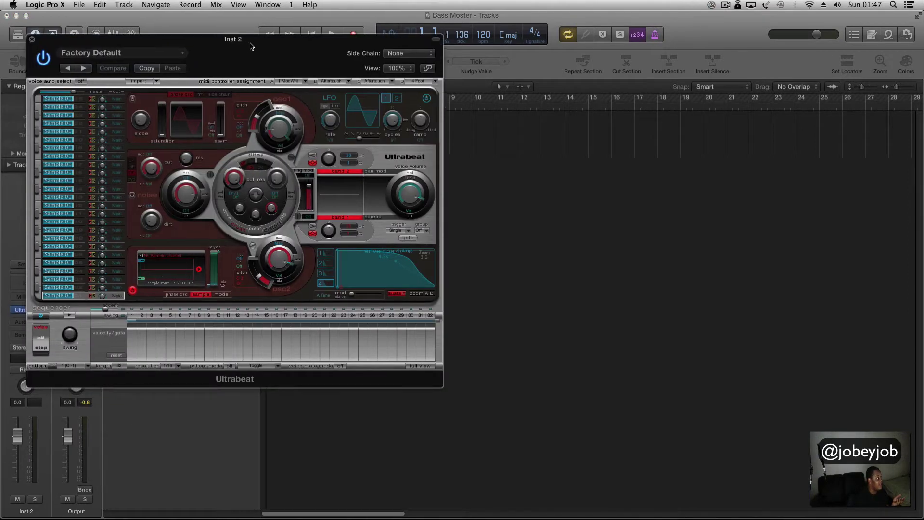
Step upward through the lower sample slots in Ultrabeat and move the plug-in window clear of the track list.
{"action": "left_click_drag", "start_coordinate": [250, 46], "coordinate": [369, 82]}
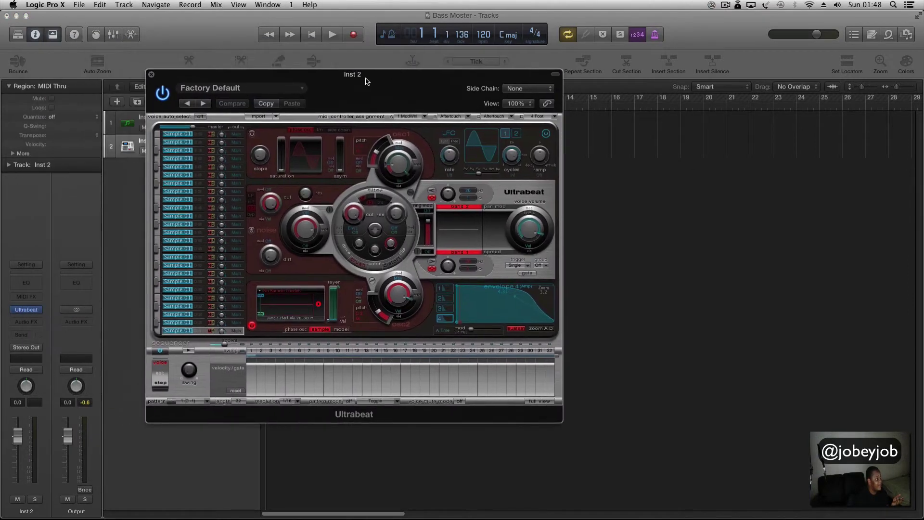
{"action": "left_click", "coordinate": [200, 315]}
{"action": "left_click", "coordinate": [200, 307]}
{"action": "left_click", "coordinate": [200, 298]}
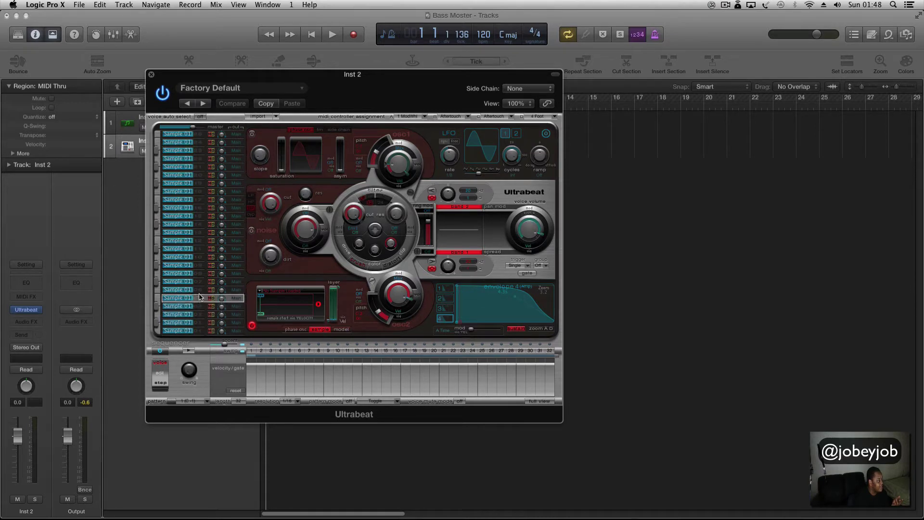
{"action": "left_click", "coordinate": [201, 290]}
{"action": "left_click", "coordinate": [200, 281]}
{"action": "left_click", "coordinate": [201, 273]}
{"action": "left_click", "coordinate": [201, 265]}
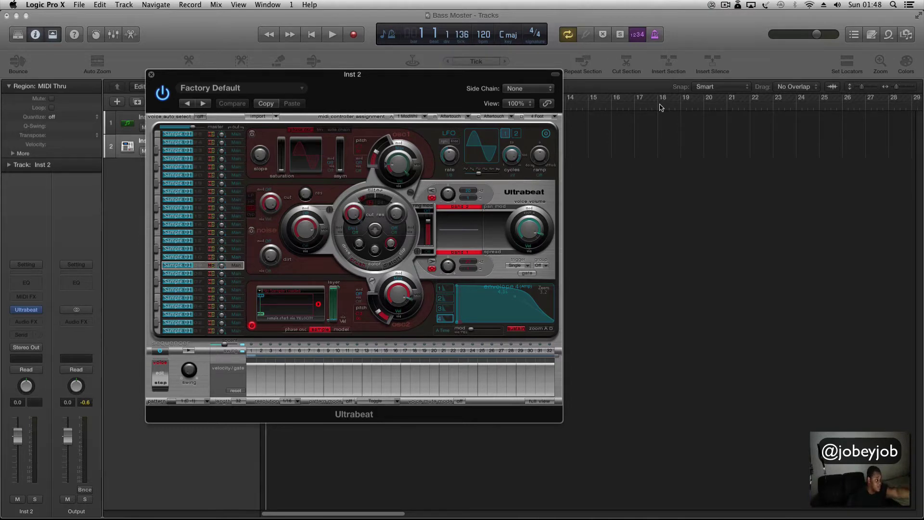
{"action": "left_click_drag", "start_coordinate": [432, 80], "coordinate": [588, 145]}
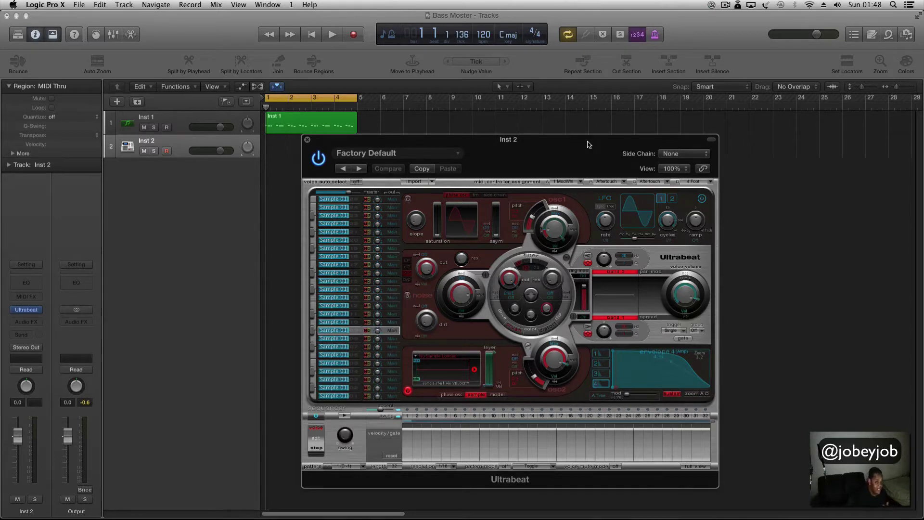
{"action": "left_click_drag", "start_coordinate": [923, 22], "coordinate": [305, 49]}
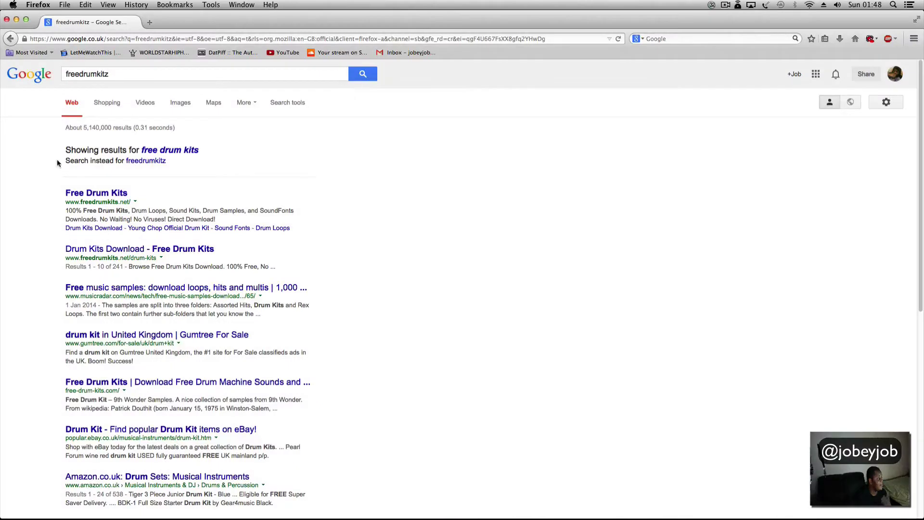
{"action": "left_click", "coordinate": [117, 75]}
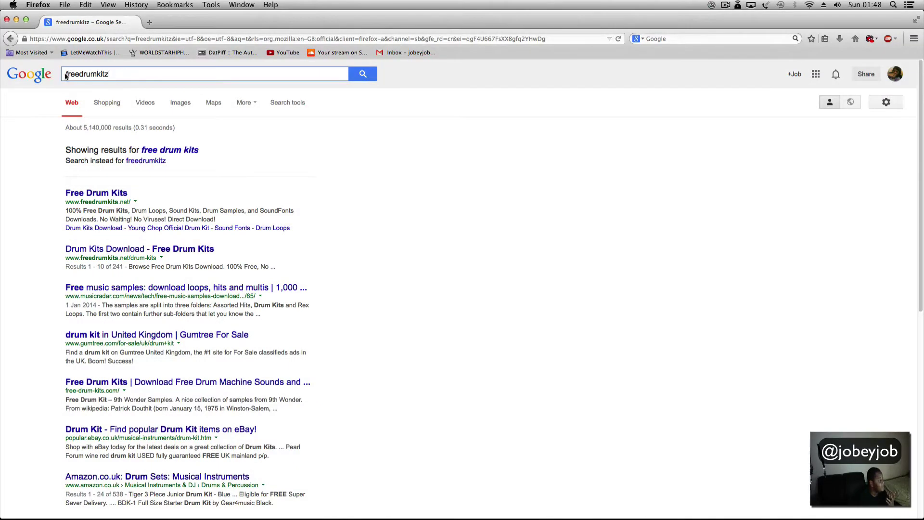
{"action": "left_click", "coordinate": [109, 194]}
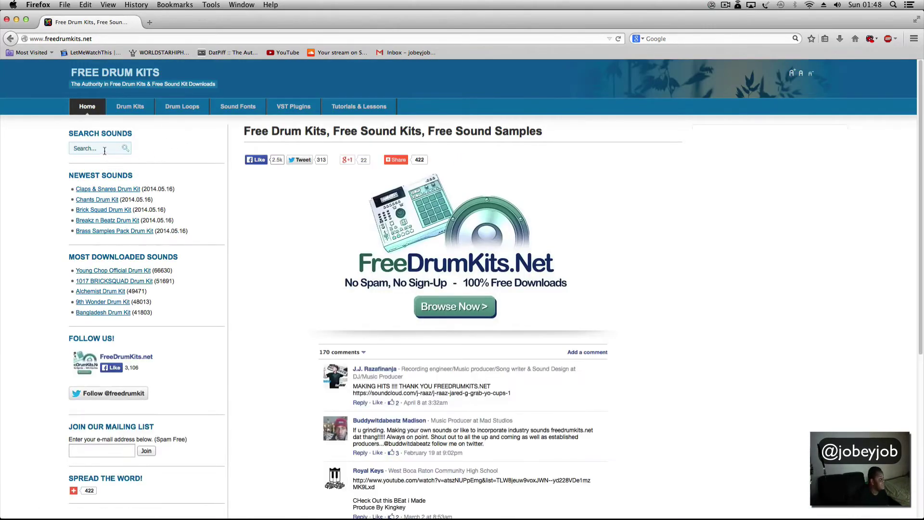
Search the site's sounds for "trap kits", replace the query with "lex luger", and open the NEW - Lex Luger Drum Kit page.
{"action": "left_click", "coordinate": [104, 150]}
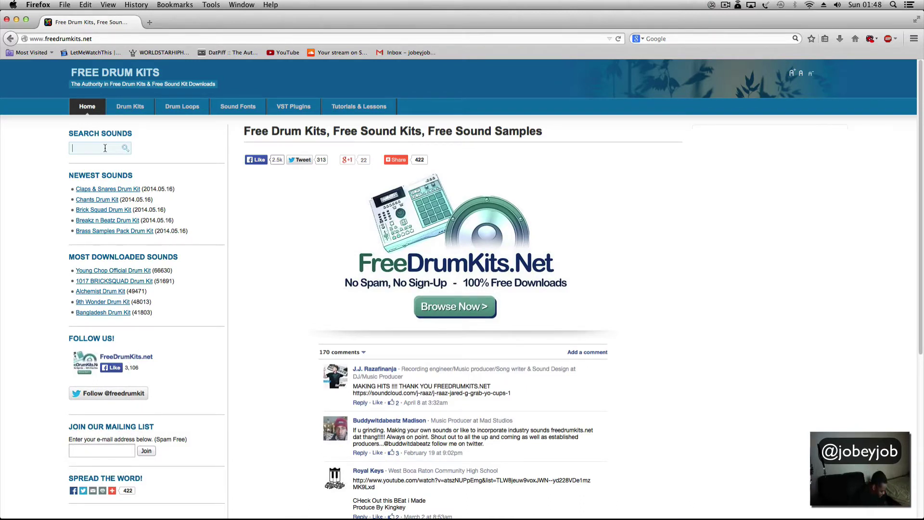
{"action": "type", "text": "trap kits"}
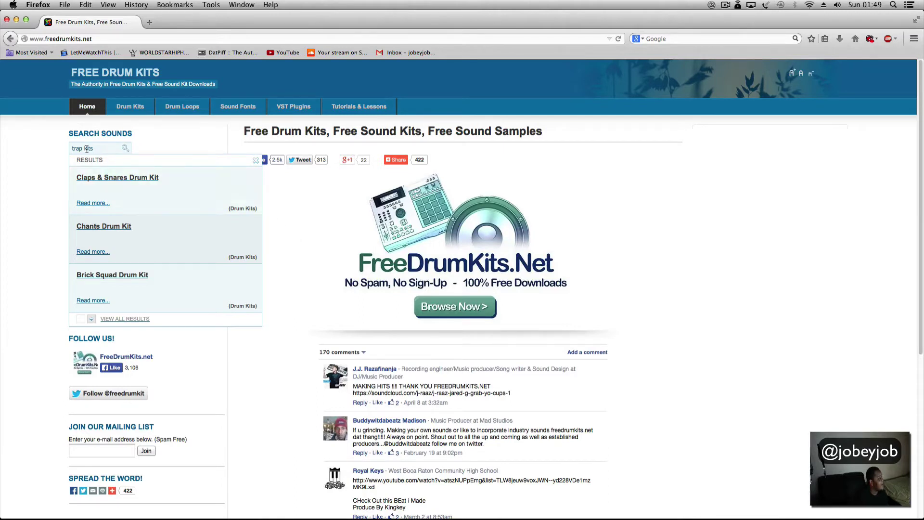
{"action": "left_click_drag", "start_coordinate": [102, 149], "coordinate": [2, 151]}
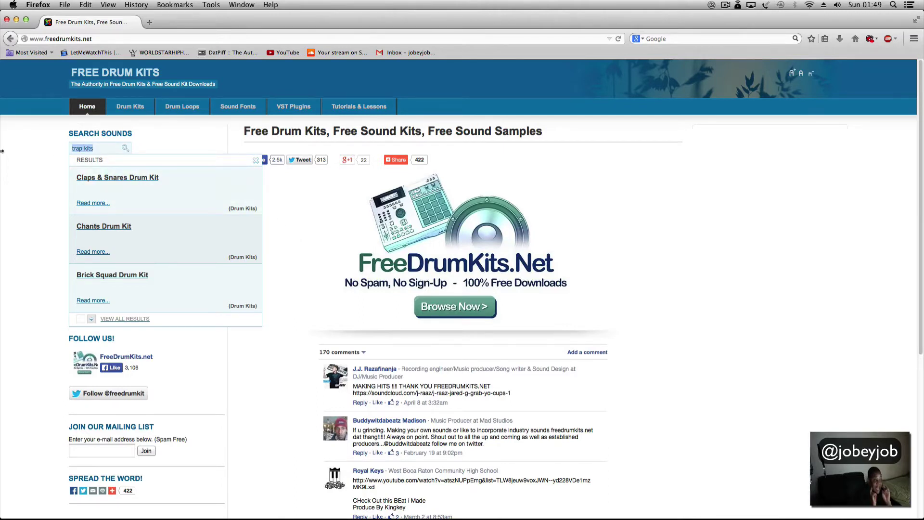
{"action": "type", "text": "lex "}
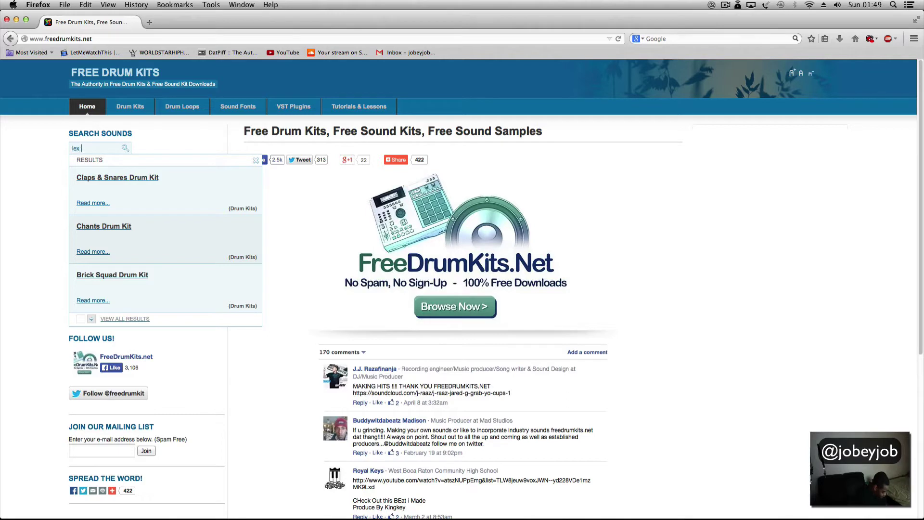
{"action": "type", "text": "luger"}
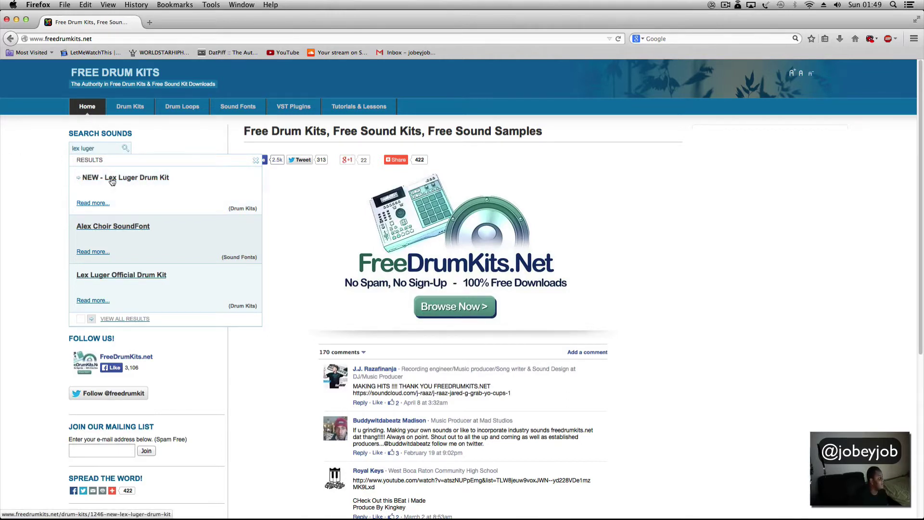
{"action": "left_click", "coordinate": [115, 181]}
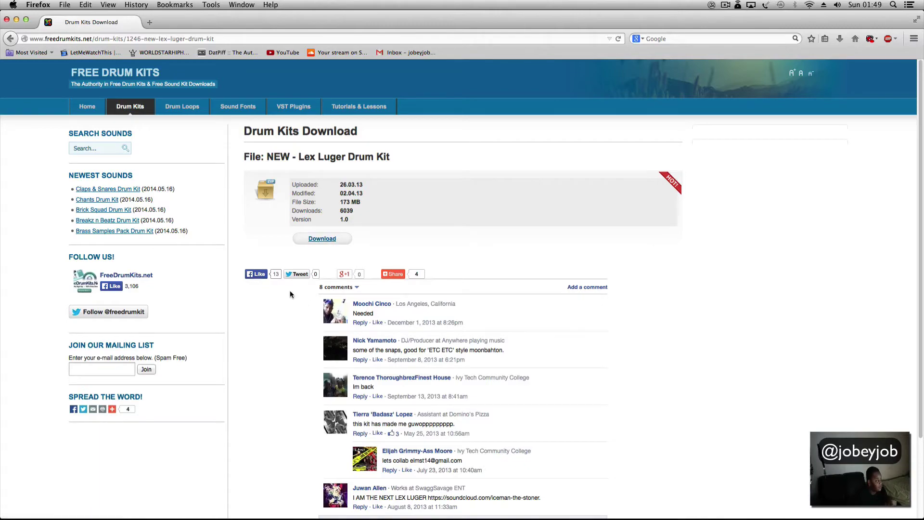
Switch back to Logic Pro X and show all files in its file browser.
{"action": "mouse_move", "coordinate": [2, 4]}
{"action": "left_click", "coordinate": [280, 203]}
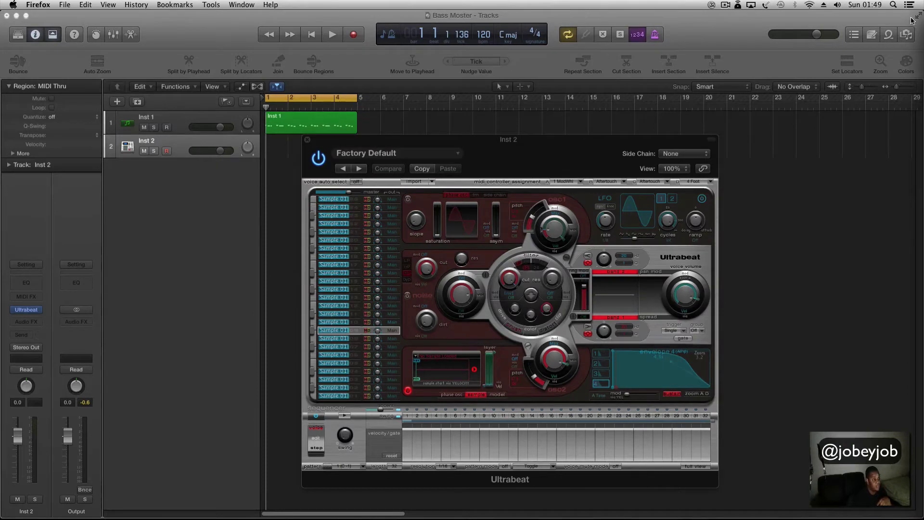
{"action": "left_click", "coordinate": [905, 35]}
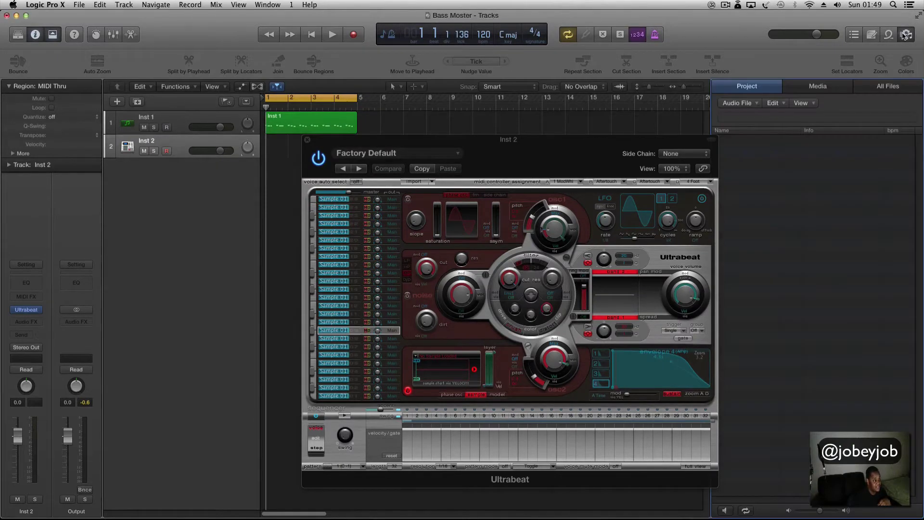
{"action": "left_click", "coordinate": [894, 85]}
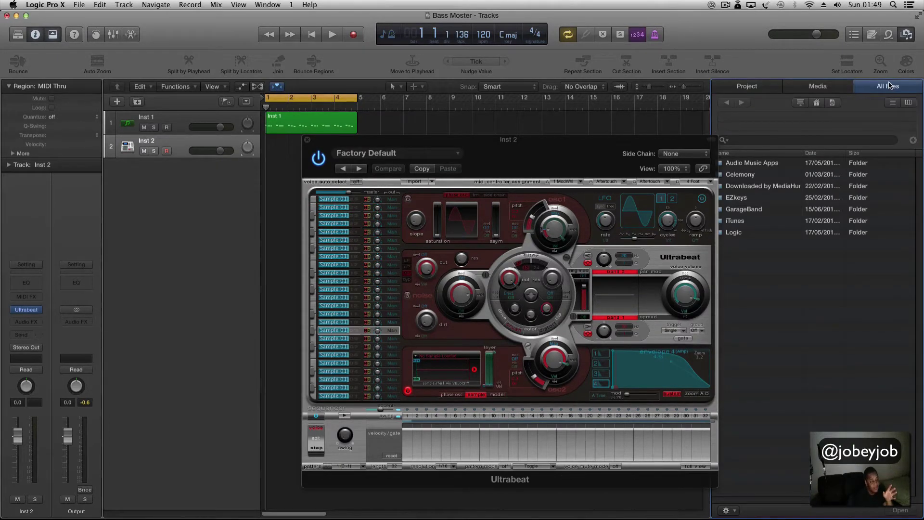
Select the lowest sample slot in Ultrabeat and move the plug-in window clear of the file browser.
{"action": "left_click_drag", "start_coordinate": [586, 140], "coordinate": [557, 137]}
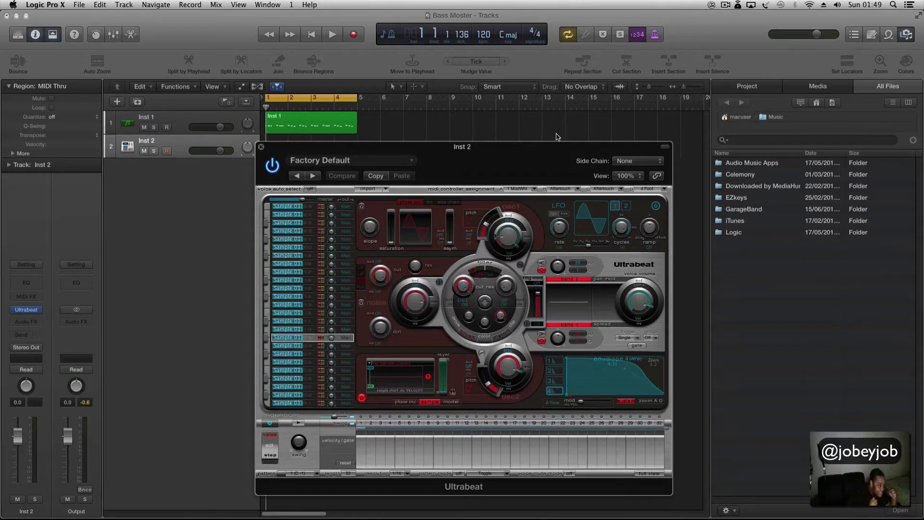
{"action": "left_click", "coordinate": [304, 404]}
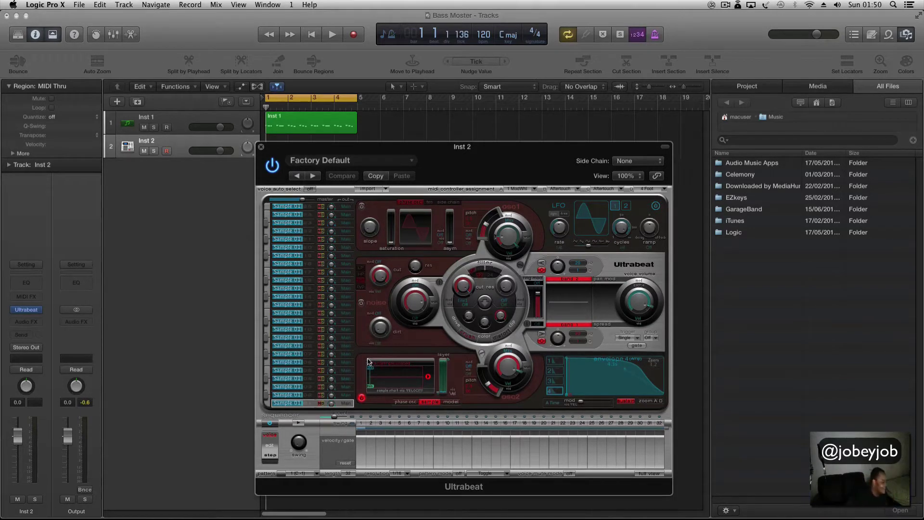
{"action": "left_click_drag", "start_coordinate": [458, 160], "coordinate": [415, 139]}
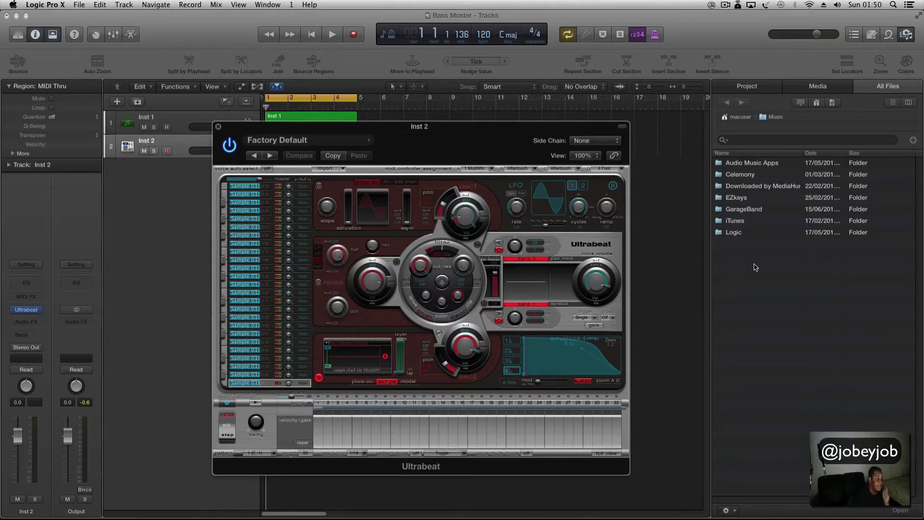
Browse from the home folder into the Jobey Drumz Pack and open its Kits folder.
{"action": "left_click", "coordinate": [818, 103]}
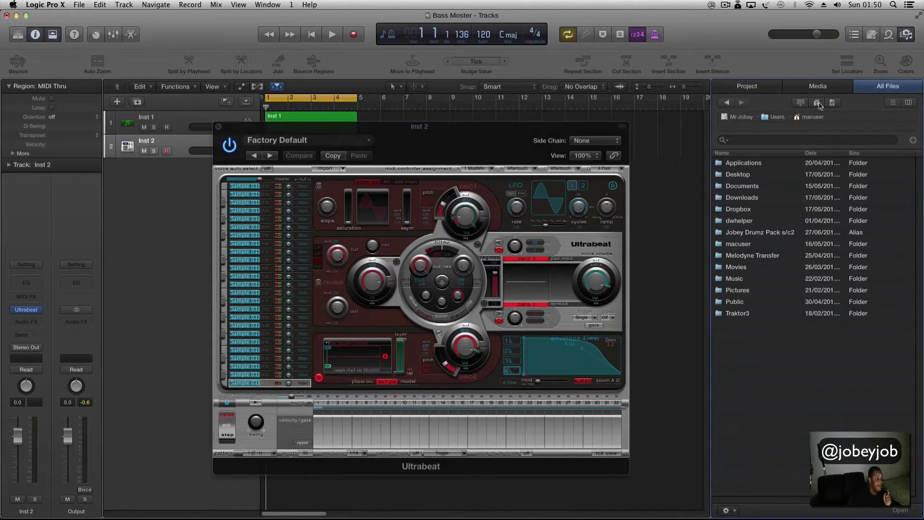
{"action": "double_click", "coordinate": [766, 233]}
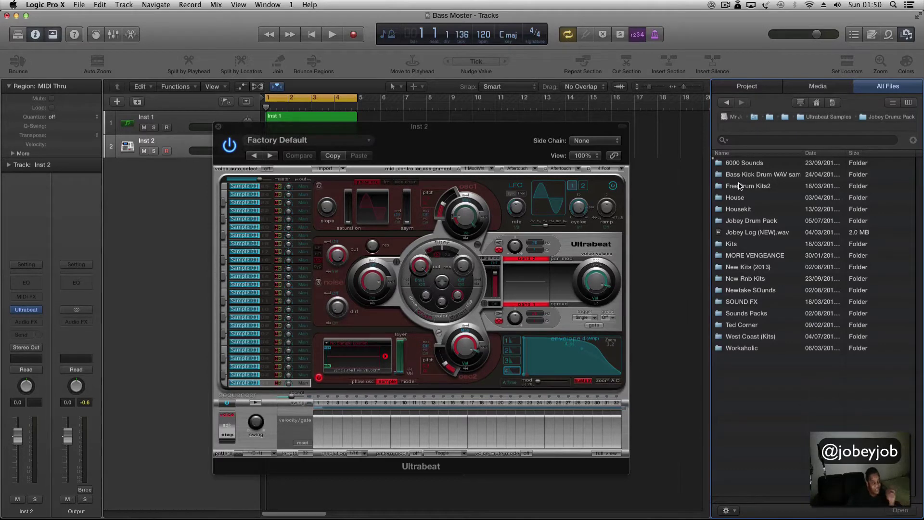
{"action": "left_click", "coordinate": [731, 247]}
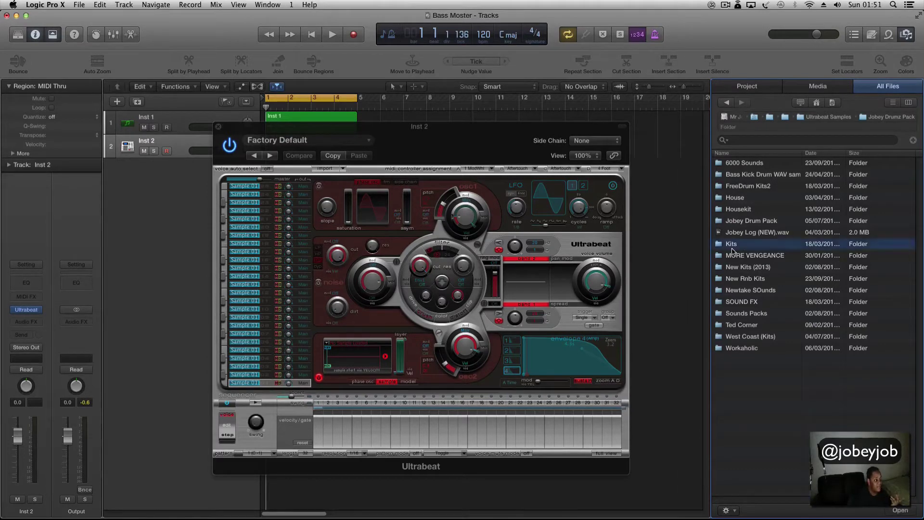
{"action": "double_click", "coordinate": [732, 248]}
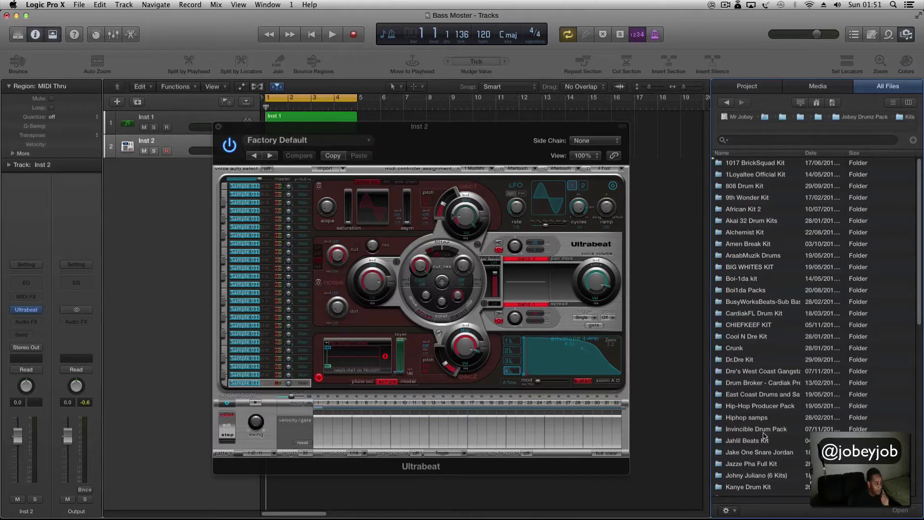
Open the Lex Luger Drum Kit Soundclick folder and list the samples in its Kicks (30) subfolder.
{"action": "scroll", "coordinate": [746, 427], "scroll_direction": "down", "scroll_amount": 3}
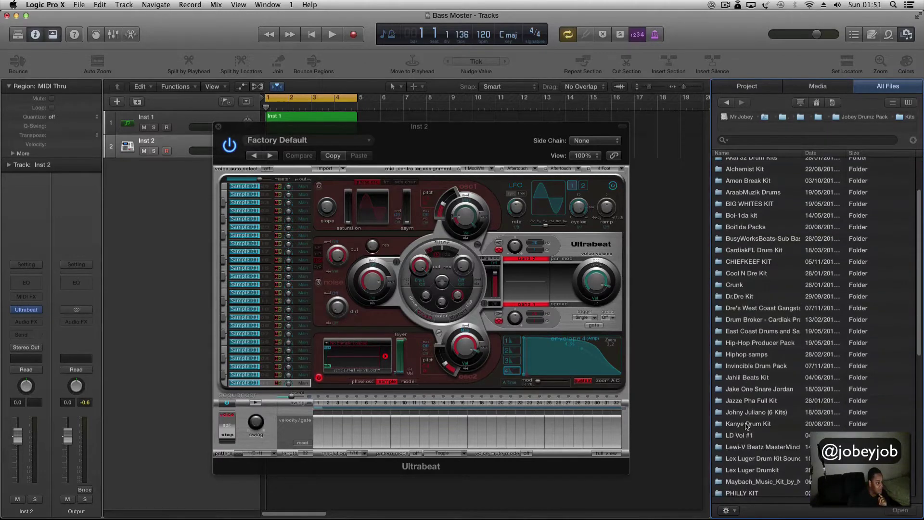
{"action": "scroll", "coordinate": [747, 427], "scroll_direction": "down", "scroll_amount": 5}
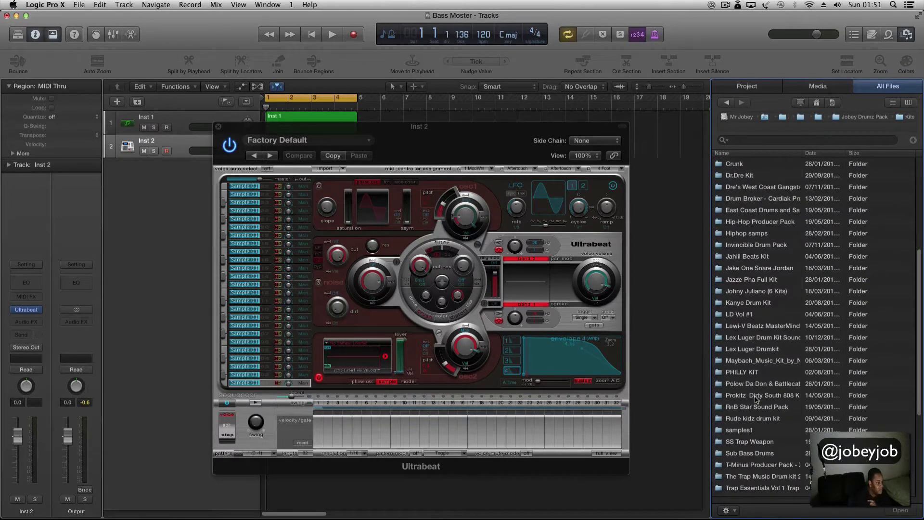
{"action": "double_click", "coordinate": [749, 343]}
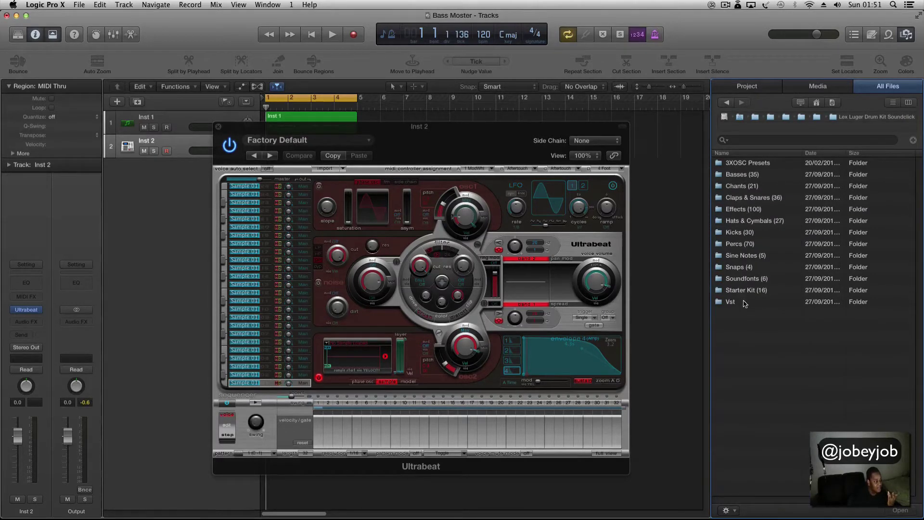
{"action": "double_click", "coordinate": [743, 166]}
{"action": "left_click", "coordinate": [727, 102]}
{"action": "double_click", "coordinate": [732, 234]}
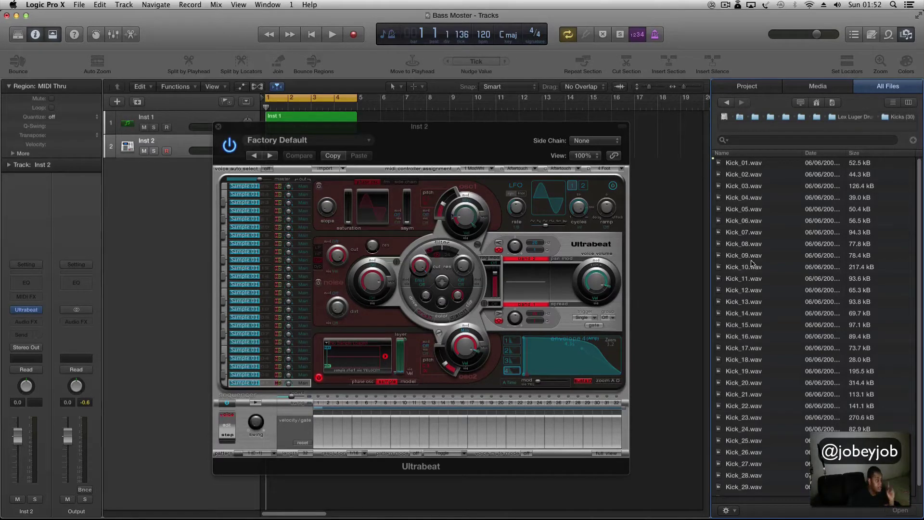
Load Kick_12.wav into Ultrabeat's lowest sample slot and audition it.
{"action": "left_click_drag", "start_coordinate": [755, 294], "coordinate": [357, 359]}
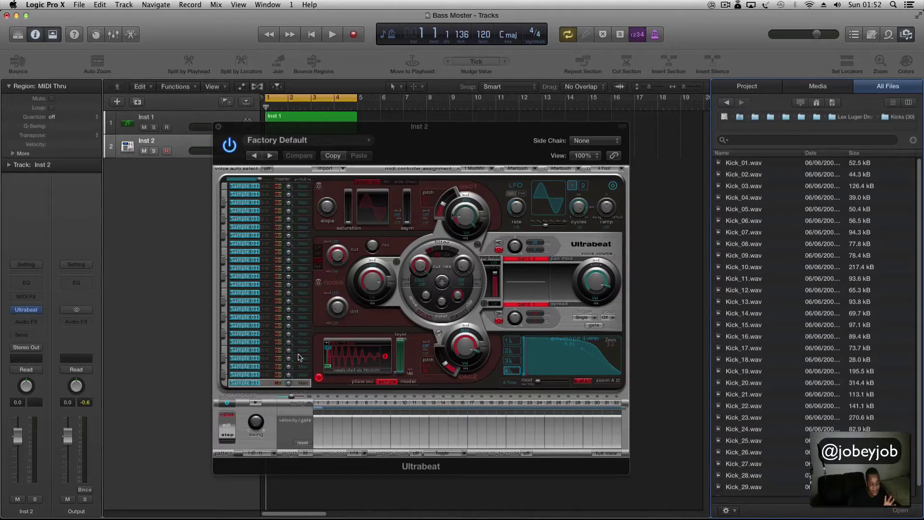
{"action": "left_click", "coordinate": [225, 375]}
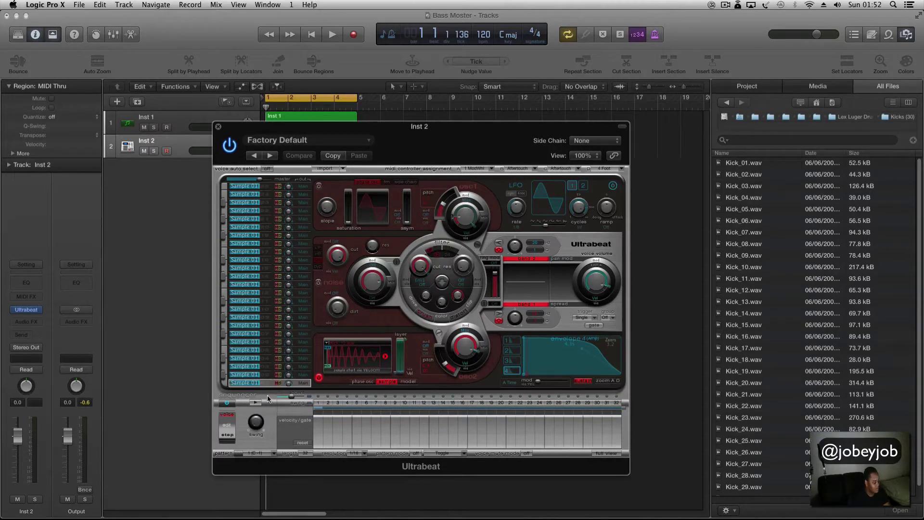
{"action": "left_click", "coordinate": [233, 384]}
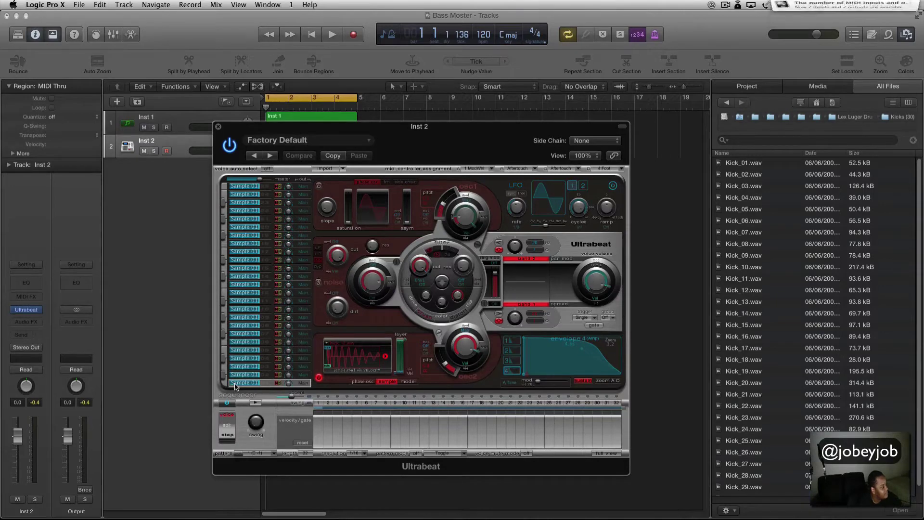
{"action": "left_click", "coordinate": [279, 384]}
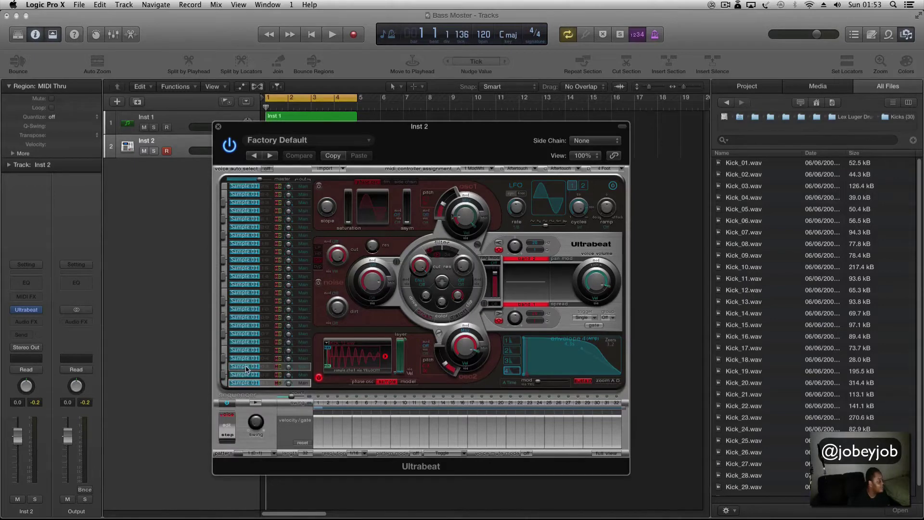
Load Kick_04.wav into the third sample slot from the bottom and compare it with the neighbouring slots.
{"action": "left_click", "coordinate": [270, 368]}
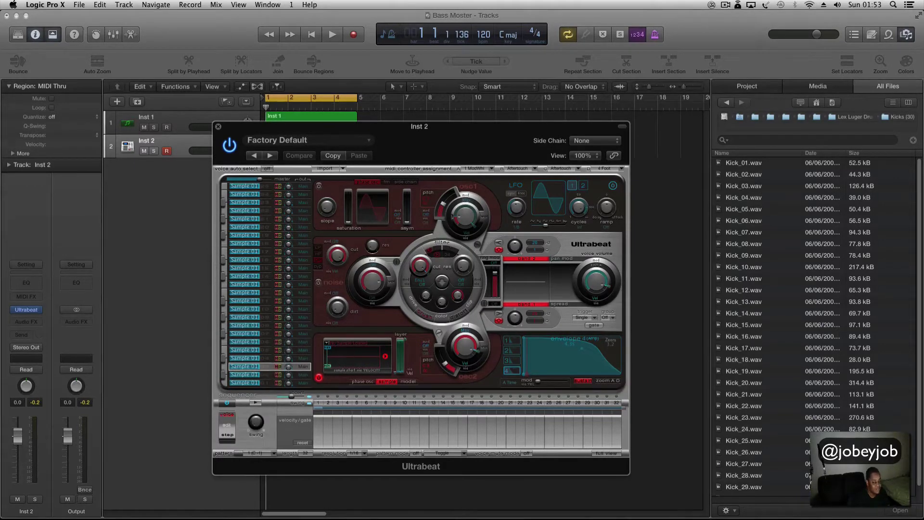
{"action": "left_click_drag", "start_coordinate": [758, 198], "coordinate": [358, 355]}
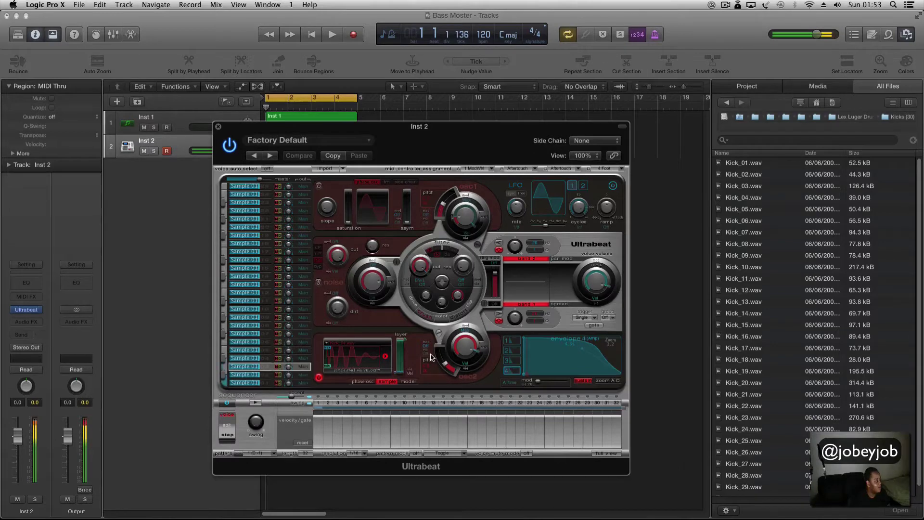
{"action": "left_click", "coordinate": [254, 378]}
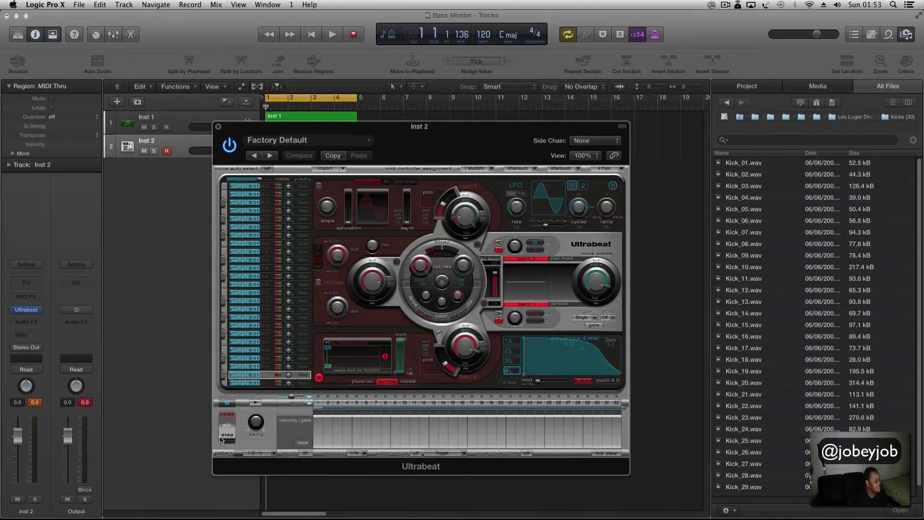
{"action": "left_click", "coordinate": [268, 384]}
{"action": "left_click", "coordinate": [270, 368]}
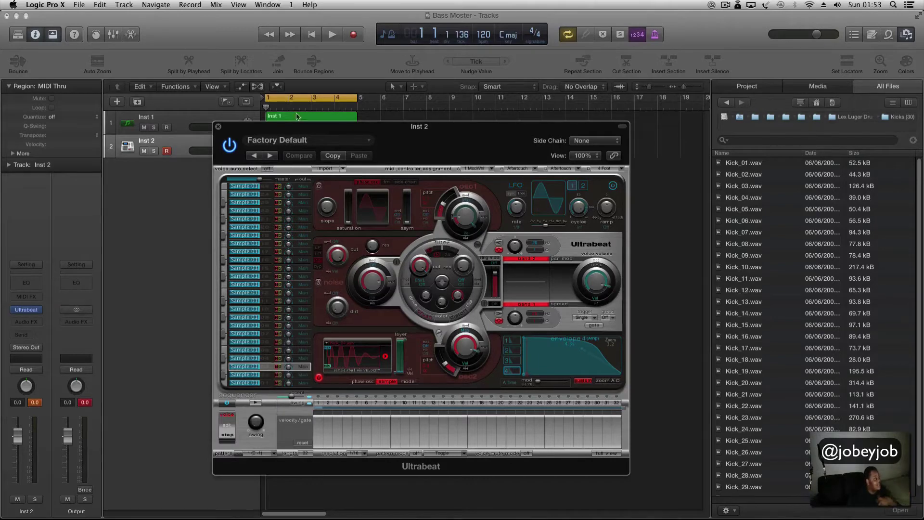
Load the JObeyKit setting from Jobey Ultra kits into Ultrabeat.
{"action": "left_click", "coordinate": [297, 140]}
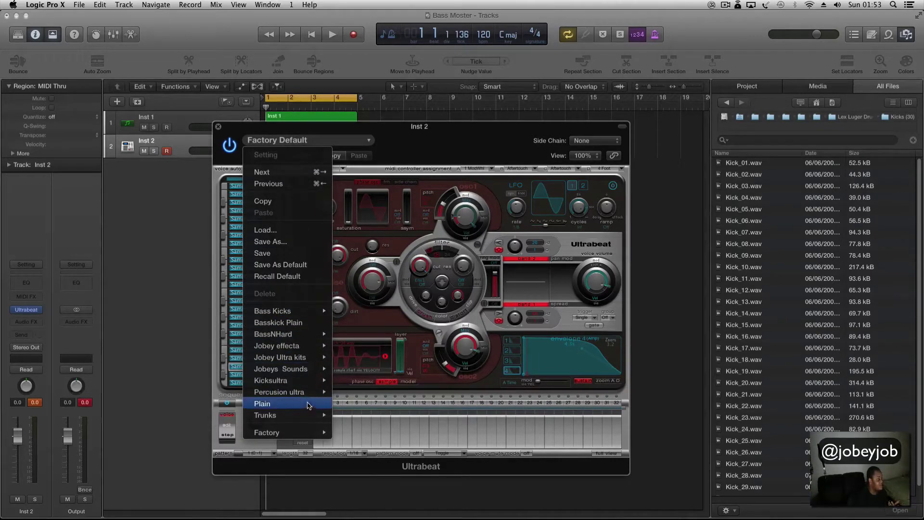
{"action": "mouse_move", "coordinate": [316, 362]}
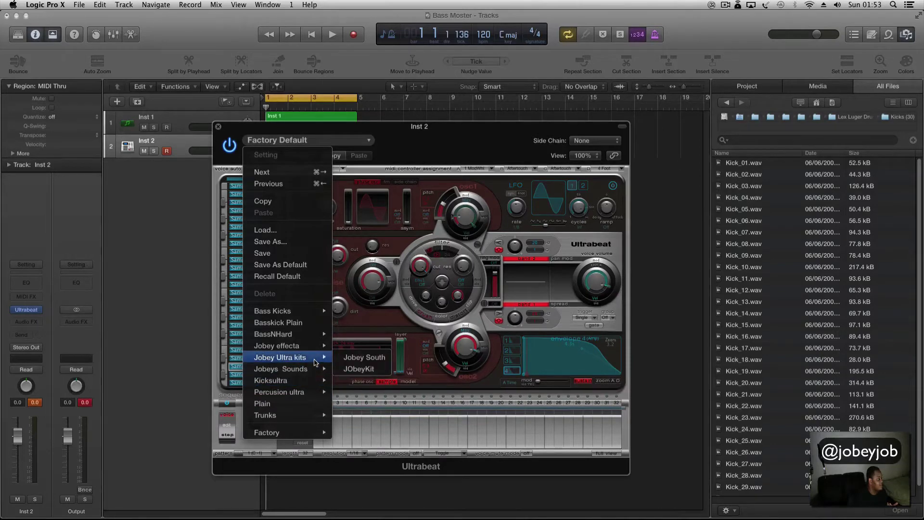
{"action": "left_click", "coordinate": [359, 369]}
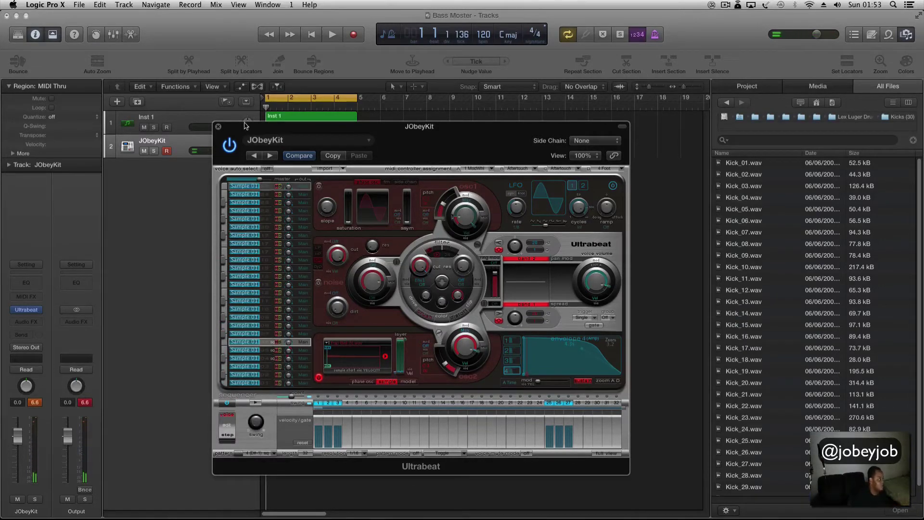
Load the Plain setting into Ultrabeat and select the lowest sample slot.
{"action": "left_click", "coordinate": [265, 144]}
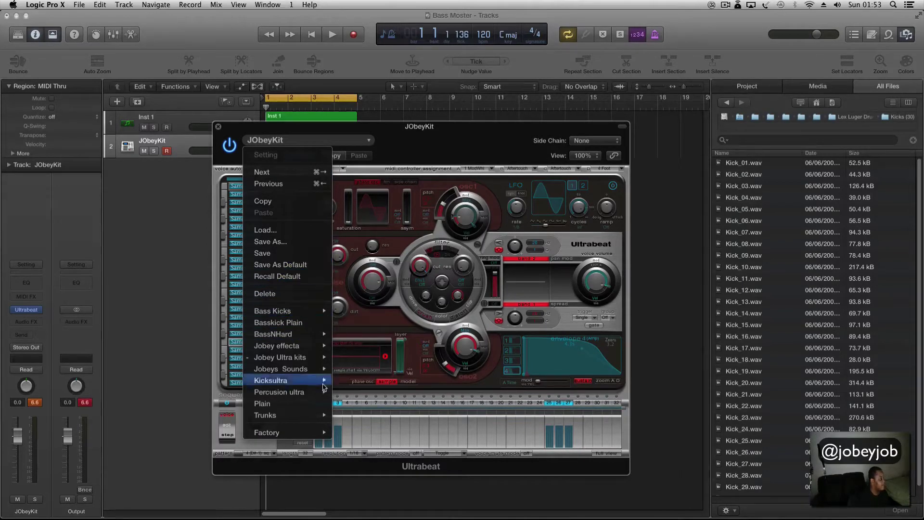
{"action": "left_click", "coordinate": [310, 405]}
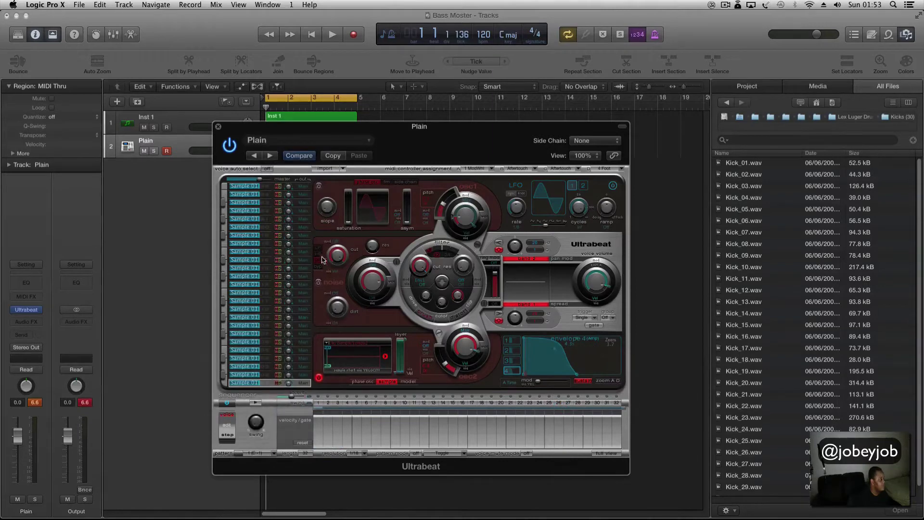
{"action": "left_click", "coordinate": [270, 292]}
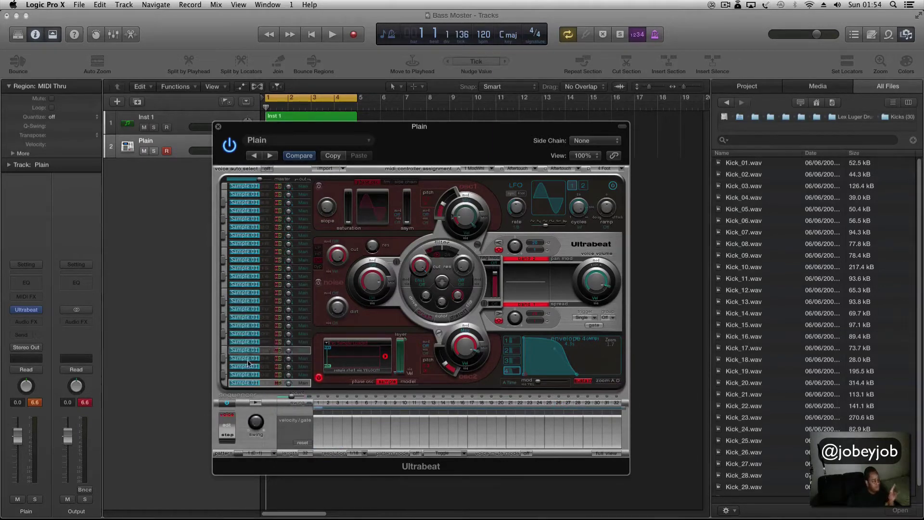
{"action": "left_click", "coordinate": [272, 383]}
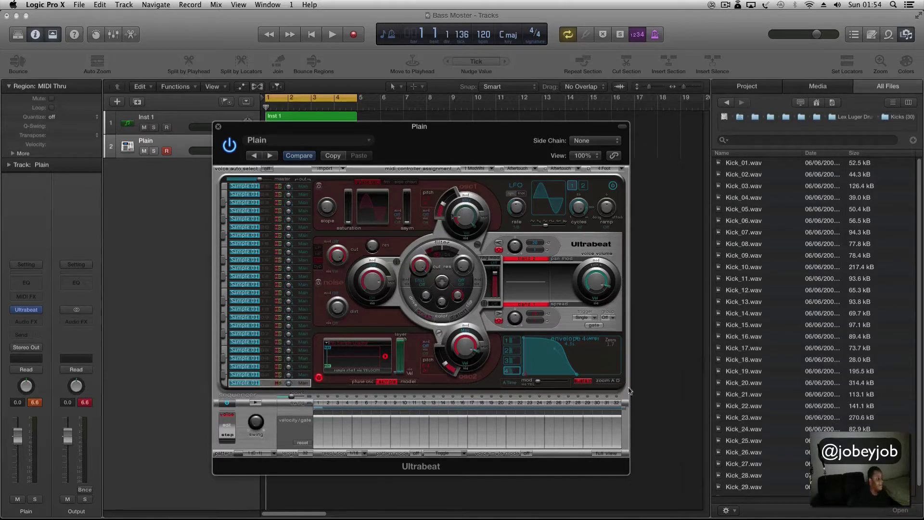
Load Kick_17.wav into Ultrabeat's lowest sample slot and play the bass loop to try the kick against it.
{"action": "left_click_drag", "start_coordinate": [745, 350], "coordinate": [343, 360]}
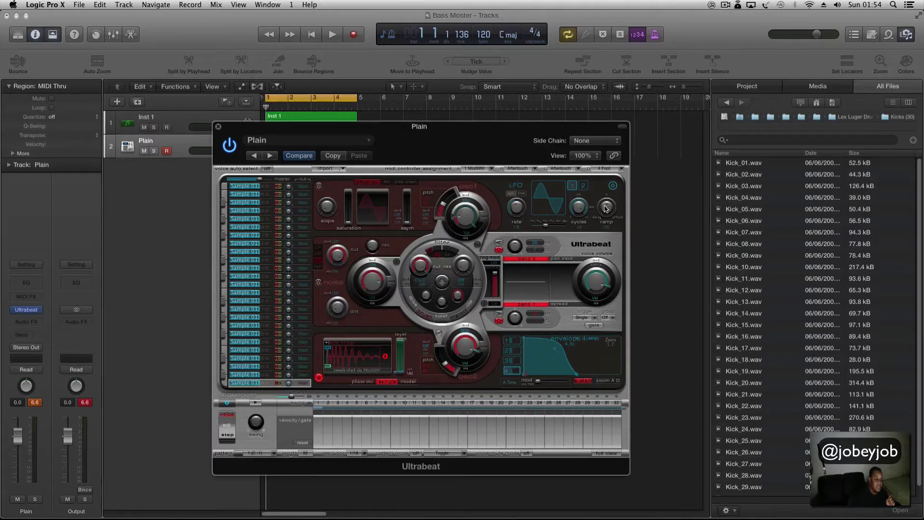
{"action": "left_click_drag", "start_coordinate": [664, 174], "coordinate": [511, 191]}
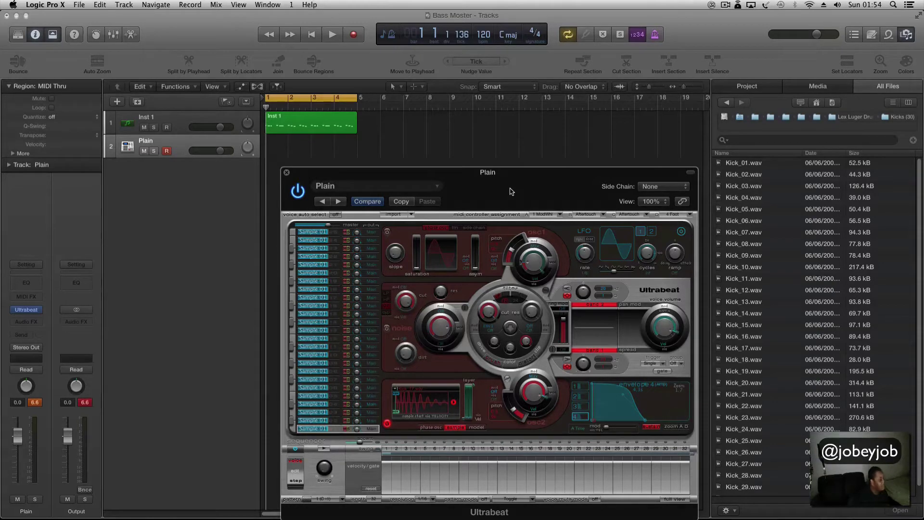
{"action": "key", "text": "space"}
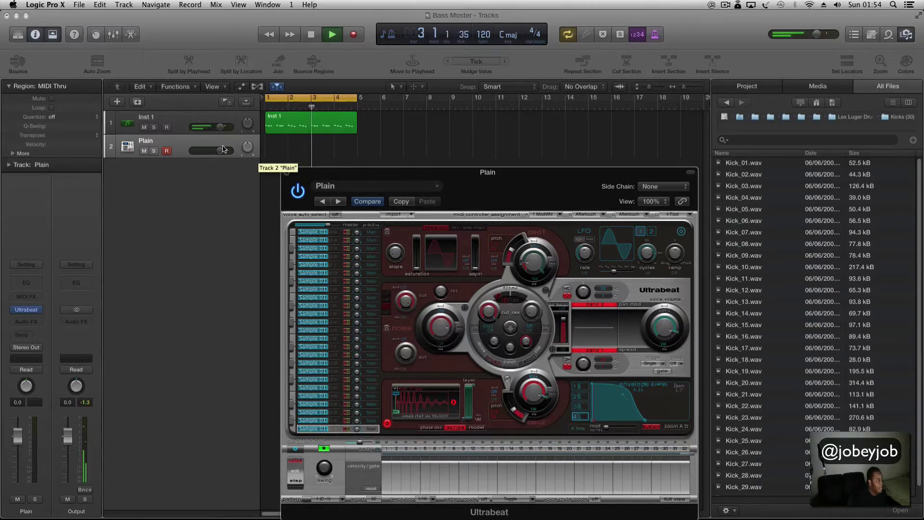
{"action": "left_click_drag", "start_coordinate": [402, 176], "coordinate": [452, 146]}
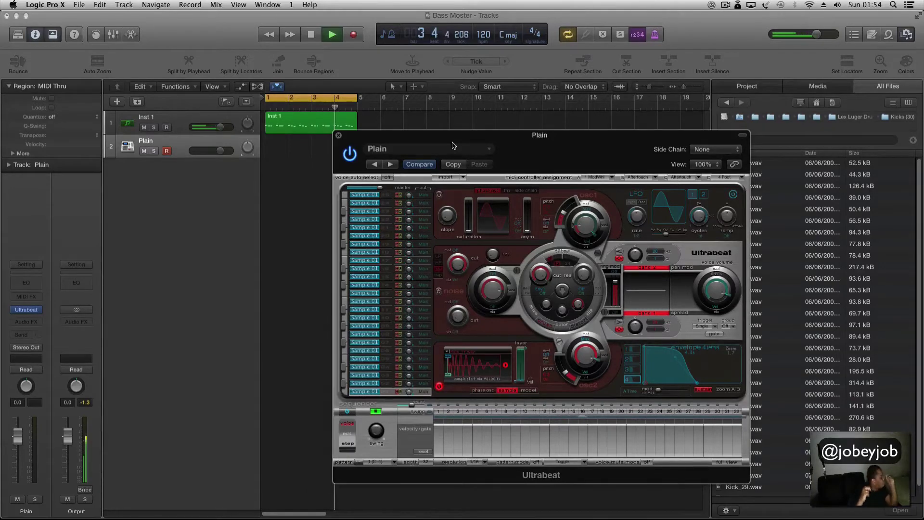
{"action": "key", "text": "space"}
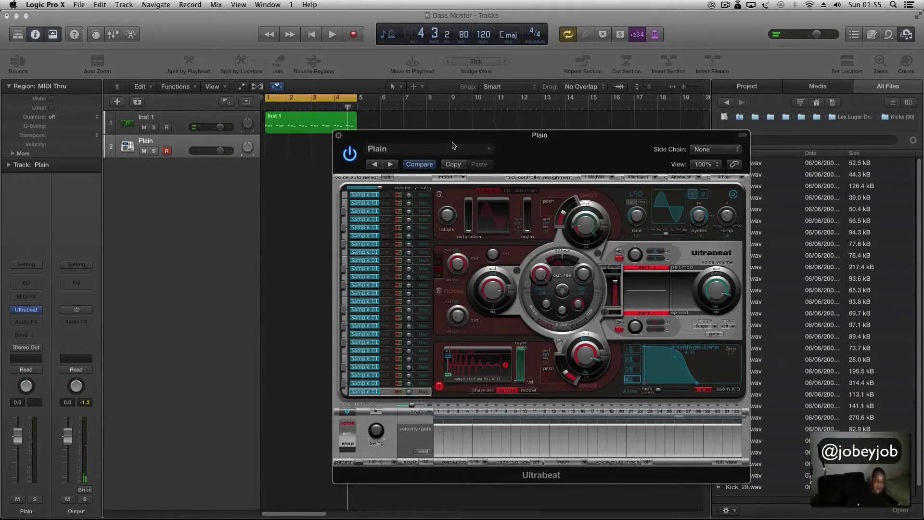
Record a kick pattern over bars 1 to 4 on the Plain track and briefly play it back with the bass.
{"action": "key", "text": "r"}
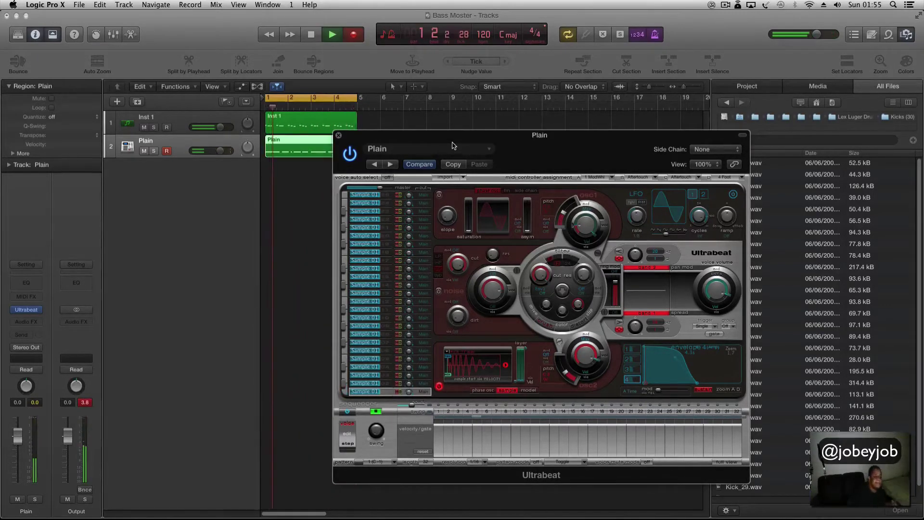
{"action": "key", "text": "space"}
{"action": "left_click_drag", "start_coordinate": [419, 136], "coordinate": [449, 212]}
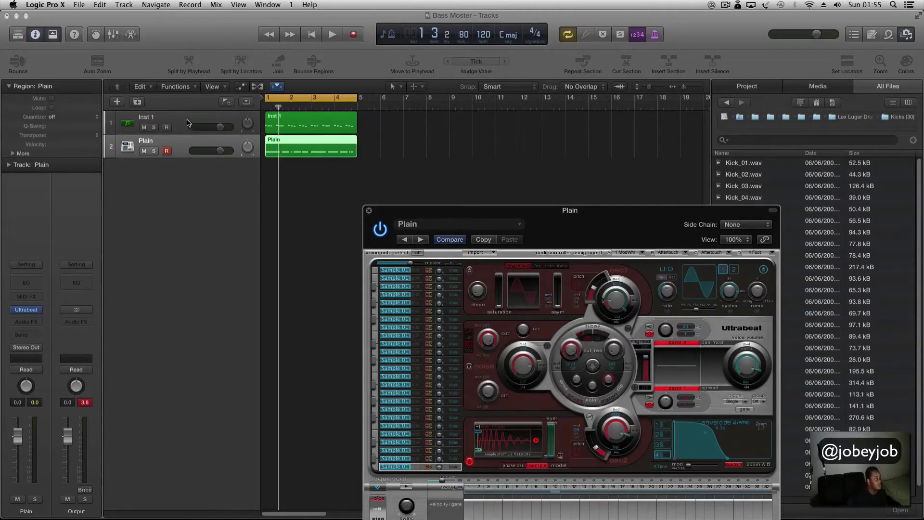
{"action": "key", "text": "space"}
{"action": "key", "text": "space"}
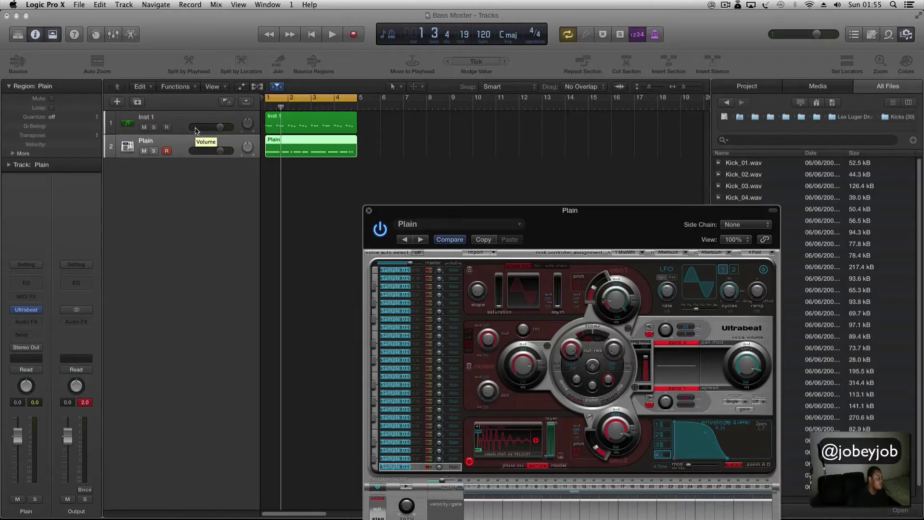
Close Ultrabeat and lower the Inst 1 and Plain channel volumes to -8.4 dB in the mixer.
{"action": "left_click", "coordinate": [369, 212]}
{"action": "key", "text": "x"}
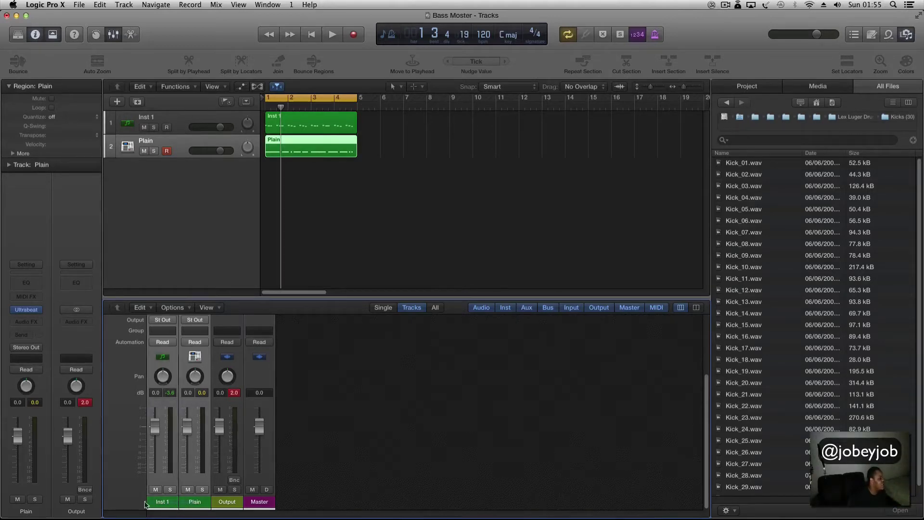
{"action": "left_click_drag", "start_coordinate": [154, 428], "coordinate": [155, 445]}
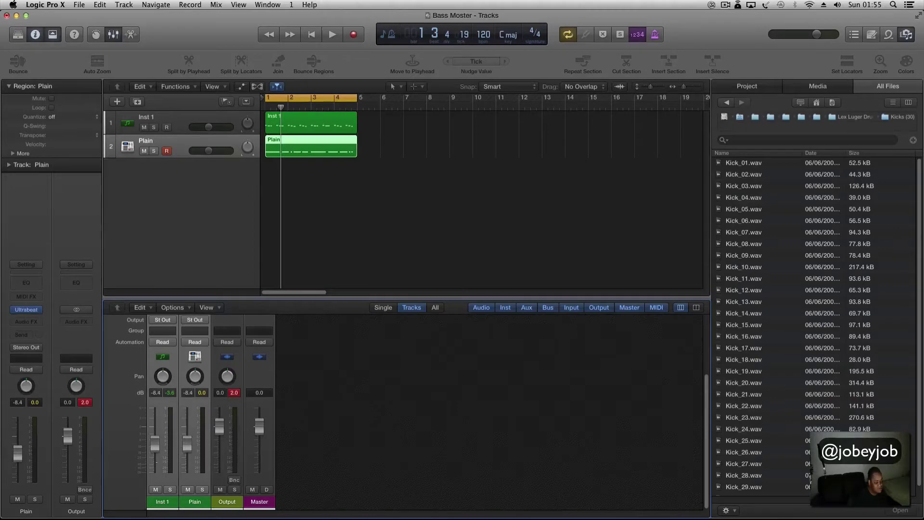
Set only the Plain channel's volume to 0 dB.
{"action": "left_click", "coordinate": [168, 502]}
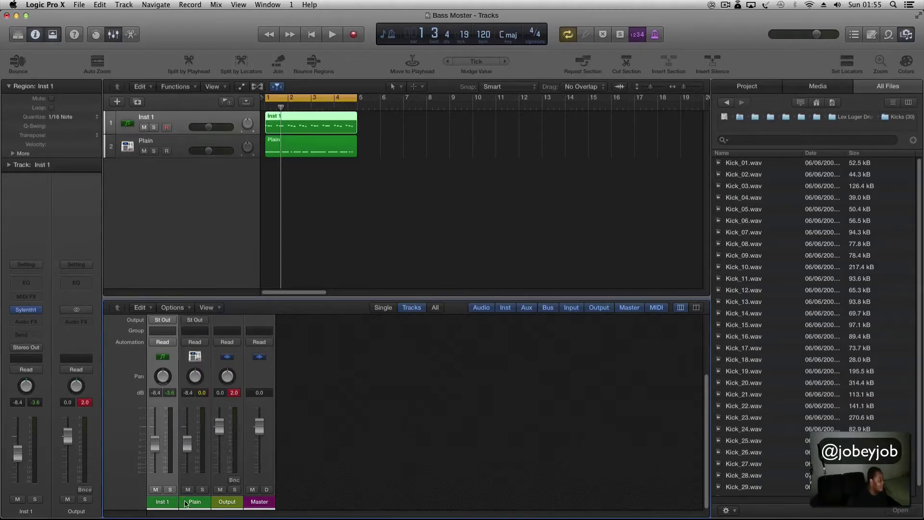
{"action": "left_click", "coordinate": [189, 504]}
{"action": "double_click", "coordinate": [186, 395]}
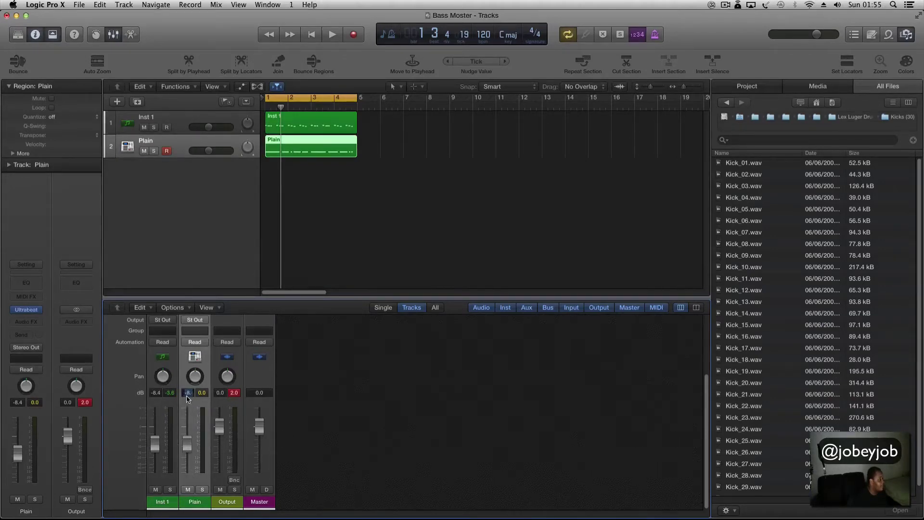
{"action": "type", "text": "0"}
{"action": "key", "text": "Return"}
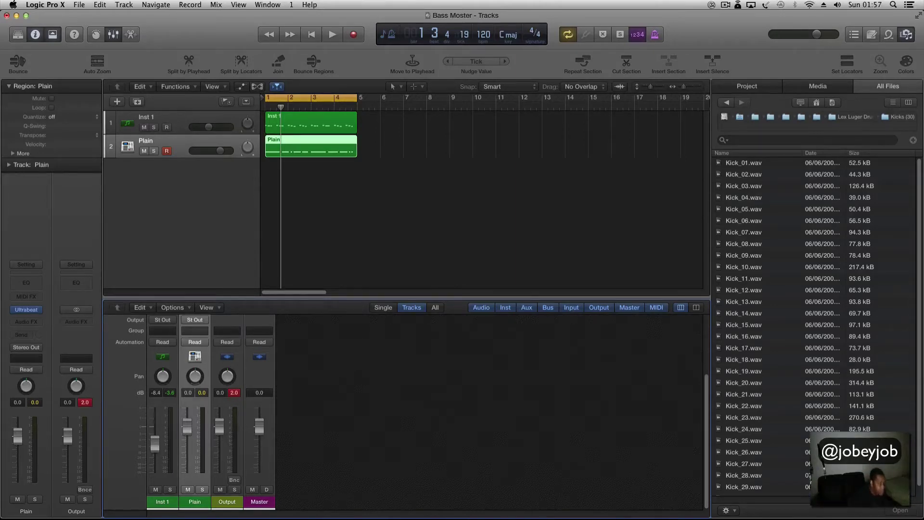
Lower the Plain track's volume to -1.0 dB while playing the loop.
{"action": "key", "text": "space"}
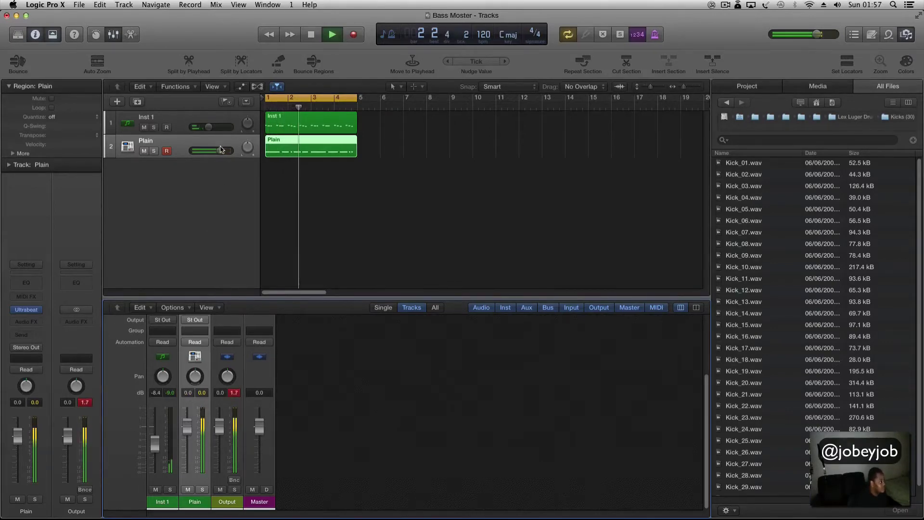
{"action": "left_click_drag", "start_coordinate": [220, 150], "coordinate": [216, 151]}
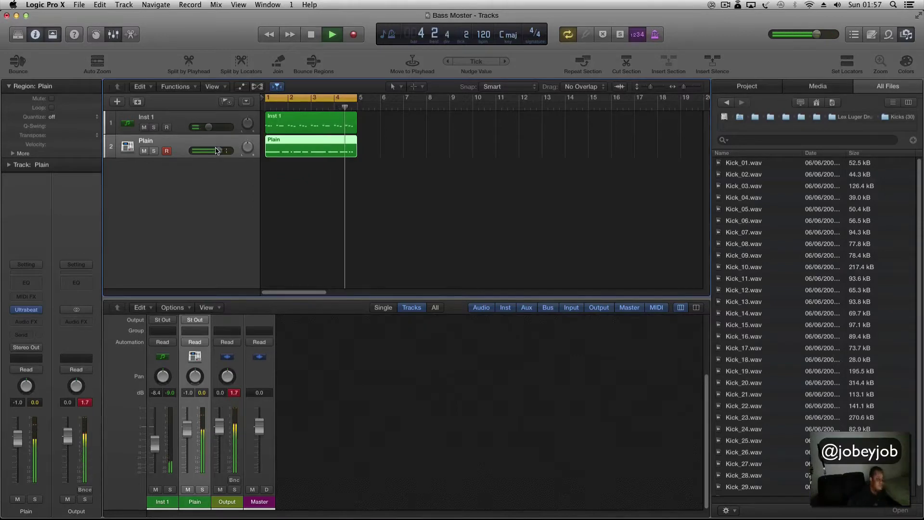
{"action": "key", "text": "space"}
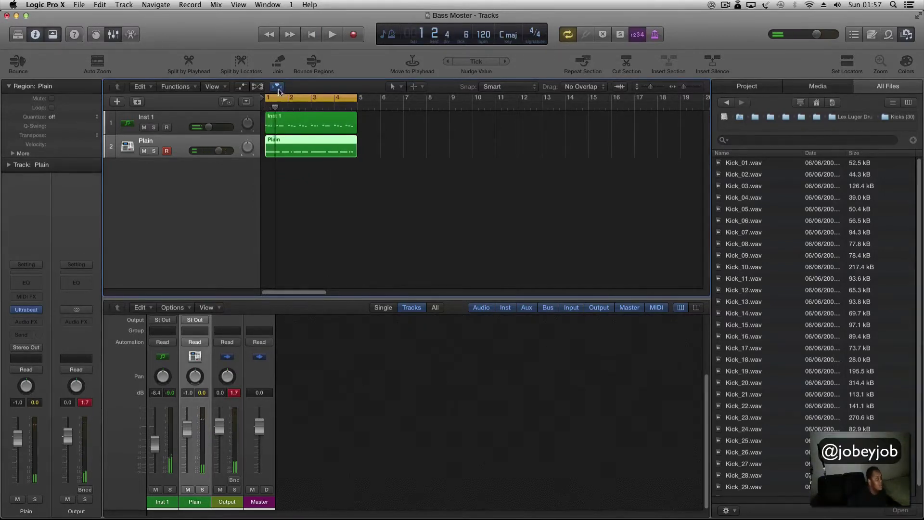
Hide the file browser and open the Plain region in an enlarged Piano Roll with all its notes selected.
{"action": "left_click", "coordinate": [322, 189]}
{"action": "double_click", "coordinate": [316, 155]}
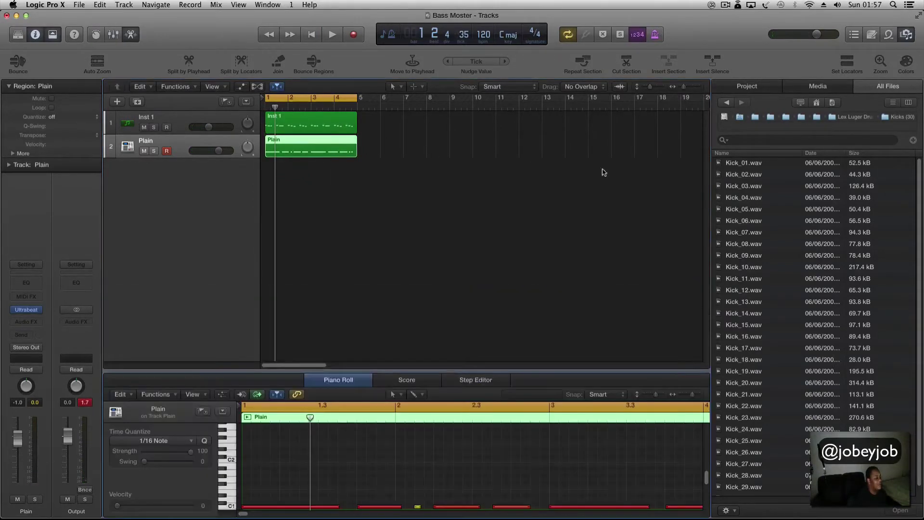
{"action": "left_click", "coordinate": [906, 35]}
{"action": "left_click_drag", "start_coordinate": [575, 371], "coordinate": [579, 252]}
{"action": "left_click", "coordinate": [581, 418]}
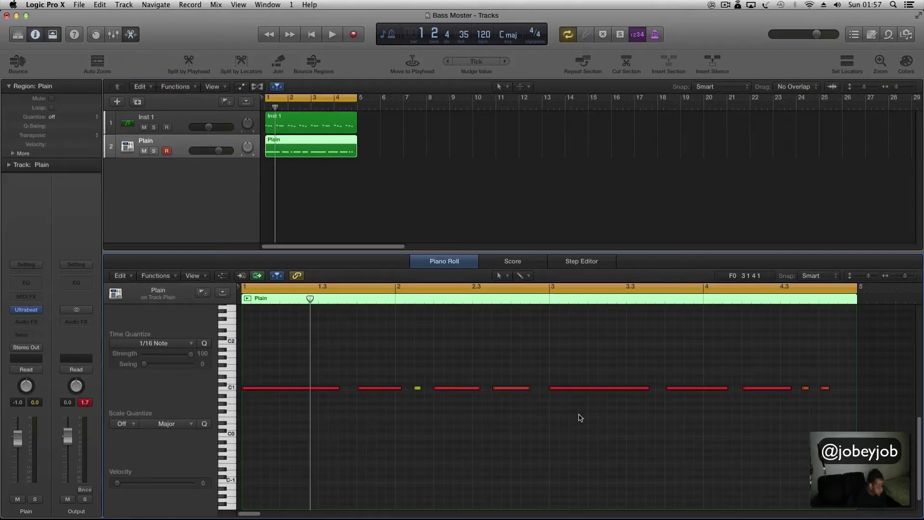
{"action": "key", "text": "super+a"}
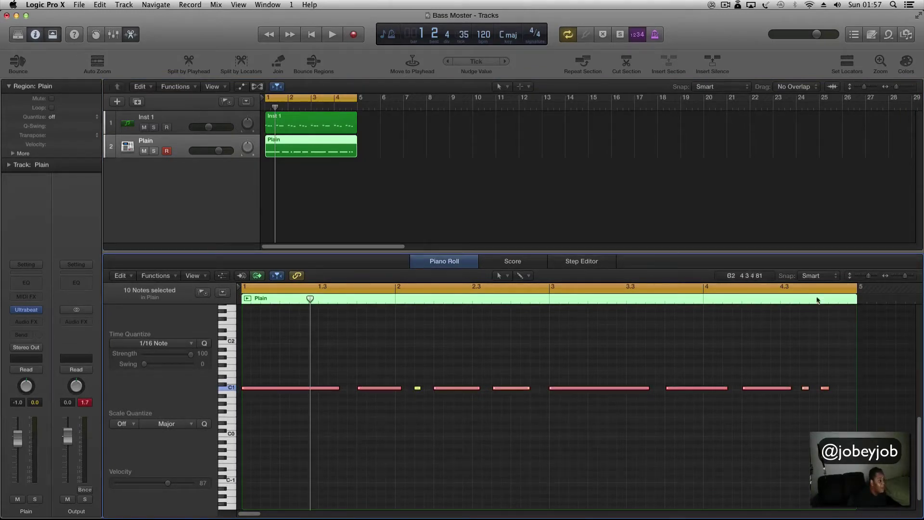
{"action": "left_click_drag", "start_coordinate": [905, 276], "coordinate": [908, 278]}
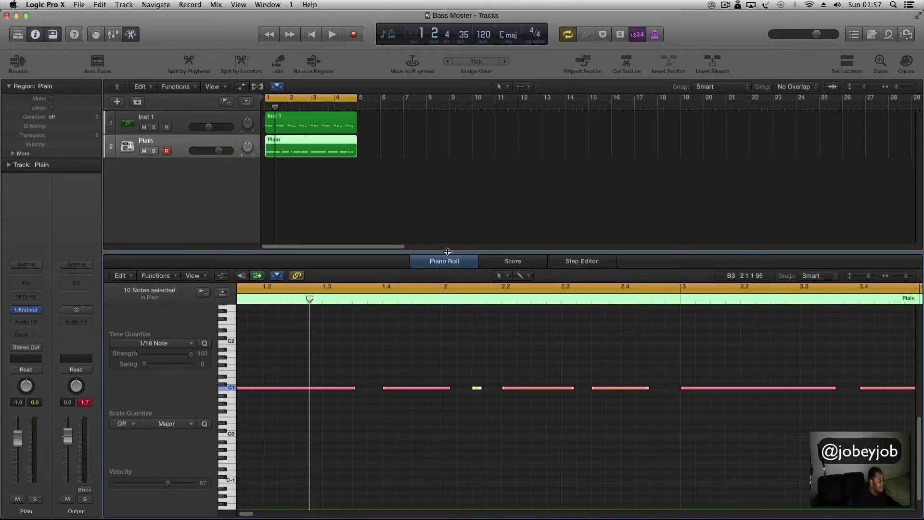
Collapse the Piano Roll and play the loop to hear the kick and bass together.
{"action": "left_click_drag", "start_coordinate": [447, 251], "coordinate": [411, 497]}
{"action": "key", "text": "space"}
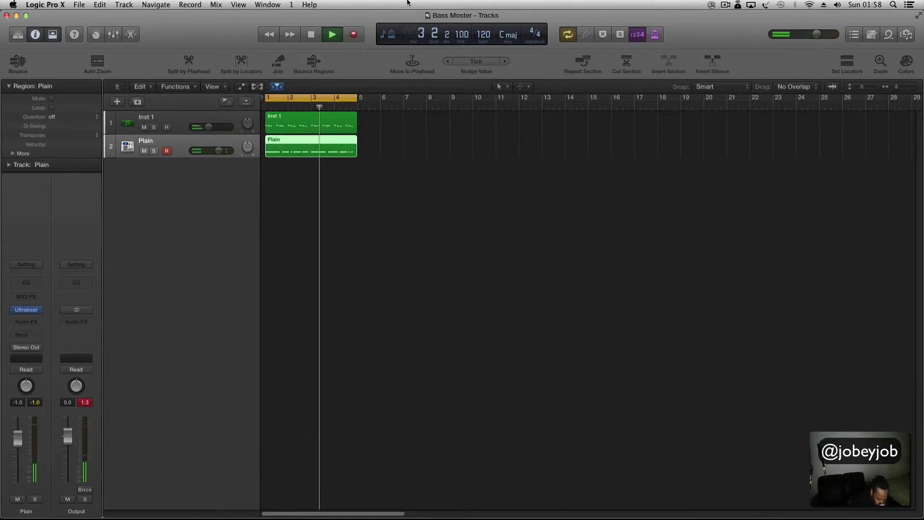
{"action": "key", "text": "space"}
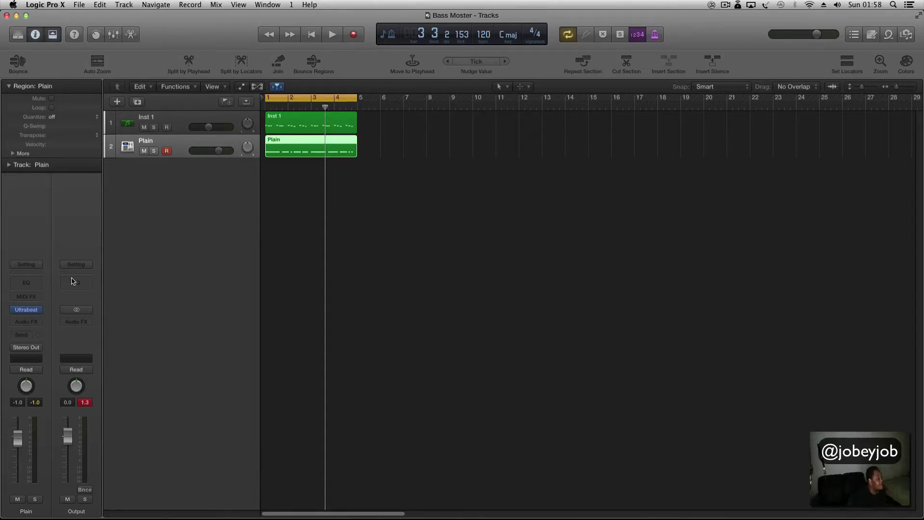
Add a Channel EQ to the Plain channel and set its high-cut filter to 2450 Hz.
{"action": "left_click", "coordinate": [36, 285]}
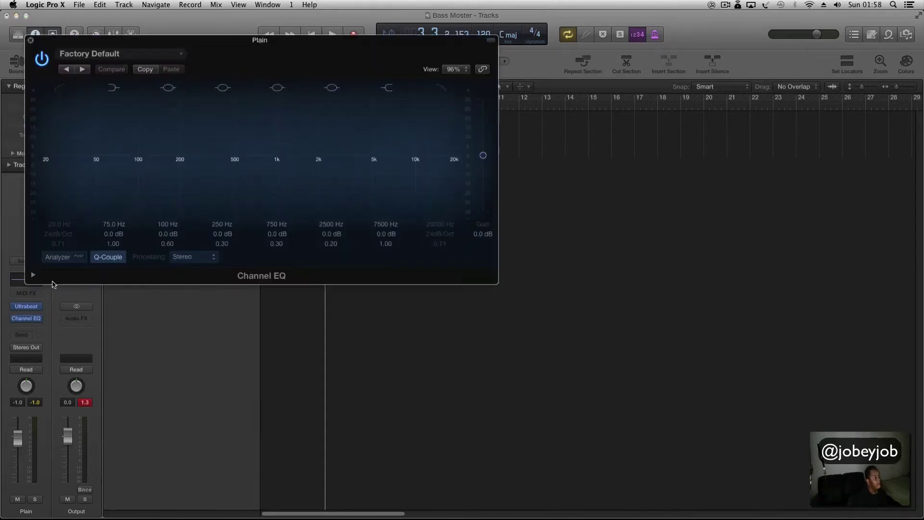
{"action": "left_click_drag", "start_coordinate": [381, 46], "coordinate": [629, 236]}
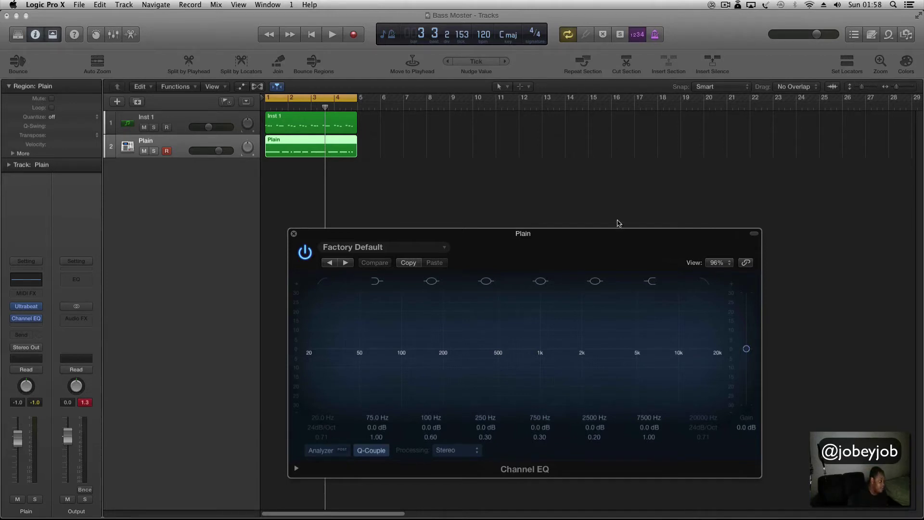
{"action": "left_click", "coordinate": [719, 357]}
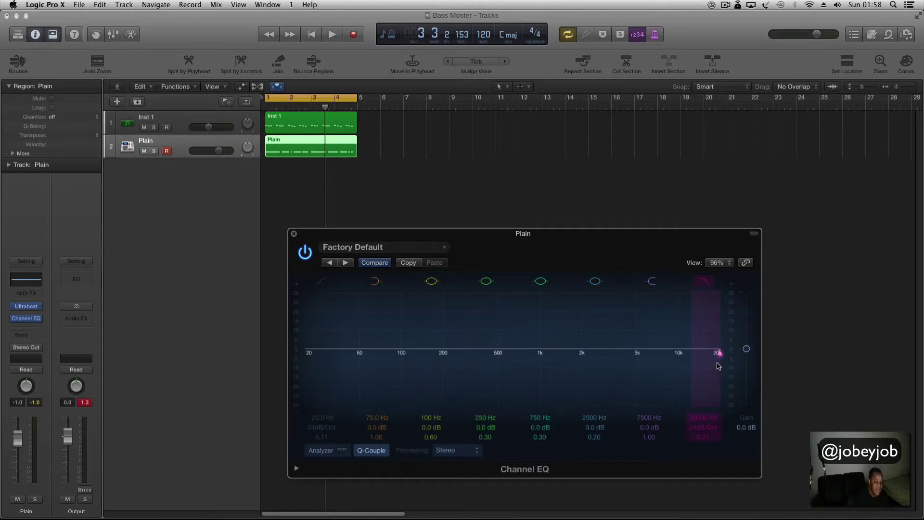
{"action": "left_click_drag", "start_coordinate": [717, 363], "coordinate": [583, 360]}
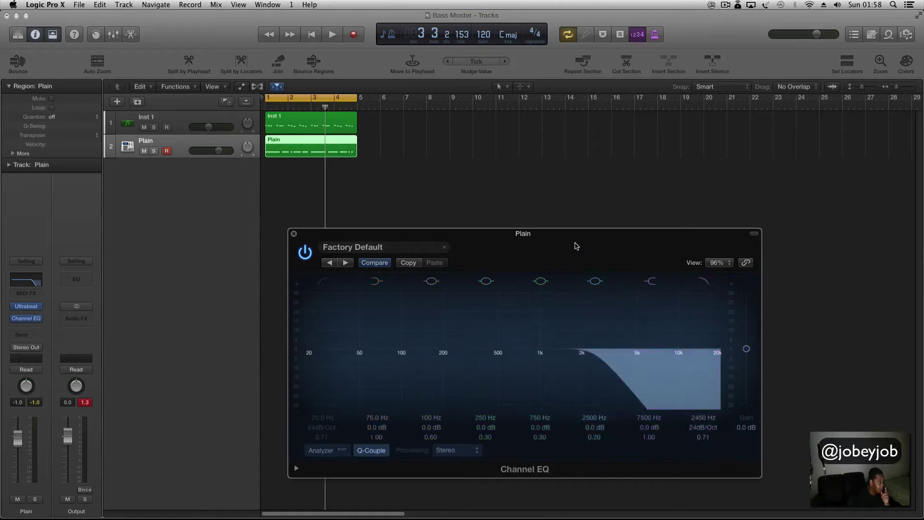
Enable the EQ's low-cut filter just above 50 Hz with a steeper slope and a Q of 0.60.
{"action": "left_click_drag", "start_coordinate": [573, 234], "coordinate": [584, 169]}
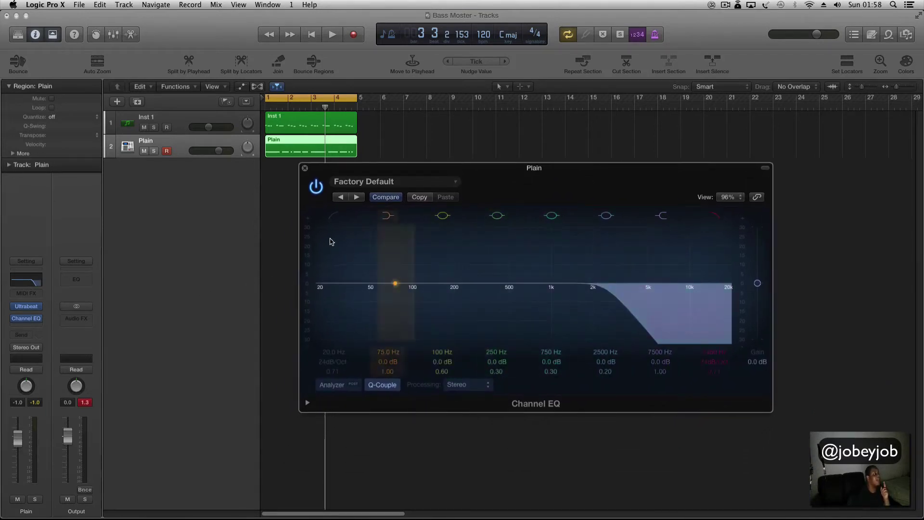
{"action": "left_click_drag", "start_coordinate": [336, 297], "coordinate": [378, 316]}
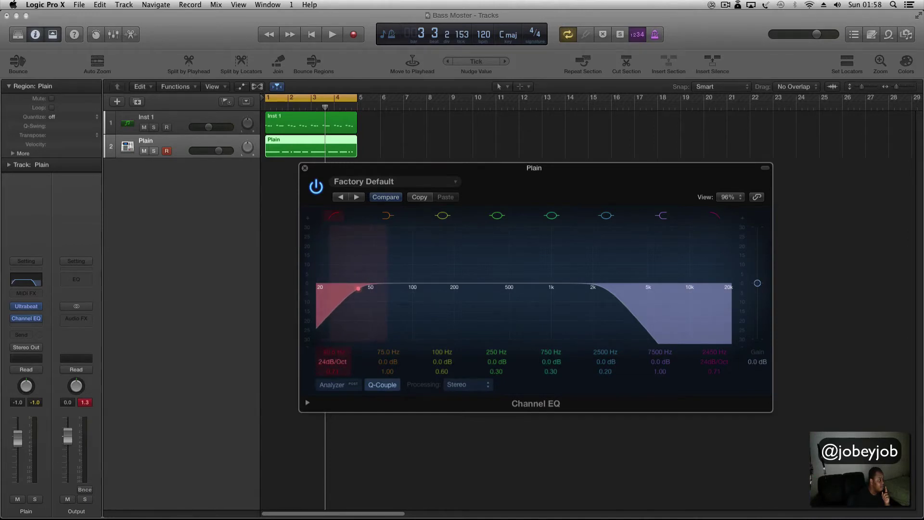
{"action": "left_click_drag", "start_coordinate": [332, 361], "coordinate": [332, 350]}
{"action": "left_click_drag", "start_coordinate": [358, 294], "coordinate": [377, 295]}
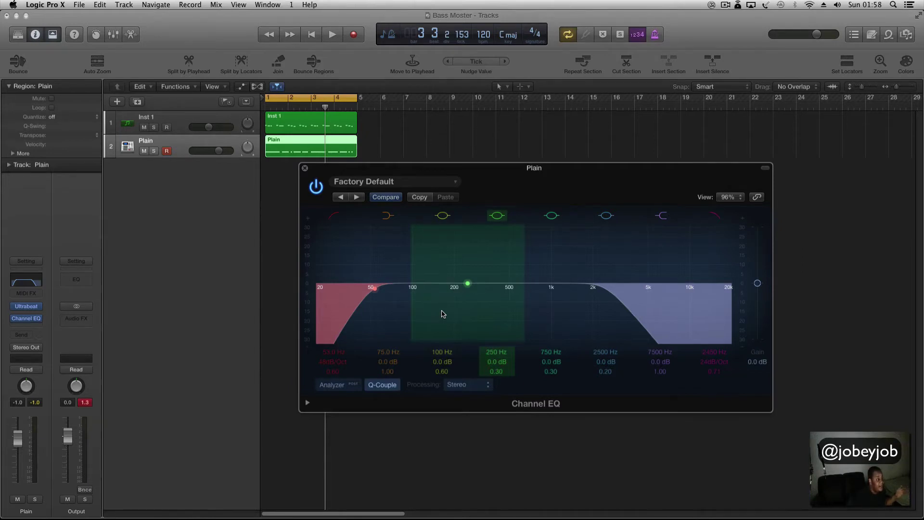
Lower the high-cut filter to about 1540 Hz and adjust the 250 Hz band to 235 Hz with 0.5 dB gain.
{"action": "left_click_drag", "start_coordinate": [587, 291], "coordinate": [561, 298]}
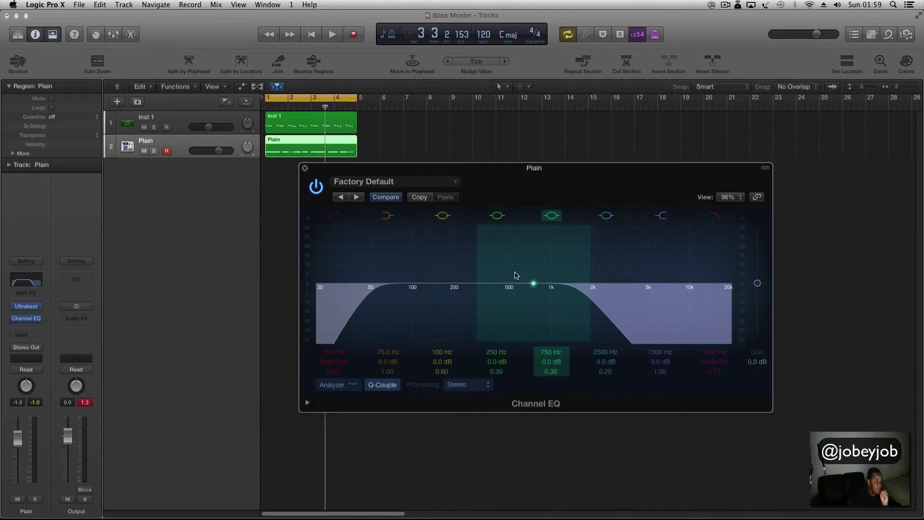
{"action": "left_click_drag", "start_coordinate": [460, 284], "coordinate": [443, 266]}
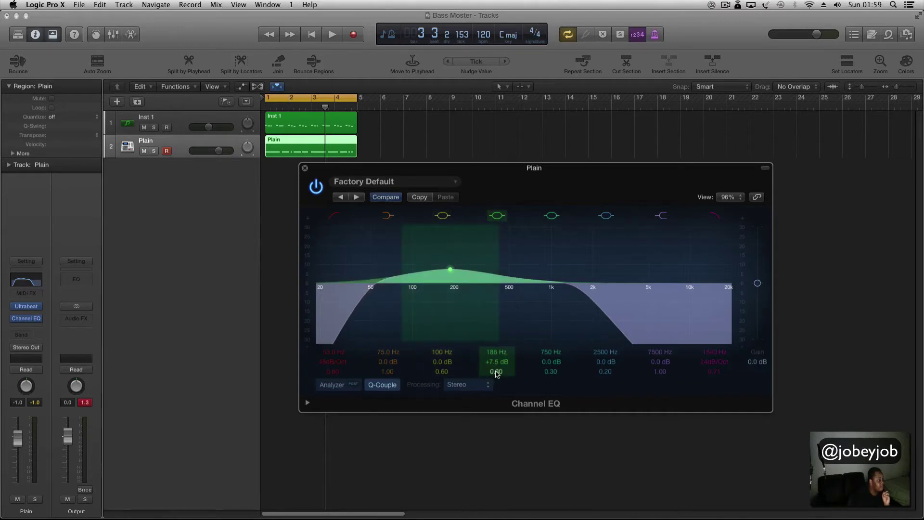
{"action": "left_click_drag", "start_coordinate": [441, 276], "coordinate": [455, 290]}
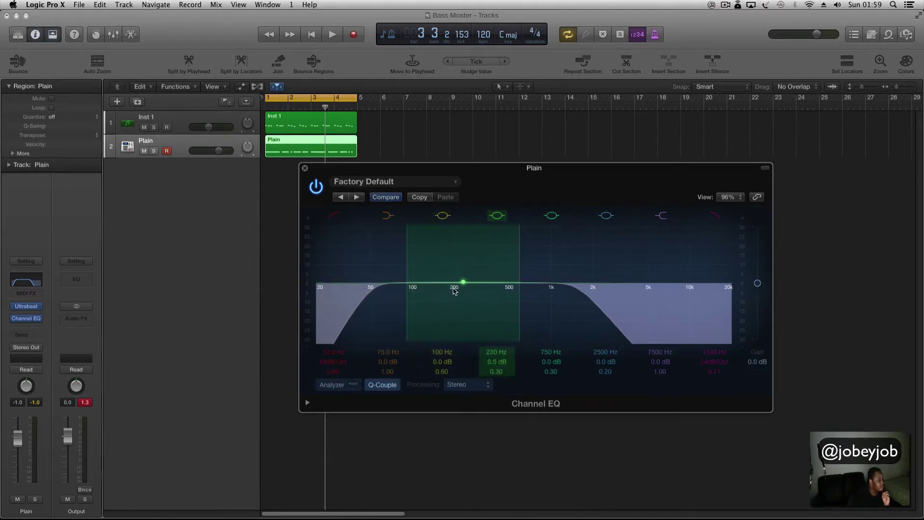
Boost the EQ's 100 Hz band by 8.0 dB and narrow it to a Q of 0.98.
{"action": "left_click", "coordinate": [440, 357]}
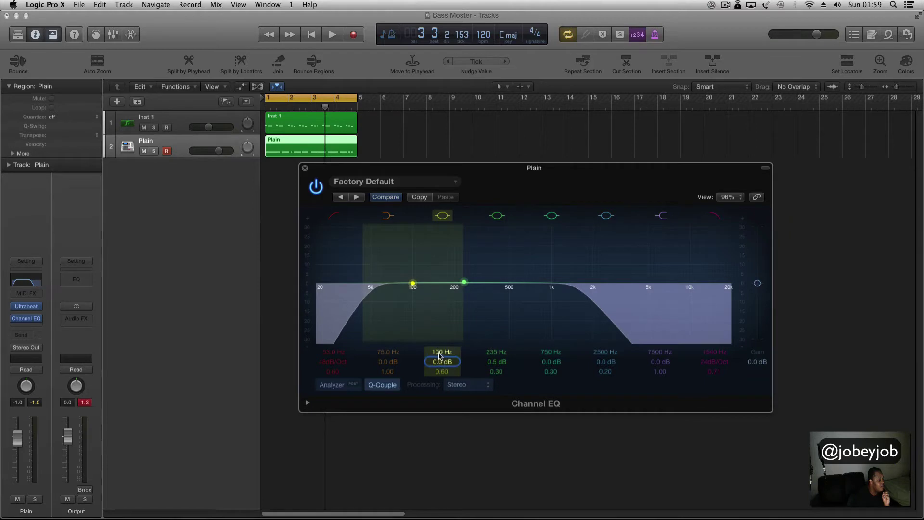
{"action": "left_click_drag", "start_coordinate": [439, 356], "coordinate": [439, 331]}
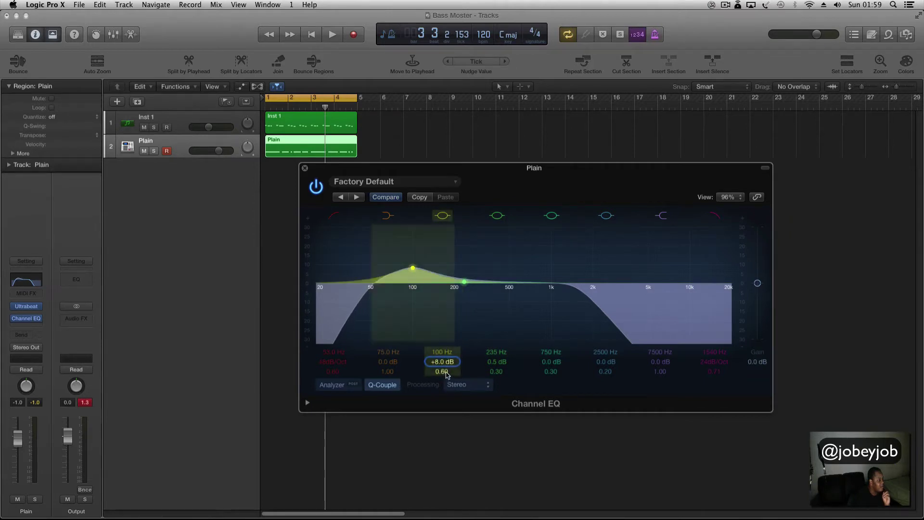
{"action": "left_click_drag", "start_coordinate": [447, 376], "coordinate": [446, 368]}
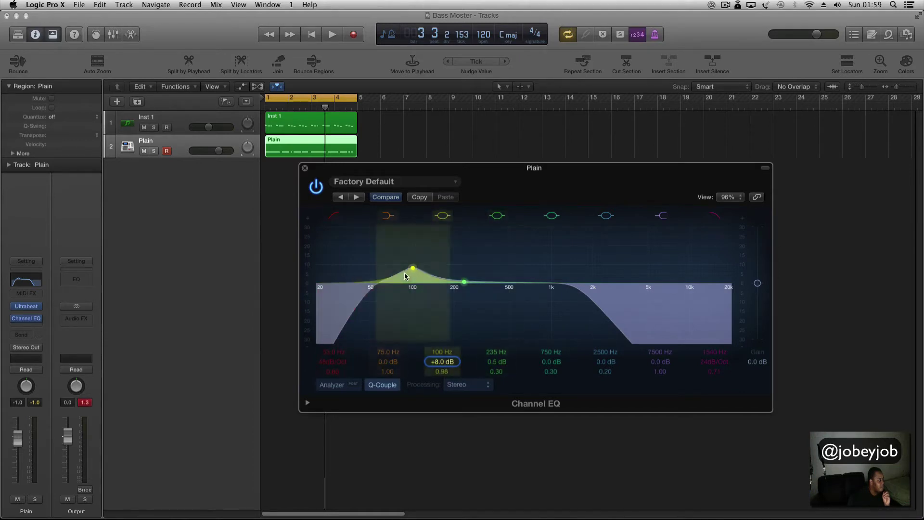
Set the EQ's 100 Hz boost to 7.0 dB and compare the kick with the EQ bypassed and active during playback.
{"action": "left_click_drag", "start_coordinate": [412, 267], "coordinate": [410, 281]}
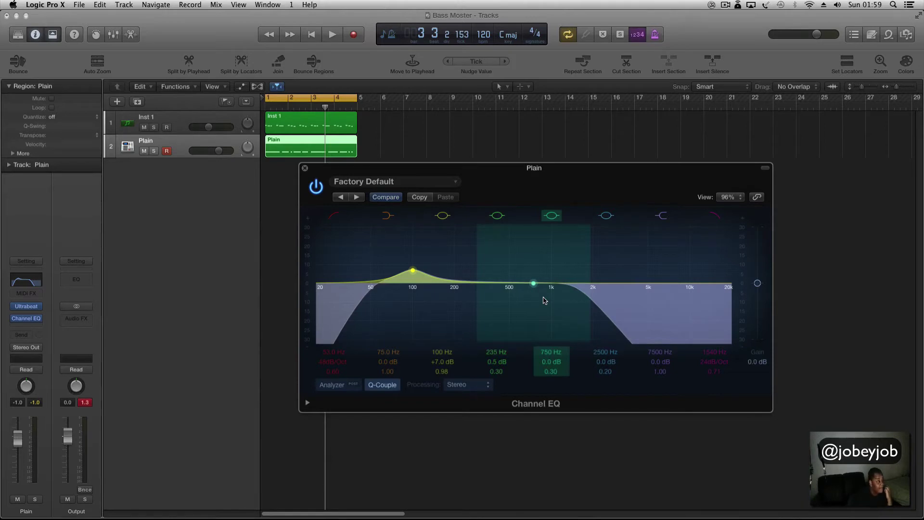
{"action": "key", "text": "space"}
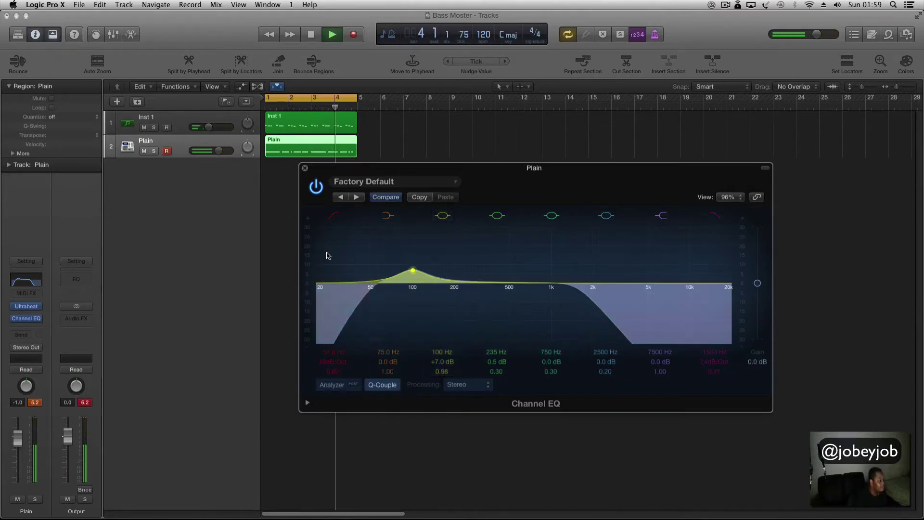
{"action": "left_click", "coordinate": [316, 188]}
{"action": "left_click", "coordinate": [316, 189]}
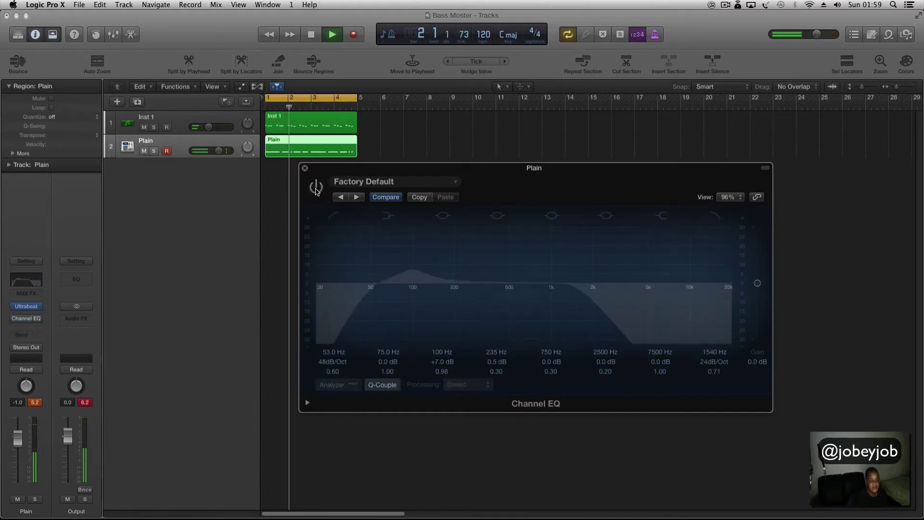
{"action": "left_click", "coordinate": [316, 189]}
{"action": "left_click", "coordinate": [316, 188]}
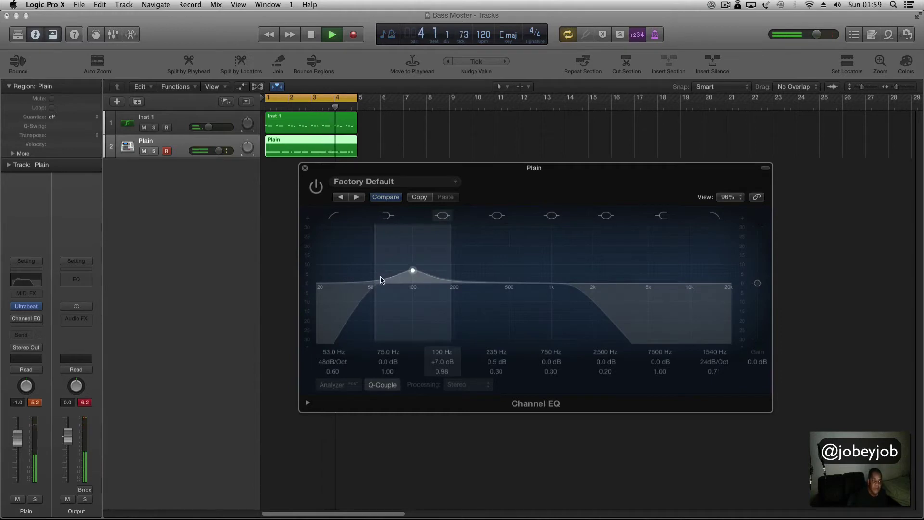
{"action": "left_click", "coordinate": [314, 188]}
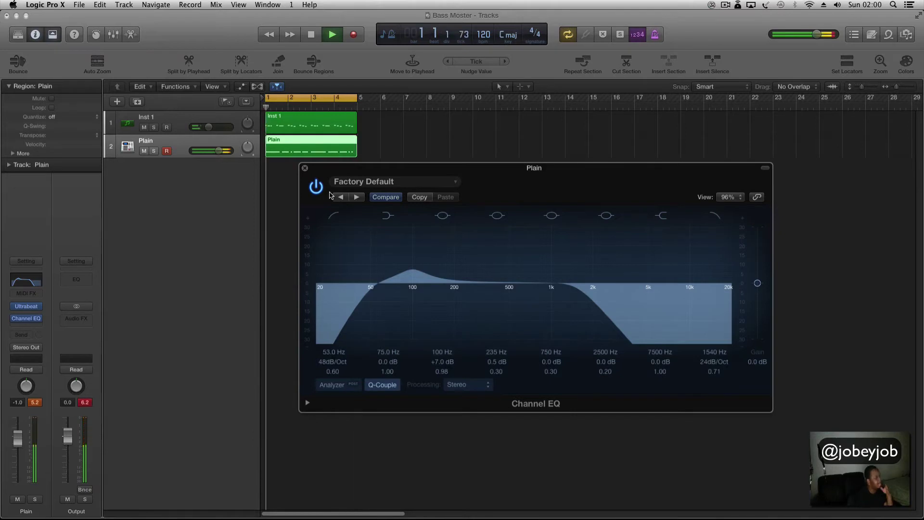
{"action": "left_click", "coordinate": [305, 168]}
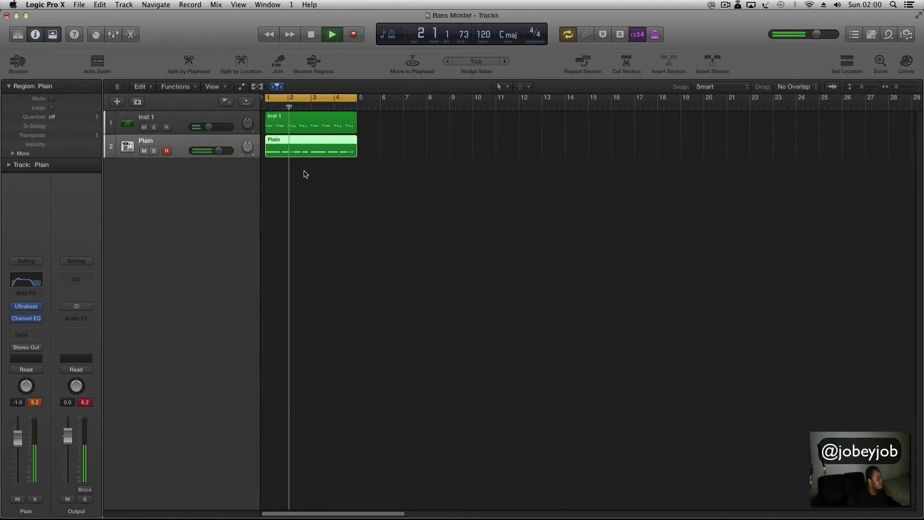
{"action": "key", "text": "space"}
{"action": "left_click", "coordinate": [409, 174]}
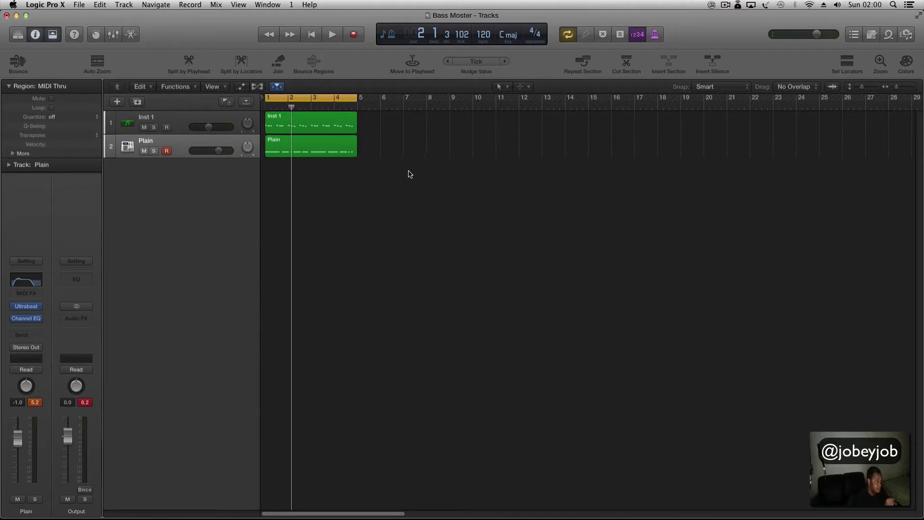
Lengthen the decay of amp envelope 4 in the Plain track's Ultrabeat.
{"action": "left_click", "coordinate": [25, 312]}
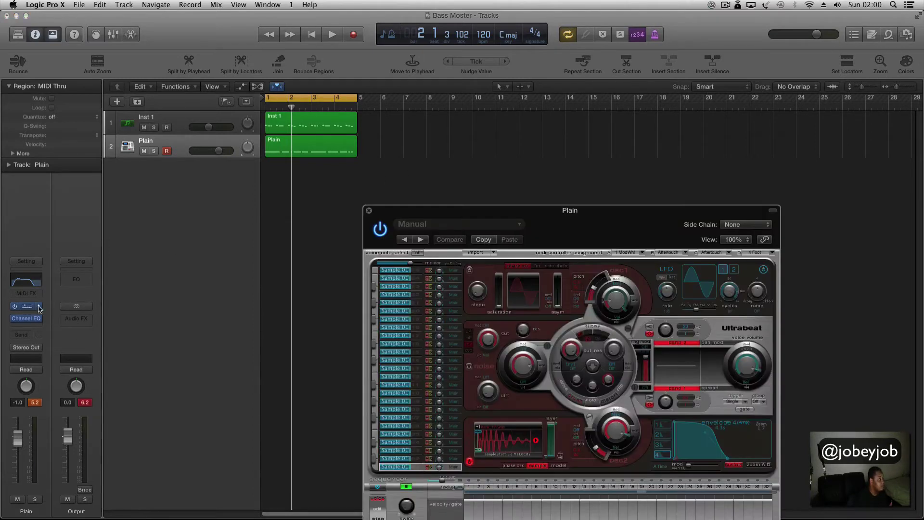
{"action": "left_click_drag", "start_coordinate": [617, 214], "coordinate": [638, 144]}
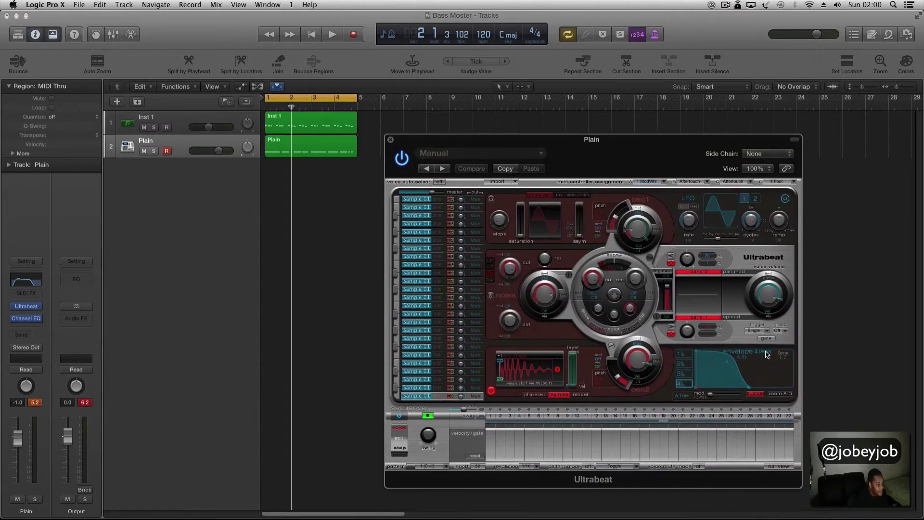
{"action": "left_click_drag", "start_coordinate": [749, 388], "coordinate": [773, 388]}
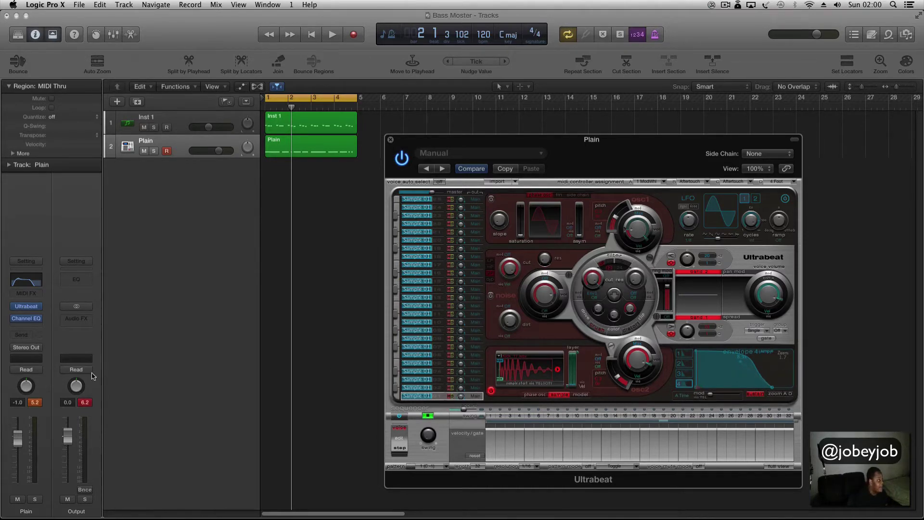
Add a third software instrument track and load the stereo version of Ultrabeat on it.
{"action": "double_click", "coordinate": [228, 206]}
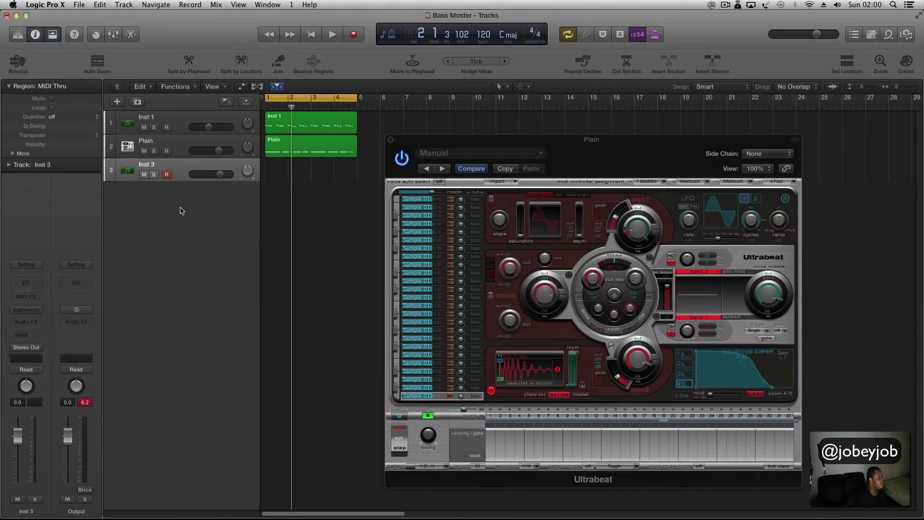
{"action": "left_click", "coordinate": [40, 309]}
{"action": "mouse_move", "coordinate": [46, 430]}
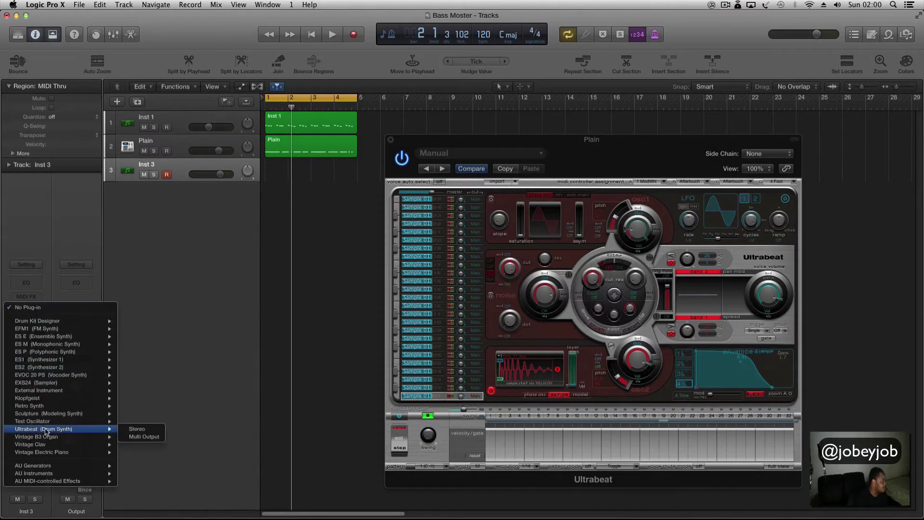
{"action": "left_click", "coordinate": [137, 429]}
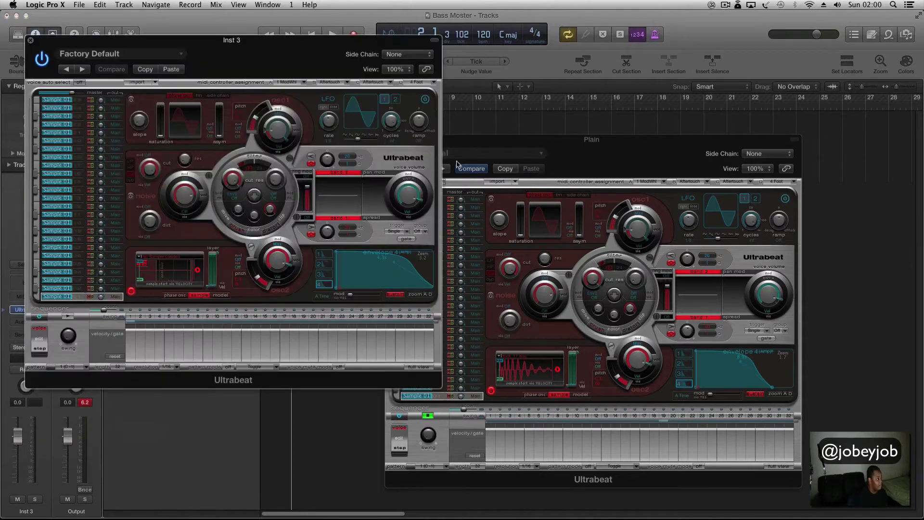
Collapse the headers of the Inst 3 and Plain Ultrabeat windows and arrange the two side by side.
{"action": "left_click_drag", "start_coordinate": [505, 152], "coordinate": [593, 64]}
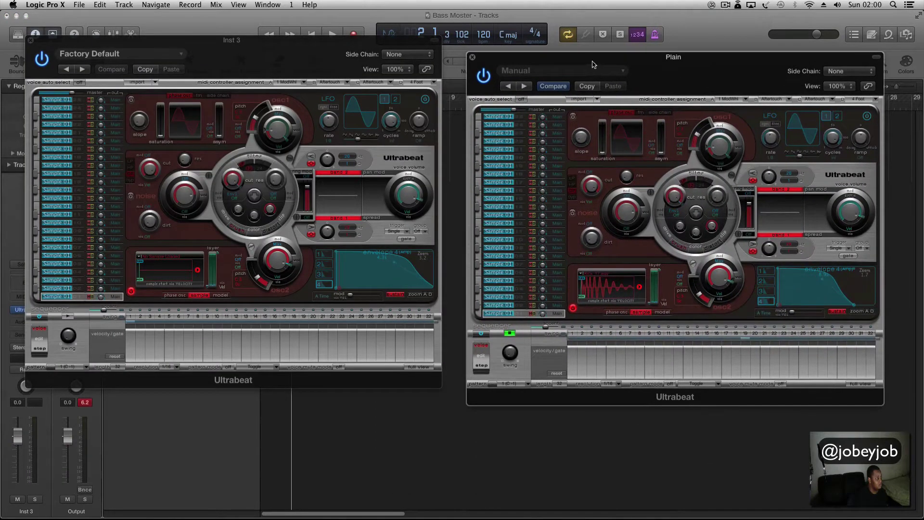
{"action": "left_click", "coordinate": [876, 58]}
{"action": "left_click_drag", "start_coordinate": [250, 50], "coordinate": [259, 53]}
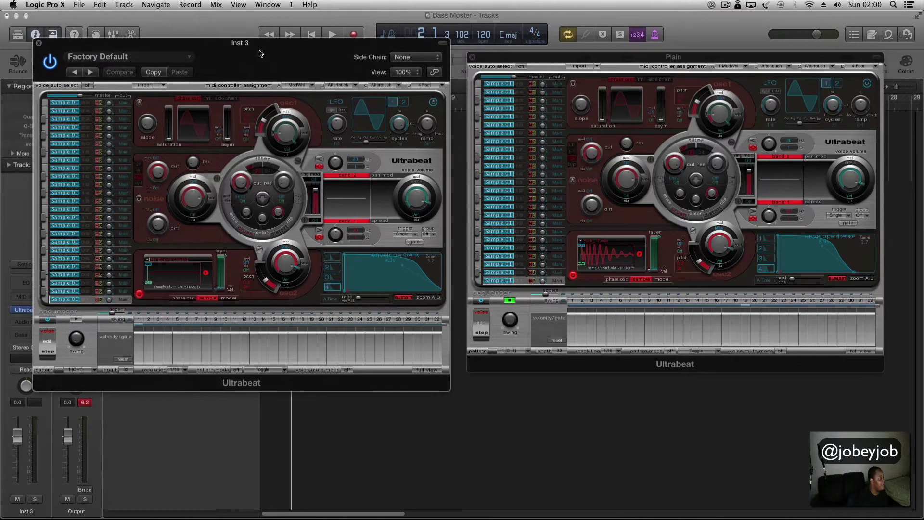
{"action": "left_click", "coordinate": [442, 44]}
{"action": "left_click_drag", "start_coordinate": [402, 47], "coordinate": [677, 165]}
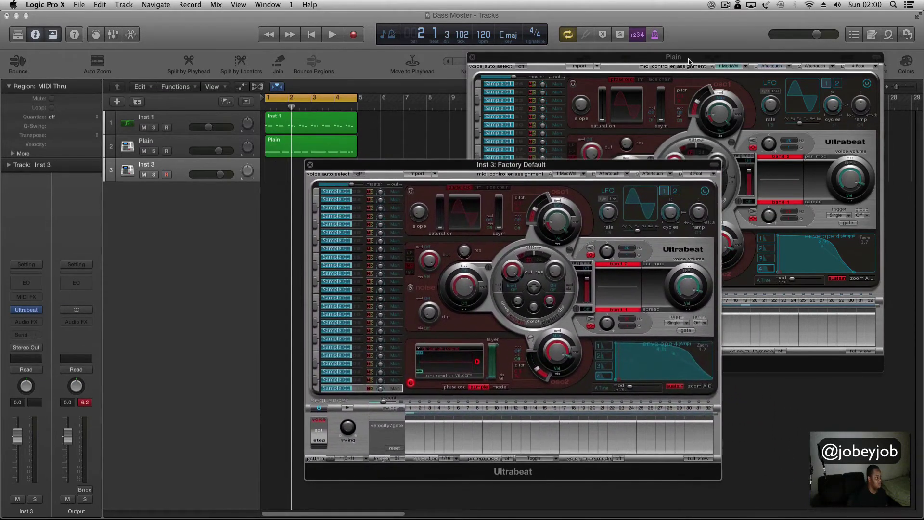
{"action": "left_click_drag", "start_coordinate": [462, 170], "coordinate": [177, 58]}
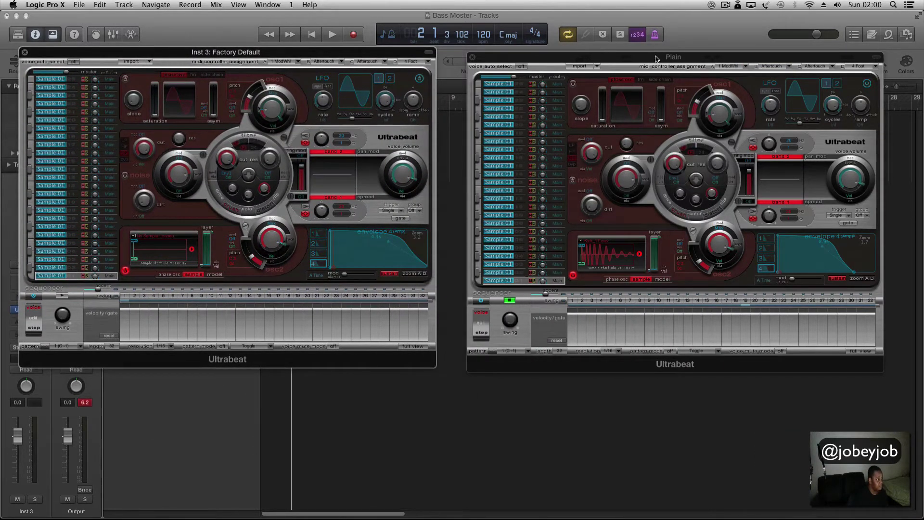
{"action": "mouse_move", "coordinate": [656, 59]}
{"action": "left_mouse_down"}
{"action": "mouse_move", "coordinate": [598, 54]}
{"action": "mouse_move", "coordinate": [644, 55]}
{"action": "left_mouse_up"}
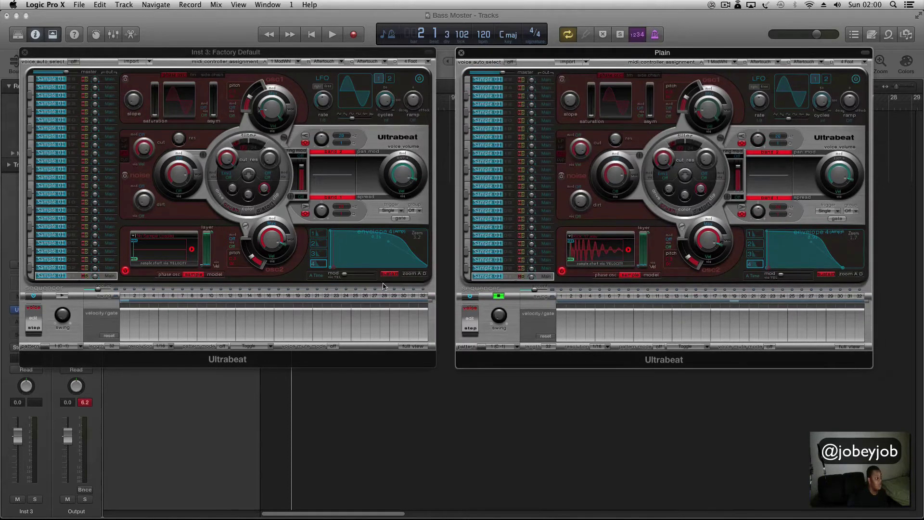
Try different attack times on envelope 4 of Inst 3's Ultrabeat, settling on a moderately slow fade-in.
{"action": "left_click", "coordinate": [336, 269]}
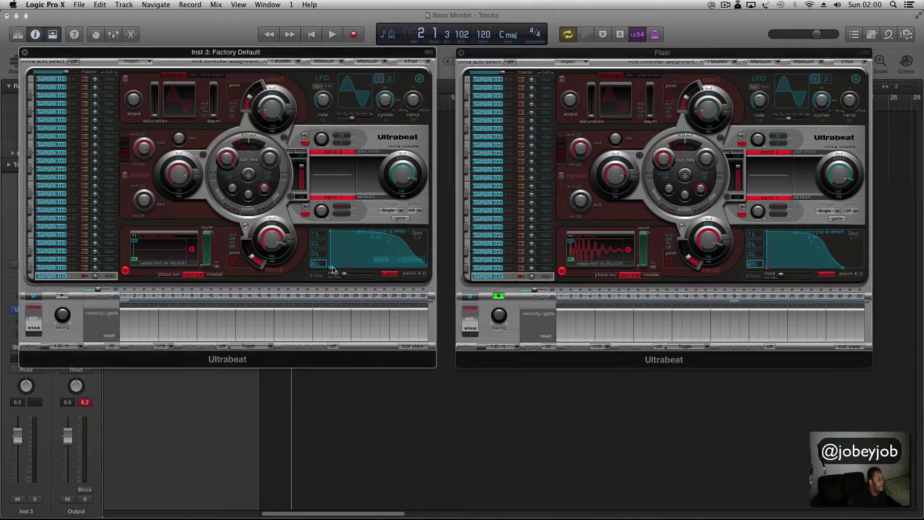
{"action": "left_click_drag", "start_coordinate": [332, 270], "coordinate": [357, 267]}
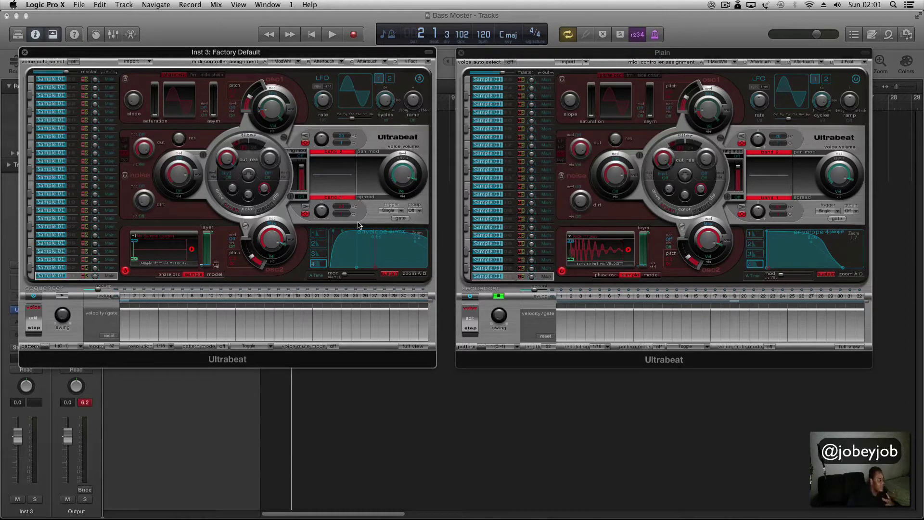
{"action": "left_click_drag", "start_coordinate": [357, 268], "coordinate": [393, 273]}
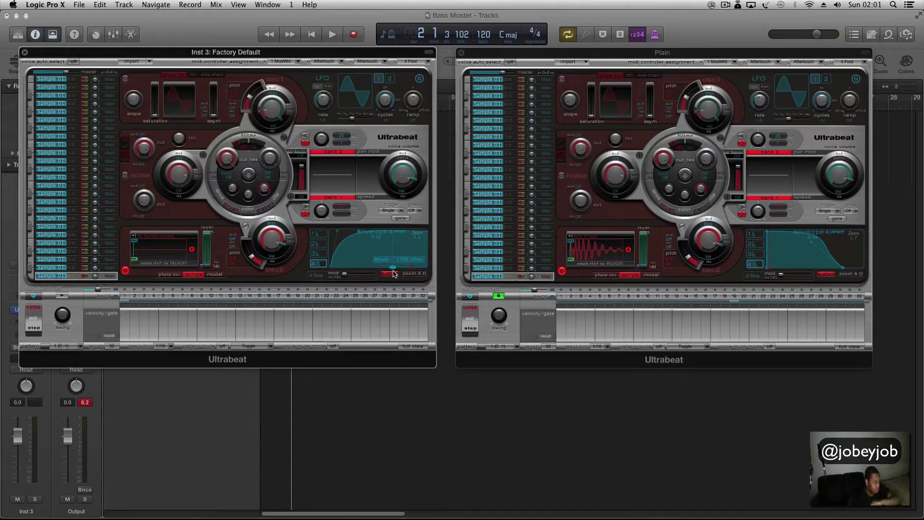
{"action": "left_click_drag", "start_coordinate": [393, 274], "coordinate": [355, 269]}
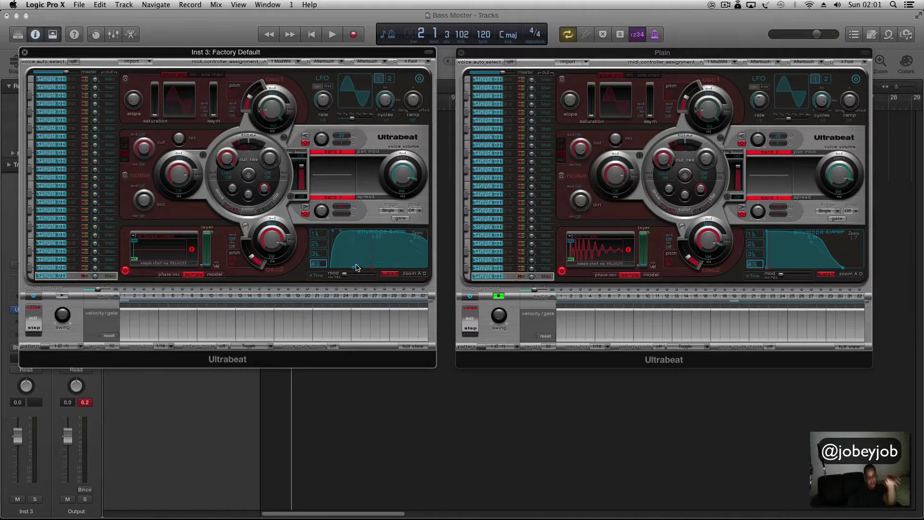
Show the file browser with the kick samples and close the Plain track's Ultrabeat window.
{"action": "left_click", "coordinate": [907, 34]}
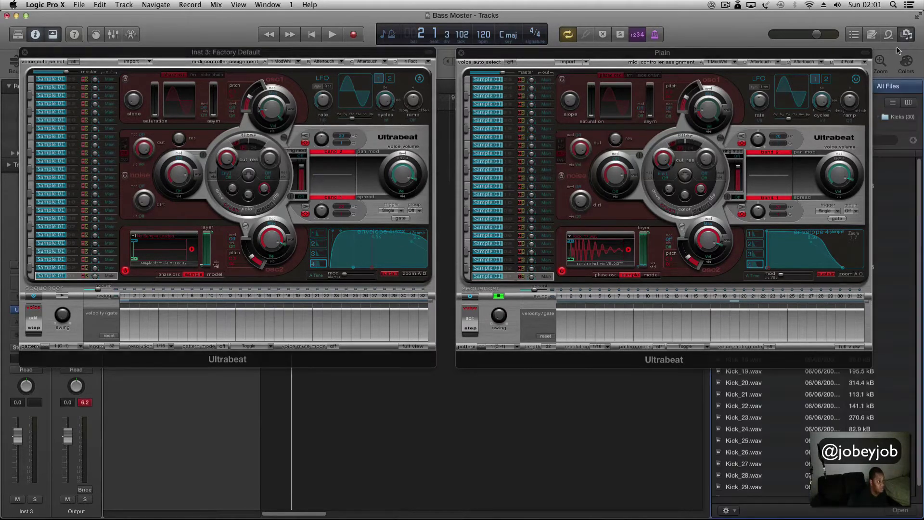
{"action": "left_click", "coordinate": [462, 55]}
{"action": "left_click", "coordinate": [463, 54]}
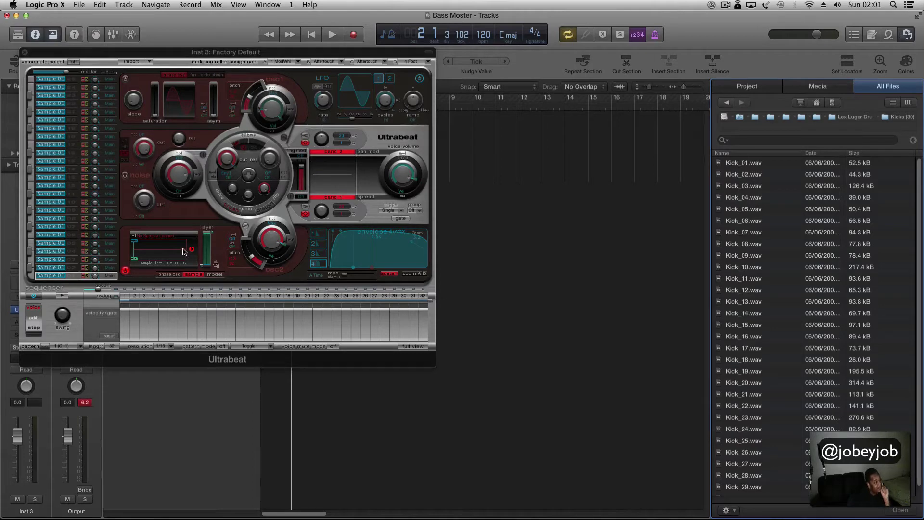
Compare envelope 4 of a higher voice with that of the lowest-listed voice in Inst 3's Ultrabeat.
{"action": "left_click", "coordinate": [78, 282]}
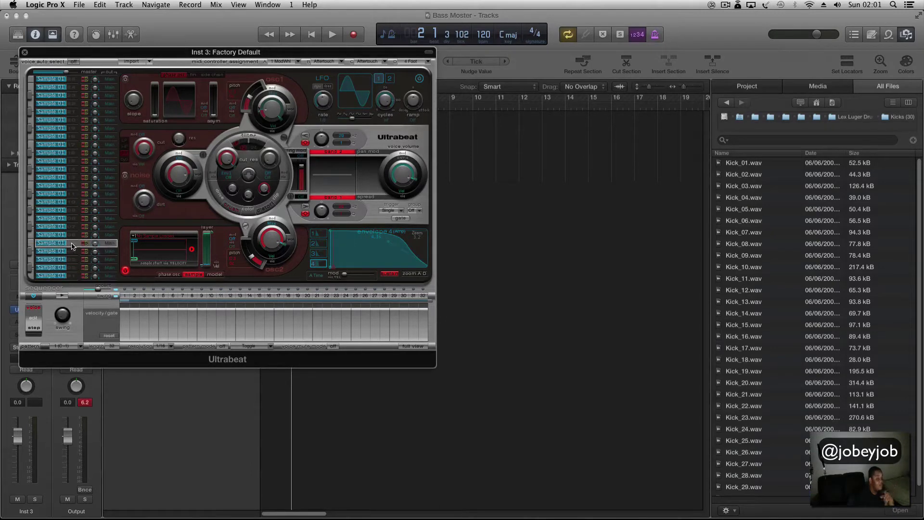
{"action": "left_click", "coordinate": [74, 277]}
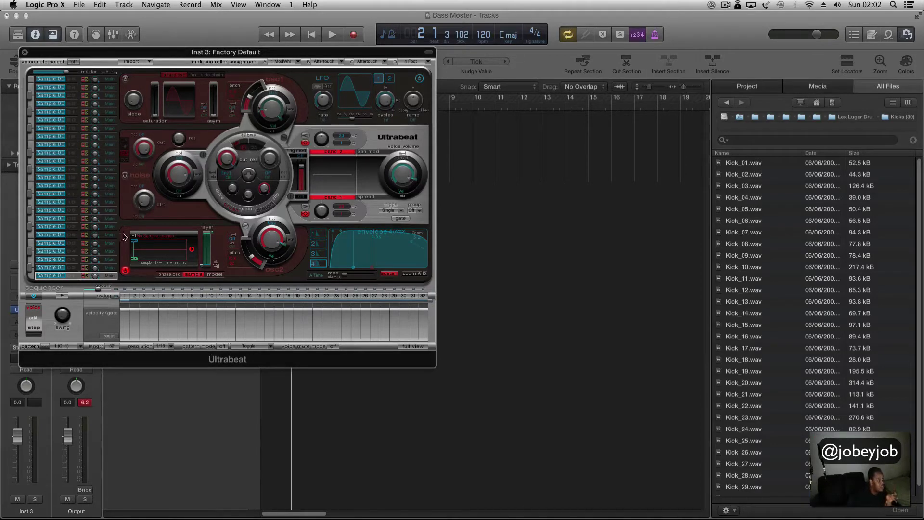
{"action": "left_click_drag", "start_coordinate": [298, 54], "coordinate": [359, 106]}
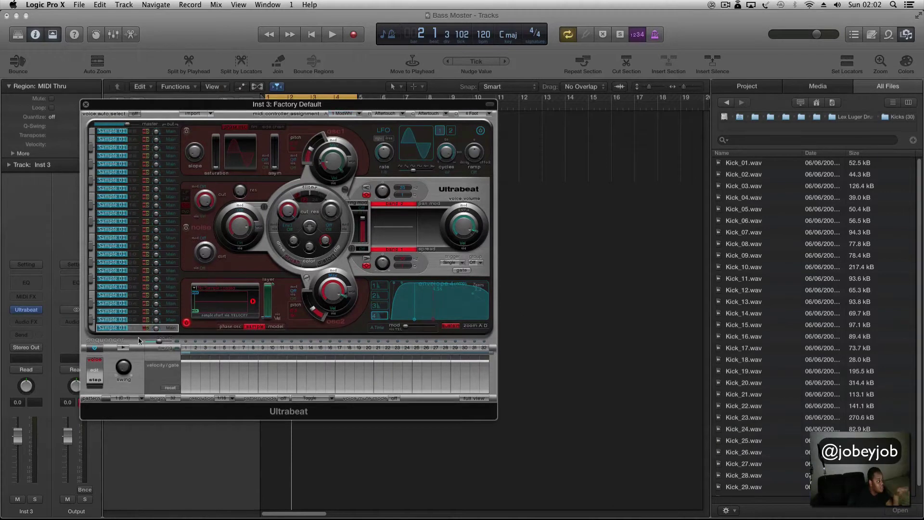
Load Bass_Drop_01.wav from the Lex Luger kit's Basses folder into the sample oscillator of Ultrabeat's top-listed voice.
{"action": "left_click", "coordinate": [134, 132]}
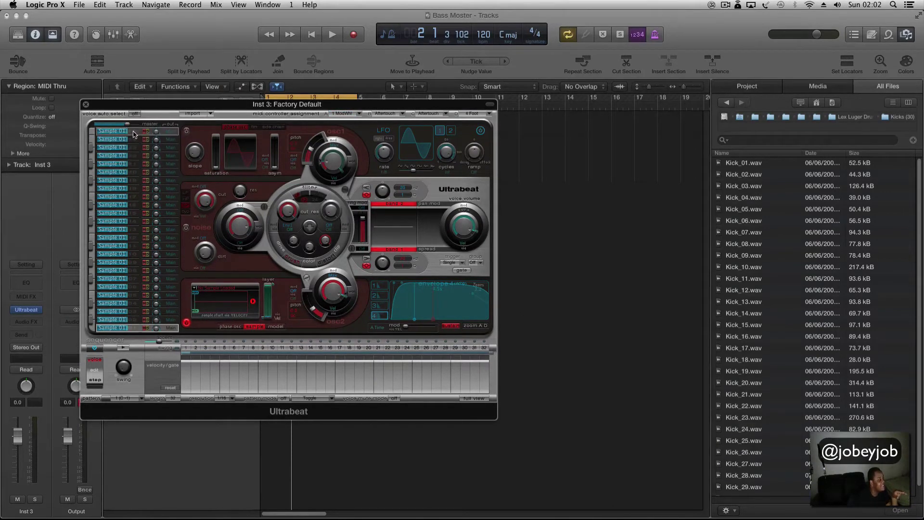
{"action": "left_click", "coordinate": [132, 132]}
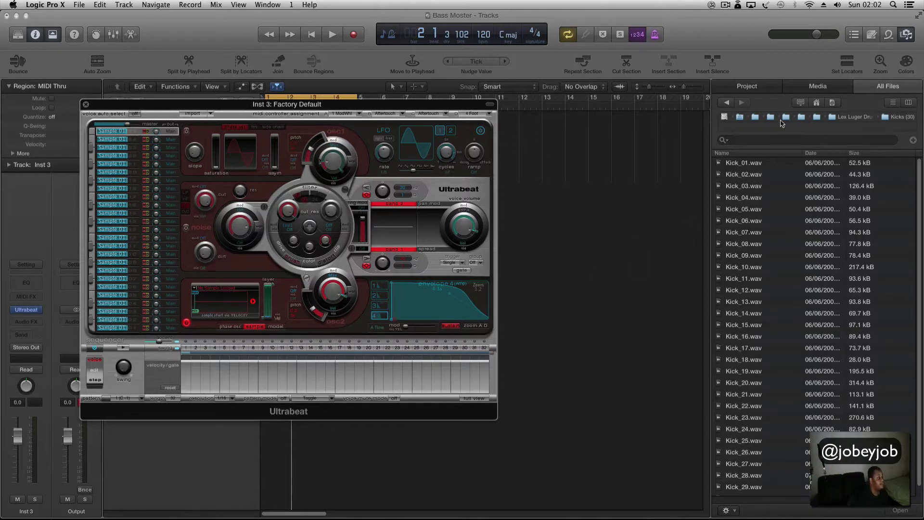
{"action": "left_click", "coordinate": [841, 117]}
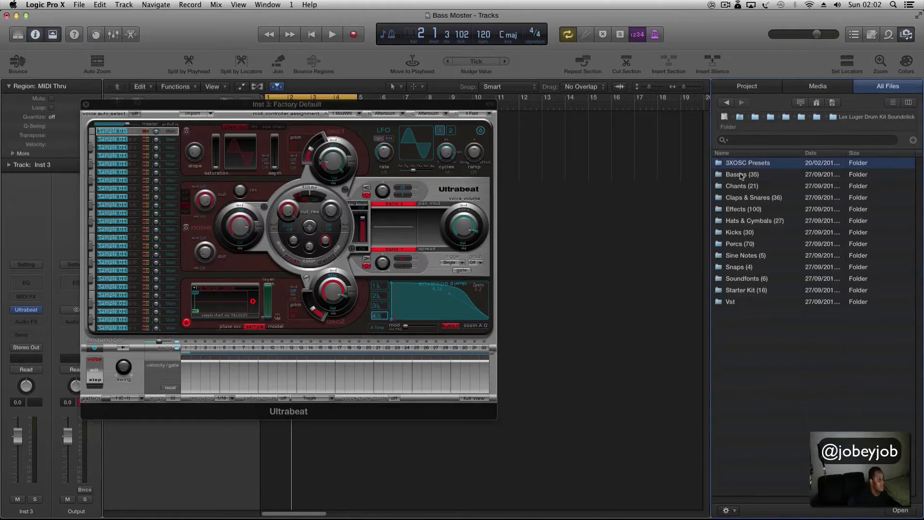
{"action": "double_click", "coordinate": [740, 176]}
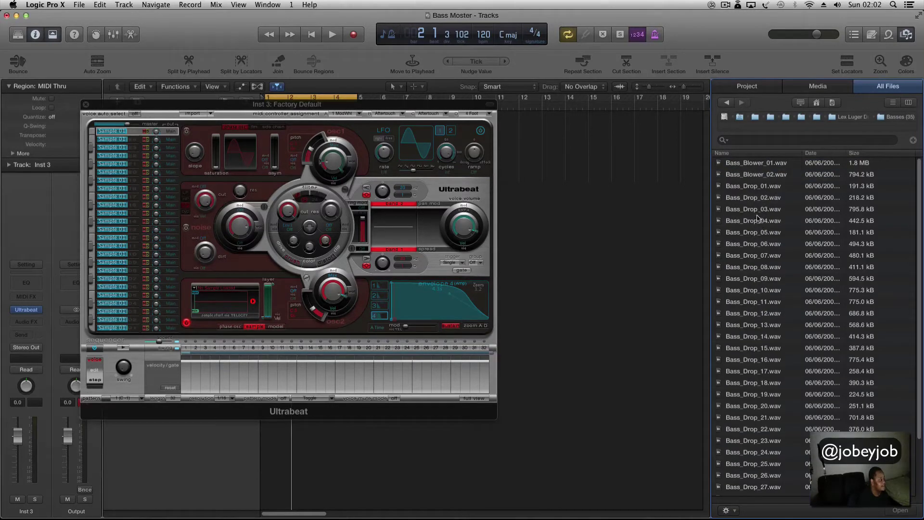
{"action": "left_click_drag", "start_coordinate": [758, 185], "coordinate": [222, 301]}
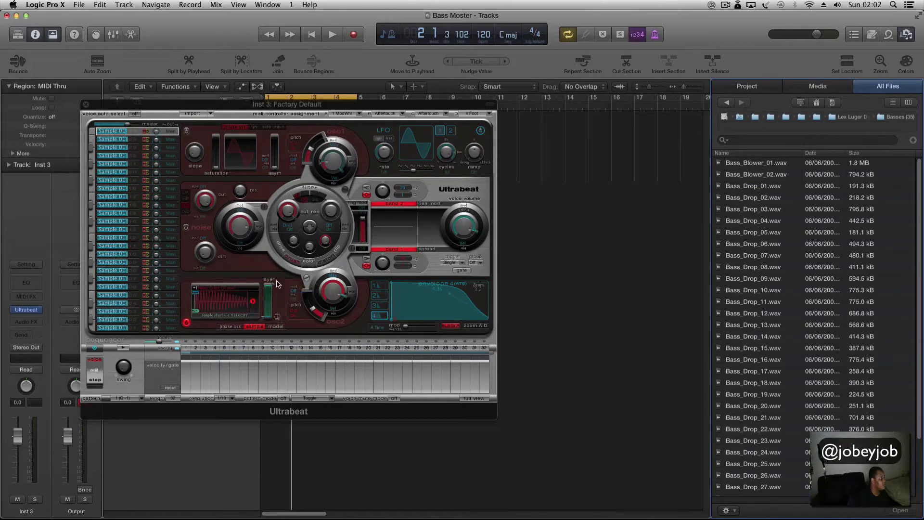
Audition the top-listed bass voice and compare its settings with those of the last voice in the list.
{"action": "left_click", "coordinate": [92, 136]}
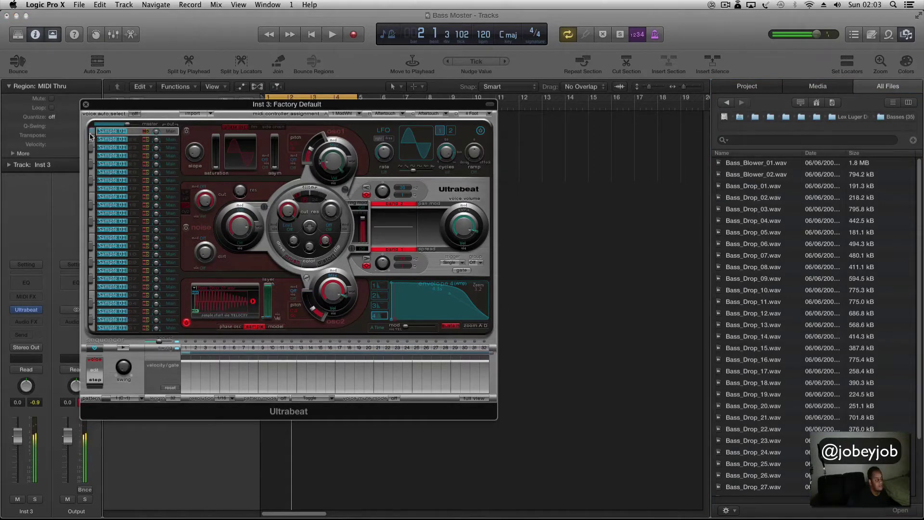
{"action": "left_click", "coordinate": [90, 134]}
{"action": "left_click", "coordinate": [137, 330]}
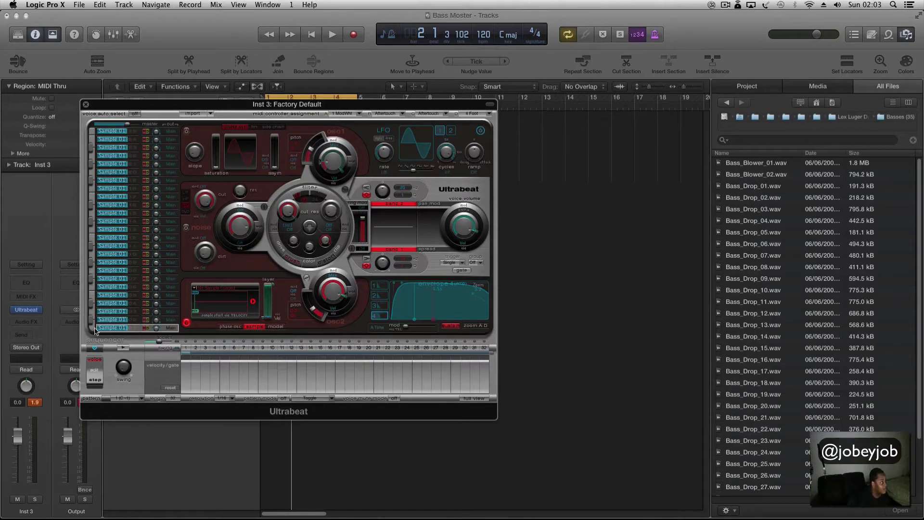
{"action": "left_click", "coordinate": [136, 132]}
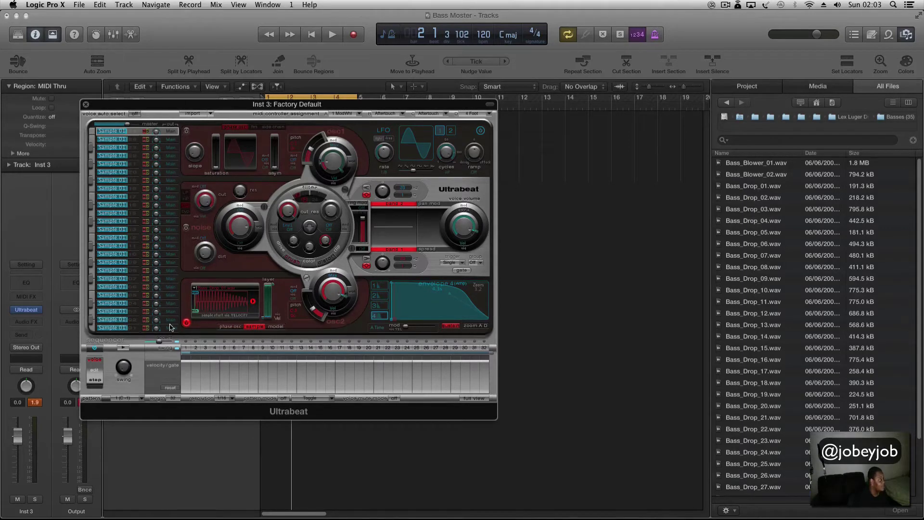
Lower oscillator 2's volume and the voice volume of the second-to-last voice in Inst 3's Ultrabeat.
{"action": "left_click", "coordinate": [133, 328]}
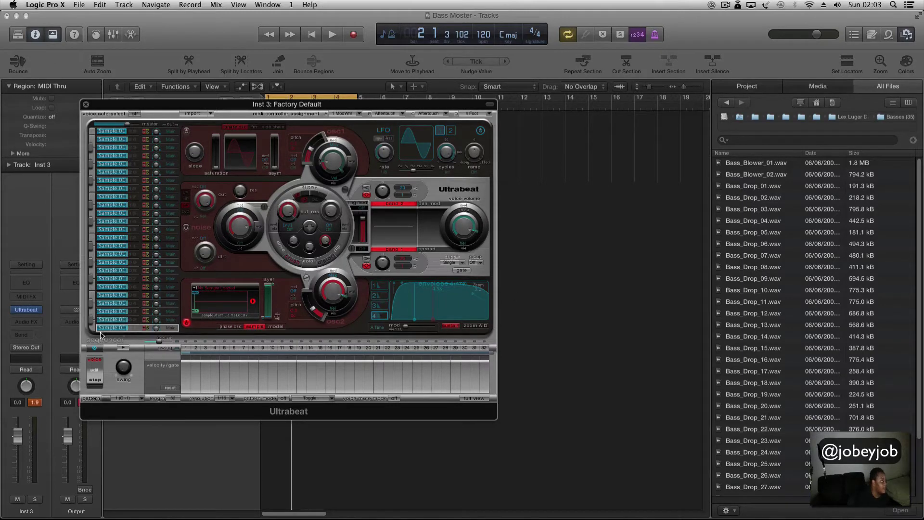
{"action": "left_click", "coordinate": [137, 320]}
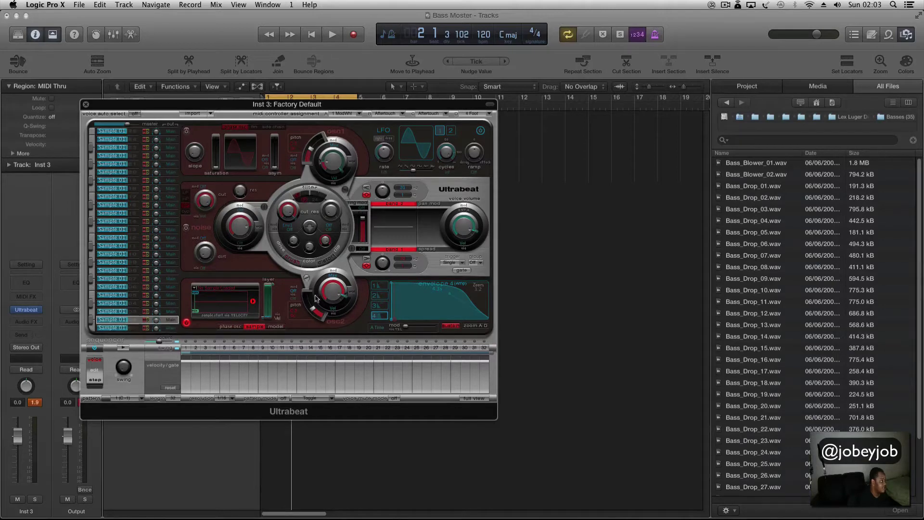
{"action": "left_click_drag", "start_coordinate": [332, 295], "coordinate": [333, 398]}
{"action": "left_click_drag", "start_coordinate": [460, 239], "coordinate": [460, 248]}
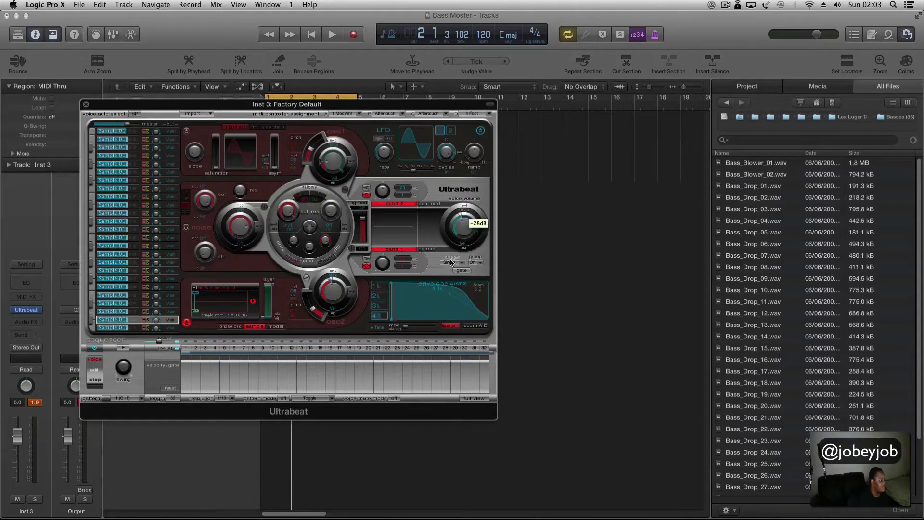
Compare the oscillator and envelope settings of the last two voices with those of the top-listed voice.
{"action": "left_click", "coordinate": [134, 329]}
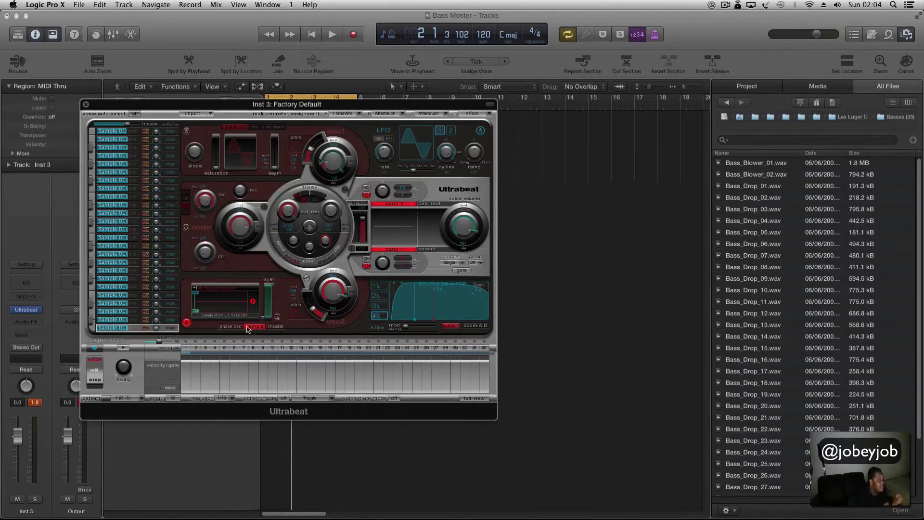
{"action": "left_click", "coordinate": [138, 321]}
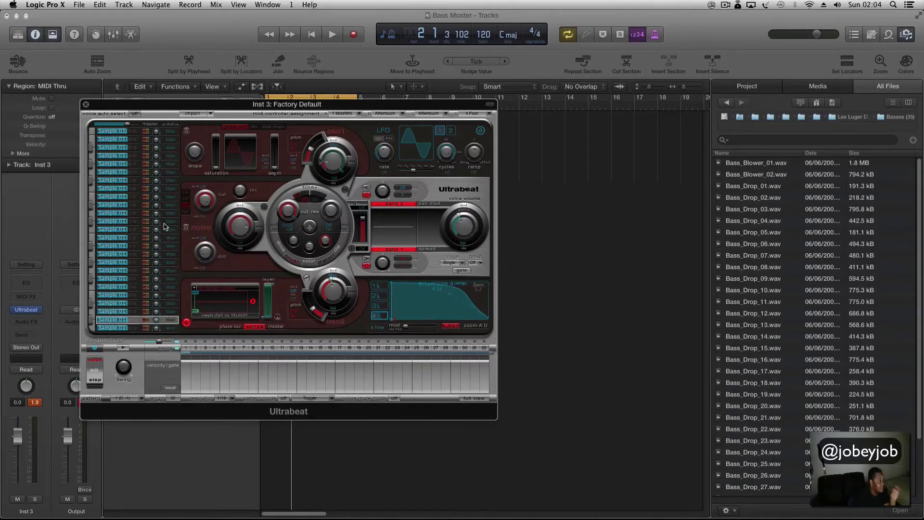
{"action": "left_click", "coordinate": [137, 134]}
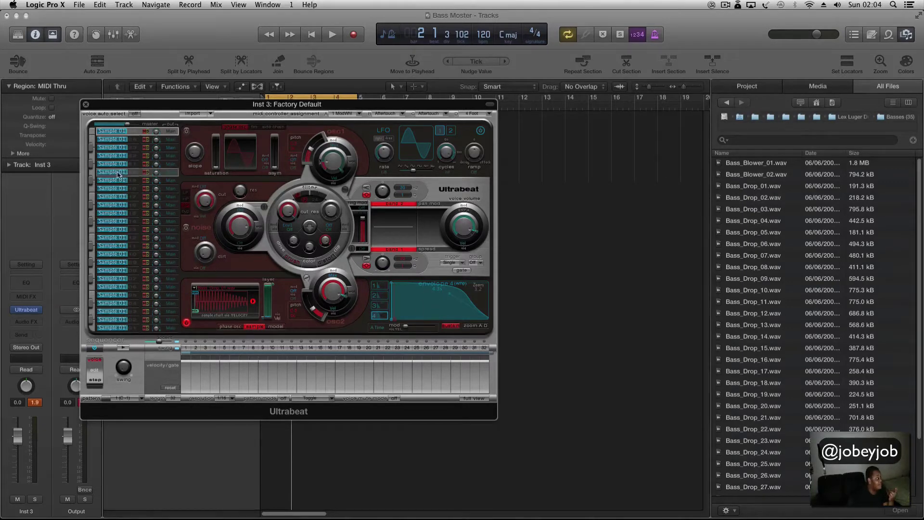
Audition the top-listed bass voice repeatedly in Ultrabeat.
{"action": "left_click", "coordinate": [92, 132]}
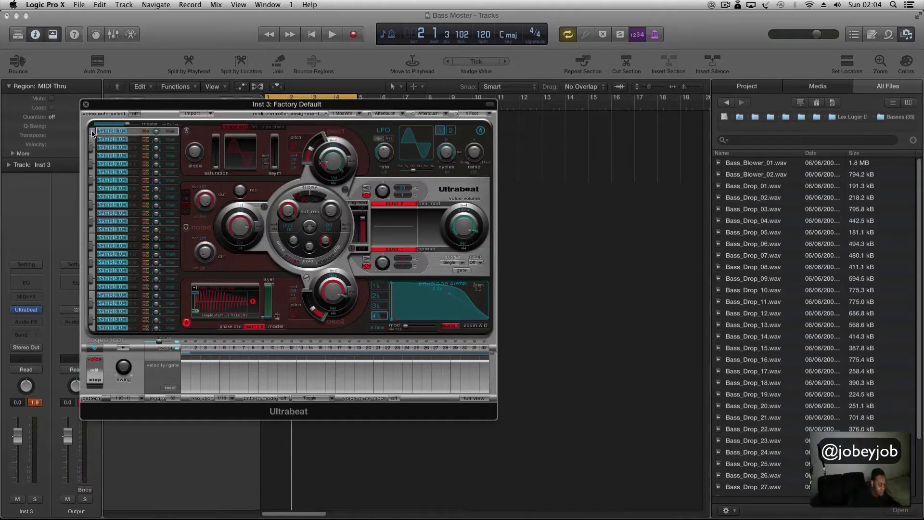
{"action": "left_click", "coordinate": [92, 133]}
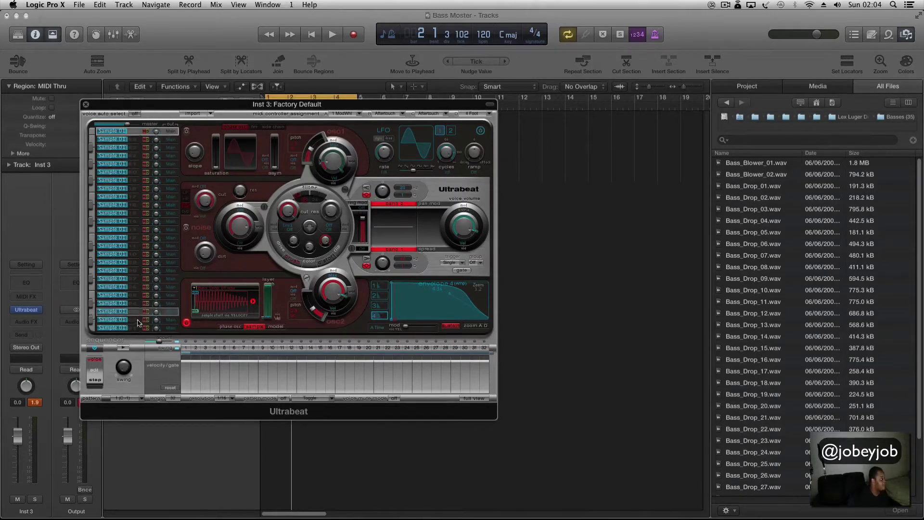
{"action": "left_click", "coordinate": [134, 132]}
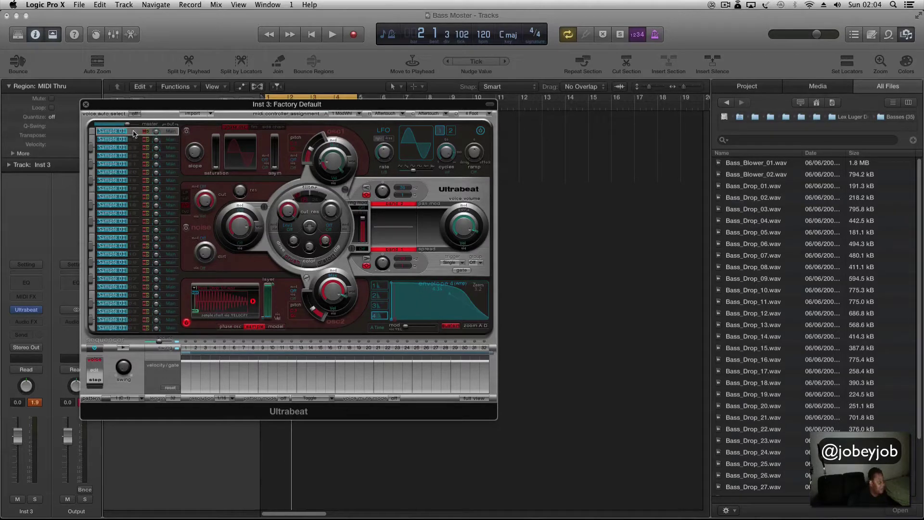
{"action": "left_click", "coordinate": [91, 133]}
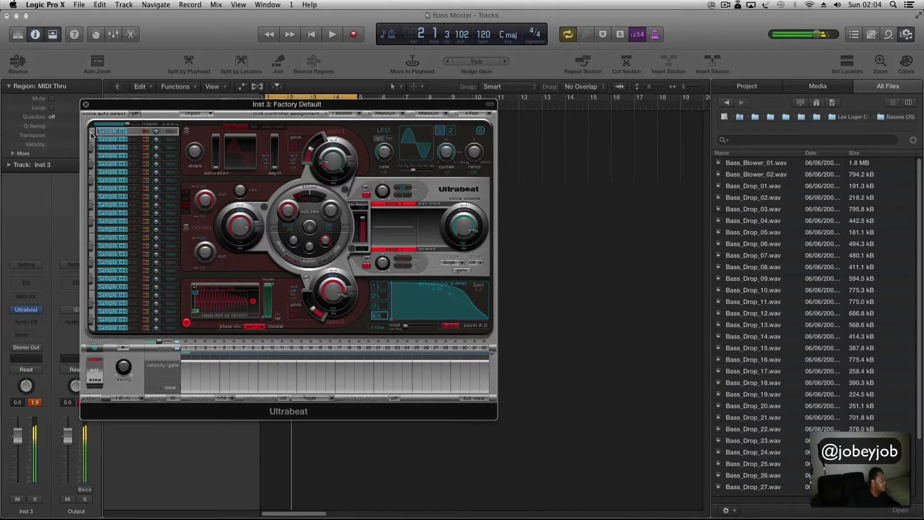
{"action": "left_click", "coordinate": [91, 134]}
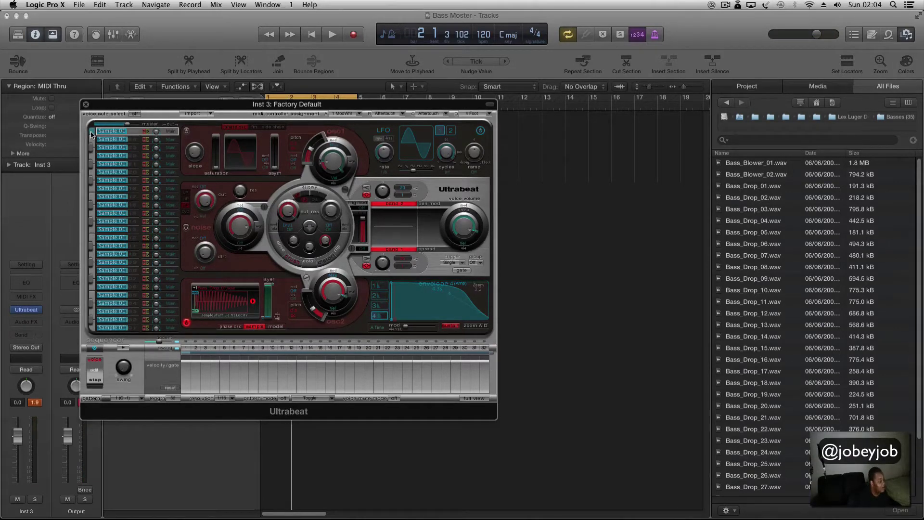
{"action": "left_click", "coordinate": [92, 134]}
{"action": "left_click", "coordinate": [91, 133]}
Load Bass_Drop_08.wav into the sample oscillator of the second-listed Ultrabeat voice and audition it.
{"action": "left_click", "coordinate": [116, 140]}
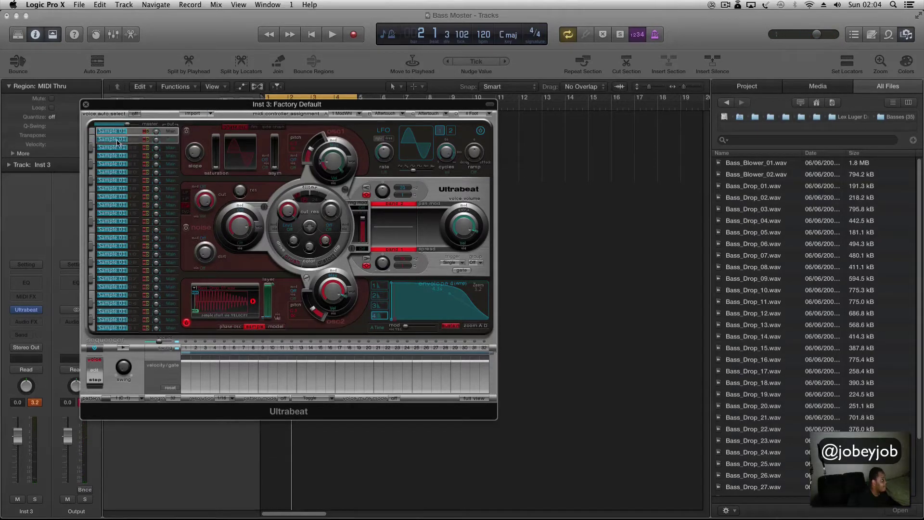
{"action": "left_click", "coordinate": [117, 140]}
{"action": "left_click_drag", "start_coordinate": [775, 269], "coordinate": [227, 298]}
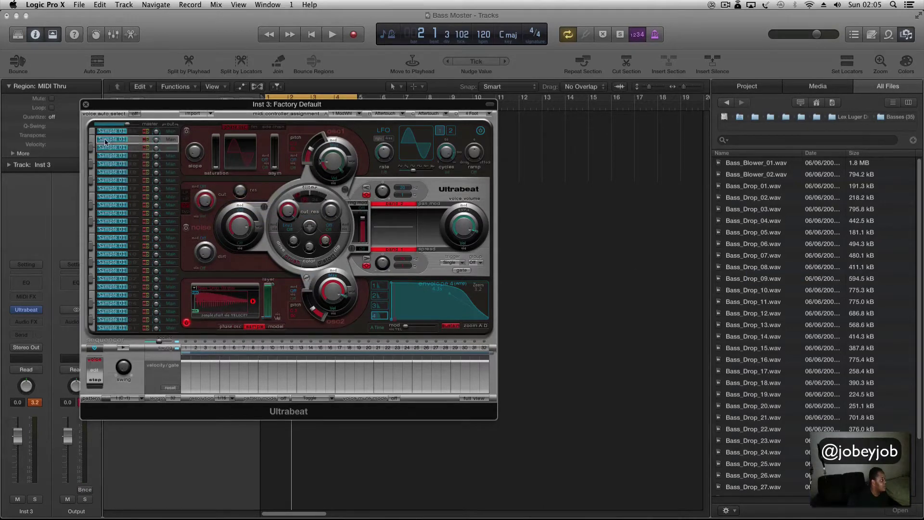
{"action": "left_click", "coordinate": [92, 140]}
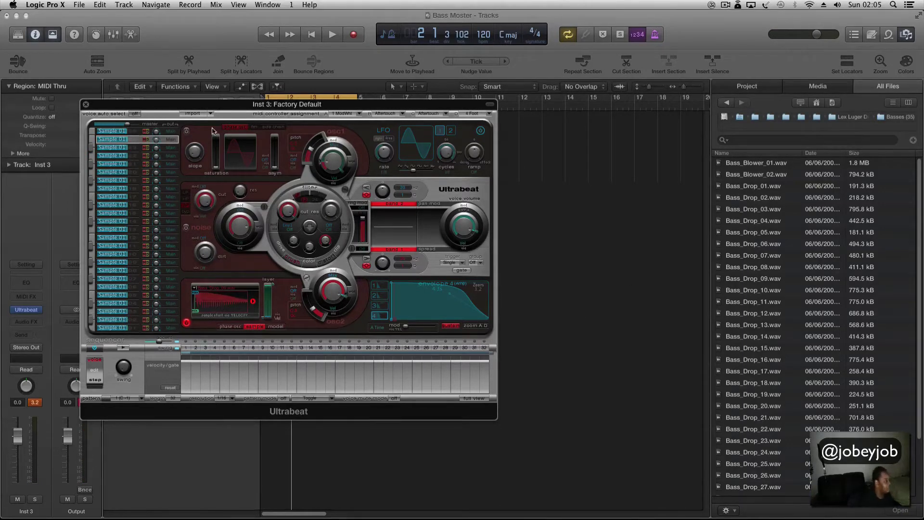
Load Bass_Drop_09.wav into the sample oscillator of the top-listed voice and close the Ultrabeat window.
{"action": "left_click", "coordinate": [129, 131]}
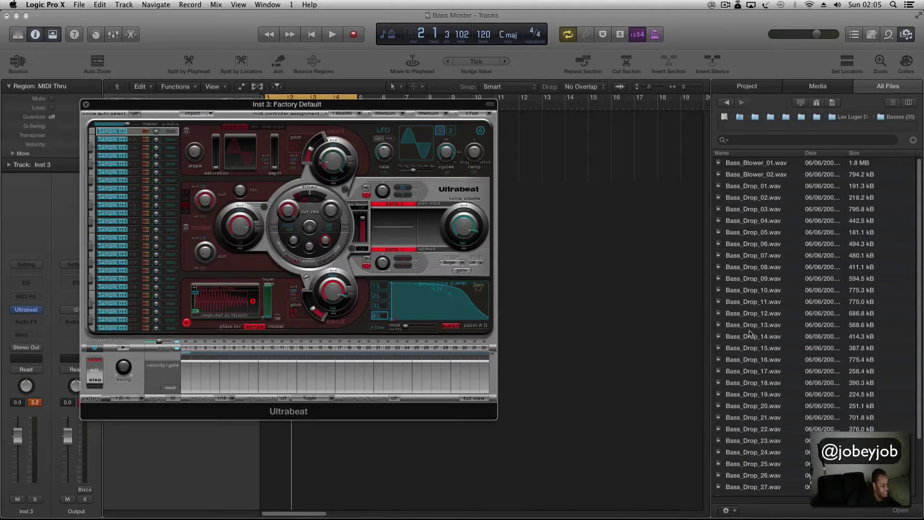
{"action": "left_click_drag", "start_coordinate": [765, 278], "coordinate": [205, 304]}
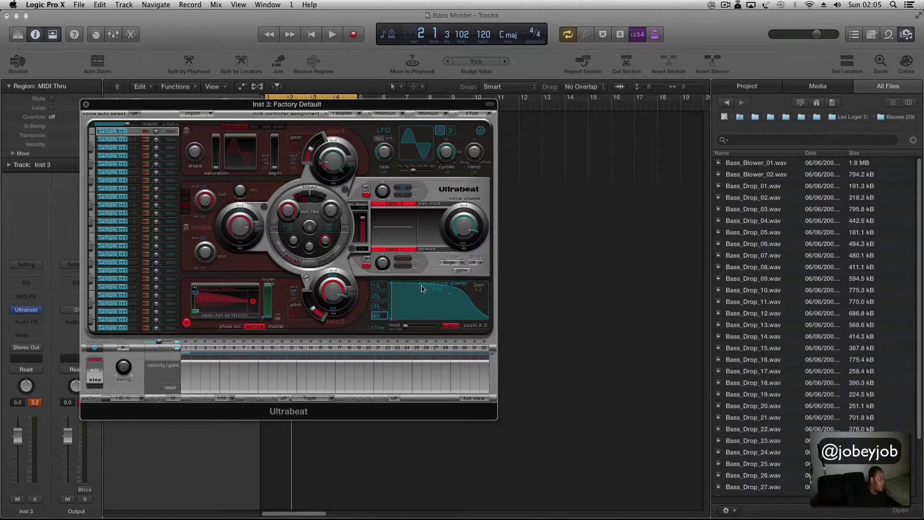
{"action": "left_click", "coordinate": [86, 105]}
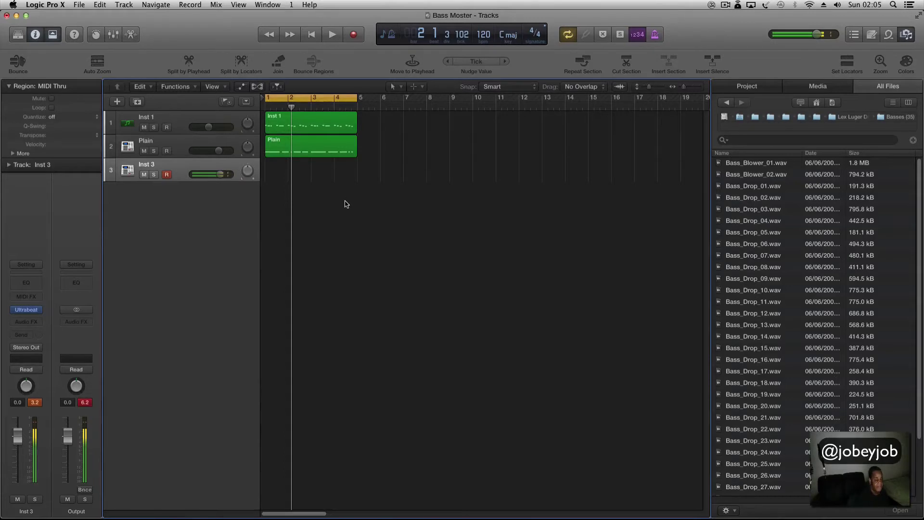
Play the beat briefly from the start, and copy the Plain region onto the Inst 3 track at bar 1.
{"action": "key", "text": "Return"}
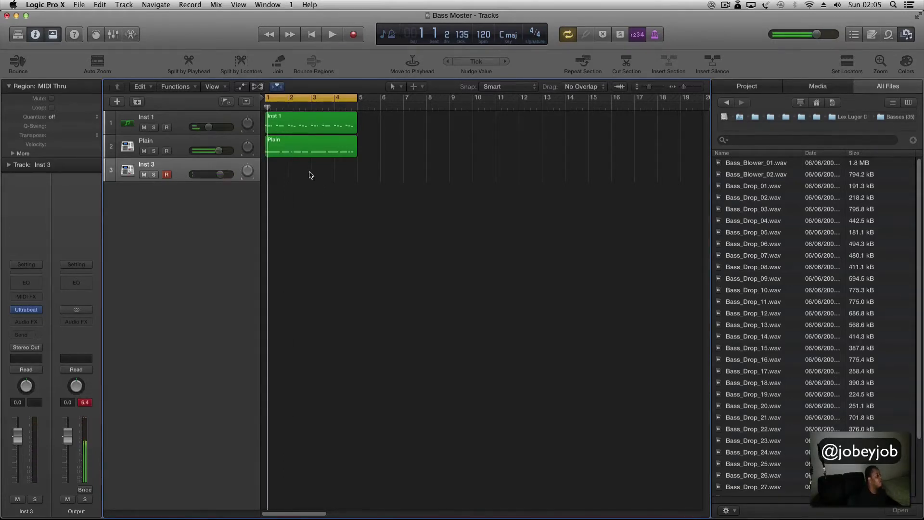
{"action": "left_click", "coordinate": [306, 153]}
{"action": "key", "text": "space"}
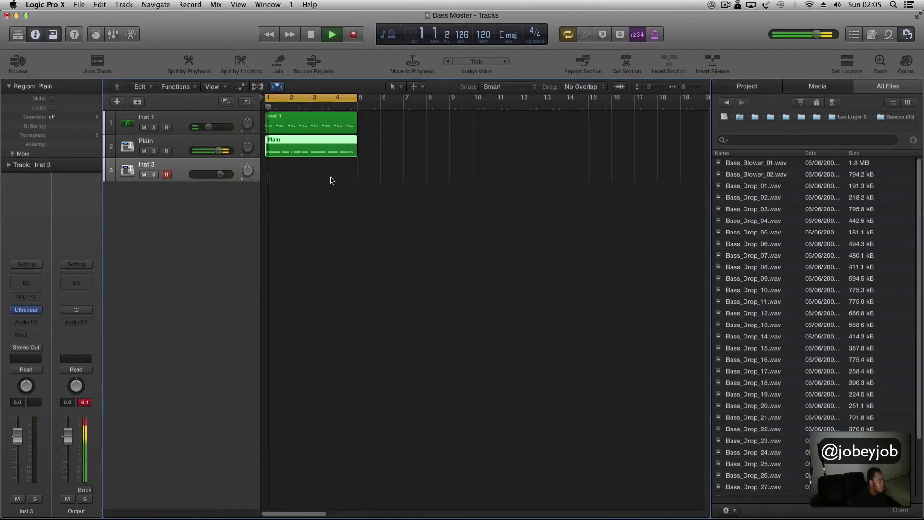
{"action": "key", "text": "space"}
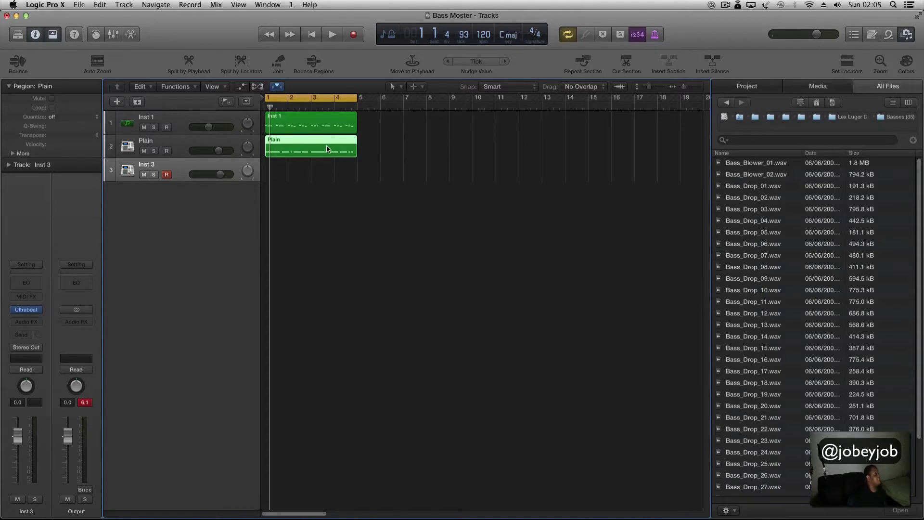
{"action": "left_click_drag", "start_coordinate": [327, 149], "coordinate": [327, 149]}
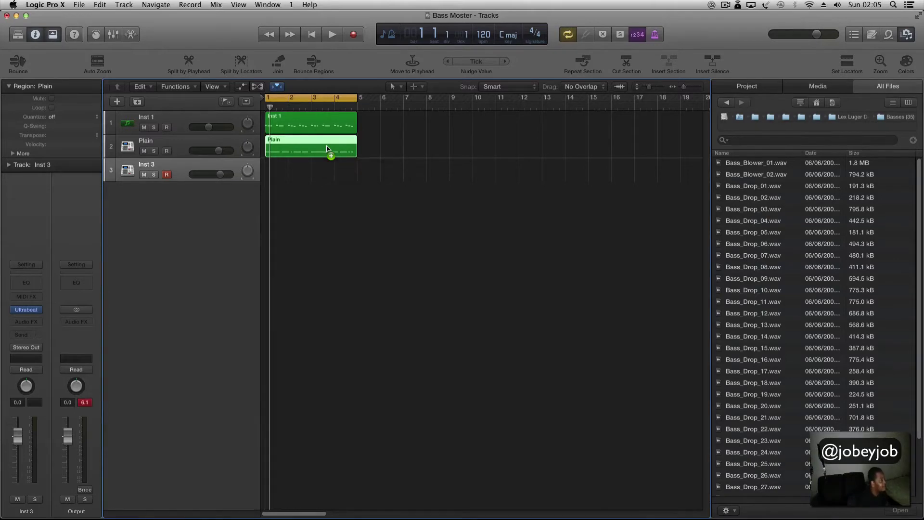
{"action": "left_click_drag", "start_coordinate": [327, 148], "coordinate": [328, 168]}
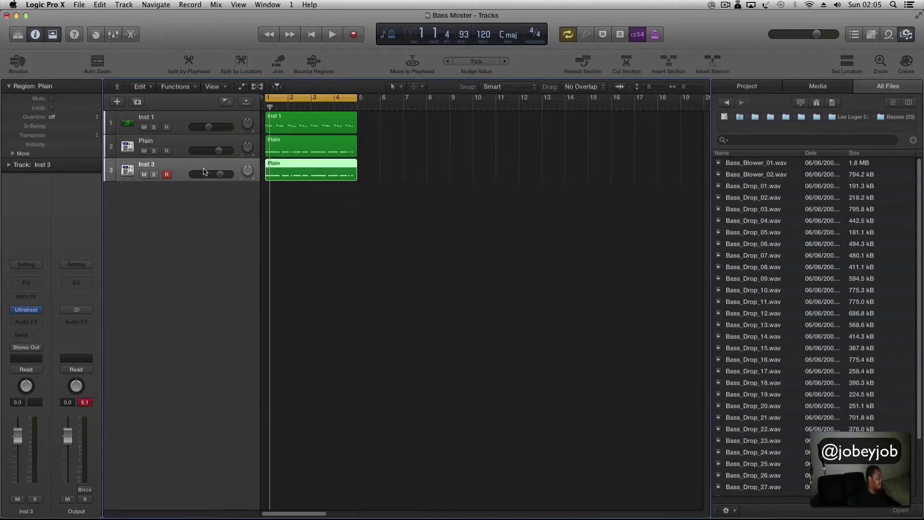
Start playback with Inst 3 soloed and open its copied Plain region in the Piano Roll.
{"action": "key", "text": "space"}
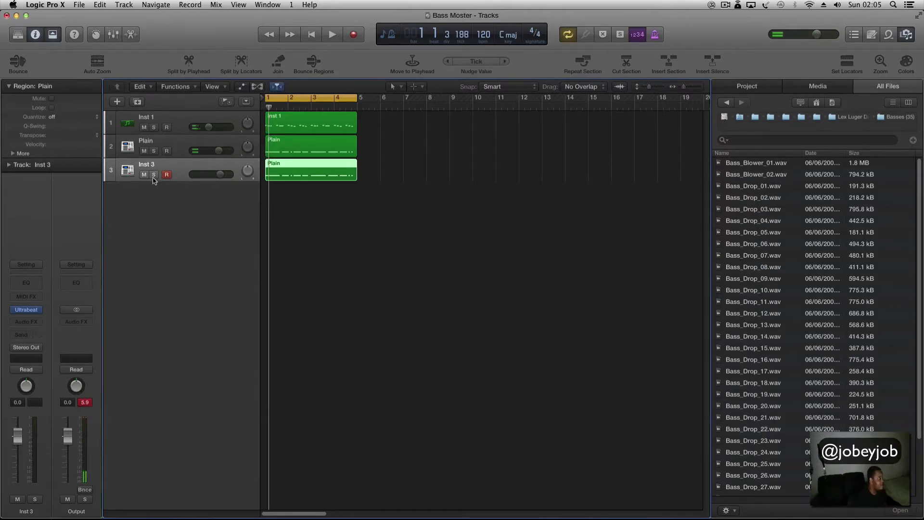
{"action": "key", "text": "s"}
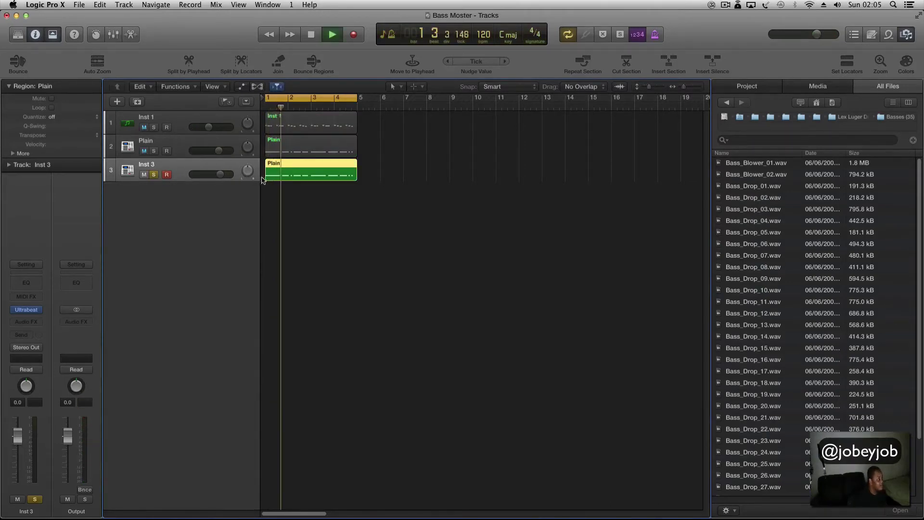
{"action": "double_click", "coordinate": [286, 175]}
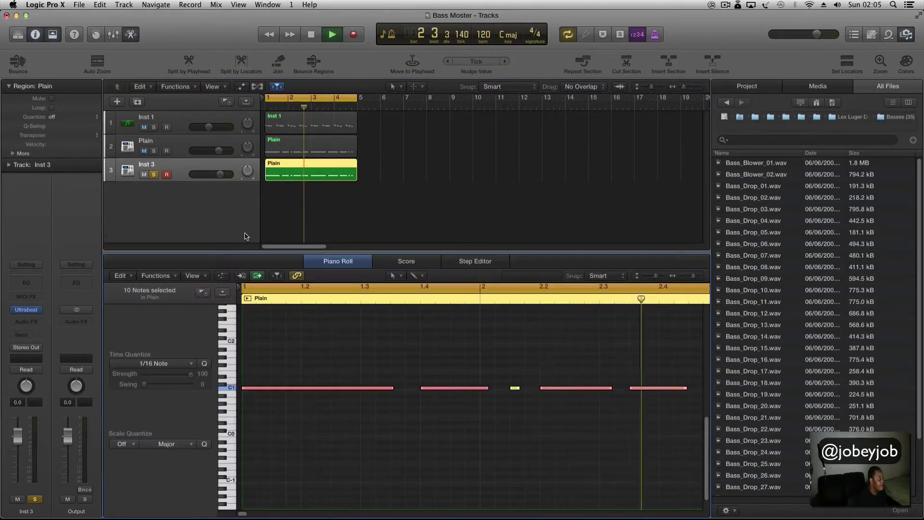
Try to load a sample into the last-listed voice of Inst 3's Ultrabeat, and check the top-listed voice again.
{"action": "left_click", "coordinate": [26, 310]}
{"action": "left_click", "coordinate": [126, 328]}
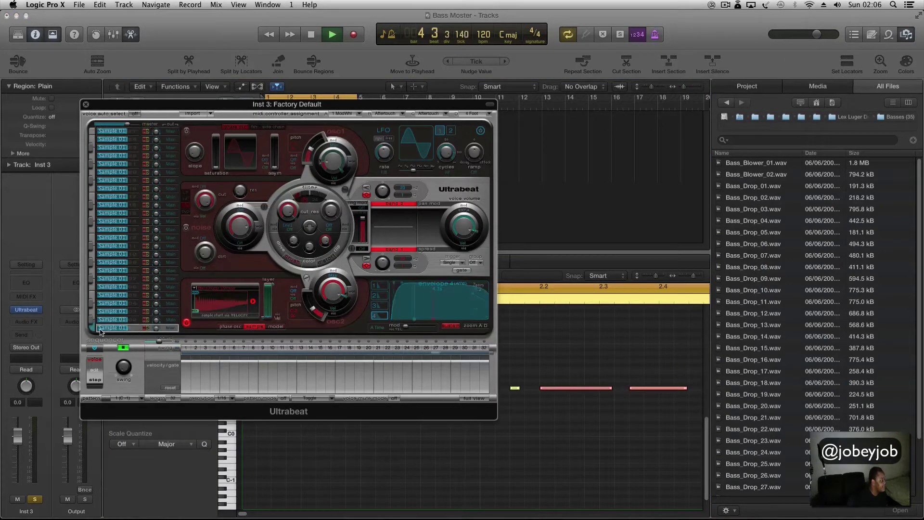
{"action": "left_click", "coordinate": [224, 292]}
{"action": "left_click", "coordinate": [224, 292]}
{"action": "left_click", "coordinate": [224, 290]}
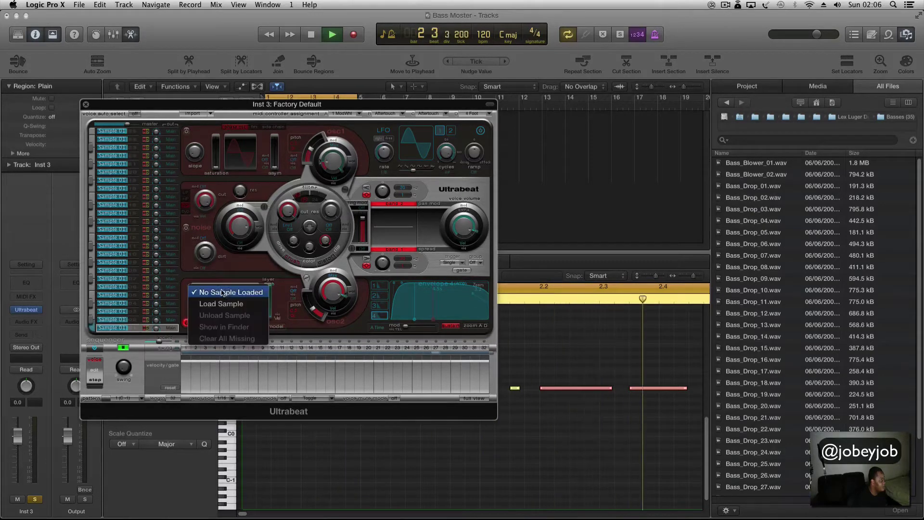
{"action": "left_click", "coordinate": [217, 306]}
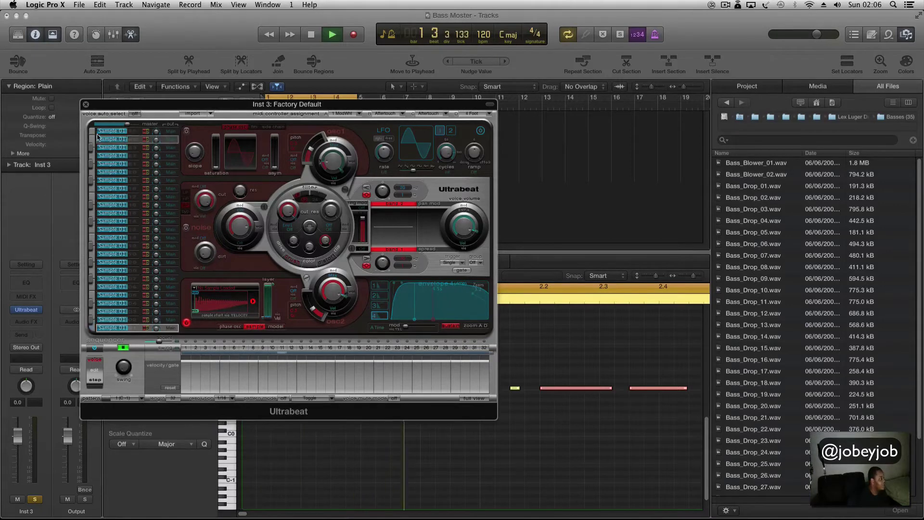
{"action": "left_click", "coordinate": [134, 132]}
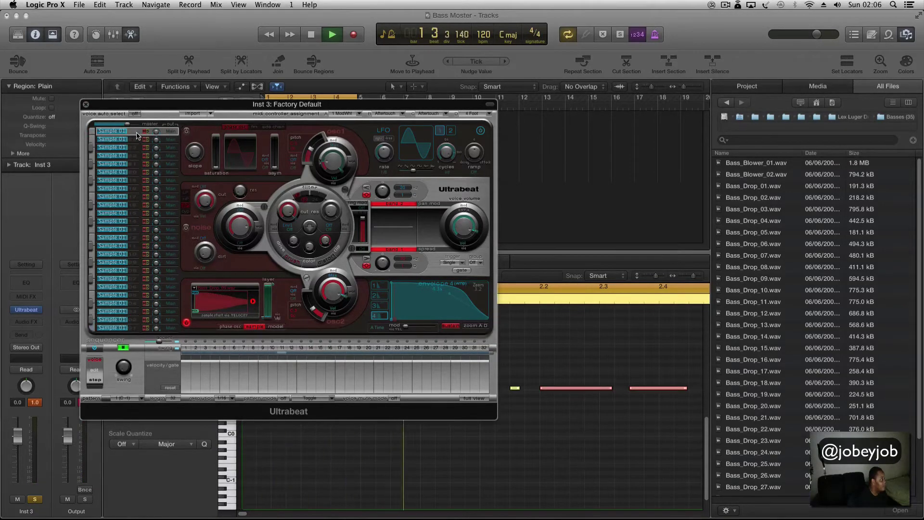
{"action": "left_click", "coordinate": [85, 104]}
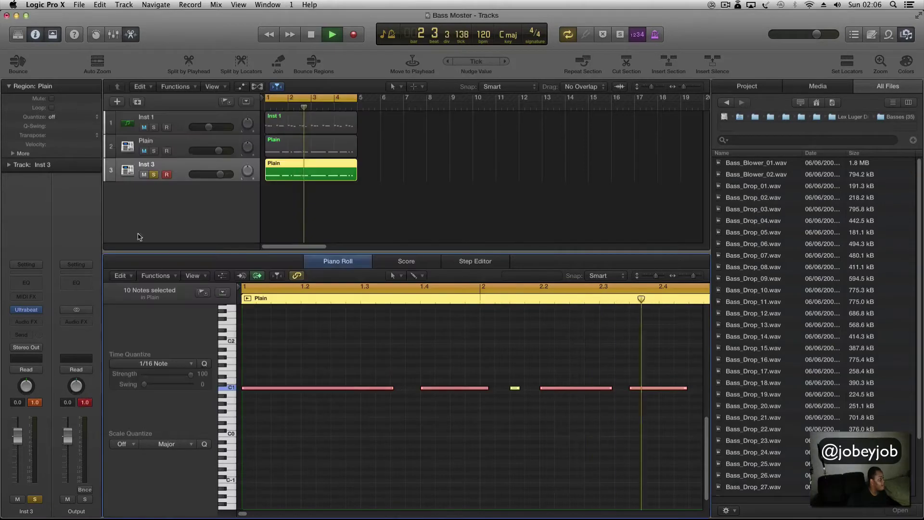
Hide the file browser, stop playback, and move all selected bass notes from C1 to C3, auditioning that key.
{"action": "scroll", "coordinate": [343, 387], "scroll_direction": "up", "scroll_amount": 3}
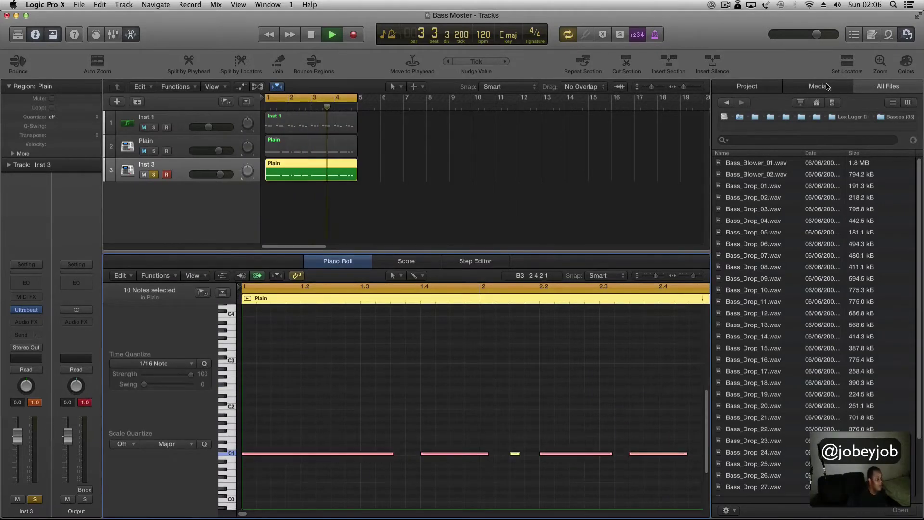
{"action": "left_click", "coordinate": [905, 36]}
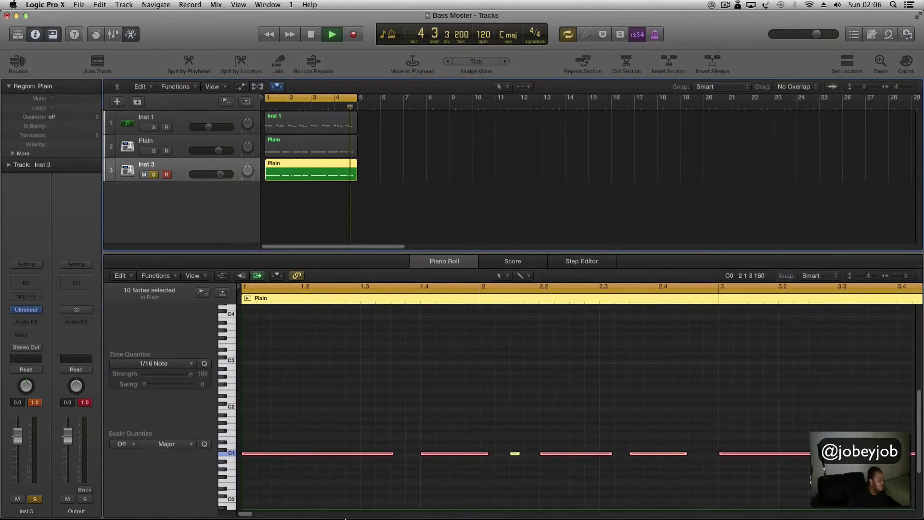
{"action": "key", "text": "space"}
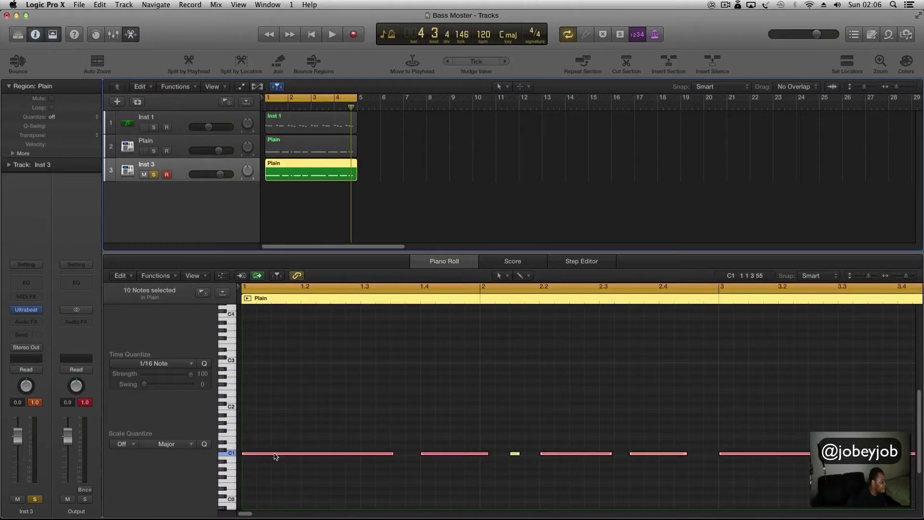
{"action": "left_click_drag", "start_coordinate": [275, 456], "coordinate": [275, 362]}
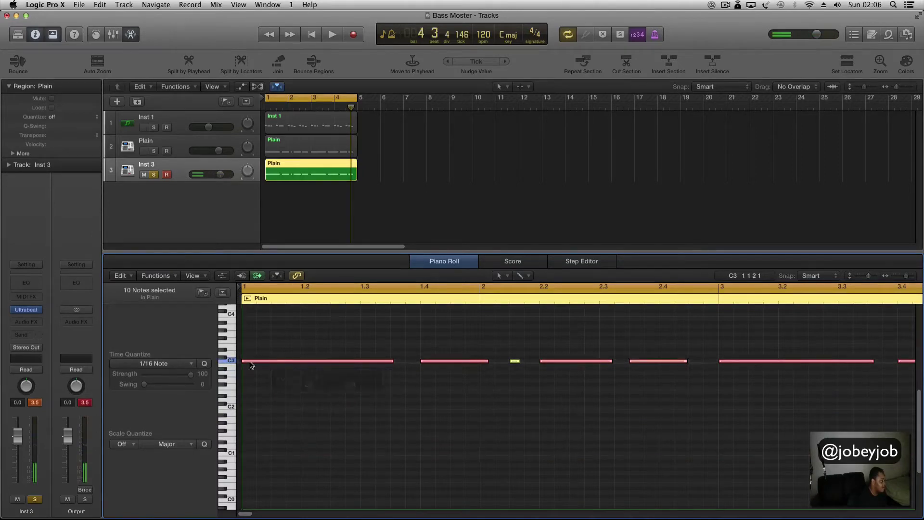
{"action": "left_click", "coordinate": [230, 359]}
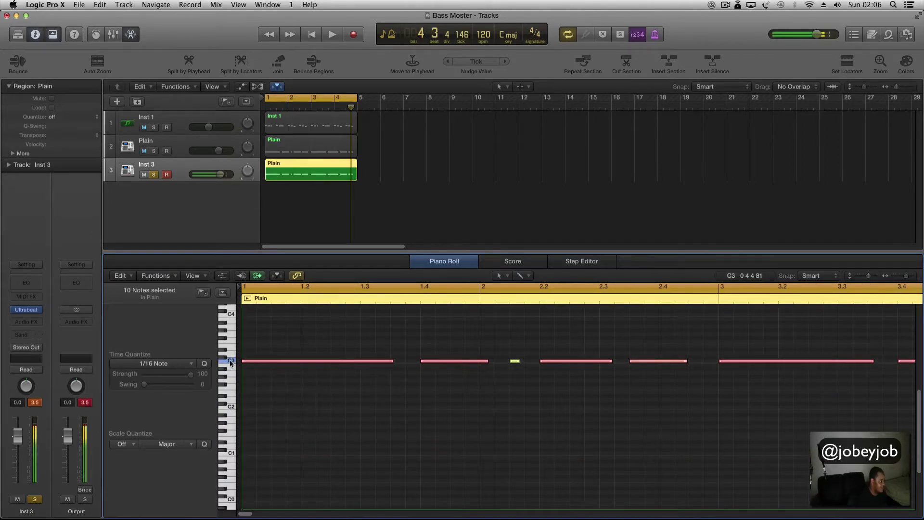
Play the soloed Inst 3 bass briefly, and unload Bass Drop_09.wav from the second-listed voice of its Ultrabeat.
{"action": "key", "text": "space"}
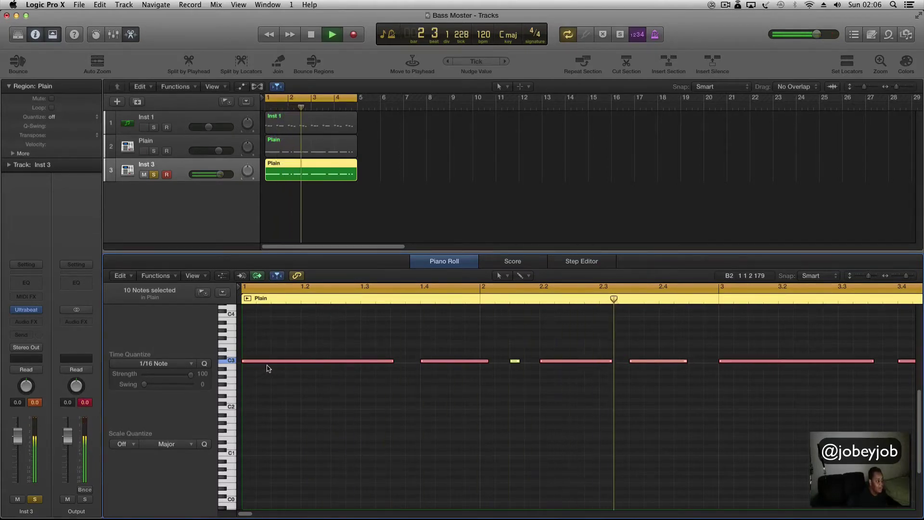
{"action": "key", "text": "space"}
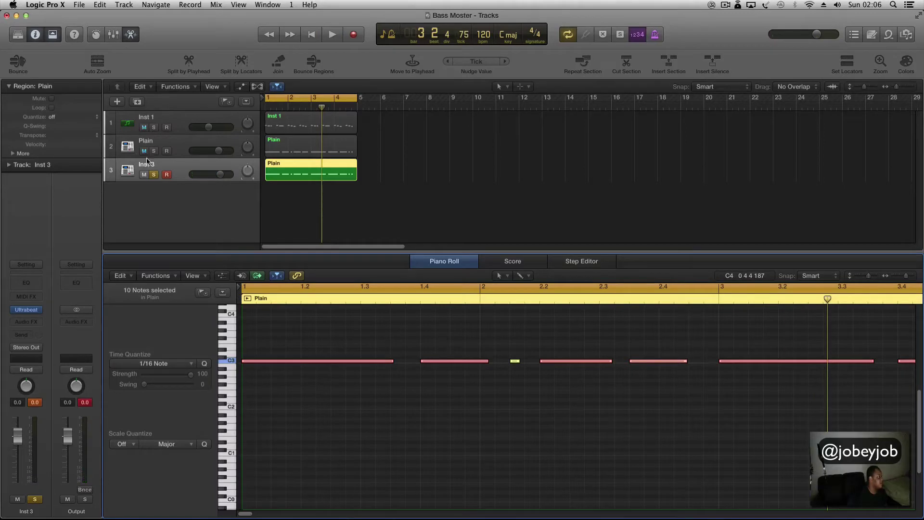
{"action": "left_click", "coordinate": [27, 310]}
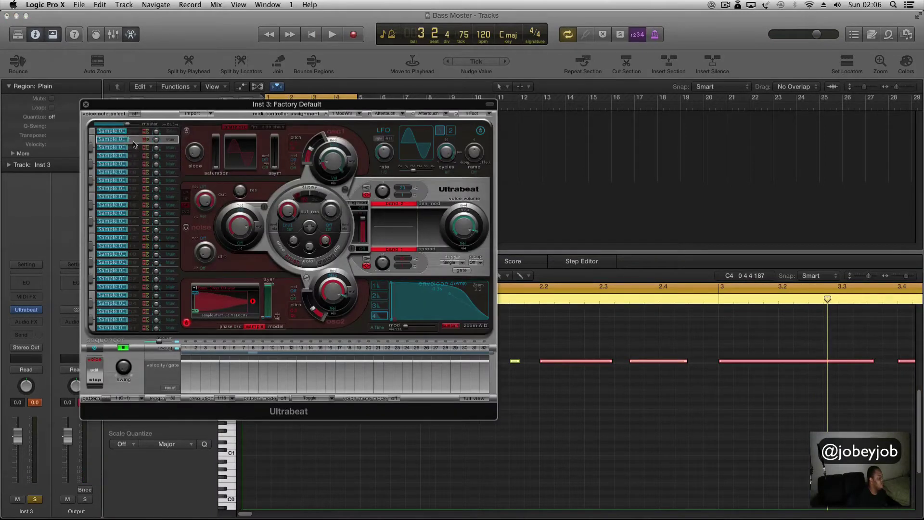
{"action": "left_click", "coordinate": [218, 296]}
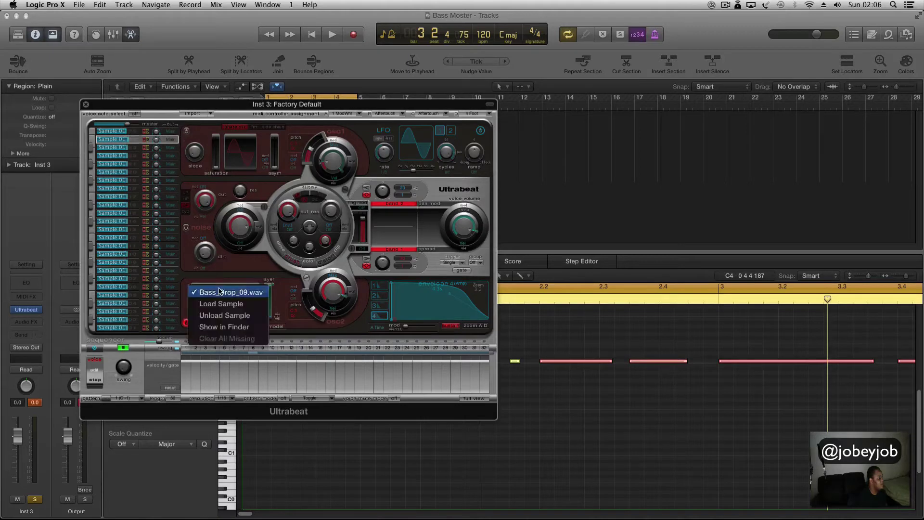
{"action": "left_click", "coordinate": [230, 320]}
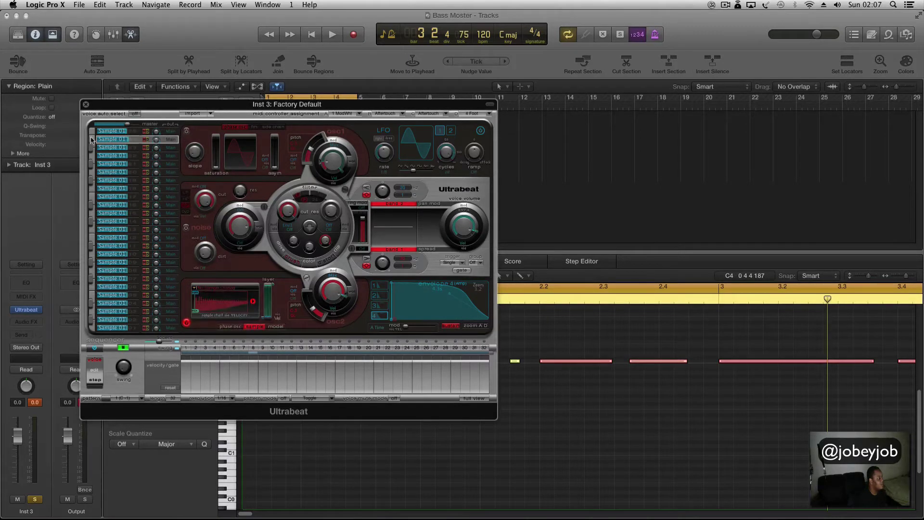
{"action": "left_click", "coordinate": [86, 104]}
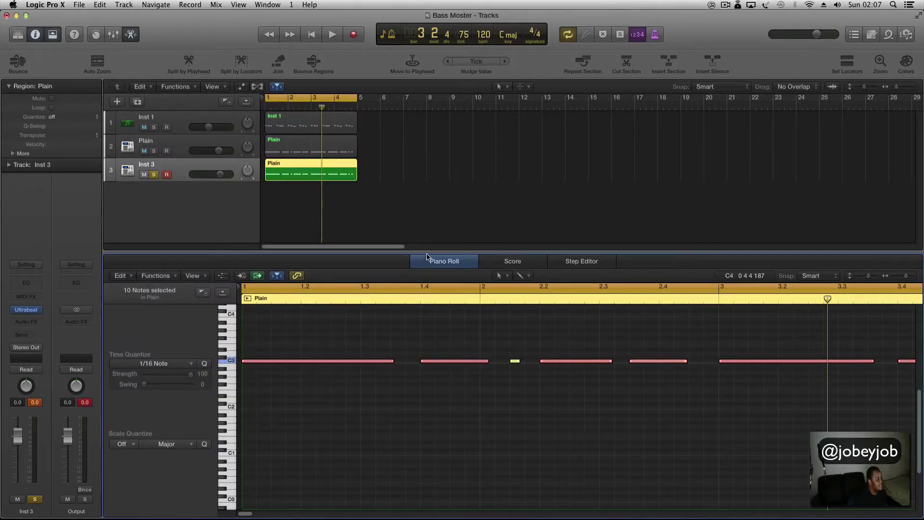
Close the Piano Roll, clear the solo on Inst 3, and play all three tracks together.
{"action": "key", "text": "e"}
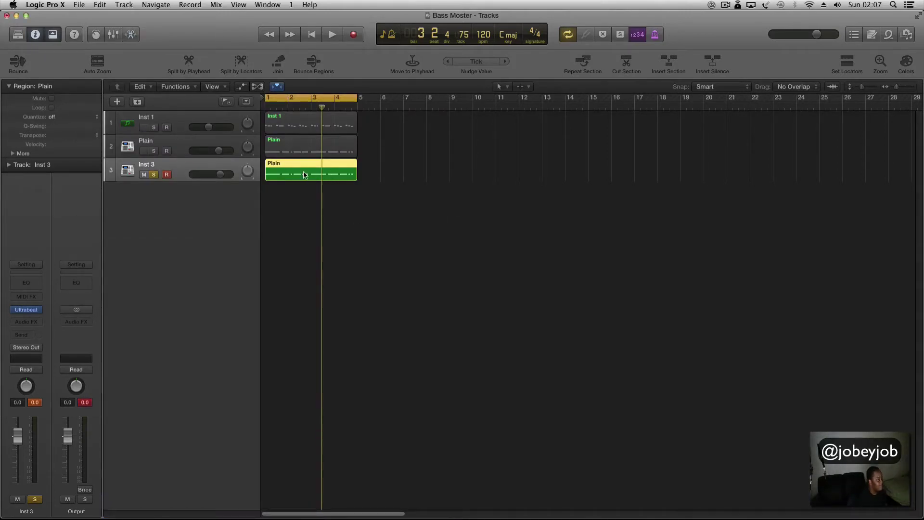
{"action": "left_click", "coordinate": [285, 152]}
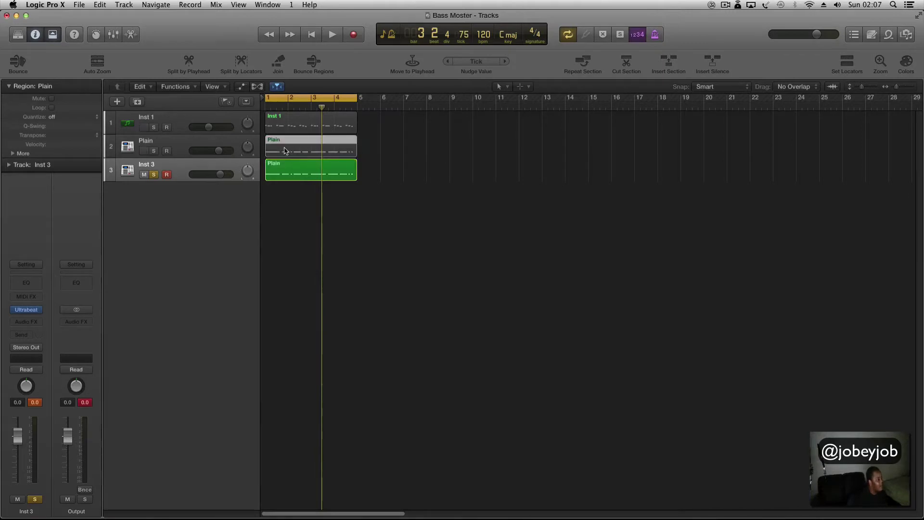
{"action": "left_click", "coordinate": [284, 128]}
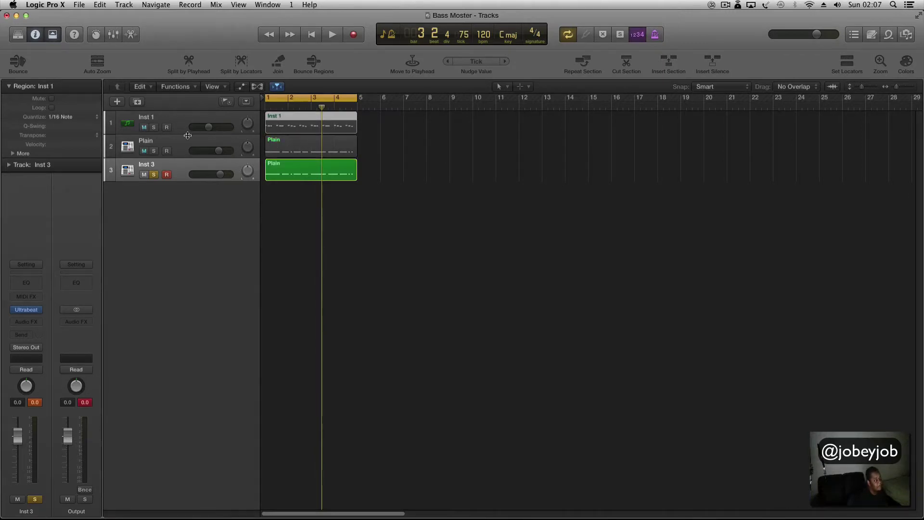
{"action": "left_click", "coordinate": [154, 128]}
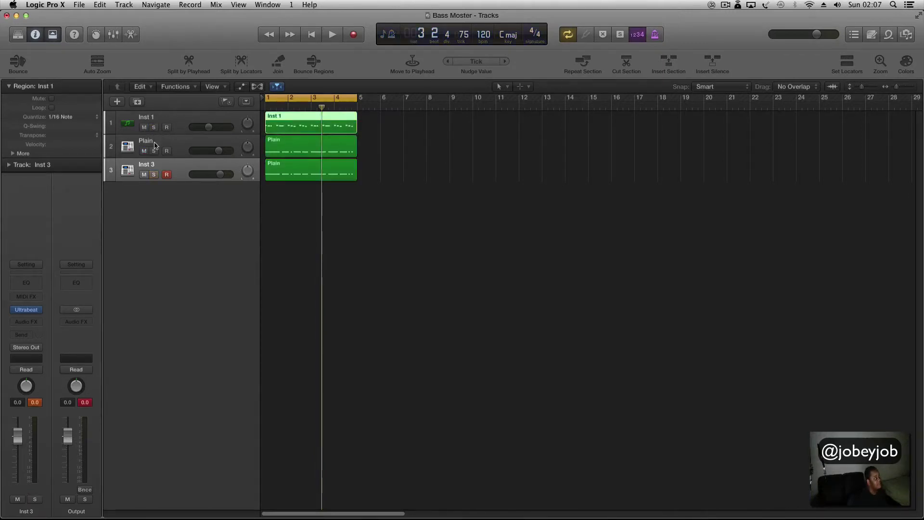
{"action": "key", "text": "space"}
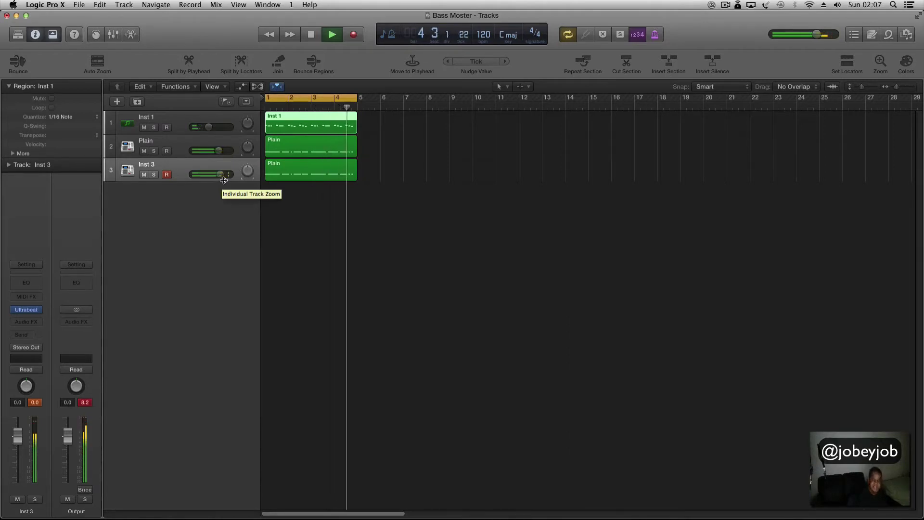
{"action": "key", "text": "space"}
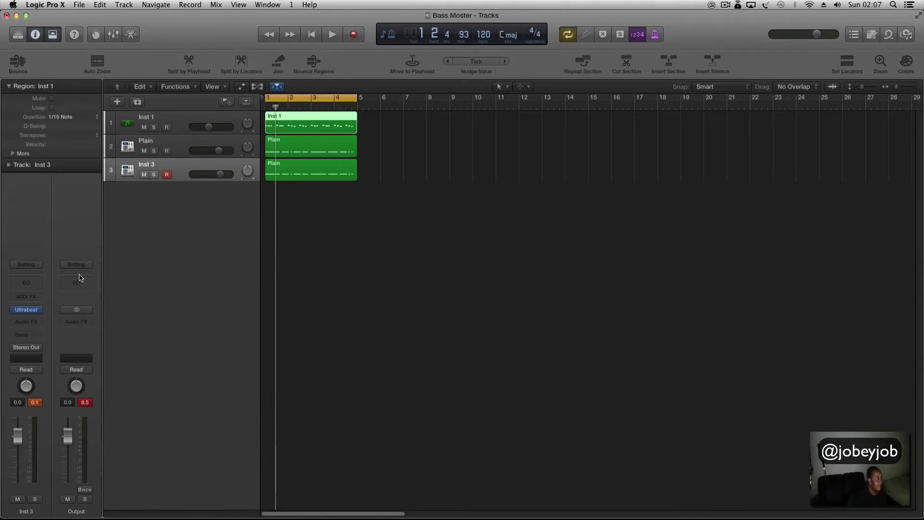
Add a Channel EQ to Inst 3 and turn off the step sequencer in its Ultrabeat.
{"action": "left_click", "coordinate": [27, 309]}
{"action": "left_click", "coordinate": [26, 283]}
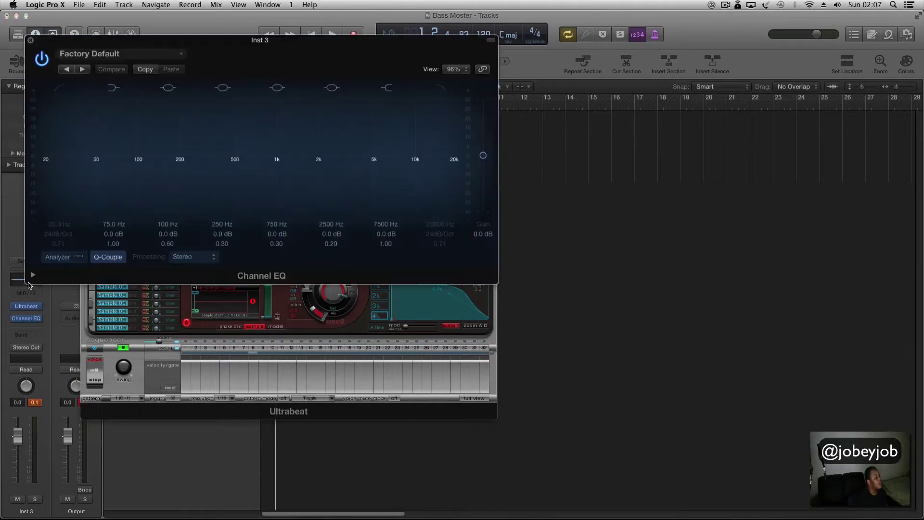
{"action": "left_click", "coordinate": [134, 345]}
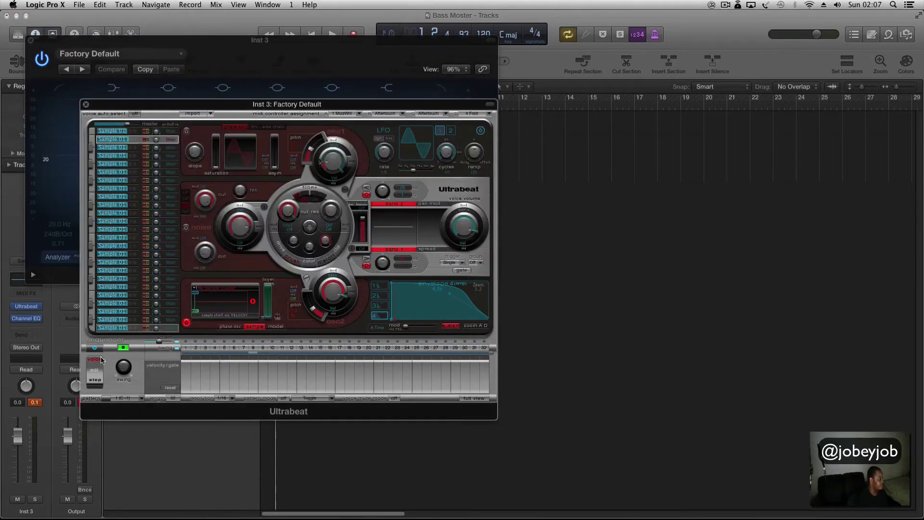
{"action": "left_click", "coordinate": [95, 342]}
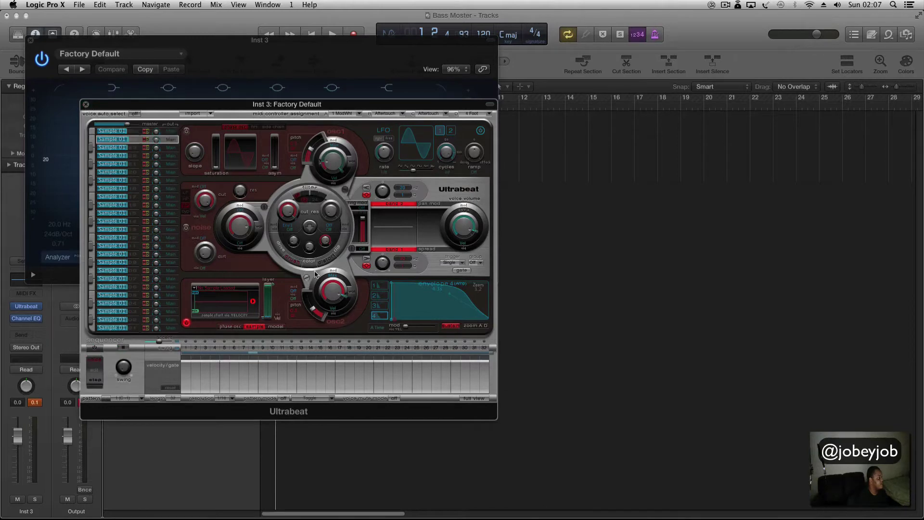
Reshape the top-listed Ultrabeat voice's envelope with a slower attack and a longer sustained curve, and audition the beat.
{"action": "left_click", "coordinate": [142, 131]}
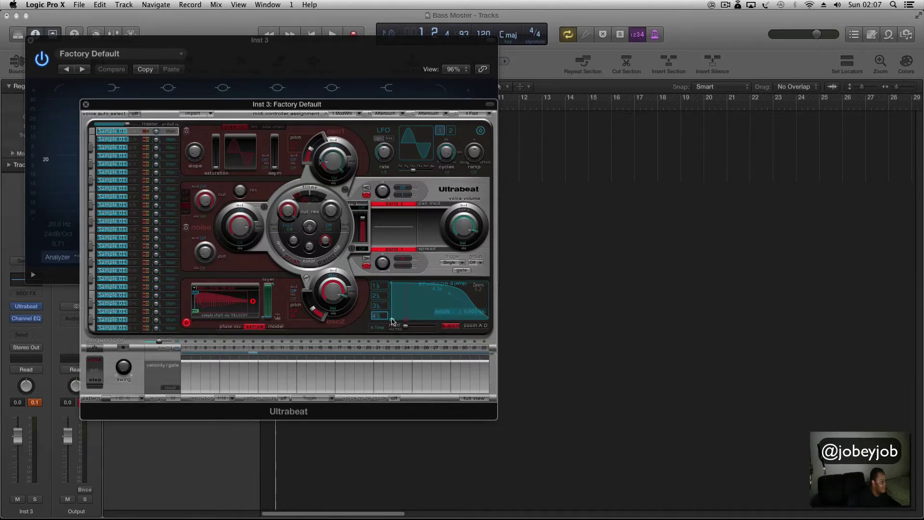
{"action": "left_click_drag", "start_coordinate": [393, 320], "coordinate": [411, 320]}
{"action": "left_click_drag", "start_coordinate": [402, 288], "coordinate": [413, 282]}
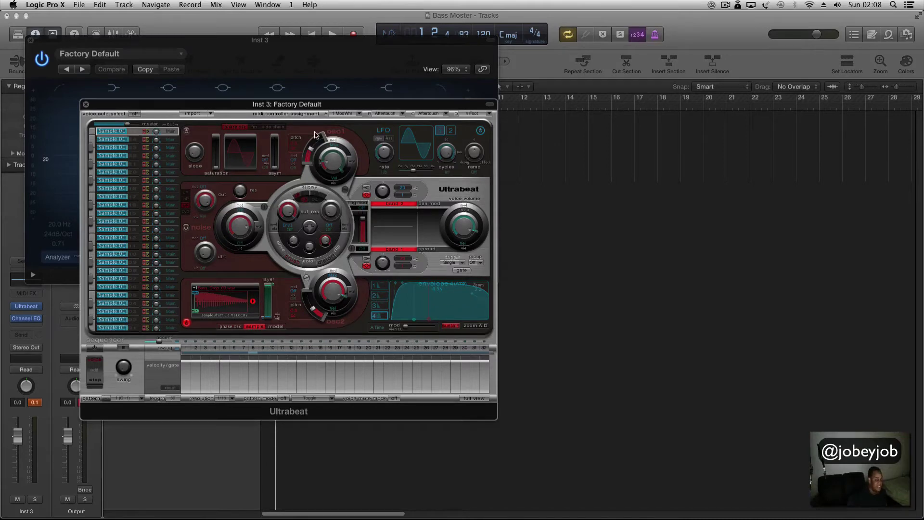
{"action": "key", "text": "space"}
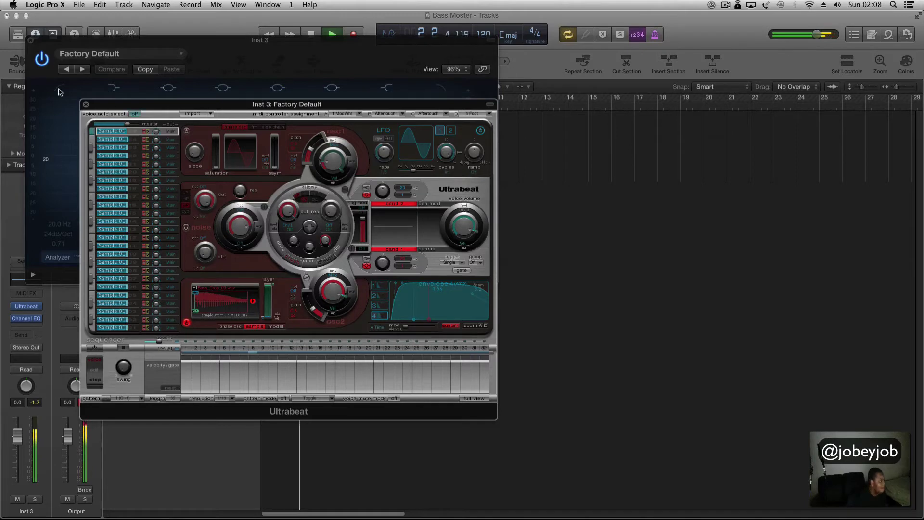
{"action": "left_click", "coordinate": [86, 105]}
{"action": "key", "text": "space"}
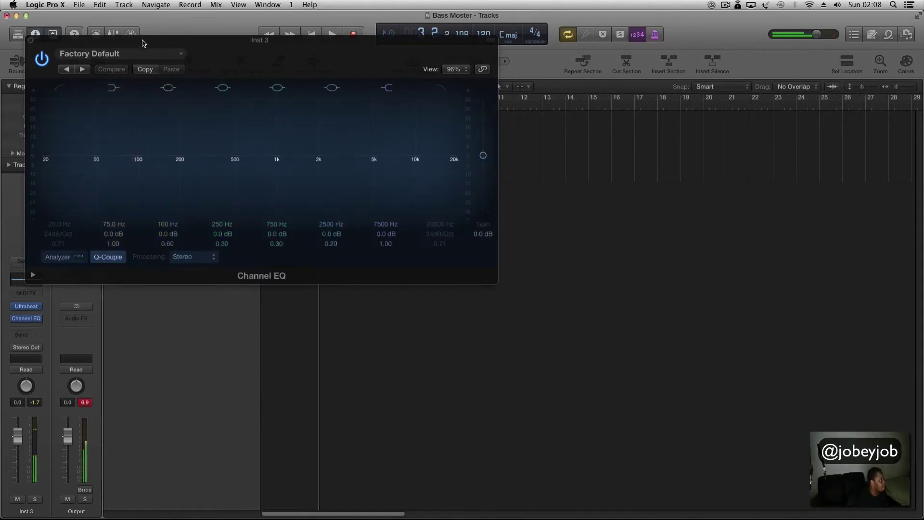
Enable the high-cut band in Inst 3's Channel EQ and set it to 1520 Hz, 24 dB/Oct, with a Q of 0.60.
{"action": "left_click_drag", "start_coordinate": [144, 42], "coordinate": [512, 94]}
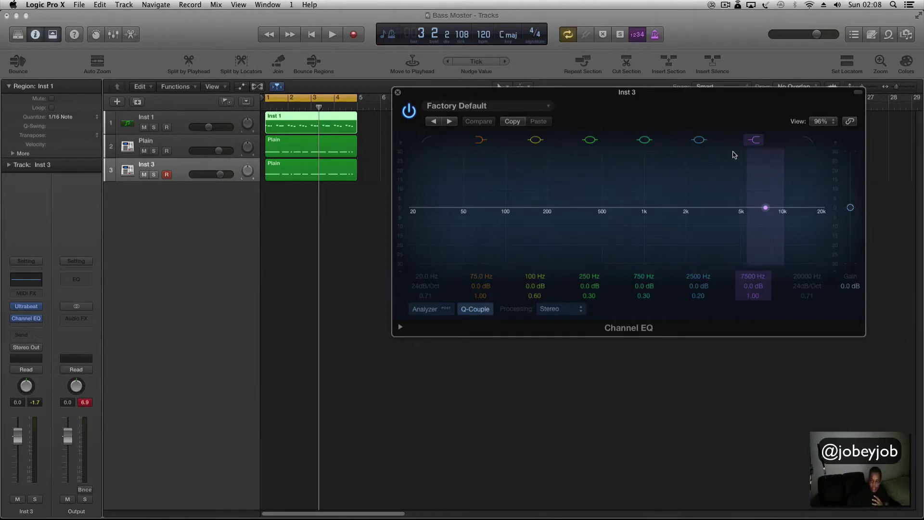
{"action": "left_click", "coordinate": [819, 152]}
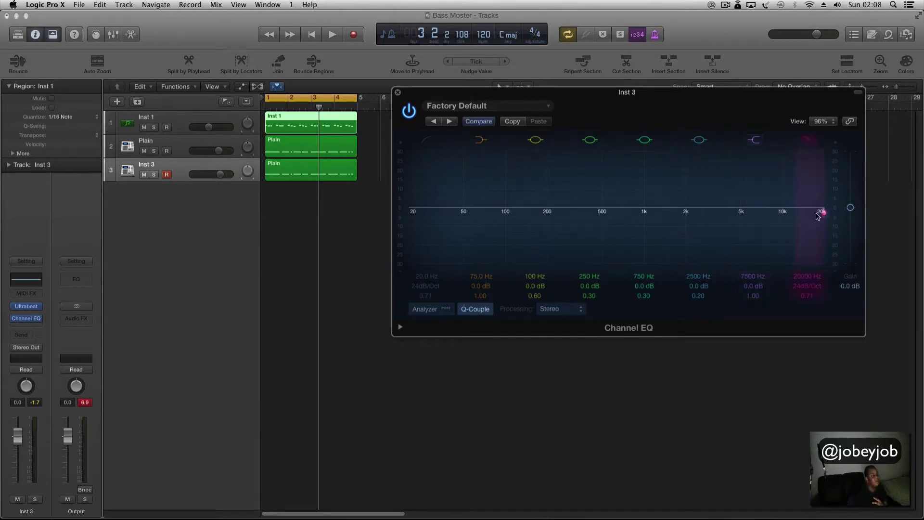
{"action": "left_click_drag", "start_coordinate": [818, 217], "coordinate": [660, 234]}
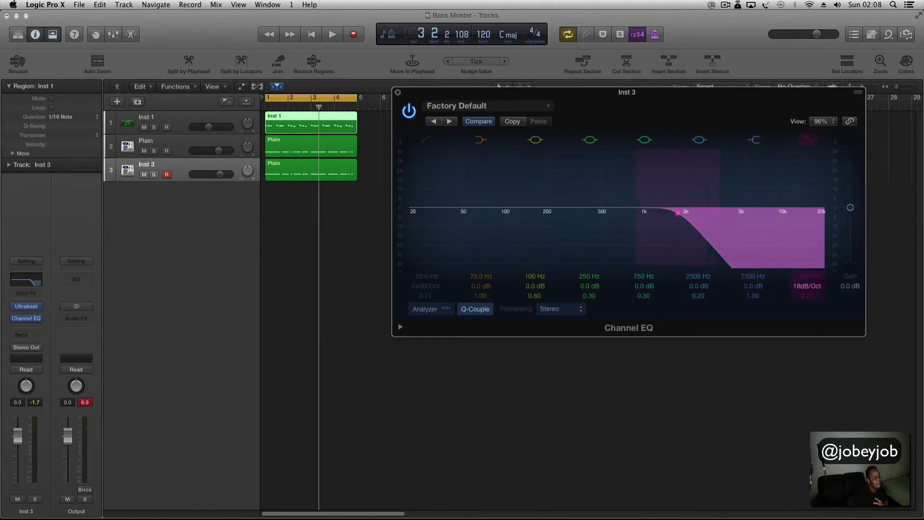
{"action": "left_click_drag", "start_coordinate": [797, 284], "coordinate": [796, 283]}
{"action": "left_click_drag", "start_coordinate": [680, 217], "coordinate": [669, 218]}
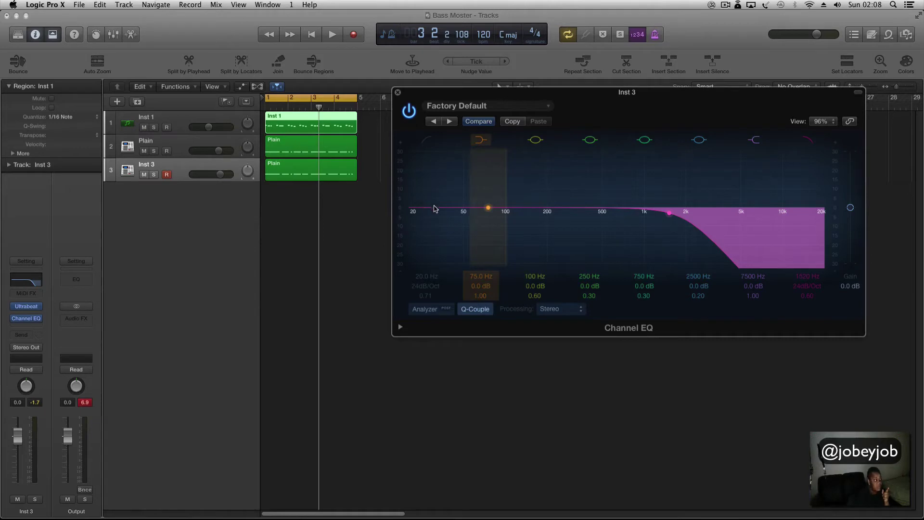
Boost the low shelf of Inst 3's EQ by 11.5 dB at 51 Hz and cut the low-mid band by 10 dB at 198 Hz.
{"action": "left_click_drag", "start_coordinate": [434, 208], "coordinate": [407, 178]}
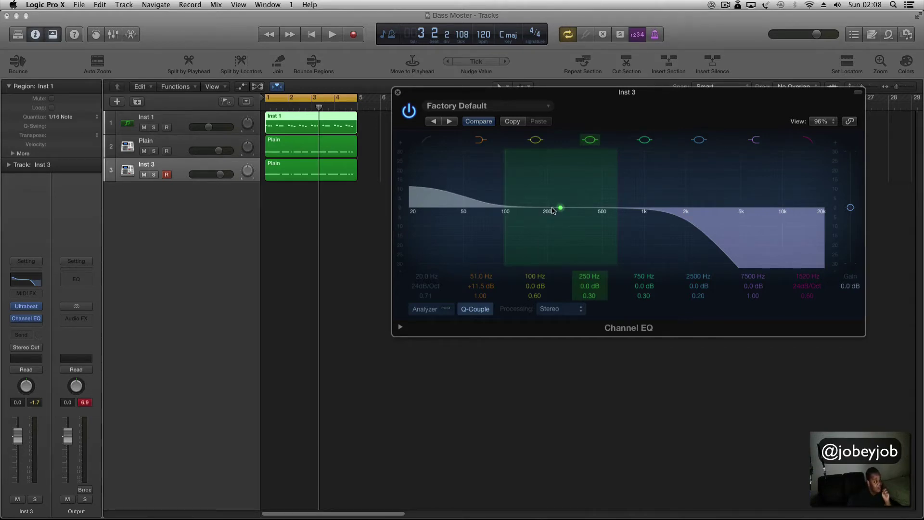
{"action": "left_click_drag", "start_coordinate": [553, 211], "coordinate": [547, 234]}
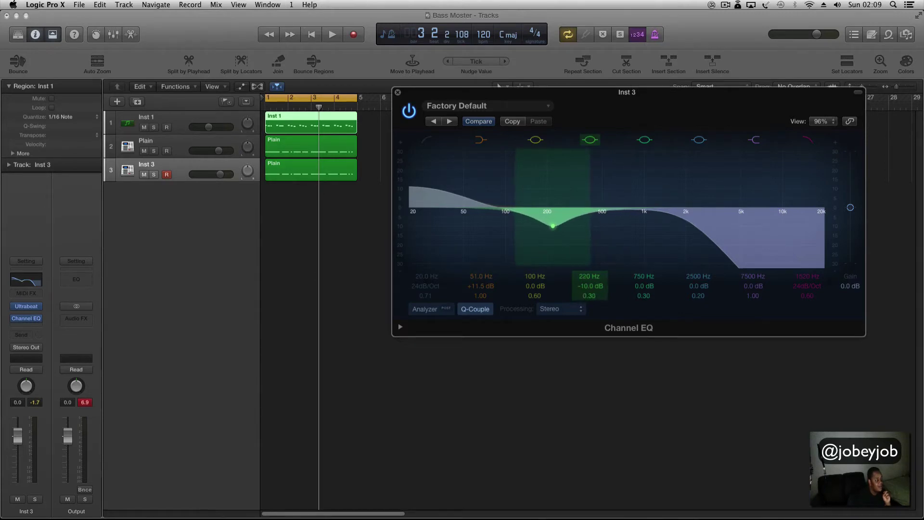
{"action": "left_click_drag", "start_coordinate": [553, 224], "coordinate": [472, 220]}
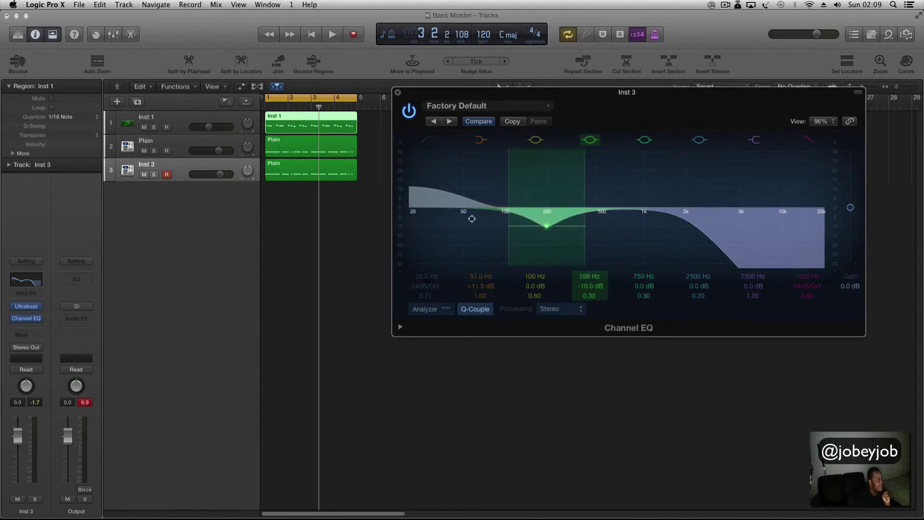
Select the Plain track, check its Ultrabeat, and open its Channel EQ.
{"action": "left_click", "coordinate": [157, 155]}
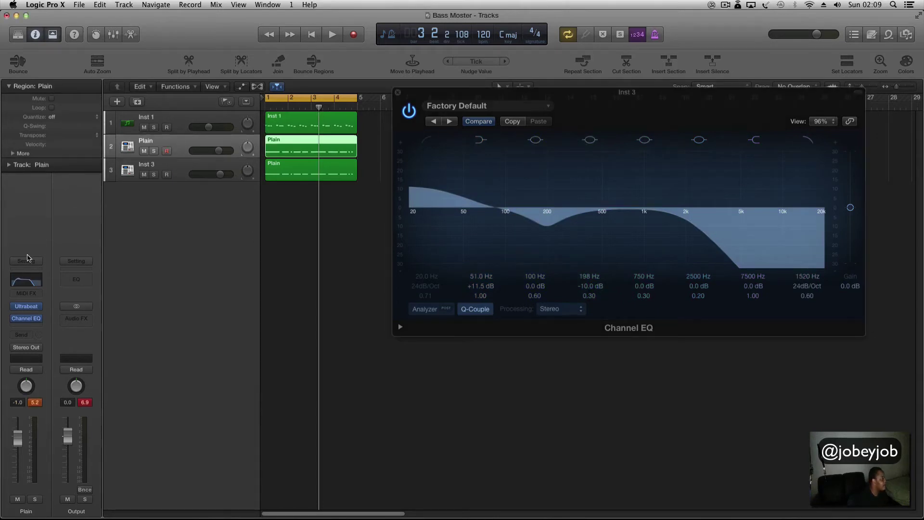
{"action": "left_click", "coordinate": [24, 305]}
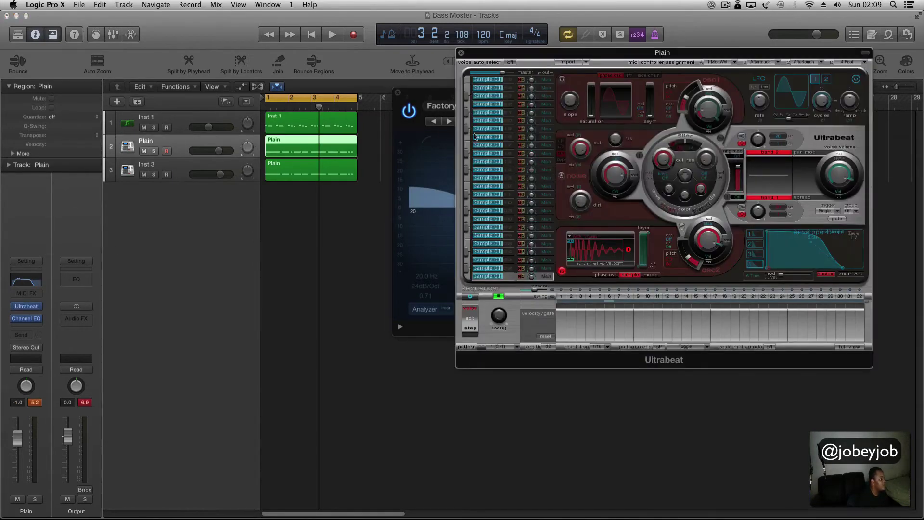
{"action": "left_click", "coordinate": [461, 53]}
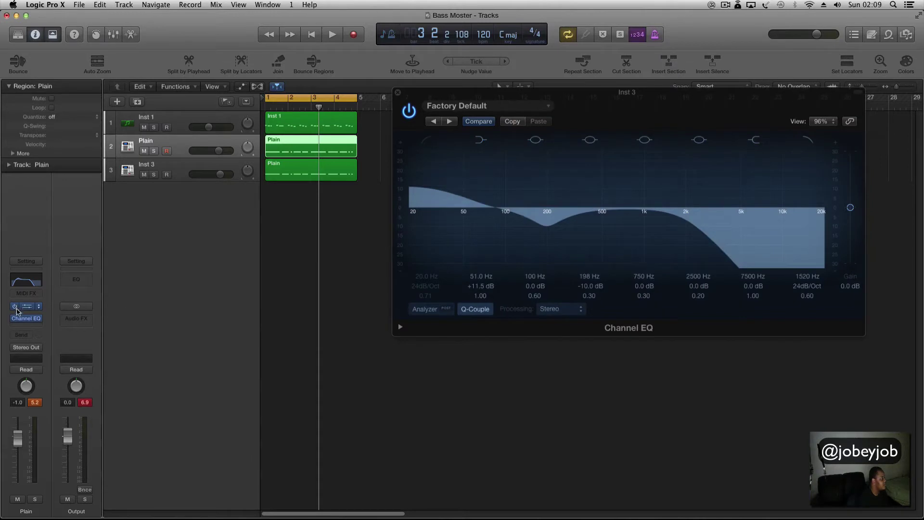
{"action": "left_click", "coordinate": [26, 318]}
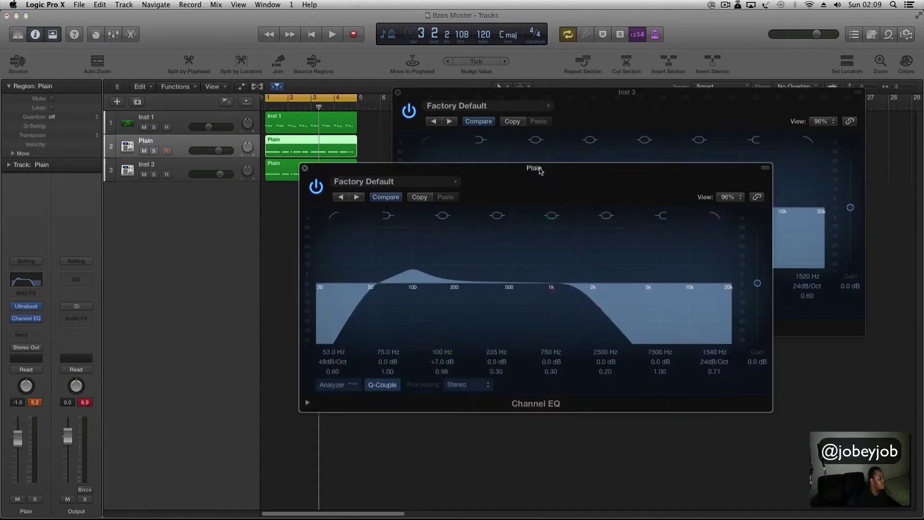
Collapse the header controls of both Channel EQ windows and stack Inst 3's EQ above Plain's to compare the curves.
{"action": "left_click_drag", "start_coordinate": [540, 171], "coordinate": [351, 244]}
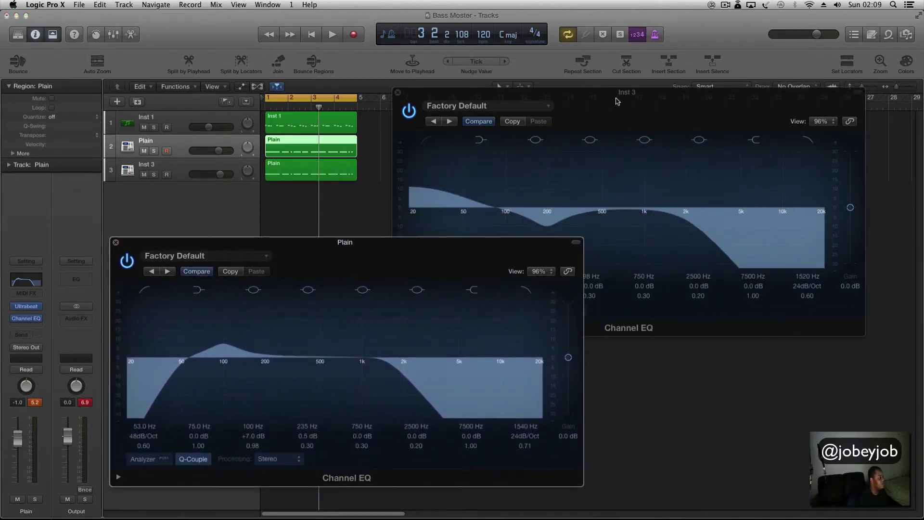
{"action": "left_click_drag", "start_coordinate": [617, 100], "coordinate": [620, 39]}
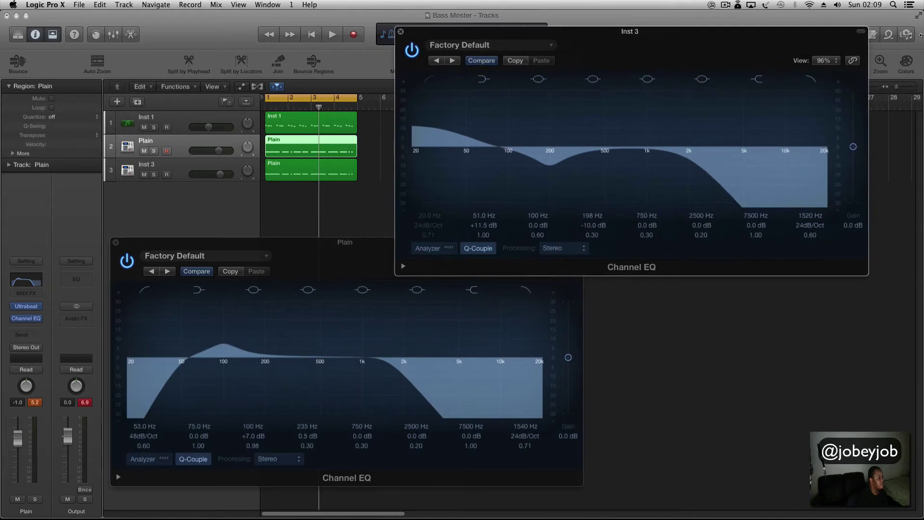
{"action": "left_click", "coordinate": [861, 32]}
{"action": "left_click", "coordinate": [567, 251]}
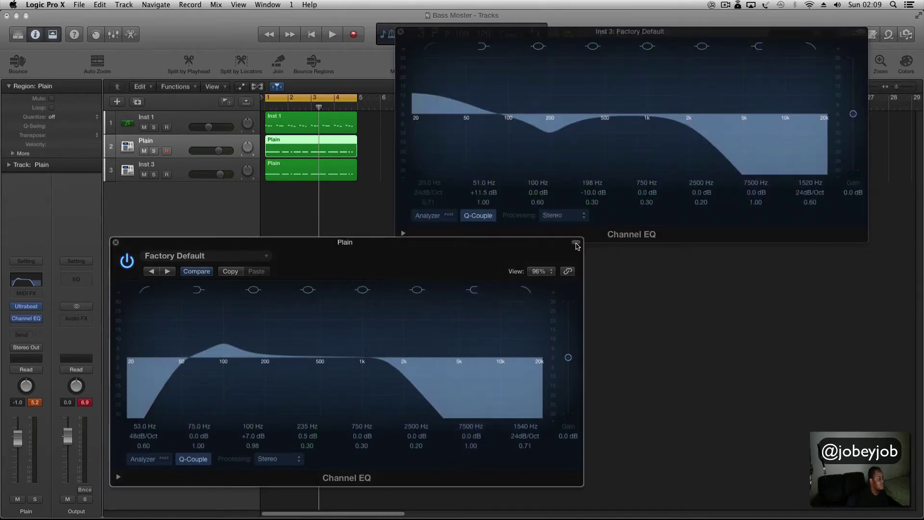
{"action": "left_click", "coordinate": [577, 243]}
{"action": "left_click_drag", "start_coordinate": [435, 245], "coordinate": [700, 268]}
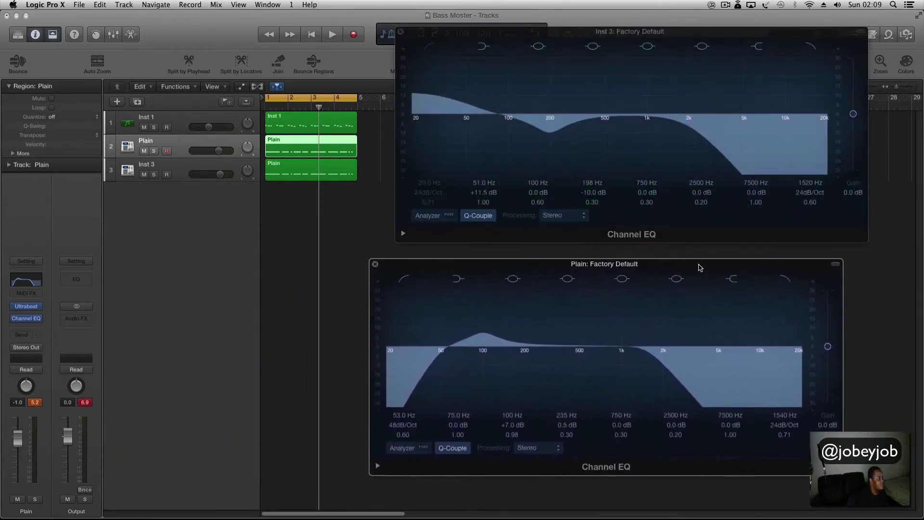
{"action": "left_click_drag", "start_coordinate": [561, 263], "coordinate": [593, 259]}
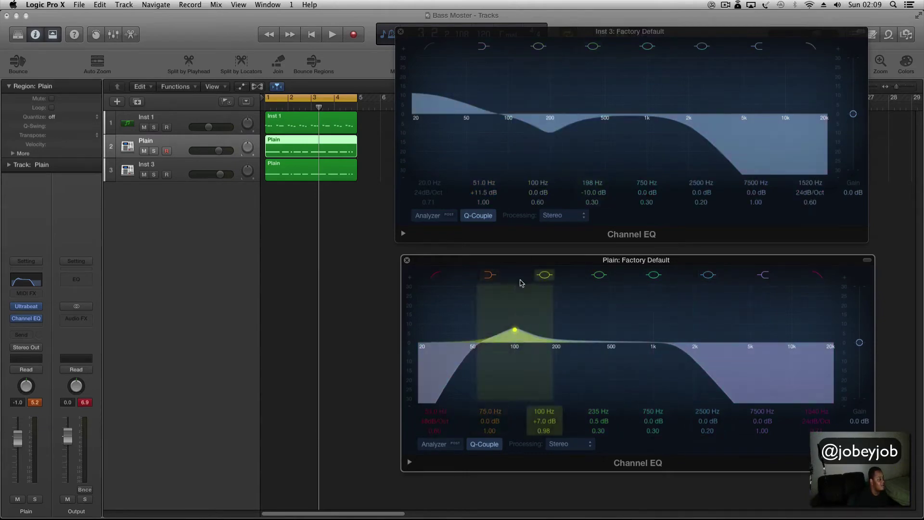
Set Plain's EQ peak to 116 Hz at +7.5 dB, and Inst 3's low-mid cut to 192 Hz, -10.5 dB, with a Q of 0.41.
{"action": "left_click_drag", "start_coordinate": [515, 336], "coordinate": [523, 336]}
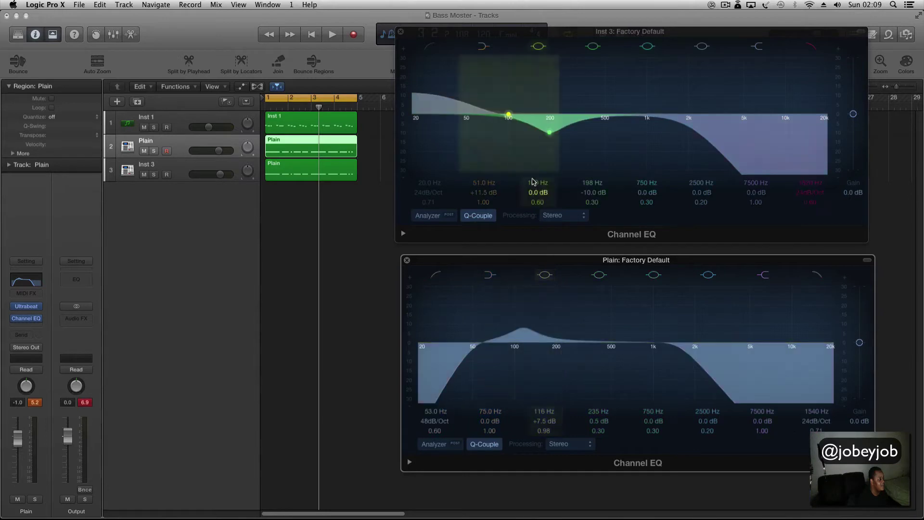
{"action": "left_click_drag", "start_coordinate": [549, 135], "coordinate": [546, 137]}
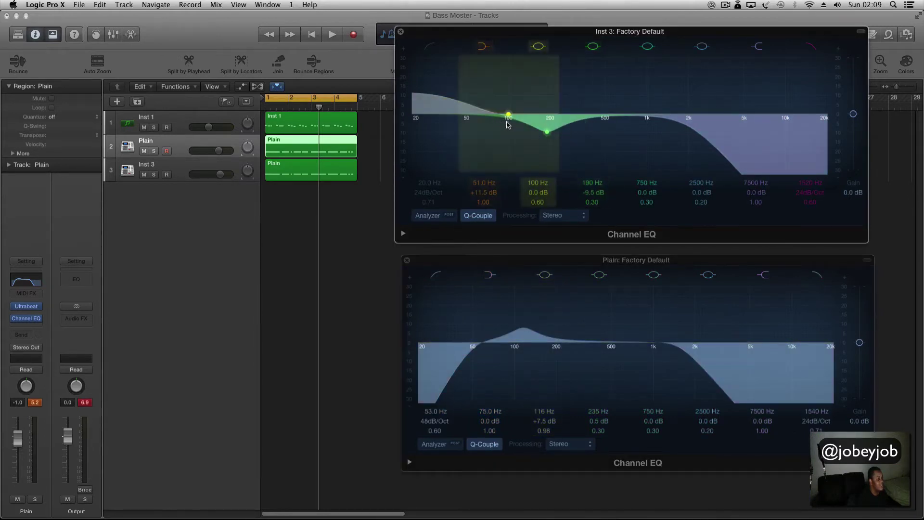
{"action": "left_click_drag", "start_coordinate": [546, 134], "coordinate": [548, 132]}
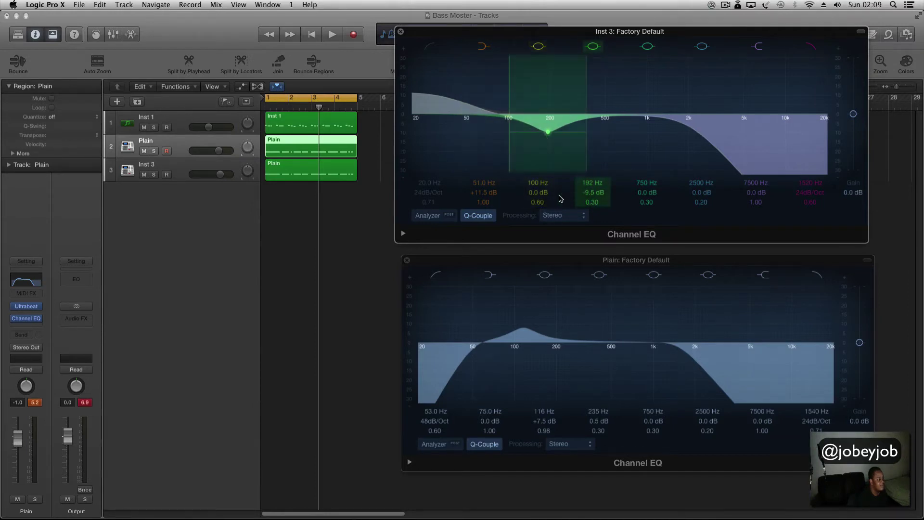
{"action": "double_click", "coordinate": [541, 201]}
{"action": "left_click", "coordinate": [540, 185]}
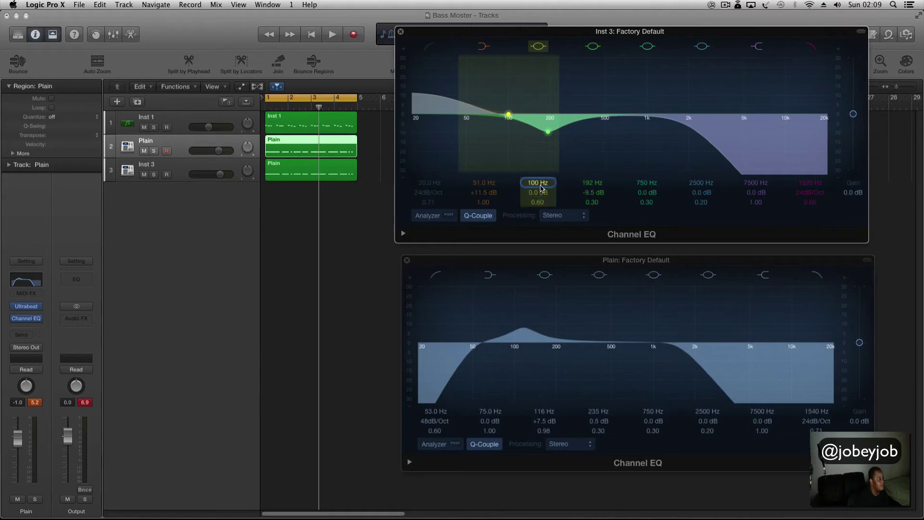
{"action": "left_click_drag", "start_coordinate": [602, 191], "coordinate": [599, 201]}
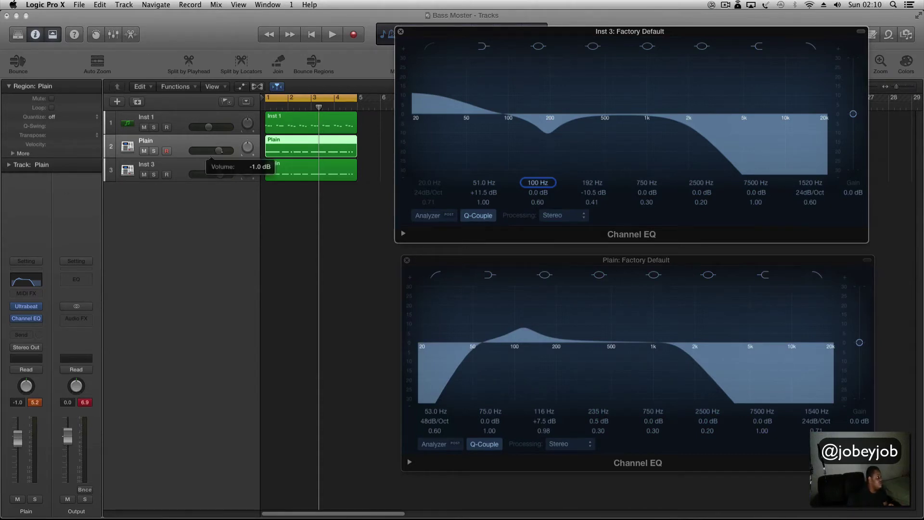
Play the loop and lower the track volumes to -3.6 dB for Plain and -10.0 dB for Inst 3.
{"action": "left_click_drag", "start_coordinate": [220, 174], "coordinate": [216, 174]}
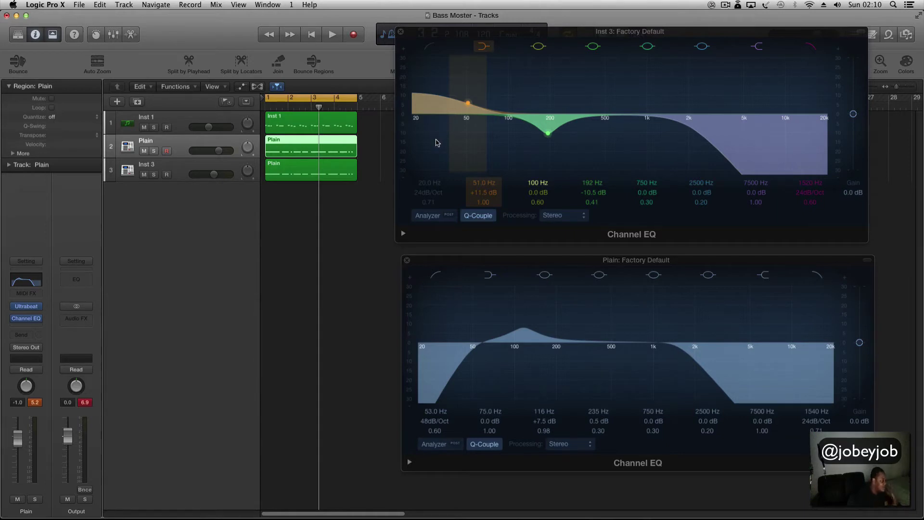
{"action": "key", "text": "space"}
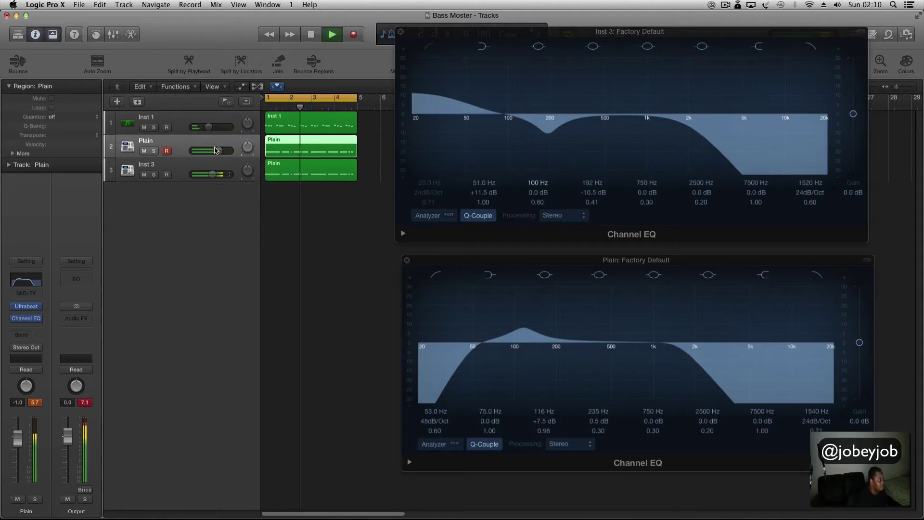
{"action": "left_click_drag", "start_coordinate": [219, 151], "coordinate": [209, 179]}
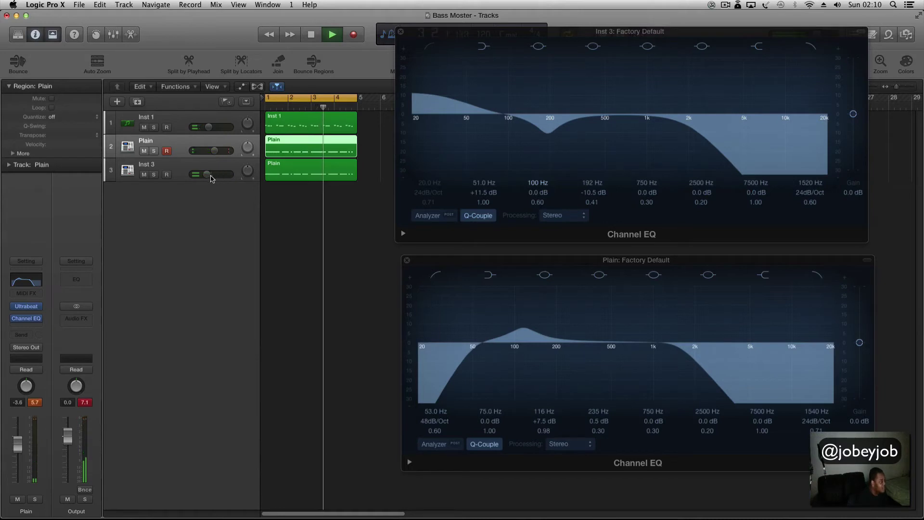
{"action": "left_click_drag", "start_coordinate": [207, 175], "coordinate": [208, 174]}
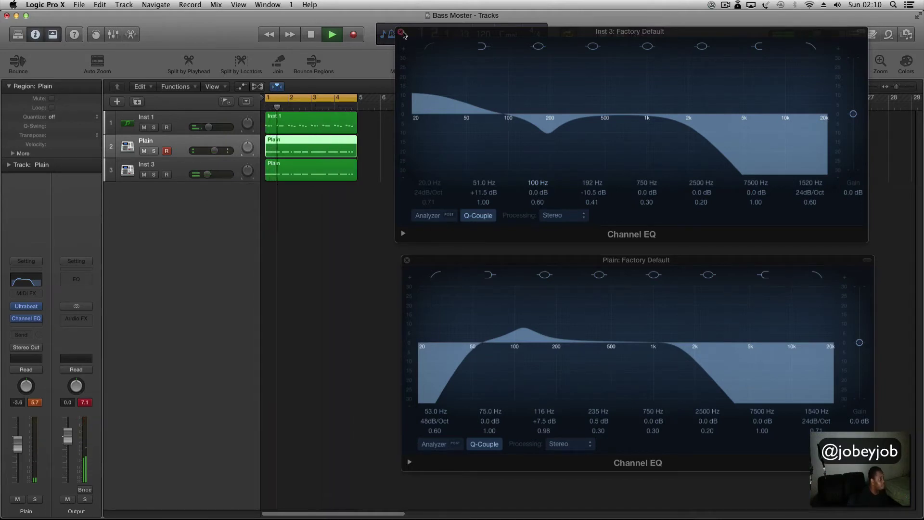
Close both Channel EQ windows, reset the Plain channel's peak level, and stop playback.
{"action": "left_click", "coordinate": [401, 31]}
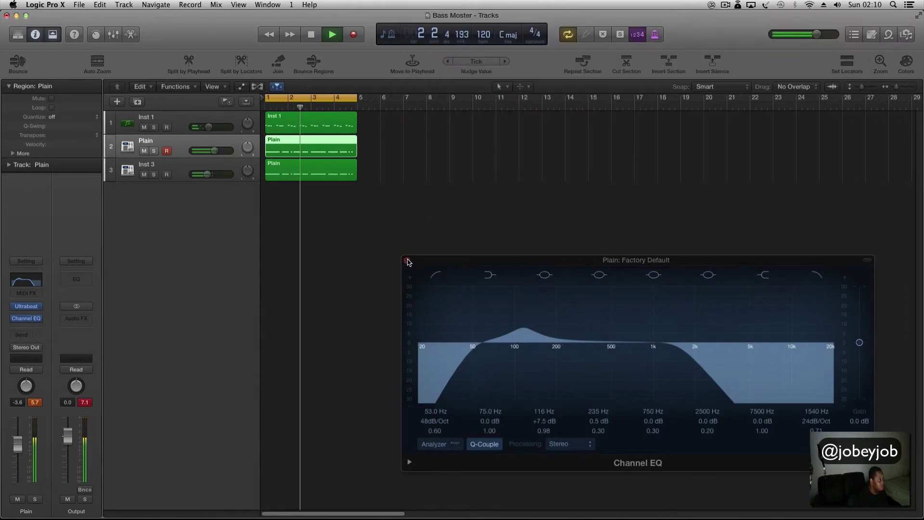
{"action": "left_click", "coordinate": [407, 260]}
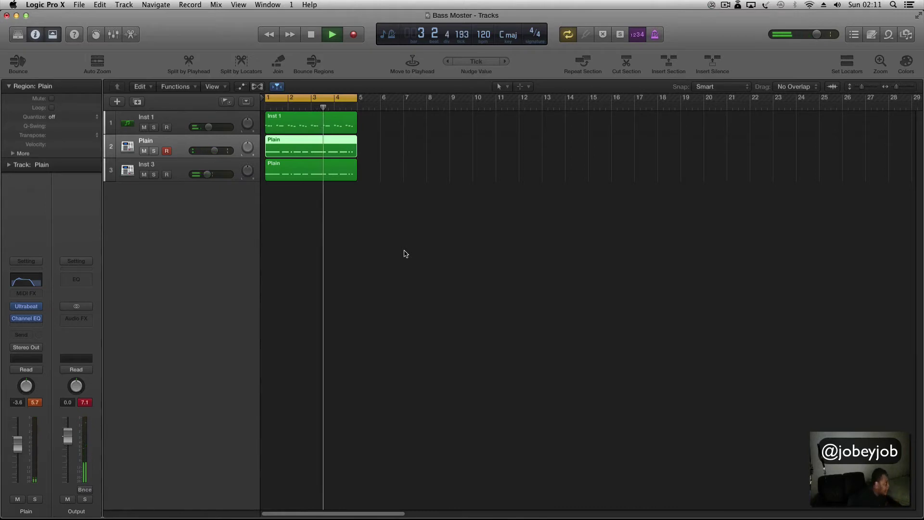
{"action": "left_click", "coordinate": [35, 402]}
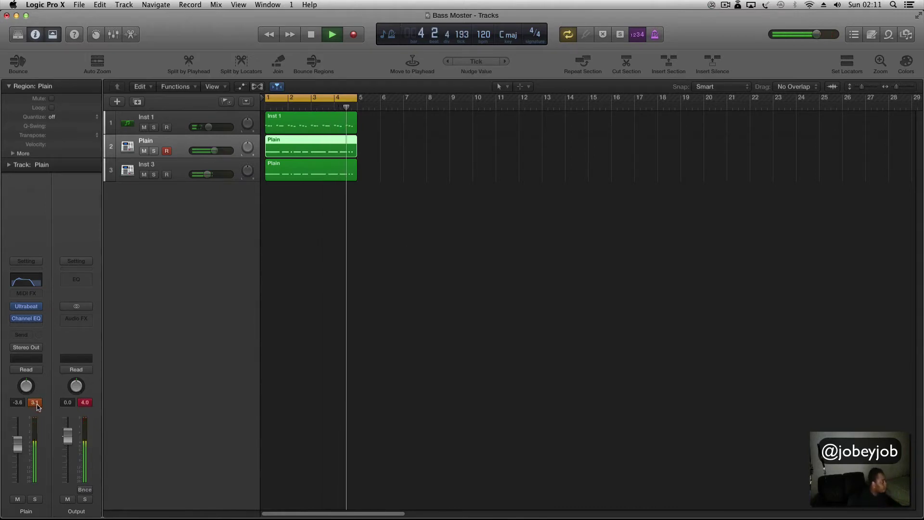
{"action": "key", "text": "space"}
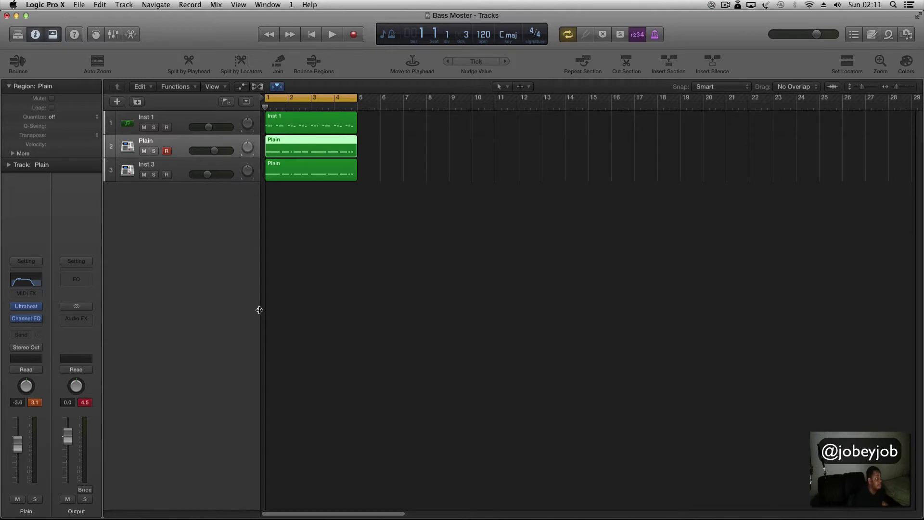
Solo and play Inst 3 with its Ultrabeat open, and switch on the gate for the sample voice.
{"action": "left_click", "coordinate": [170, 174]}
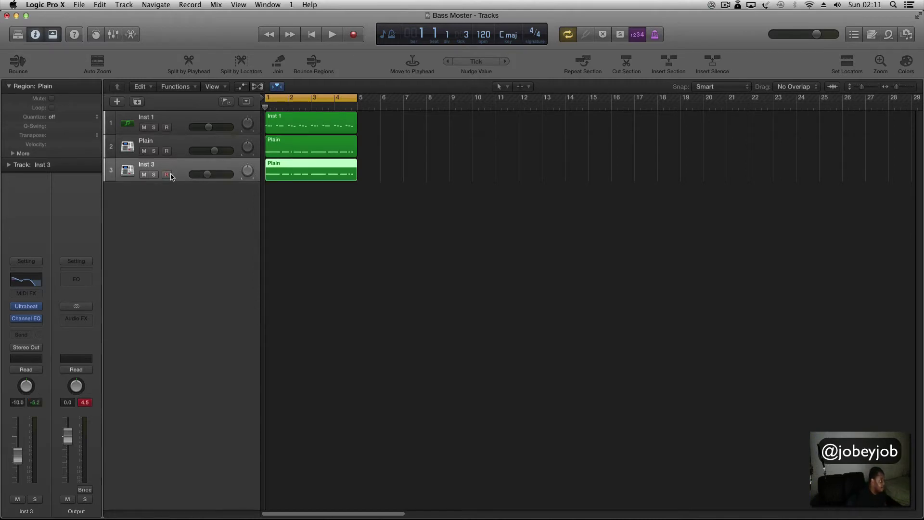
{"action": "left_click", "coordinate": [27, 308]}
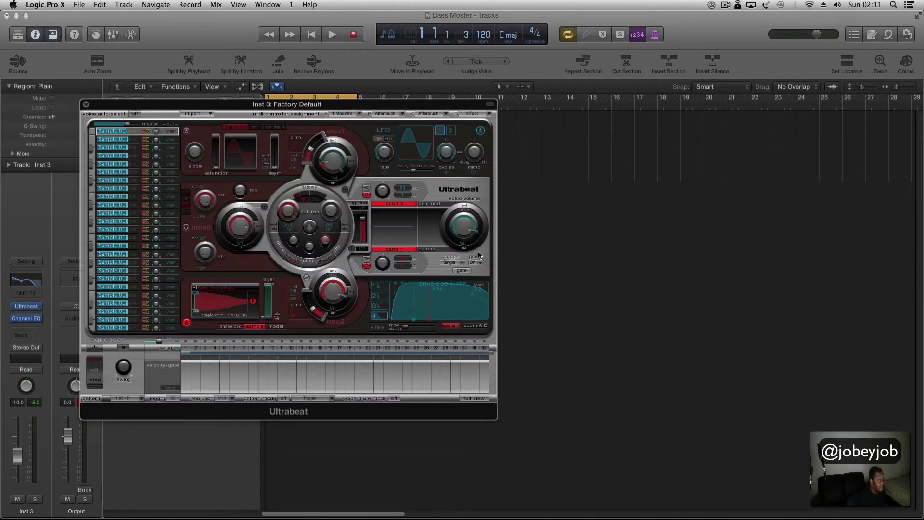
{"action": "left_click_drag", "start_coordinate": [391, 103], "coordinate": [670, 131]}
{"action": "left_click", "coordinate": [153, 175]}
{"action": "key", "text": "space"}
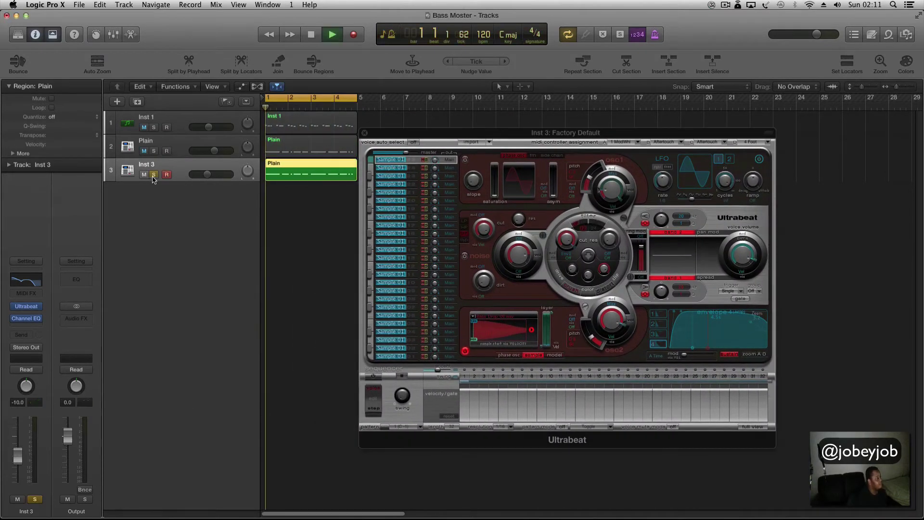
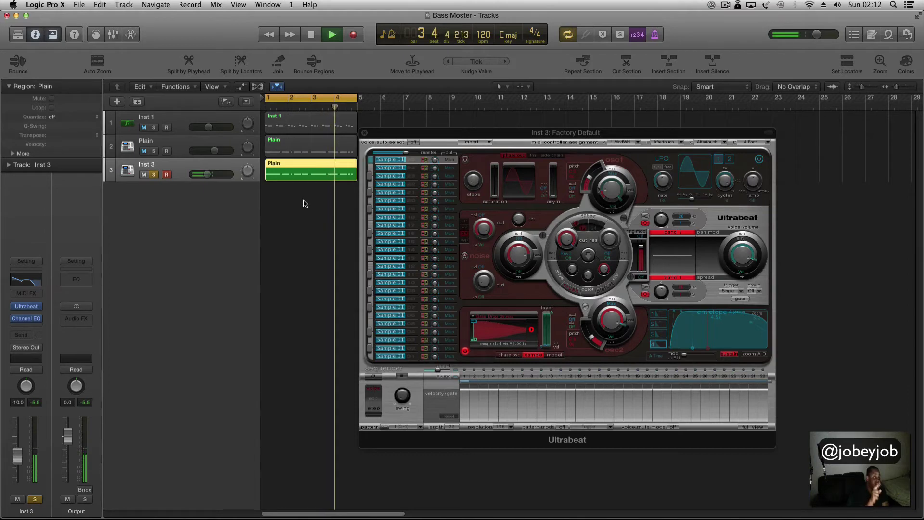
{"action": "key", "text": "space"}
{"action": "left_click", "coordinate": [372, 163]}
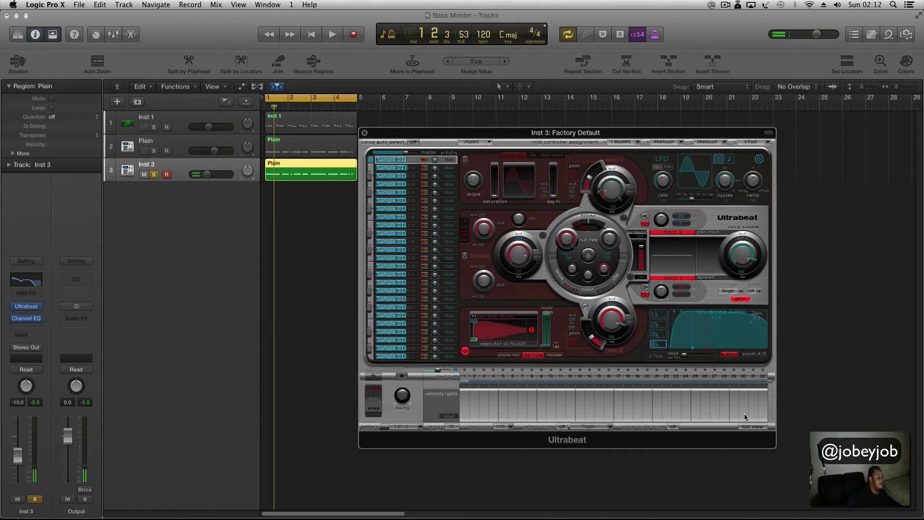
Open Inst 3's Plain region in the Piano Roll, close Ultrabeat, and play the soloed bass loop.
{"action": "double_click", "coordinate": [299, 176]}
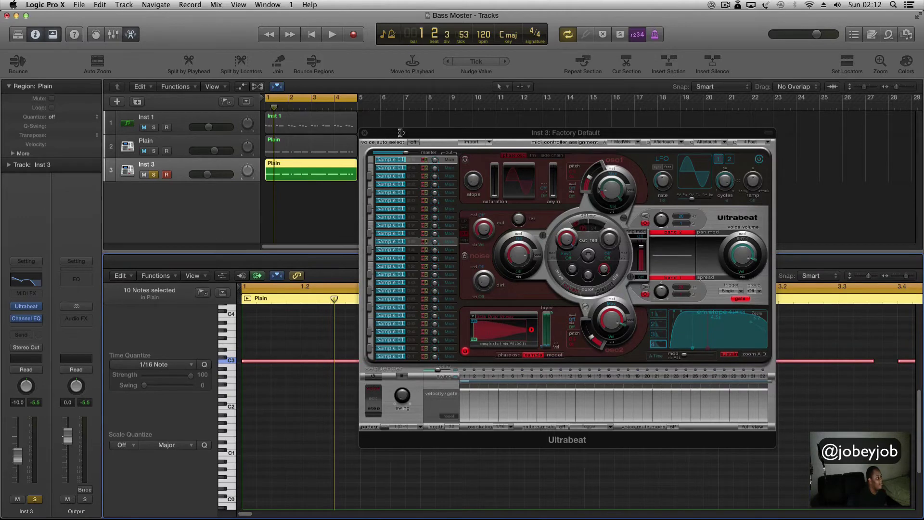
{"action": "left_click_drag", "start_coordinate": [401, 133], "coordinate": [266, 115]}
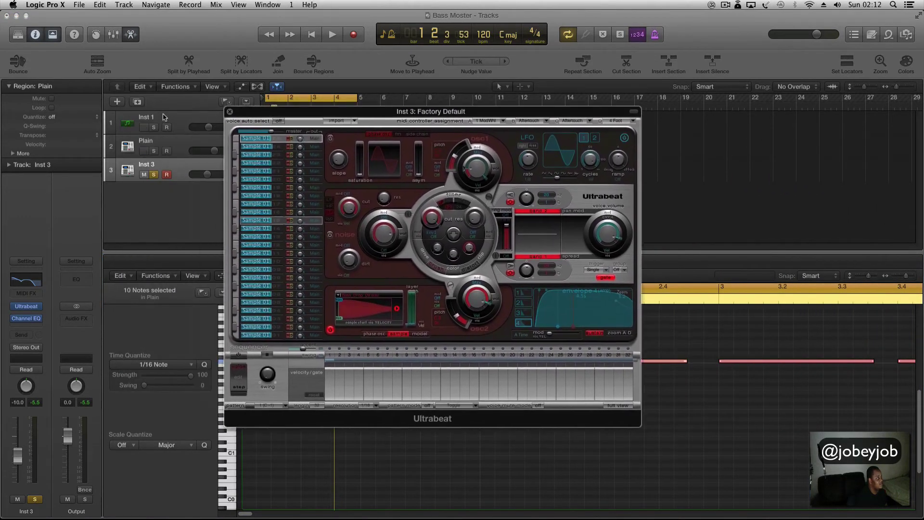
{"action": "left_click", "coordinate": [229, 111]}
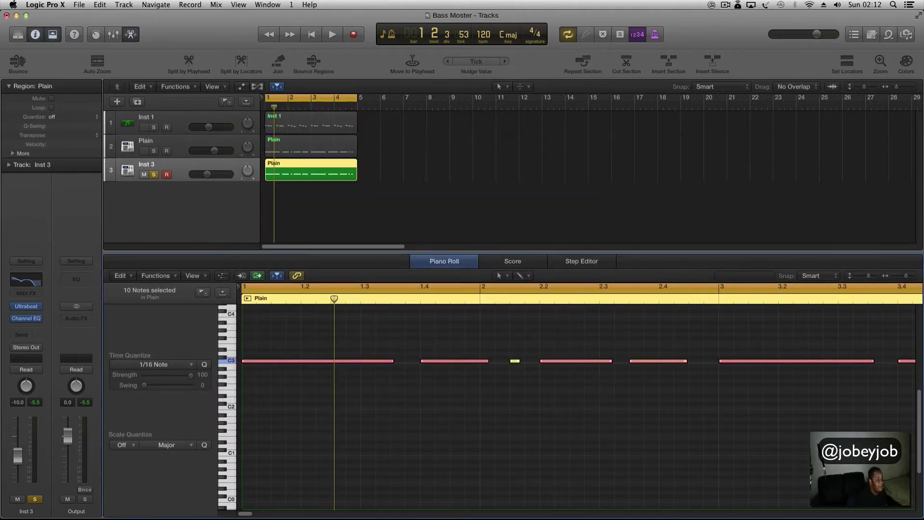
{"action": "left_click_drag", "start_coordinate": [909, 279], "coordinate": [907, 278]}
{"action": "key", "text": "space"}
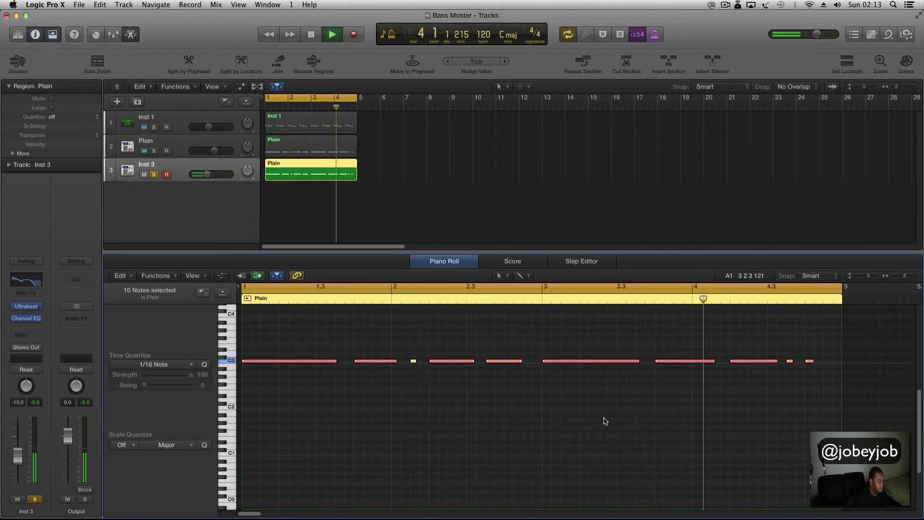
{"action": "key", "text": "space"}
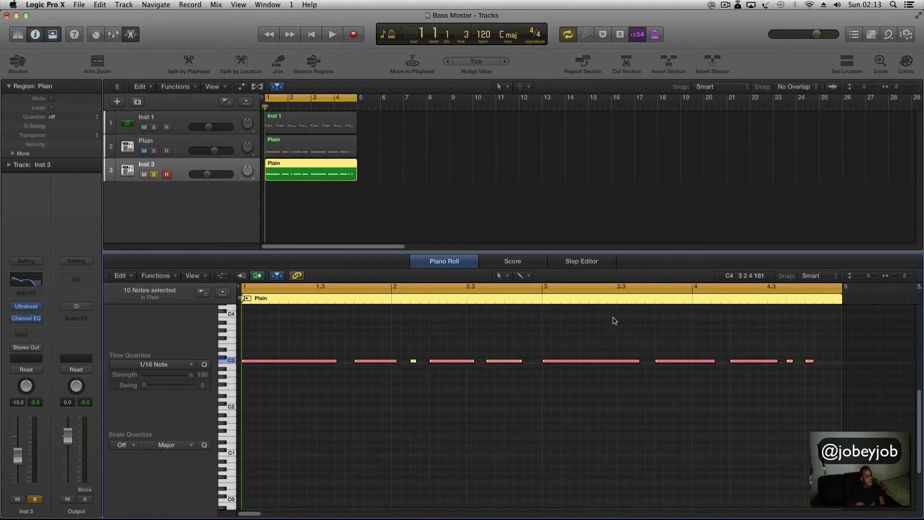
Lengthen the first C3 note slightly, and extend all notes in the region to the following ones with Force Legato.
{"action": "left_click", "coordinate": [347, 394]}
{"action": "left_click_drag", "start_coordinate": [337, 362], "coordinate": [345, 364]}
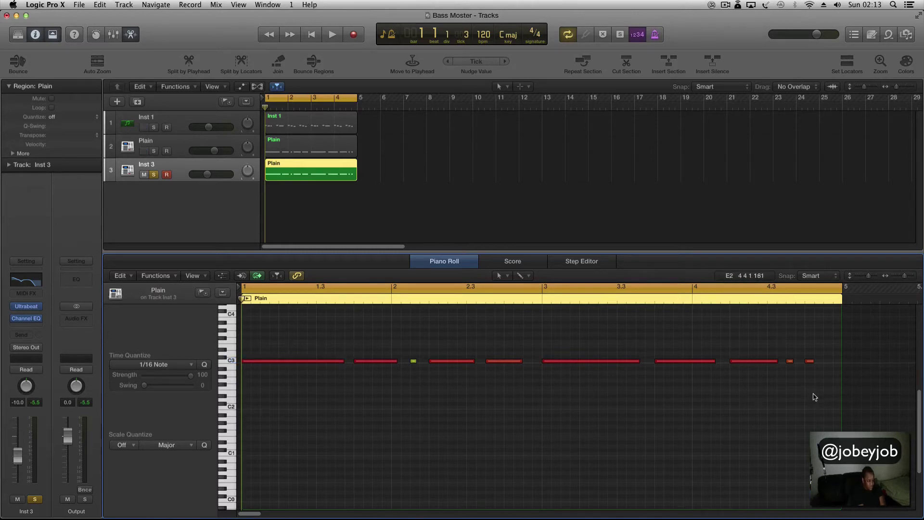
{"action": "left_click_drag", "start_coordinate": [740, 370], "coordinate": [263, 339]}
{"action": "left_click", "coordinate": [295, 364]}
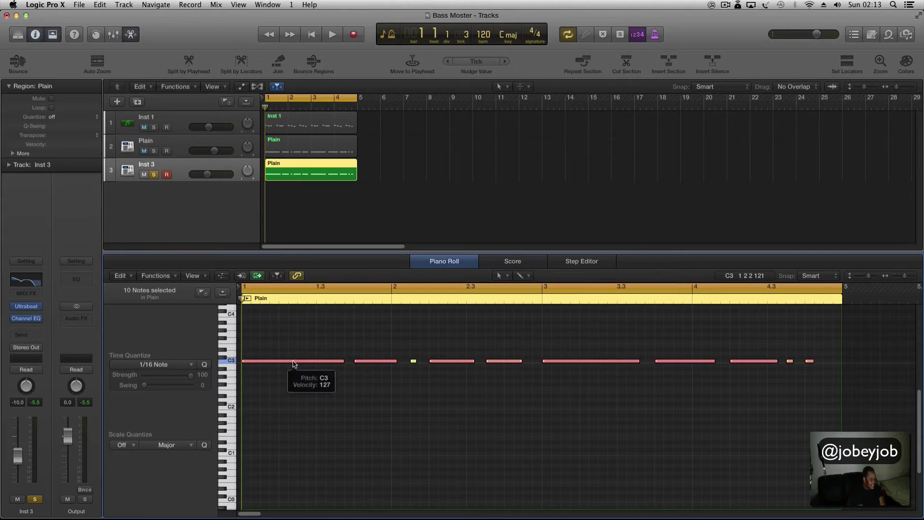
{"action": "right_click", "coordinate": [294, 364]}
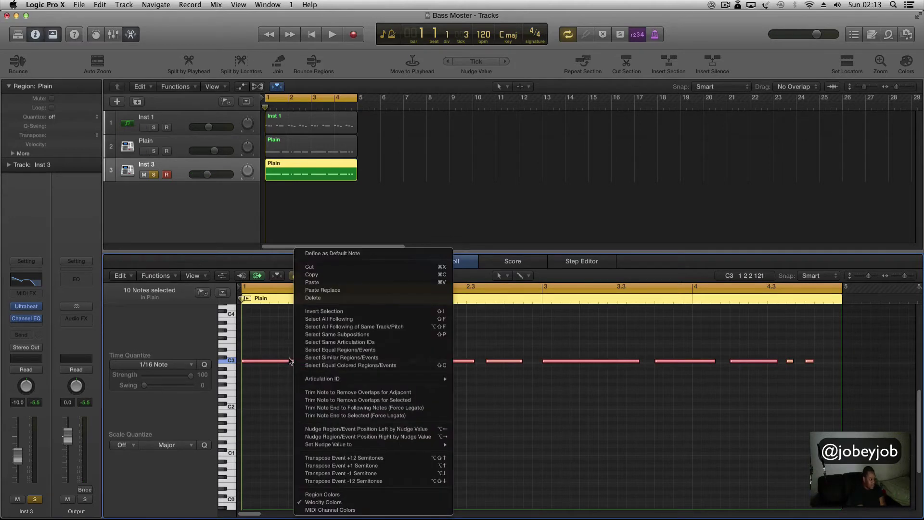
{"action": "left_click", "coordinate": [397, 408]}
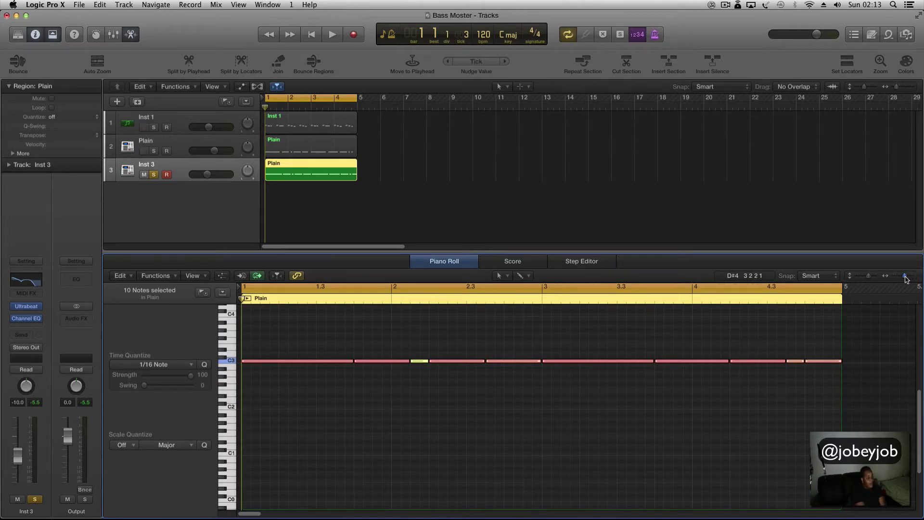
Shorten all the selected bass notes together slightly, leaving a small gap before each following note.
{"action": "left_click_drag", "start_coordinate": [906, 277], "coordinate": [907, 277]}
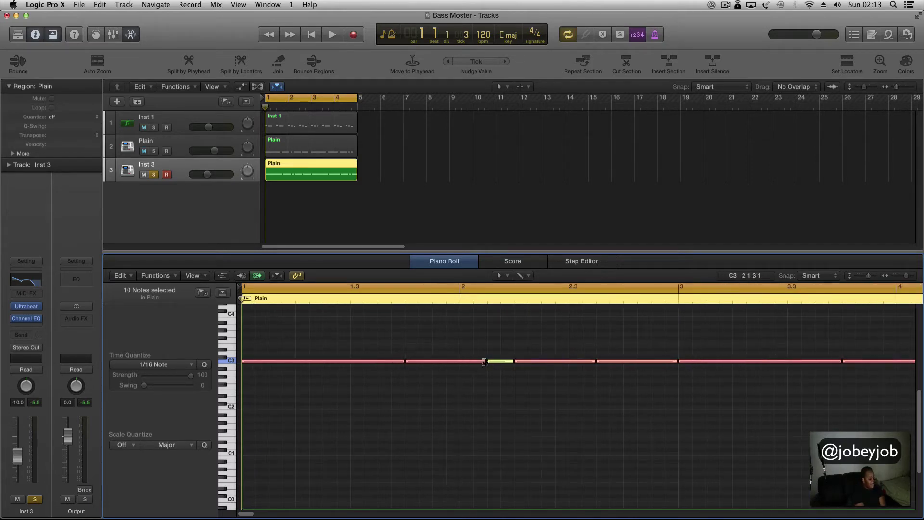
{"action": "left_click_drag", "start_coordinate": [484, 362], "coordinate": [481, 362]}
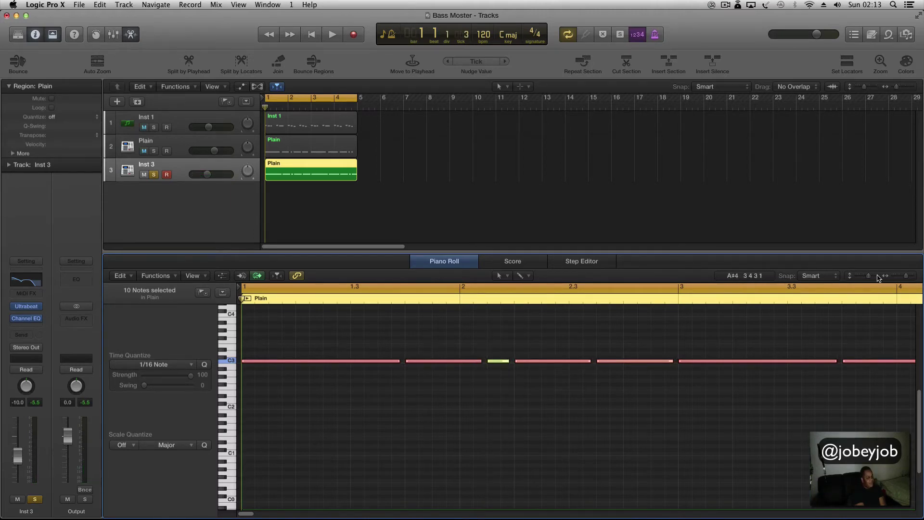
{"action": "left_click_drag", "start_coordinate": [907, 279], "coordinate": [904, 281]}
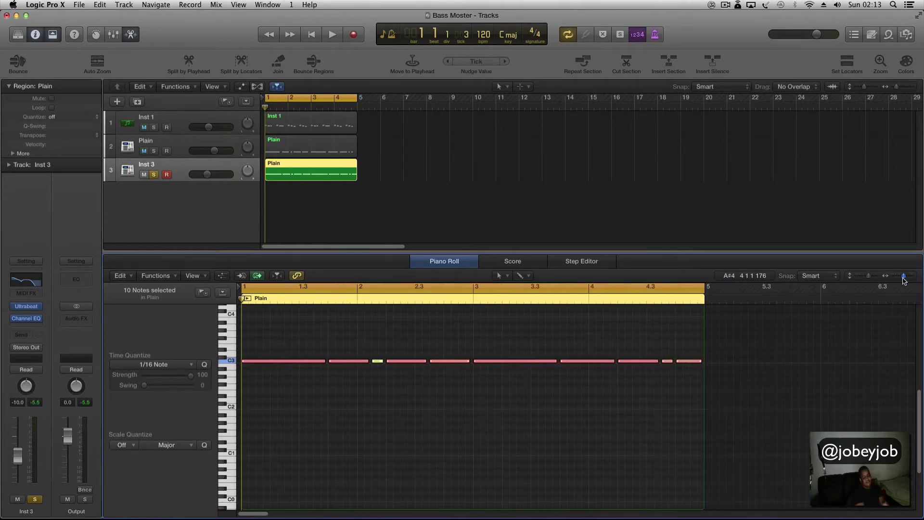
Unsolo Inst 3 and rebalance the mix with playback running, setting Inst 3's volume to -5.9 dB and Inst 1's to -10.2 dB.
{"action": "left_click", "coordinate": [658, 238]}
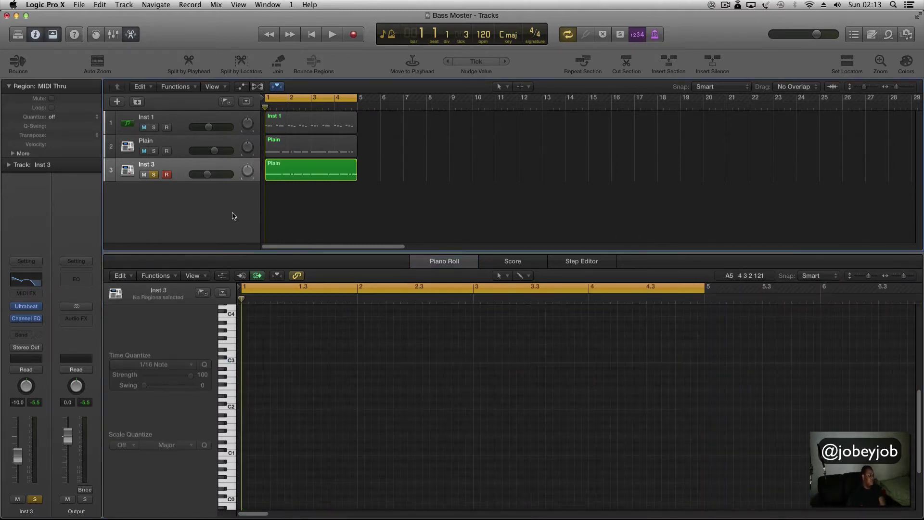
{"action": "left_click", "coordinate": [154, 175]}
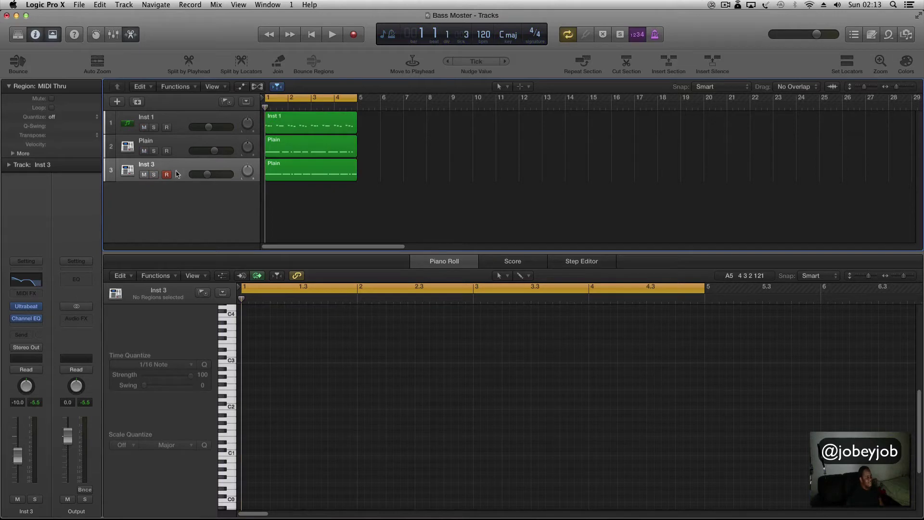
{"action": "left_click_drag", "start_coordinate": [209, 176], "coordinate": [211, 175]}
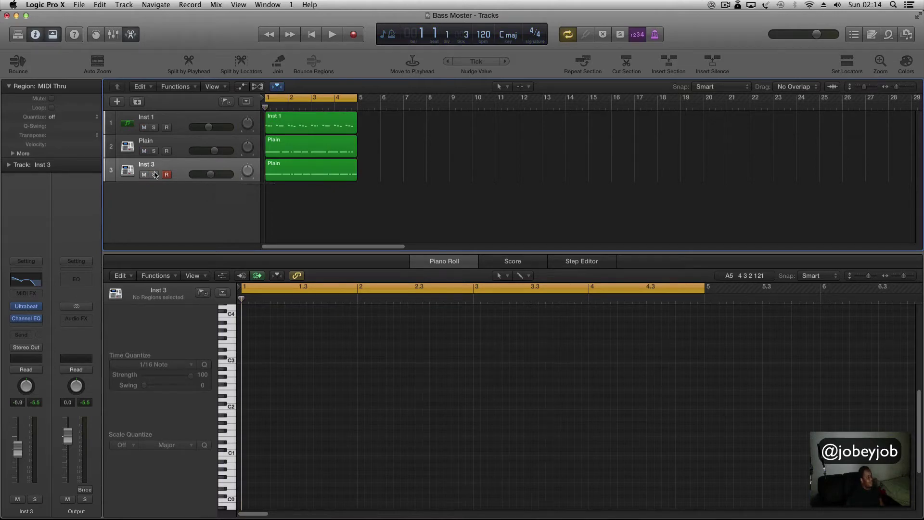
{"action": "key", "text": "space"}
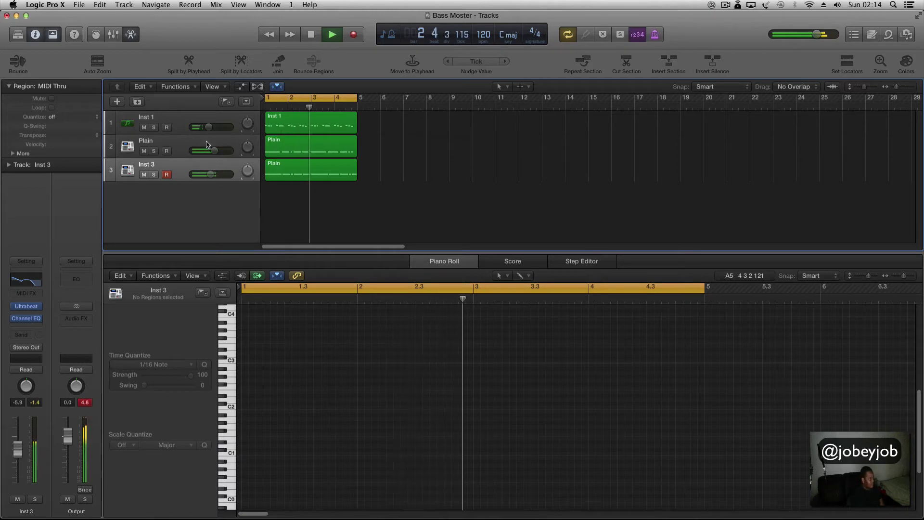
{"action": "left_click", "coordinate": [208, 127]}
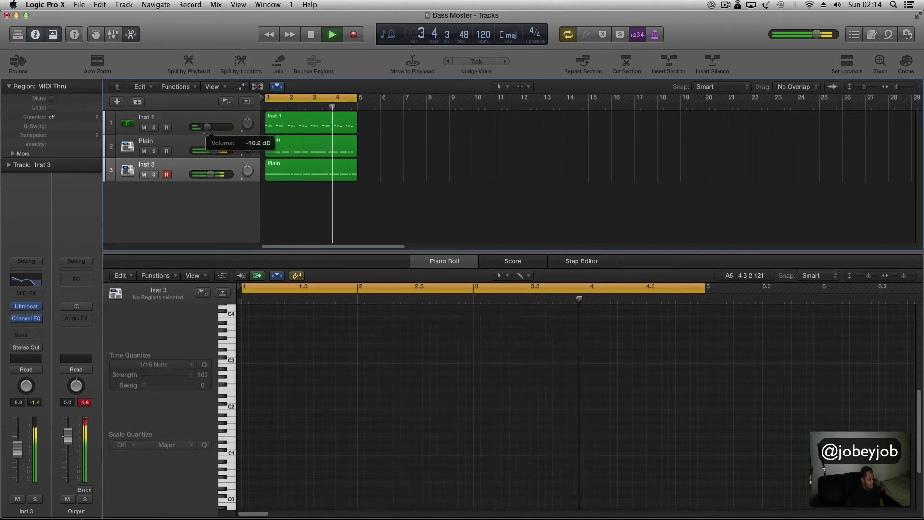
Lower Inst 3's volume to -9.2 dB while the loop plays, select the Plain track, and stop playback.
{"action": "left_click_drag", "start_coordinate": [219, 175], "coordinate": [210, 174]}
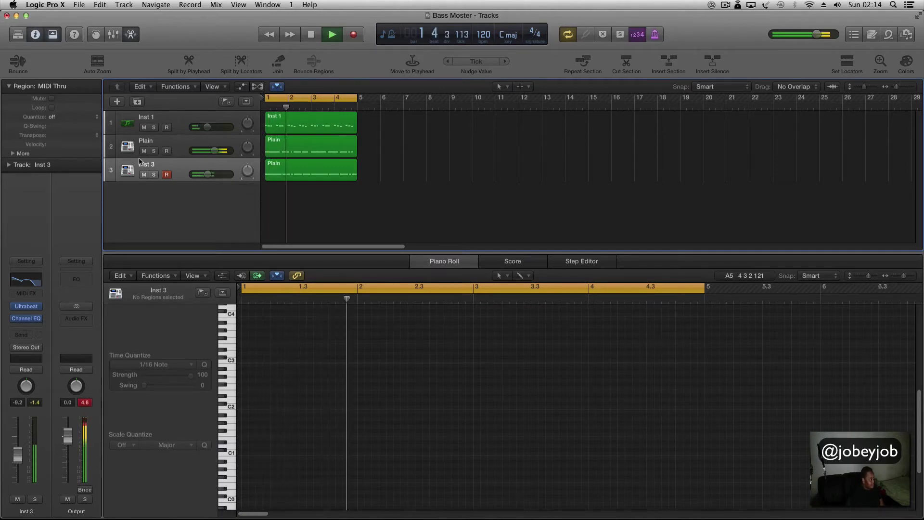
{"action": "left_click", "coordinate": [181, 147]}
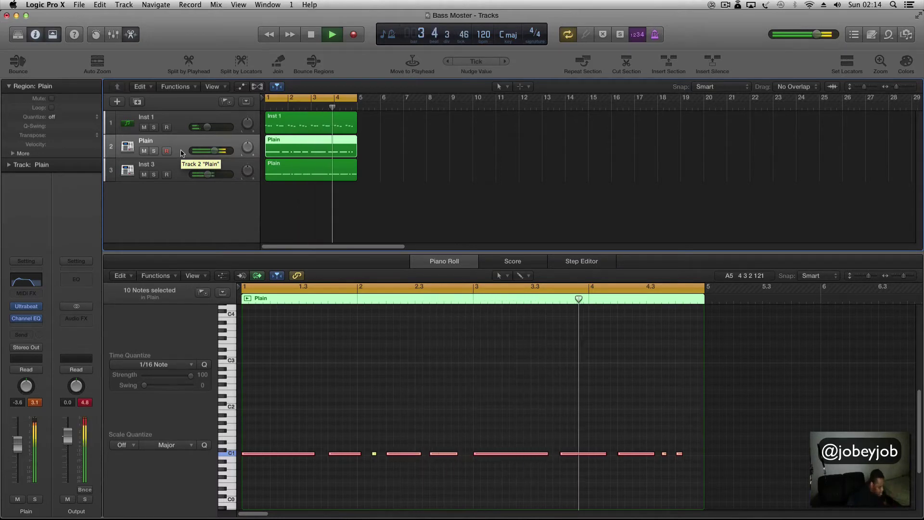
{"action": "key", "text": "space"}
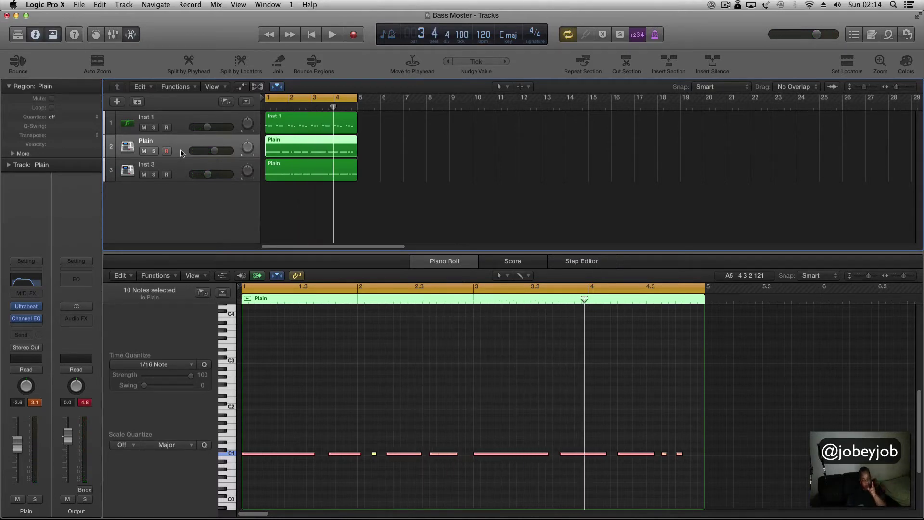
Solo Inst 3, check its Ultrabeat instrument, and play the bass loop on its own with the notes deselected.
{"action": "left_click", "coordinate": [175, 171]}
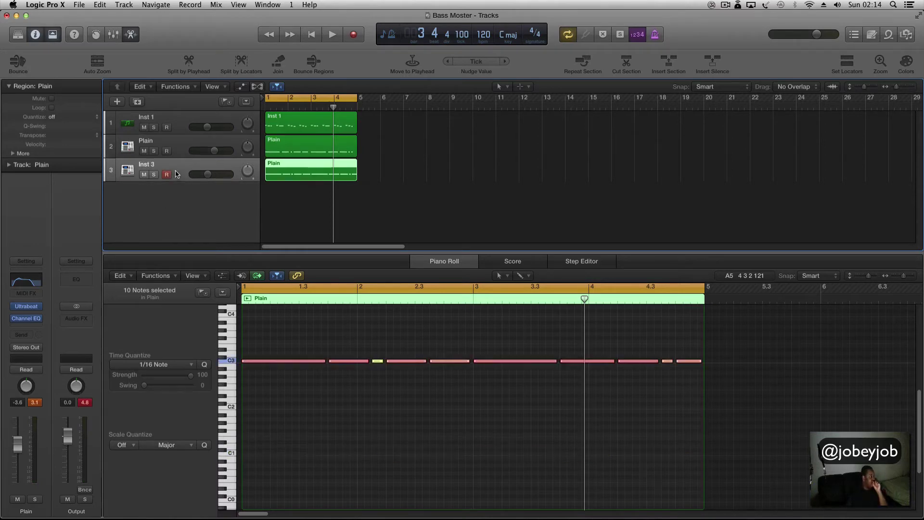
{"action": "left_click", "coordinate": [153, 176]}
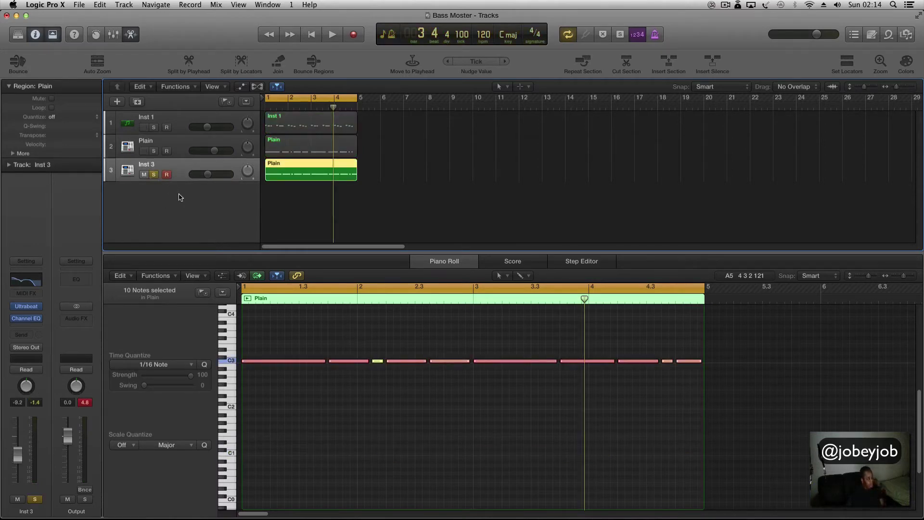
{"action": "left_click", "coordinate": [341, 427]}
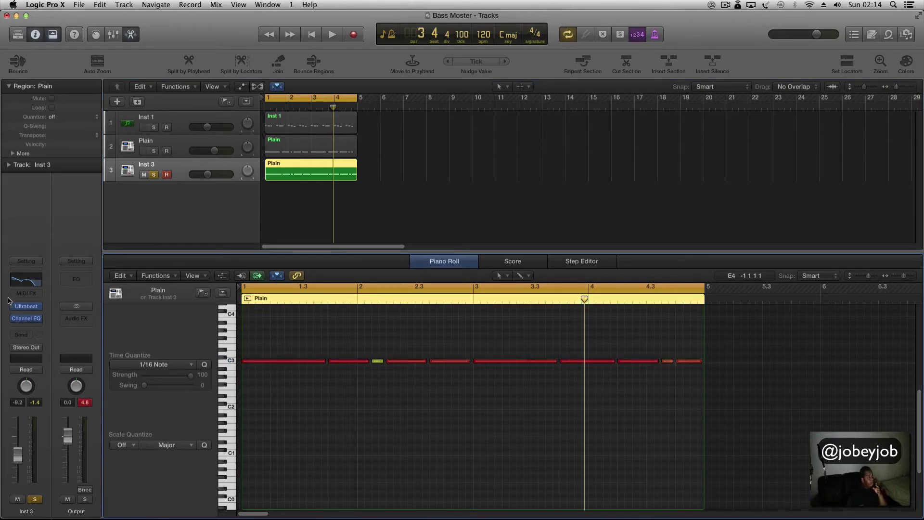
{"action": "left_click", "coordinate": [27, 307]}
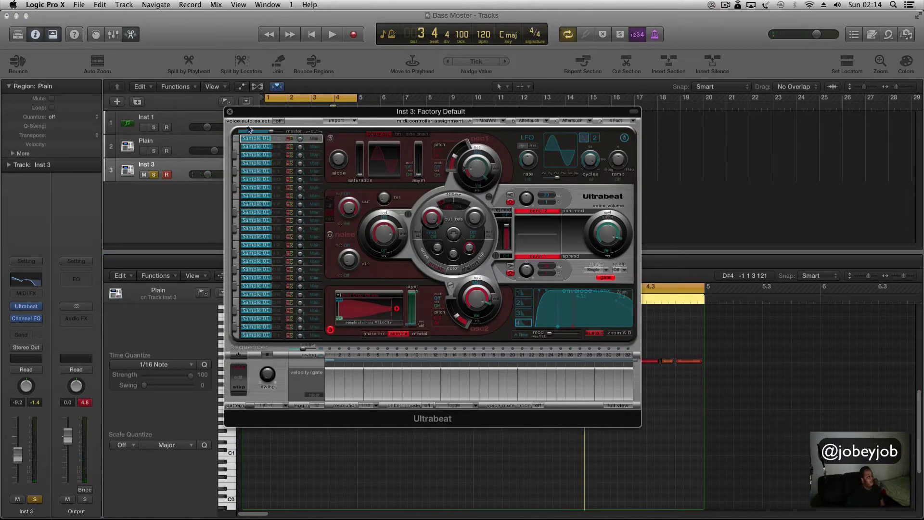
{"action": "left_click", "coordinate": [228, 111]}
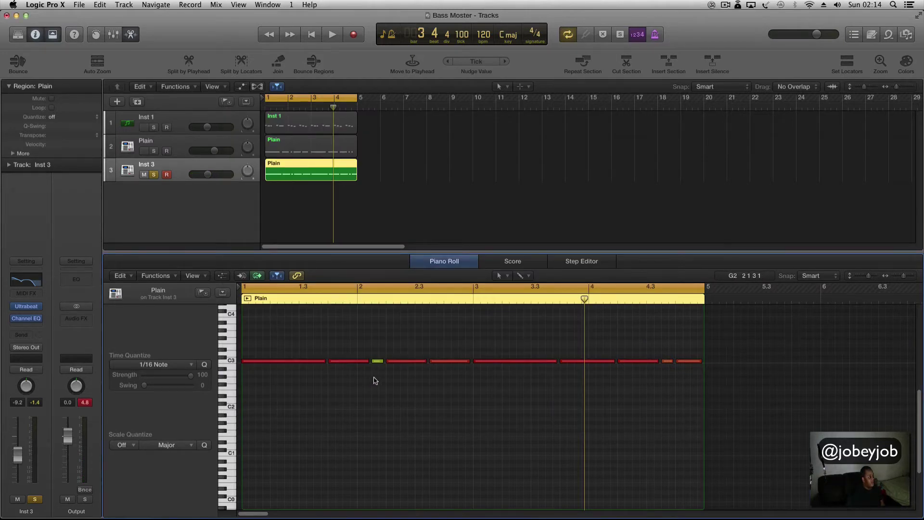
{"action": "key", "text": "space"}
{"action": "scroll", "coordinate": [398, 410], "scroll_direction": "up", "scroll_amount": 3}
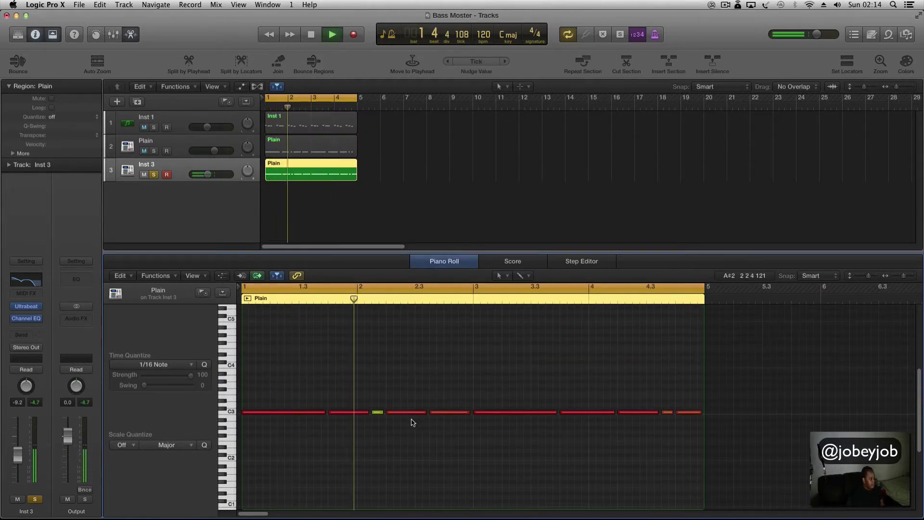
{"action": "key", "text": "space"}
Raise the bass note at beat 2.2 by two semitones and play the soloed loop to hear the change.
{"action": "left_click_drag", "start_coordinate": [407, 413], "coordinate": [407, 408]}
{"action": "key", "text": "space"}
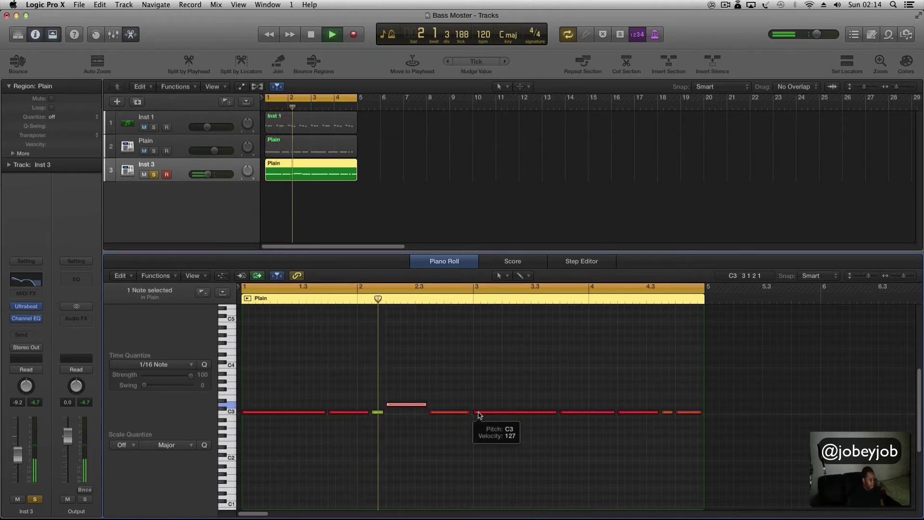
{"action": "key", "text": "space"}
{"action": "left_click_drag", "start_coordinate": [462, 415], "coordinate": [456, 415]}
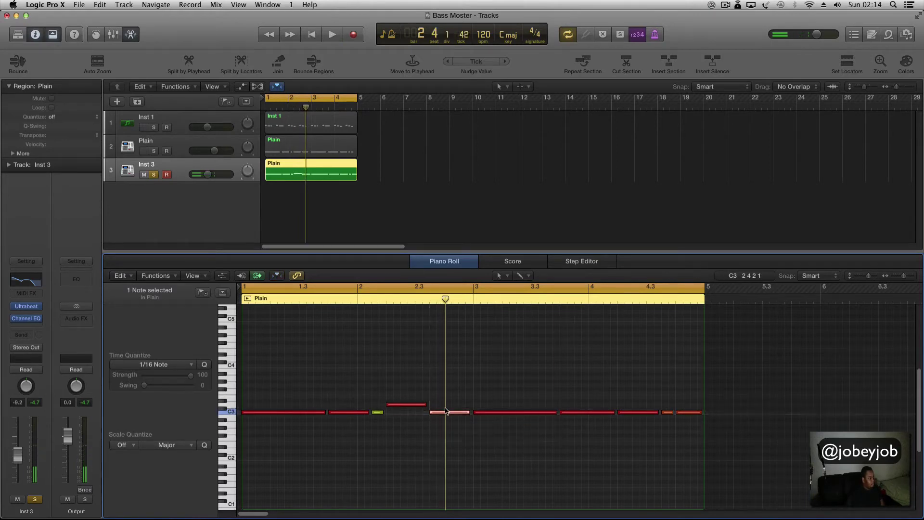
Unsolo Inst 3, play the full beat, and raise Inst 3's volume to -7.0 dB.
{"action": "left_click", "coordinate": [153, 175]}
{"action": "key", "text": "space"}
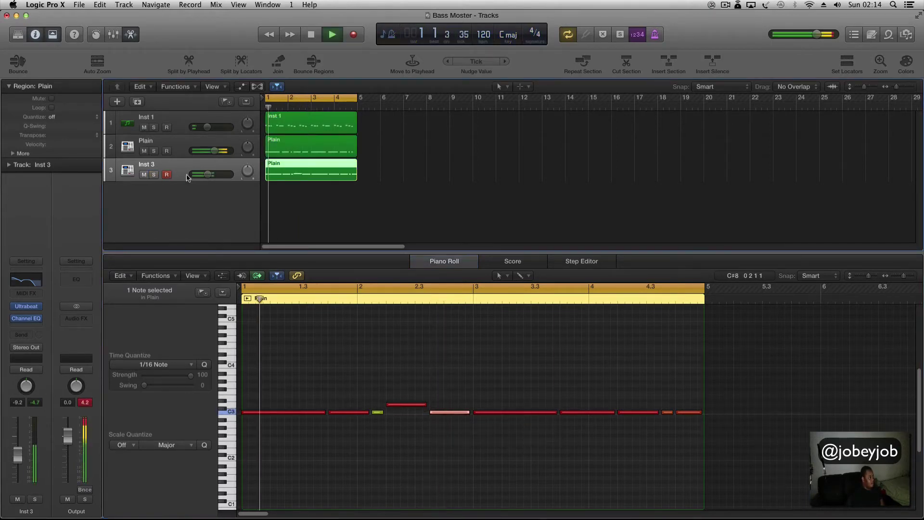
{"action": "left_click_drag", "start_coordinate": [208, 175], "coordinate": [213, 176]}
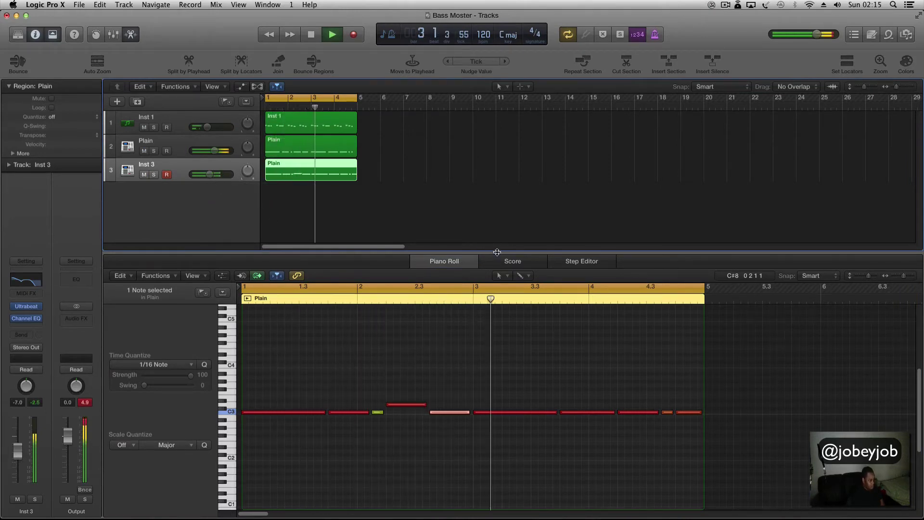
{"action": "key", "text": "space"}
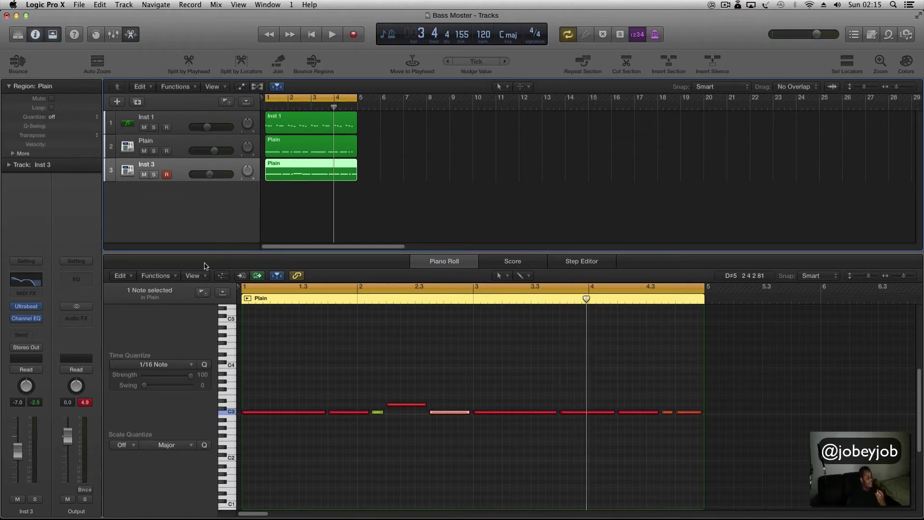
Move the raised bass note at beat 2.2 back down to C3.
{"action": "left_click", "coordinate": [409, 464]}
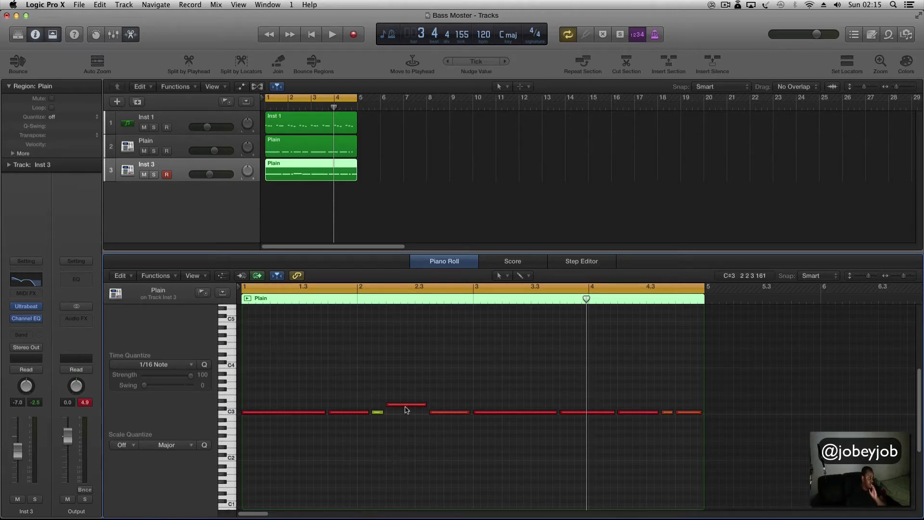
{"action": "left_click_drag", "start_coordinate": [406, 409], "coordinate": [406, 413]}
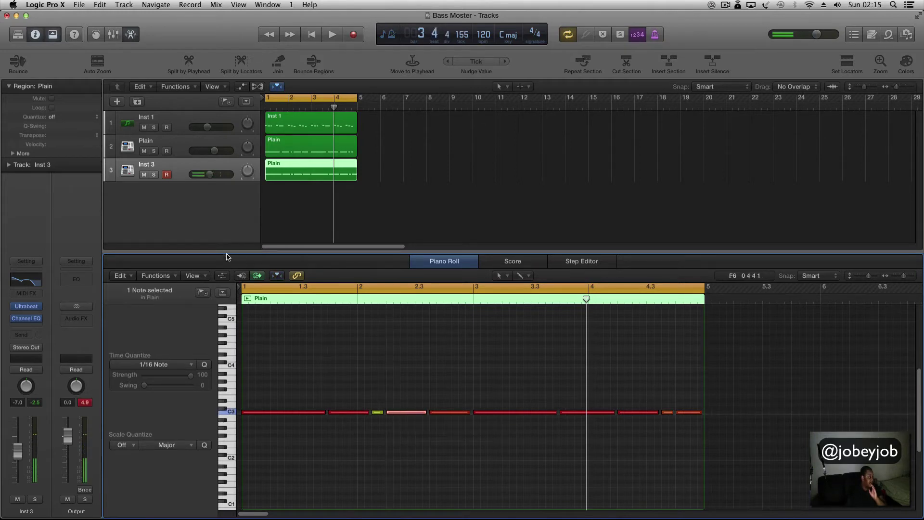
Inspect oscillator 2's pitch value in Inst 3's Ultrabeat, move the window clear of the Piano Roll, and select all C3 notes.
{"action": "left_click", "coordinate": [30, 308]}
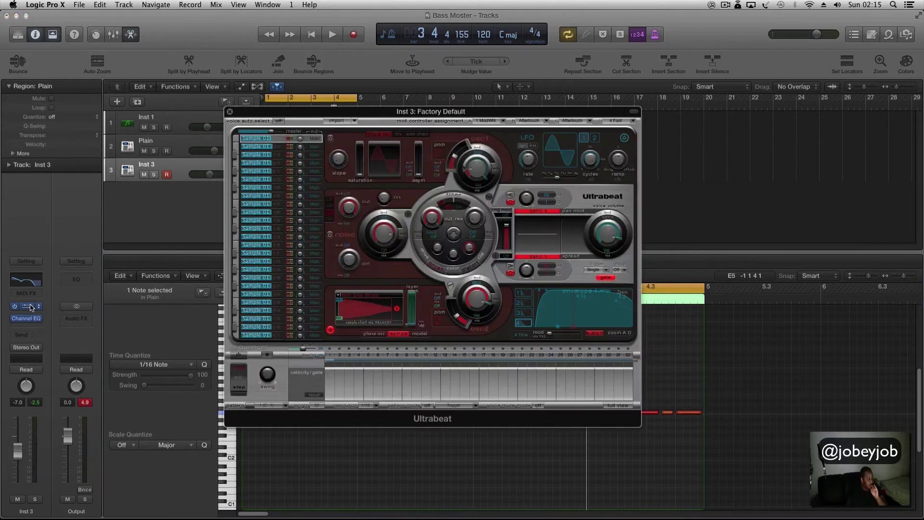
{"action": "double_click", "coordinate": [440, 321]}
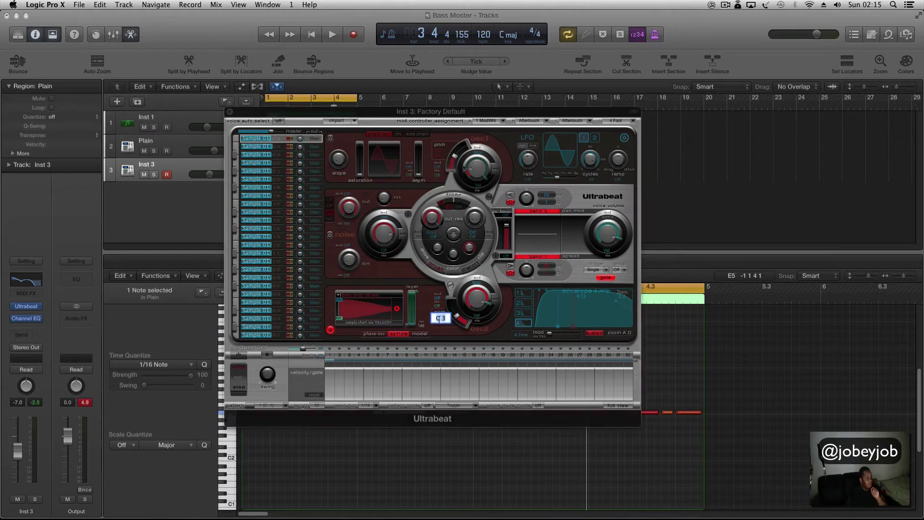
{"action": "left_click", "coordinate": [453, 333]}
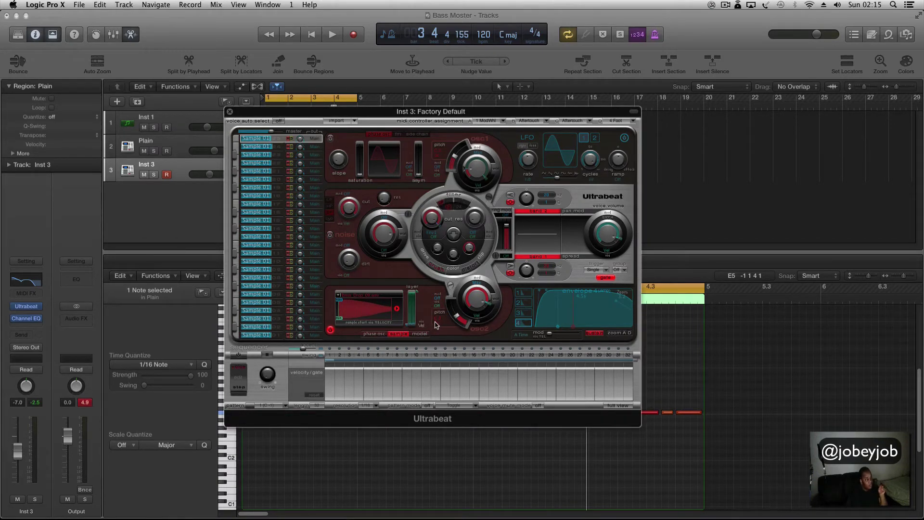
{"action": "left_click_drag", "start_coordinate": [345, 111], "coordinate": [571, 103]}
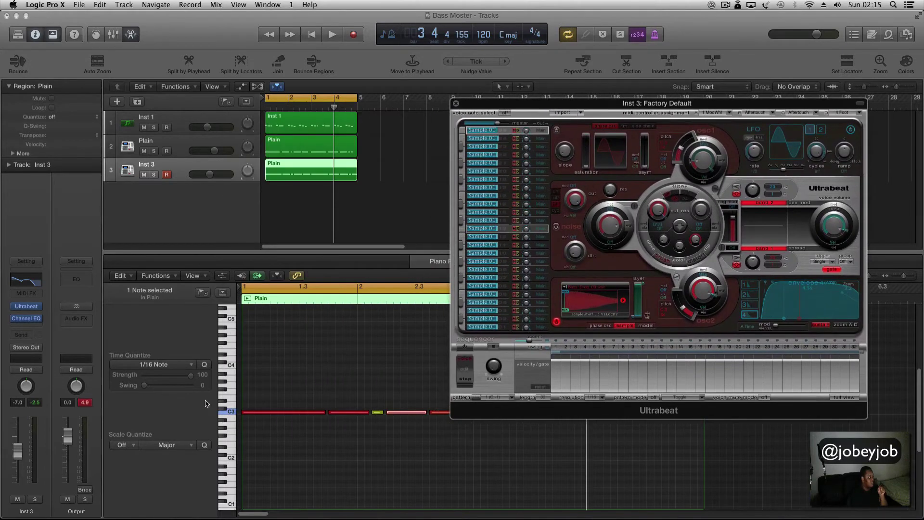
{"action": "left_click", "coordinate": [248, 423]}
{"action": "left_click", "coordinate": [229, 414]}
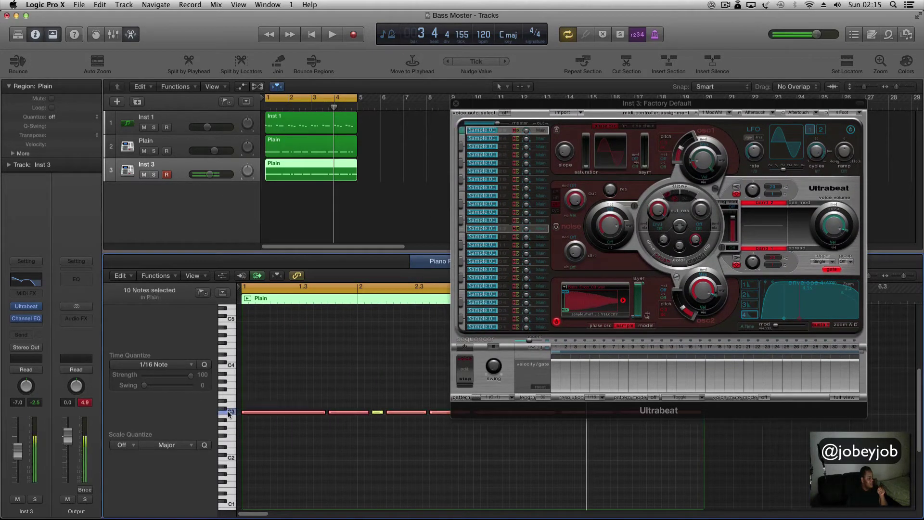
Enter a new C note as oscillator 2's pitch in Ultrabeat, audition it in the loop, and close the instrument.
{"action": "double_click", "coordinate": [664, 310]}
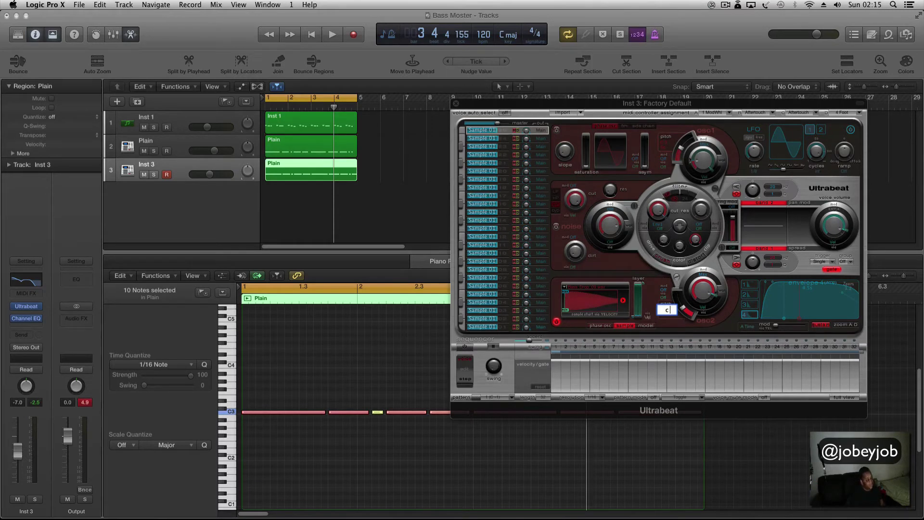
{"action": "key", "text": "Return"}
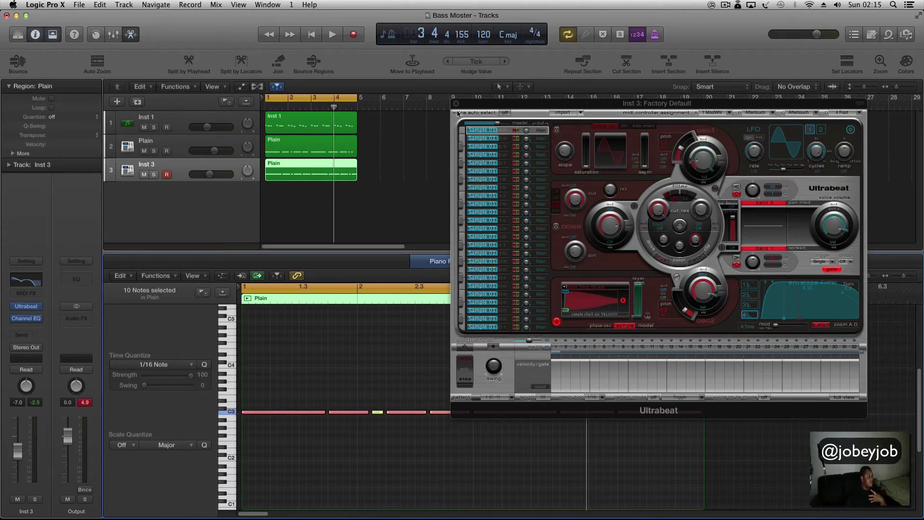
{"action": "left_click_drag", "start_coordinate": [476, 105], "coordinate": [460, 108]}
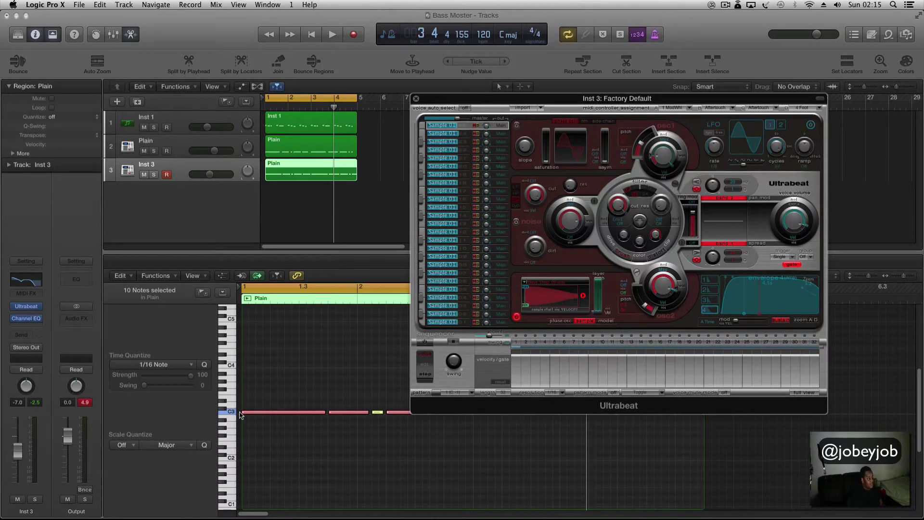
{"action": "key", "text": "space"}
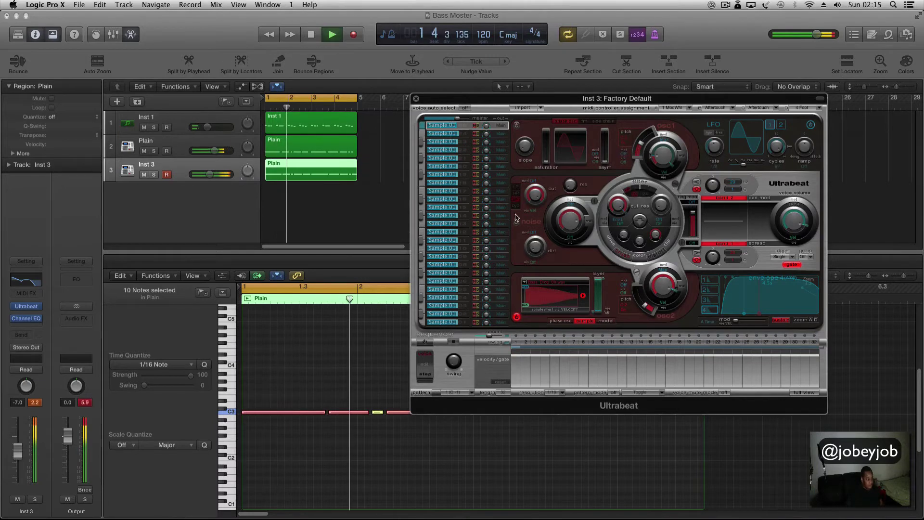
{"action": "key", "text": "space"}
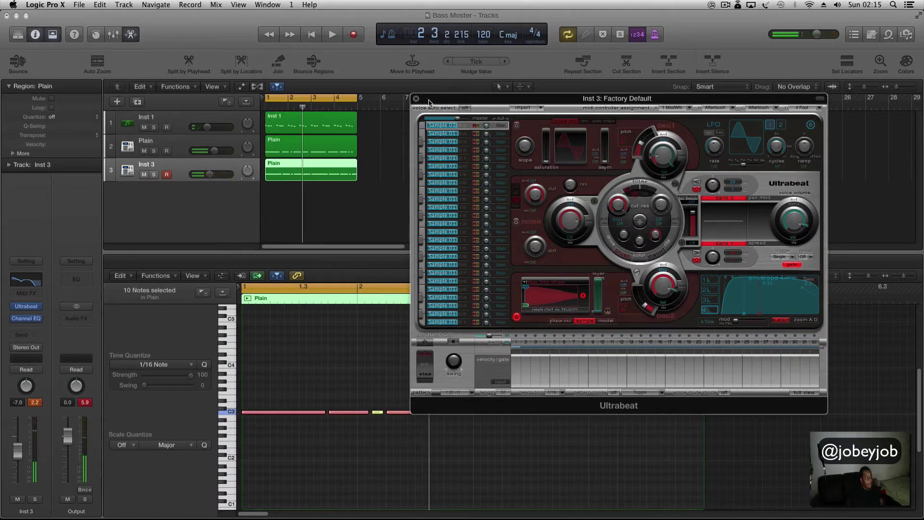
{"action": "left_click", "coordinate": [417, 99]}
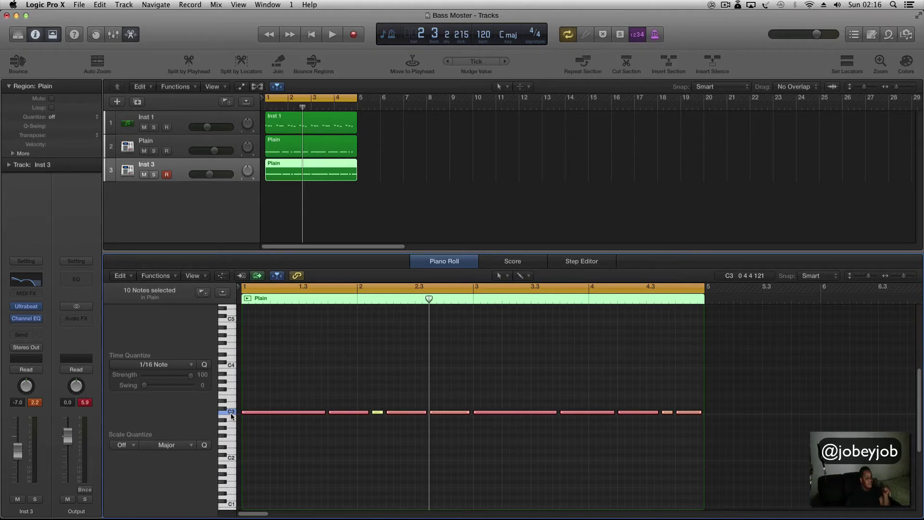
Move all the selected bass notes up one octave to C4 and deselect them.
{"action": "left_click", "coordinate": [259, 411]}
{"action": "left_click_drag", "start_coordinate": [259, 413], "coordinate": [262, 370]}
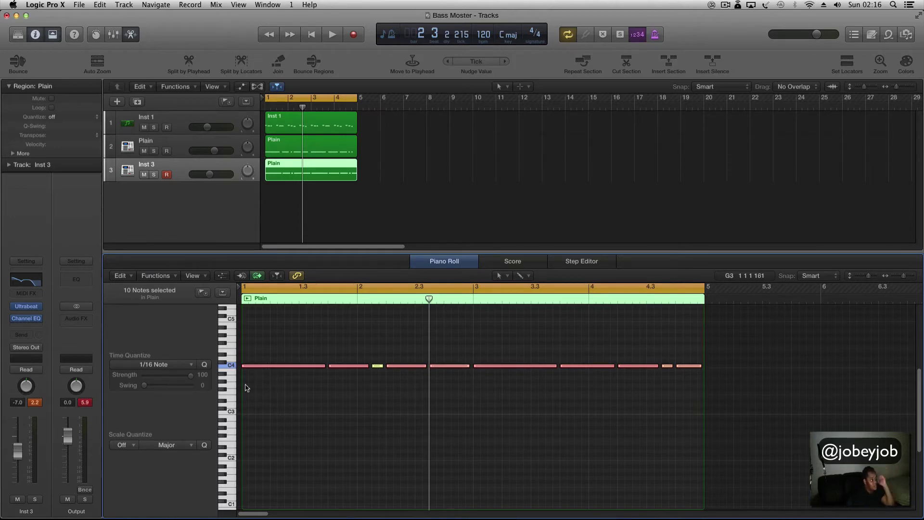
{"action": "left_click", "coordinate": [270, 376]}
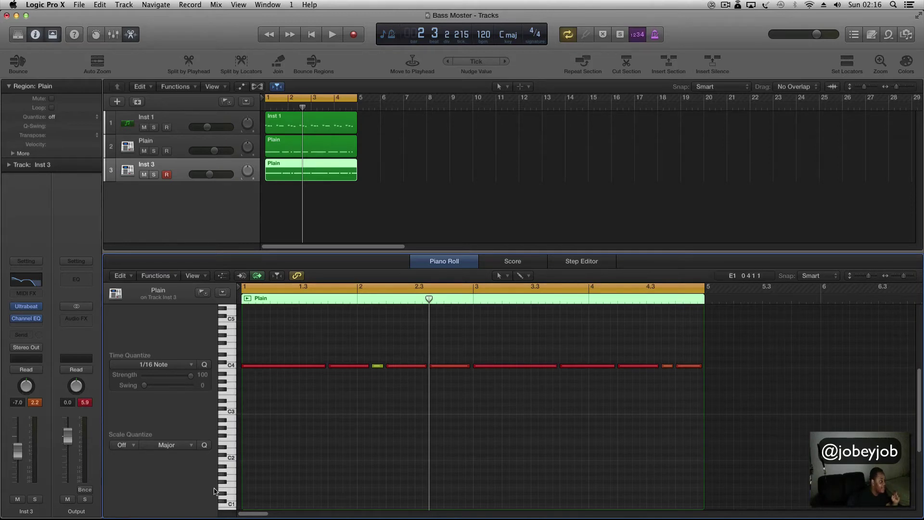
Reopen Inst 3's Ultrabeat, re-enter oscillator 2's pitch as a C note, and close the instrument.
{"action": "left_click", "coordinate": [29, 307]}
{"action": "double_click", "coordinate": [624, 305]}
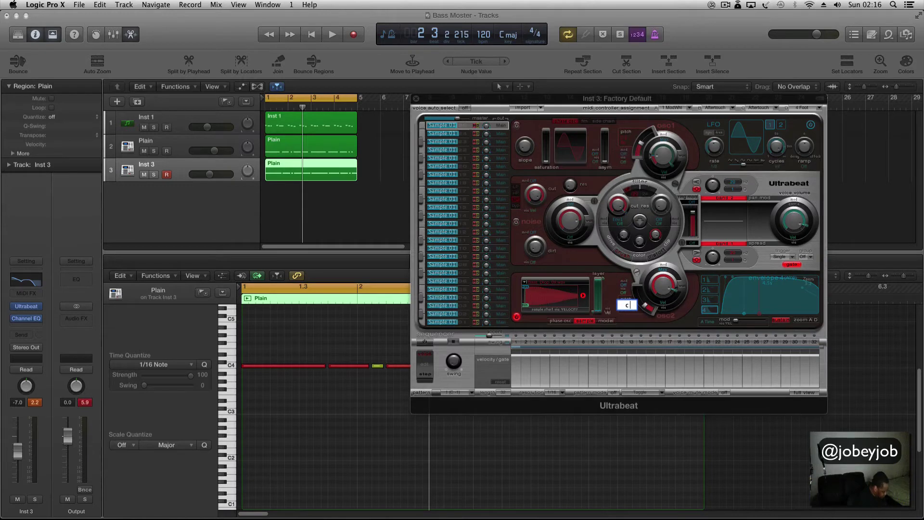
{"action": "type", "text": "c"}
{"action": "key", "text": "Return"}
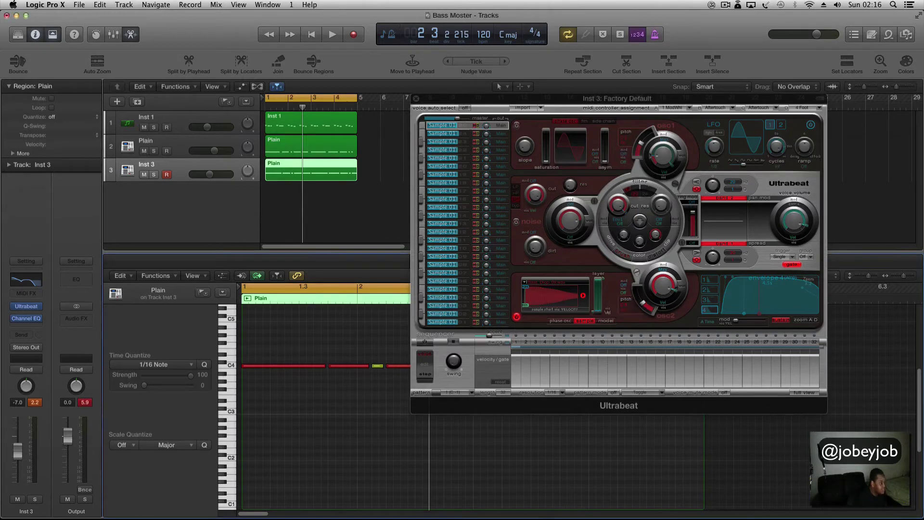
{"action": "left_click", "coordinate": [416, 99]}
Select all the C4 notes, move them down one octave to C3, and select only the first note.
{"action": "left_click", "coordinate": [229, 365]}
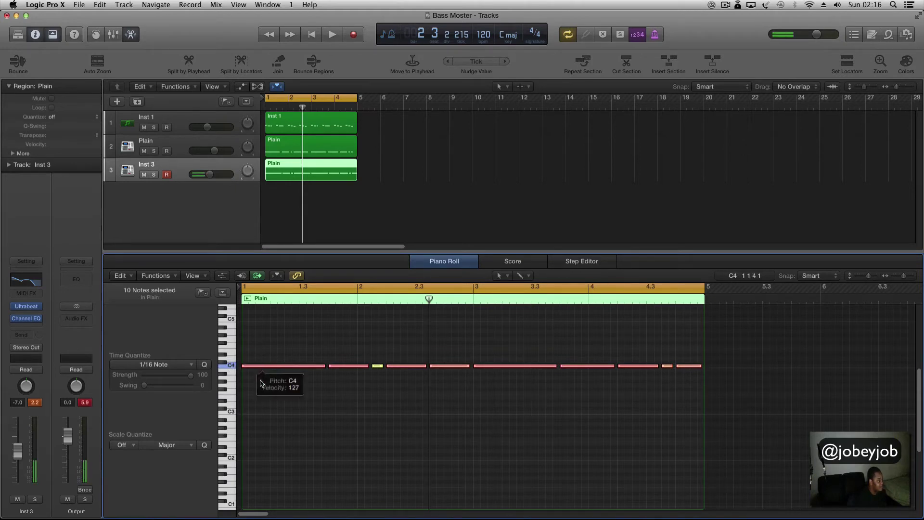
{"action": "left_click_drag", "start_coordinate": [263, 366], "coordinate": [288, 422]}
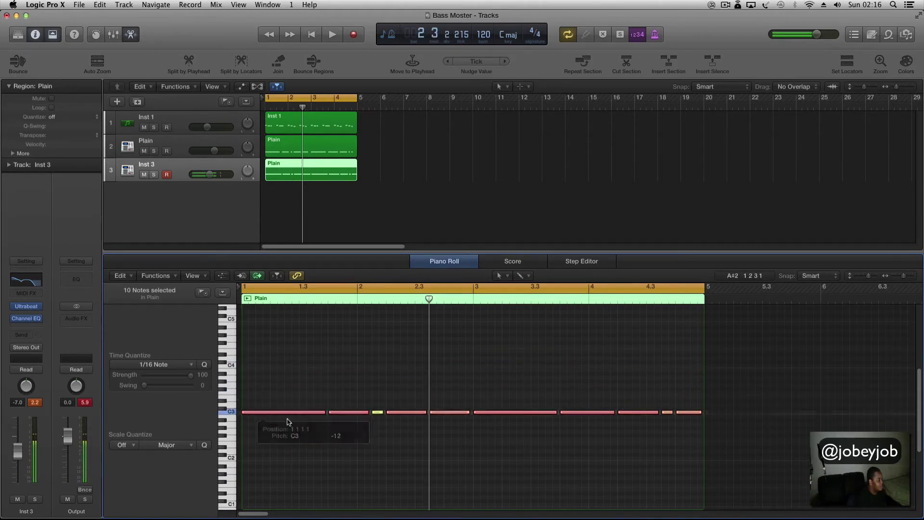
{"action": "left_click", "coordinate": [288, 420]}
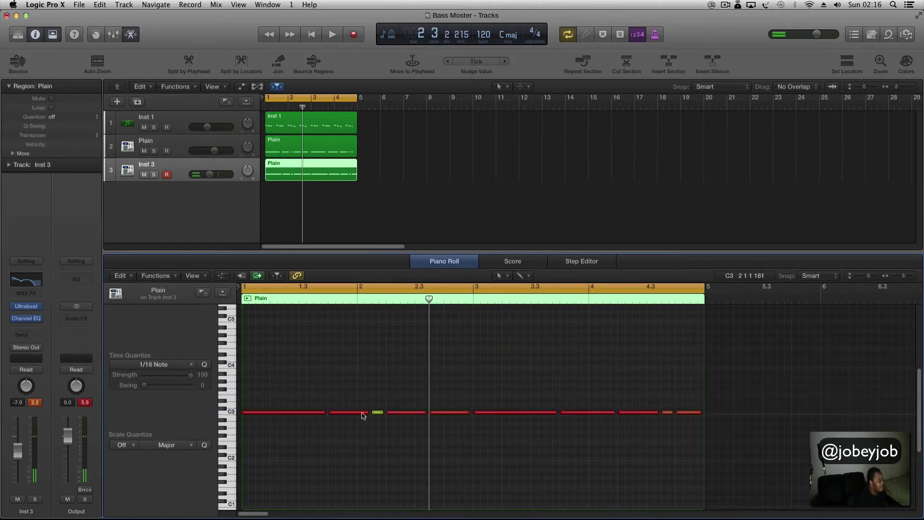
{"action": "left_click", "coordinate": [291, 411]}
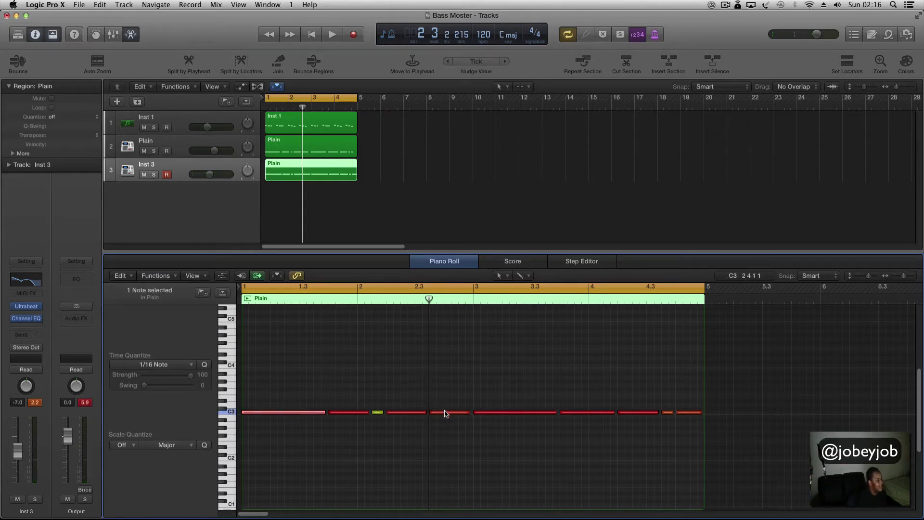
Try the bass note at position 2 3 3 on G2, audition the loop, and show the Event List.
{"action": "left_click_drag", "start_coordinate": [445, 413], "coordinate": [446, 432]}
{"action": "key", "text": "space"}
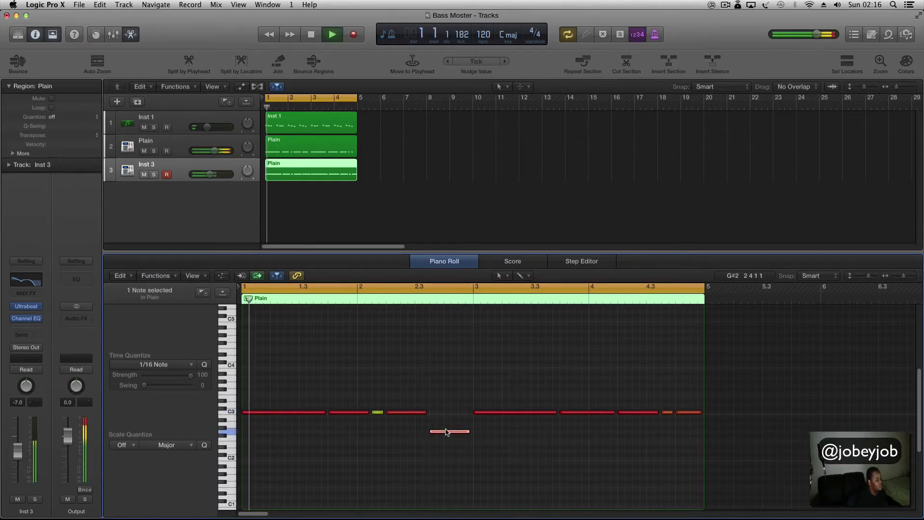
{"action": "left_click", "coordinate": [445, 433]}
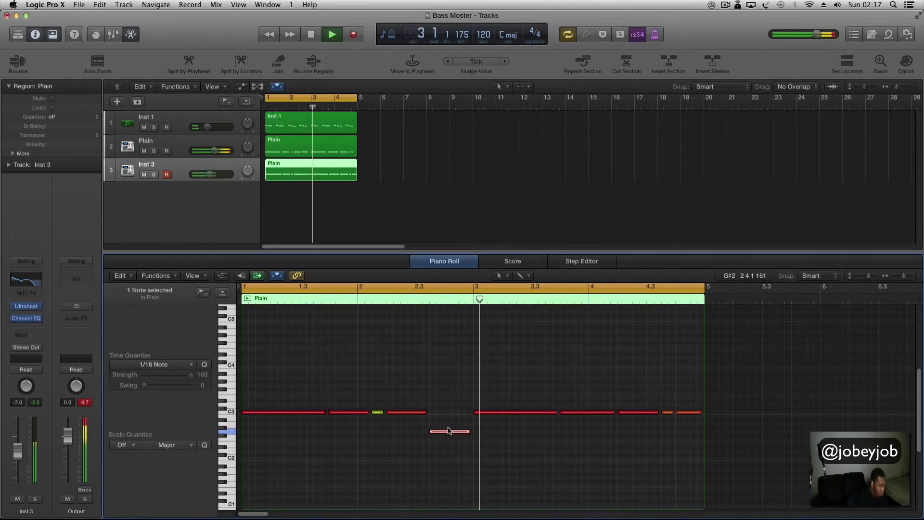
{"action": "key", "text": "space"}
{"action": "key", "text": "e"}
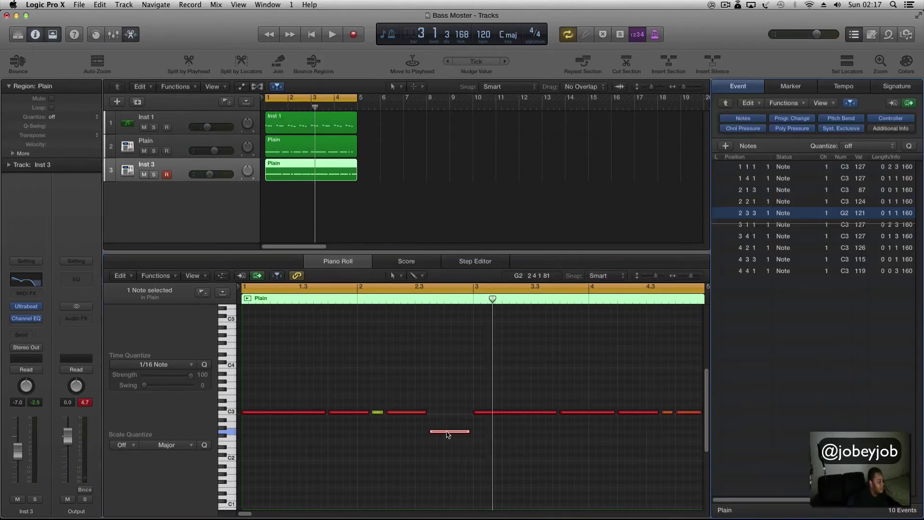
Audition the G2 area of the piano keys with Inst 3's Ultrabeat open, select its sixth voice, and close the instrument.
{"action": "left_click", "coordinate": [233, 433]}
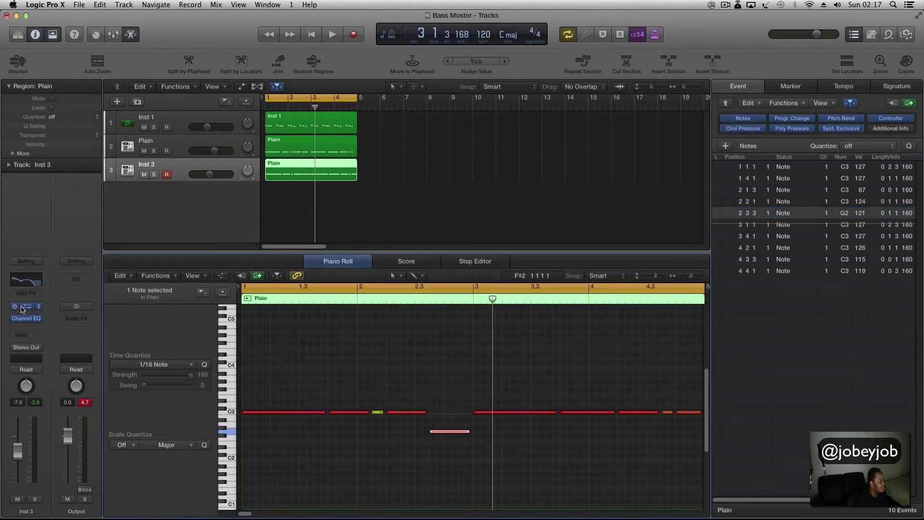
{"action": "left_click", "coordinate": [22, 308]}
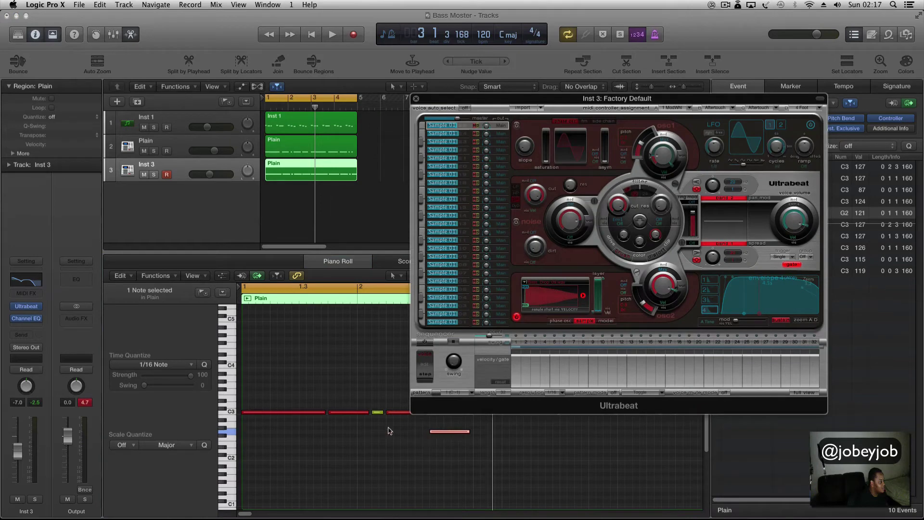
{"action": "left_click", "coordinate": [232, 434]}
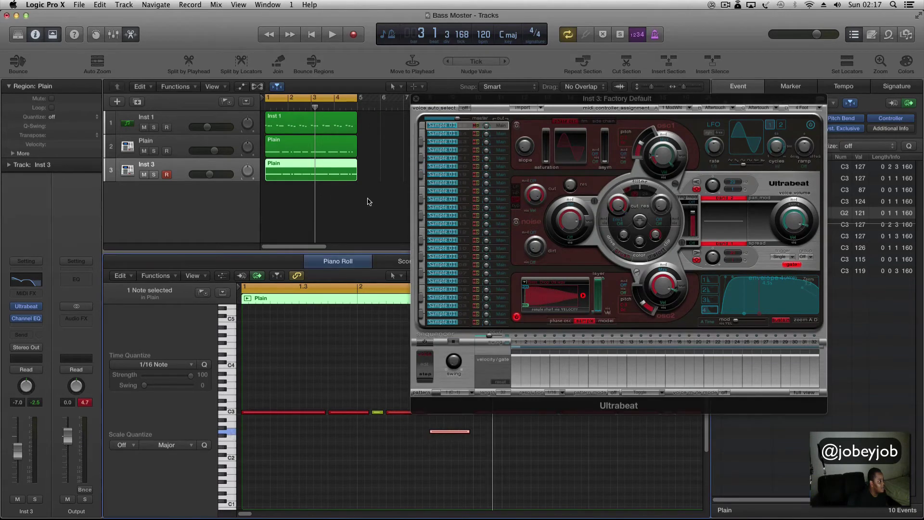
{"action": "left_click", "coordinate": [451, 168]}
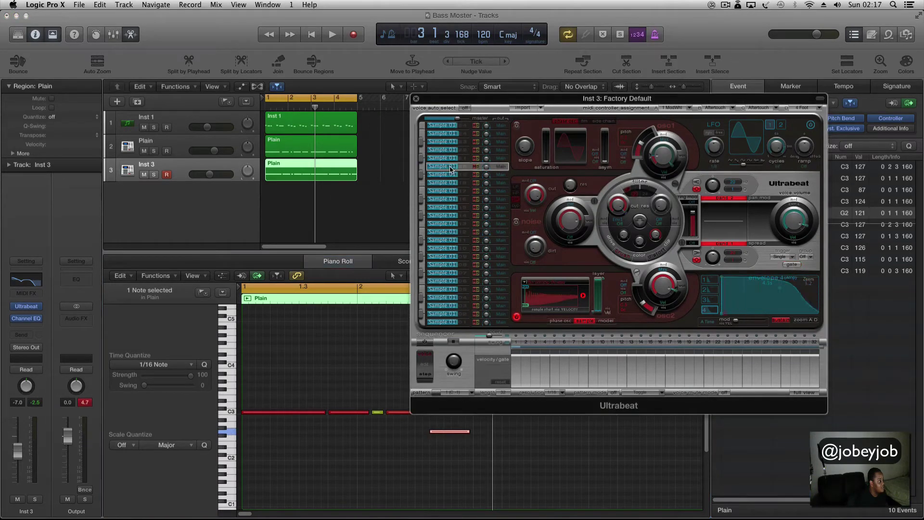
{"action": "left_click", "coordinate": [416, 99]}
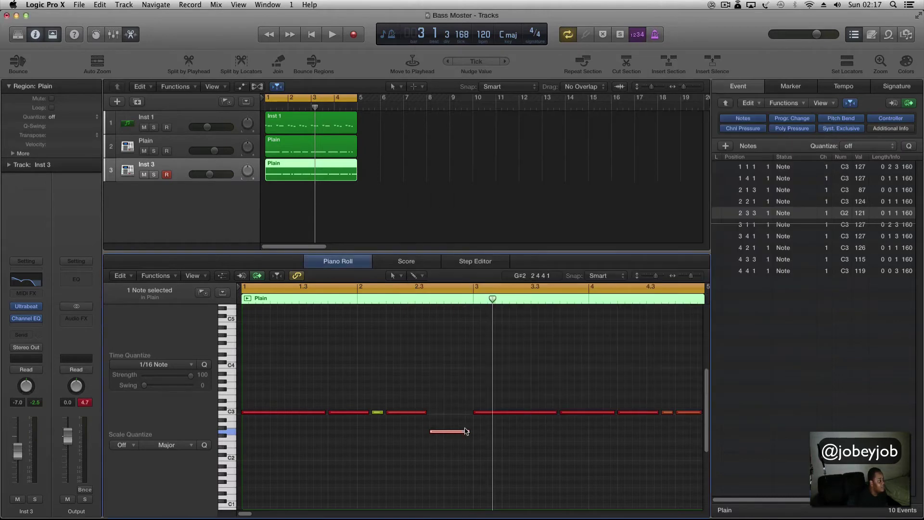
Return the bar 2 note to C3, and move all the bass notes up one octave to C4.
{"action": "left_click_drag", "start_coordinate": [465, 432], "coordinate": [466, 412]}
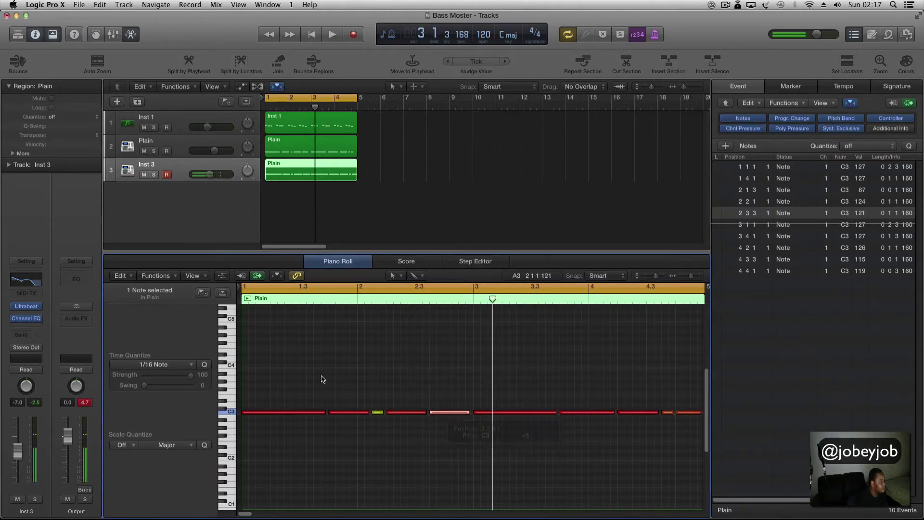
{"action": "left_click", "coordinate": [228, 412]}
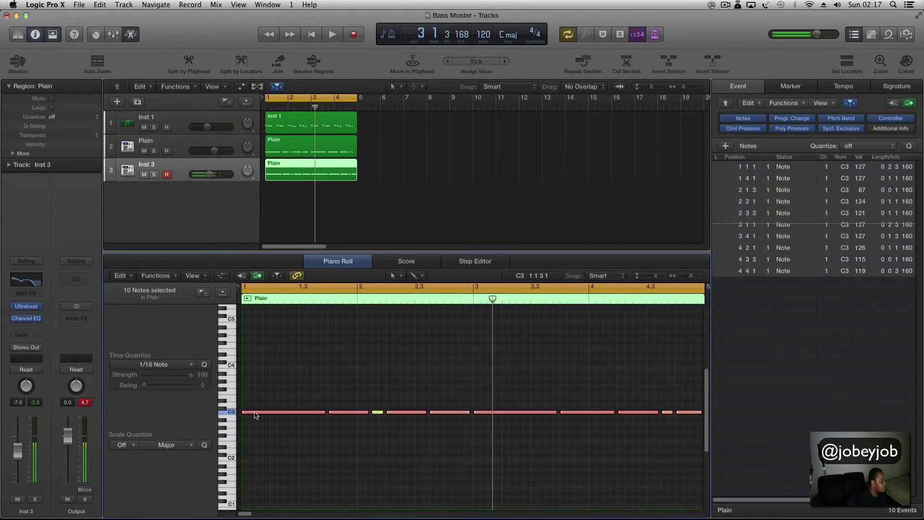
{"action": "left_click_drag", "start_coordinate": [255, 415], "coordinate": [174, 347]}
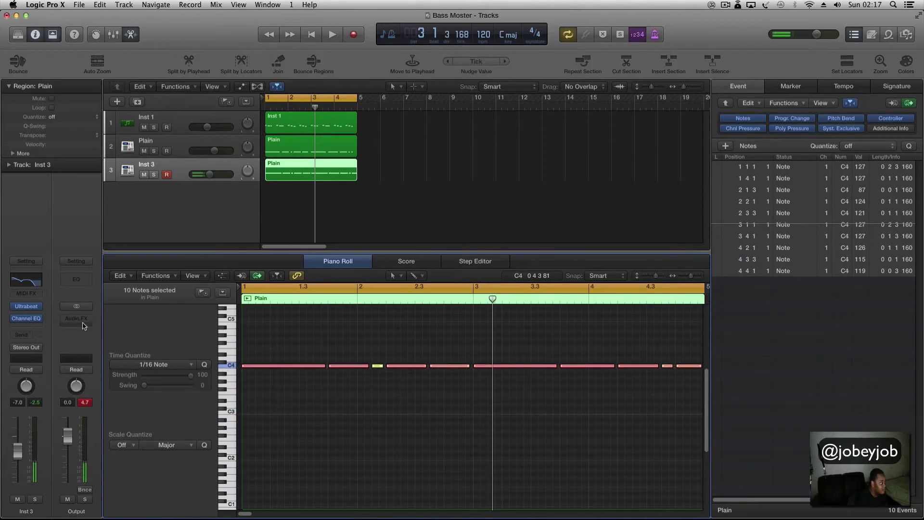
Set oscillator 2's pitch to C 2 for the sixth voice in Inst 3's Ultrabeat and close the instrument.
{"action": "left_click", "coordinate": [30, 308]}
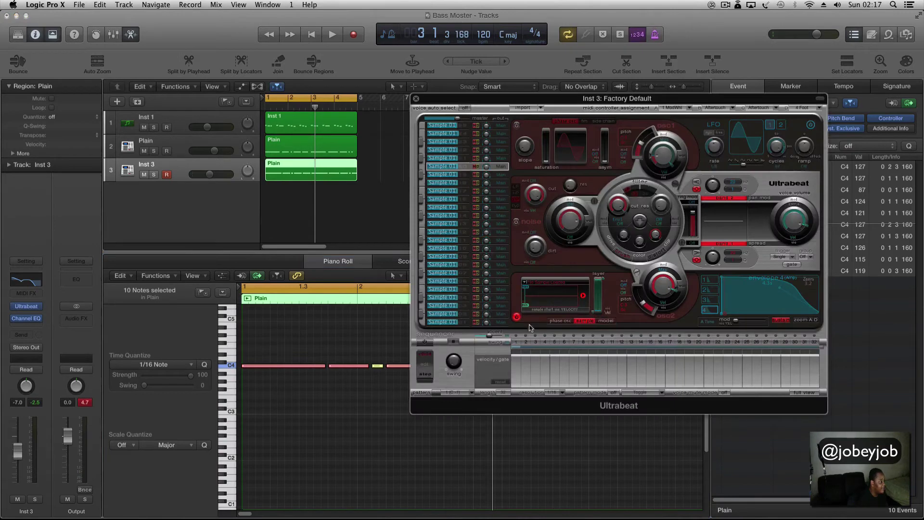
{"action": "double_click", "coordinate": [623, 306]}
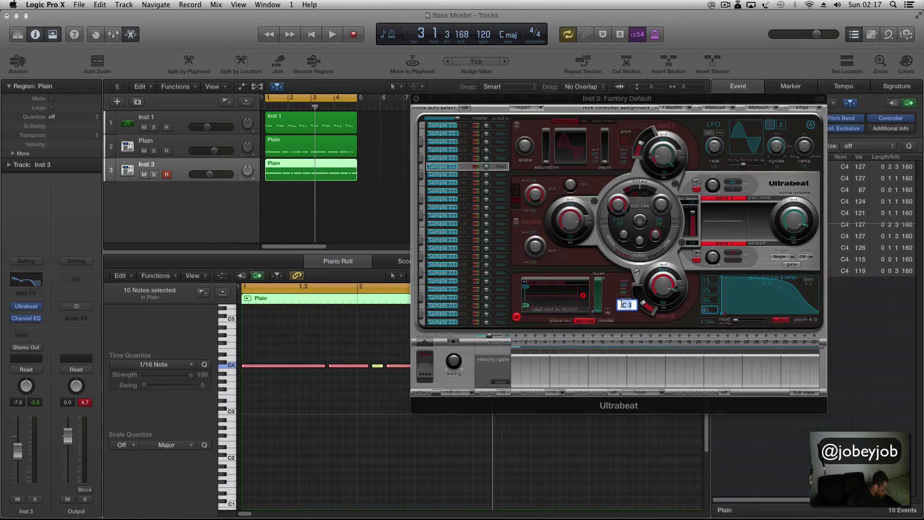
{"action": "type", "text": "c 2"}
{"action": "key", "text": "Return"}
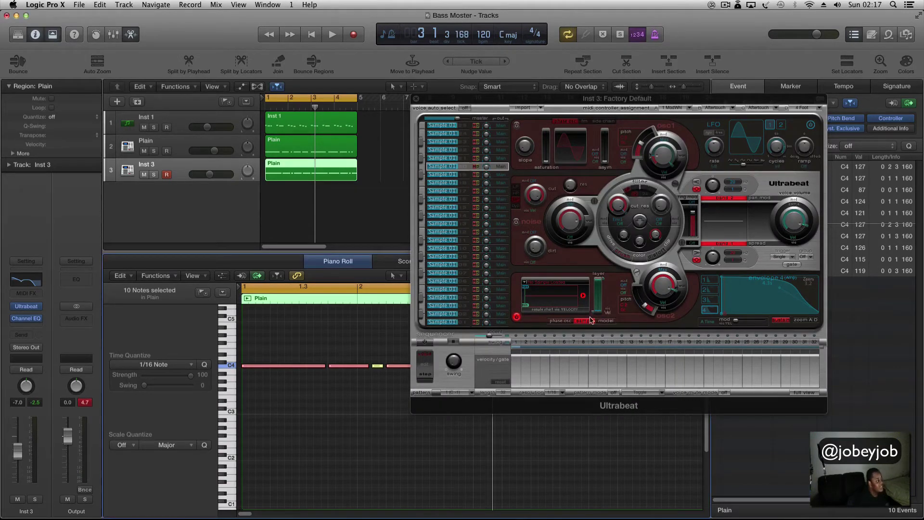
{"action": "left_click", "coordinate": [416, 99]}
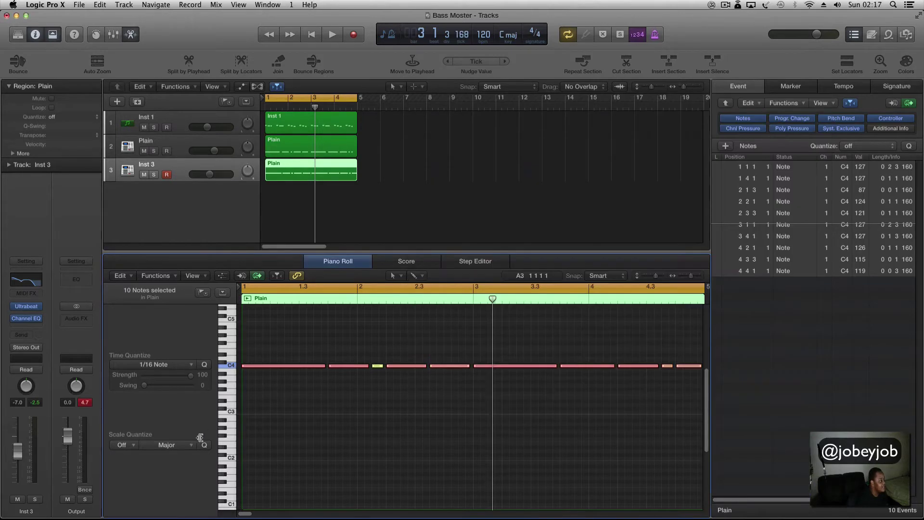
Audition the loop, re-enter oscillator 2's pitch for the first Ultrabeat voice on Inst 3, and close the instrument.
{"action": "key", "text": "space"}
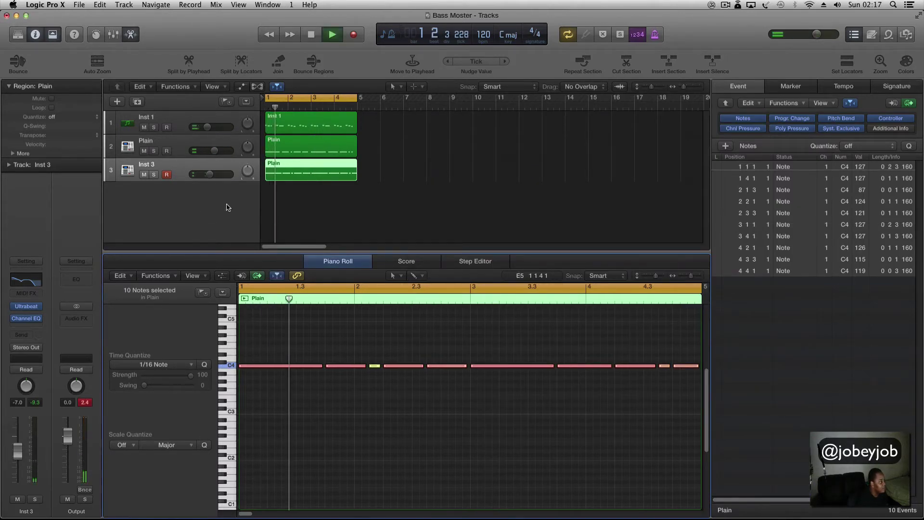
{"action": "left_click", "coordinate": [28, 309]}
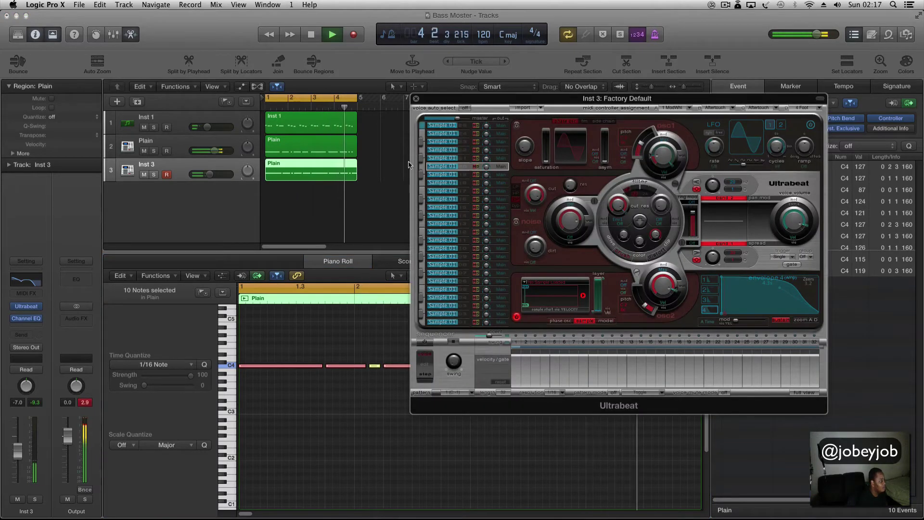
{"action": "key", "text": "space"}
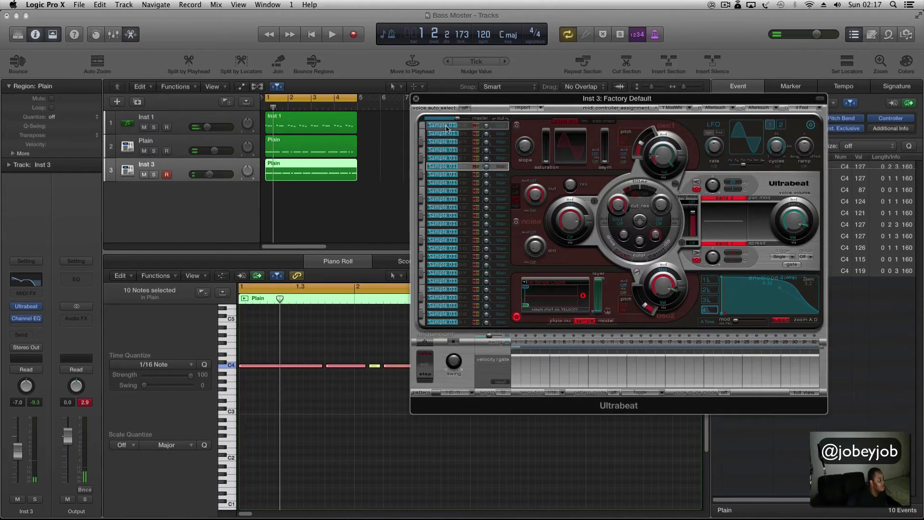
{"action": "left_click", "coordinate": [448, 127]}
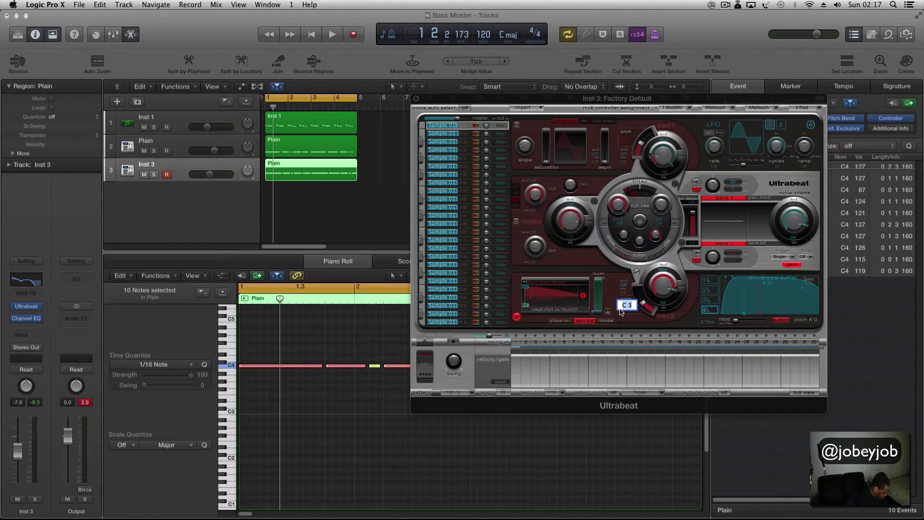
{"action": "key", "text": "space"}
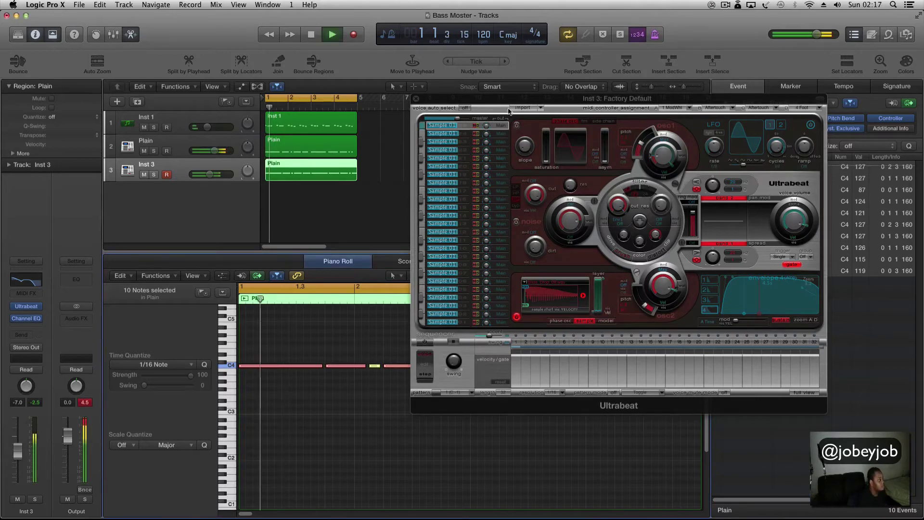
{"action": "key", "text": "v"}
{"action": "left_click", "coordinate": [469, 391]}
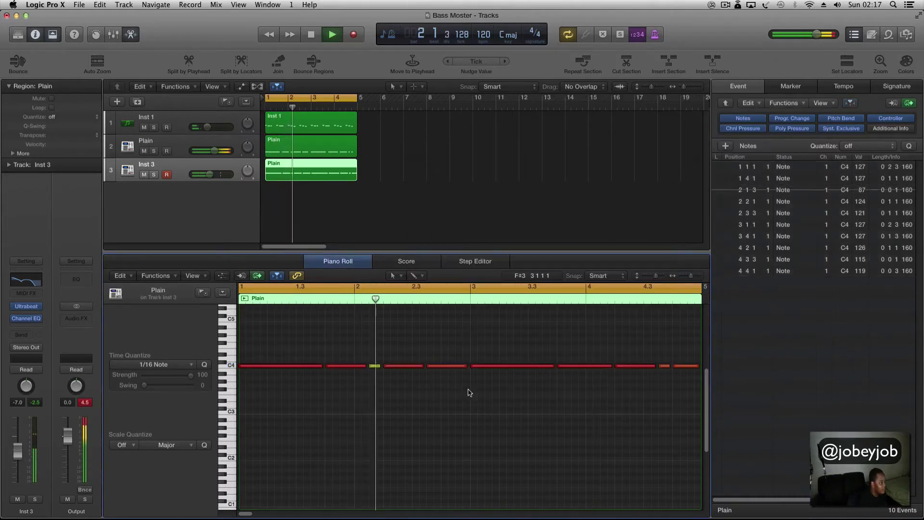
Select all the C4 bass notes, move them up to D4, and audition the loop with the notes deselected.
{"action": "key", "text": "space"}
{"action": "mouse_move", "coordinate": [442, 369]}
{"action": "left_mouse_down"}
{"action": "mouse_move", "coordinate": [442, 387]}
{"action": "mouse_move", "coordinate": [441, 336]}
{"action": "mouse_move", "coordinate": [443, 369]}
{"action": "left_mouse_up"}
{"action": "mouse_move", "coordinate": [443, 369]}
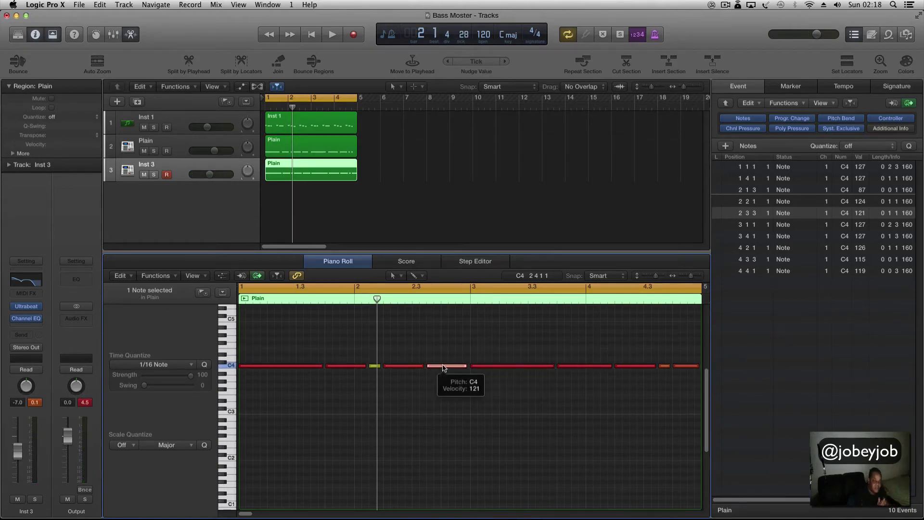
{"action": "left_click", "coordinate": [223, 369]}
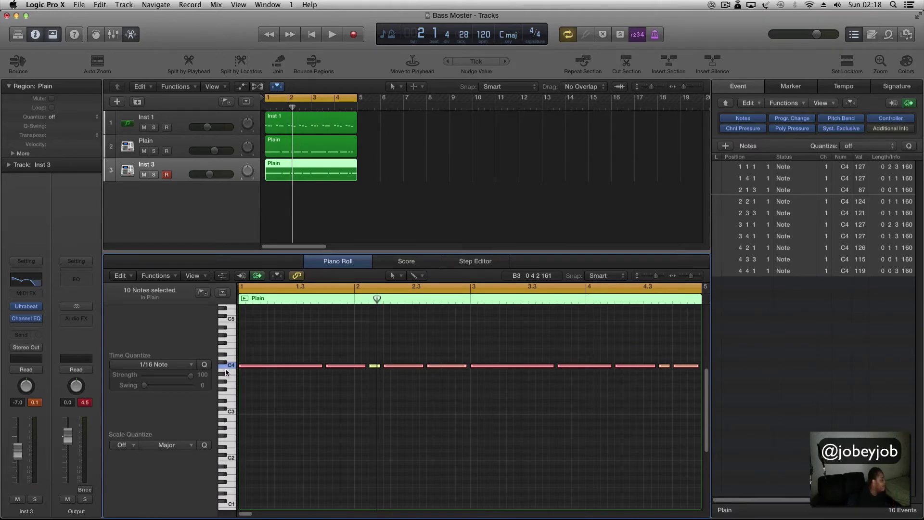
{"action": "key", "text": "space"}
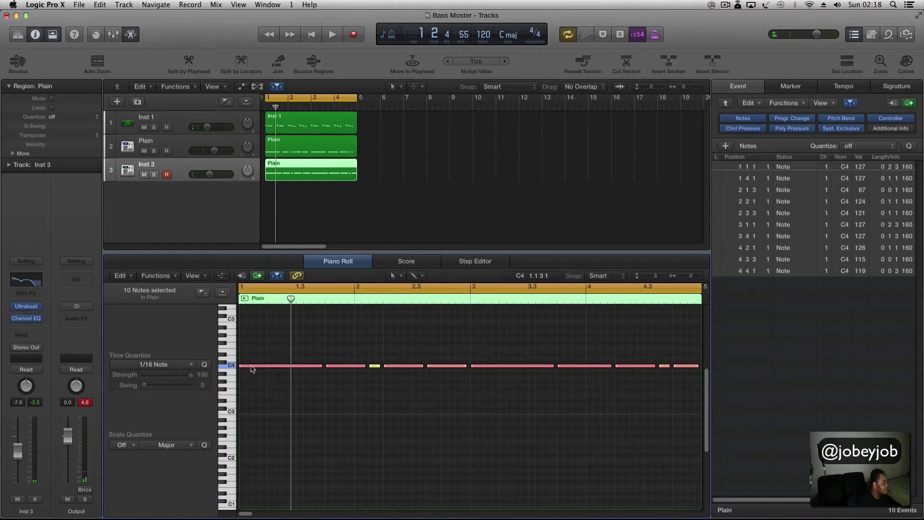
{"action": "left_click_drag", "start_coordinate": [251, 369], "coordinate": [253, 361]}
{"action": "left_click", "coordinate": [409, 386]}
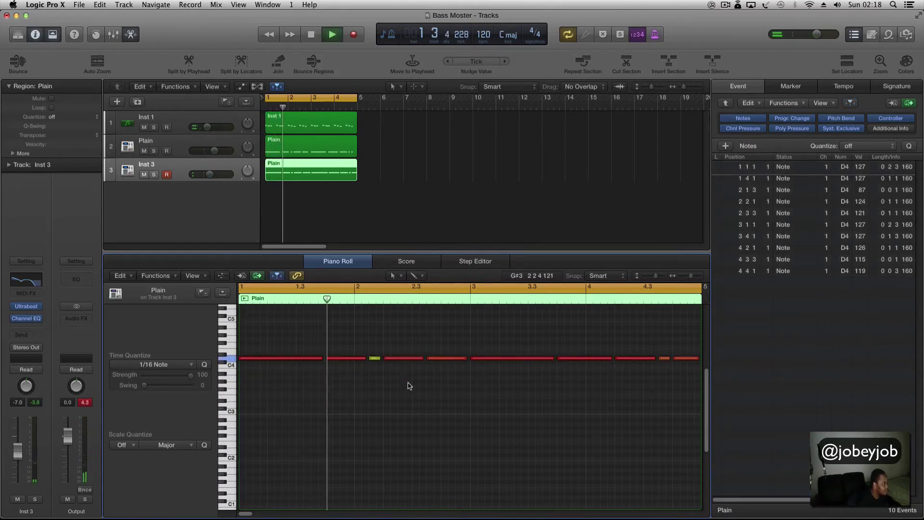
{"action": "key", "text": "space"}
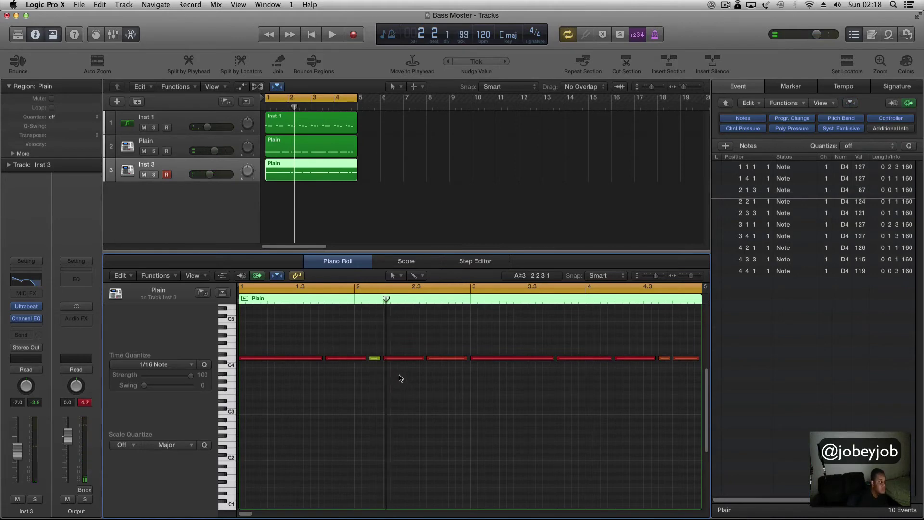
Raise the bass note at 2 2 1 to E4, lower the one at 2 3 3 to C4, and audition the change.
{"action": "left_click_drag", "start_coordinate": [398, 360], "coordinate": [448, 370]}
{"action": "key", "text": "space"}
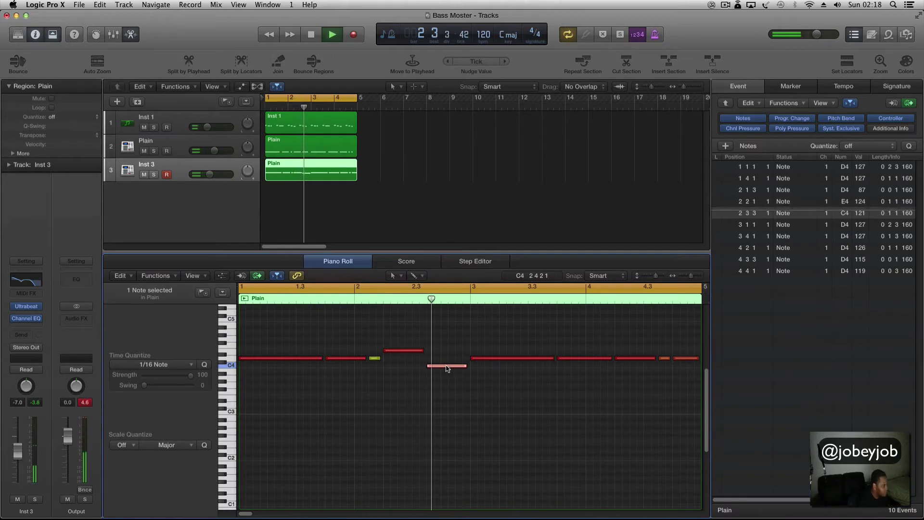
{"action": "key", "text": "space"}
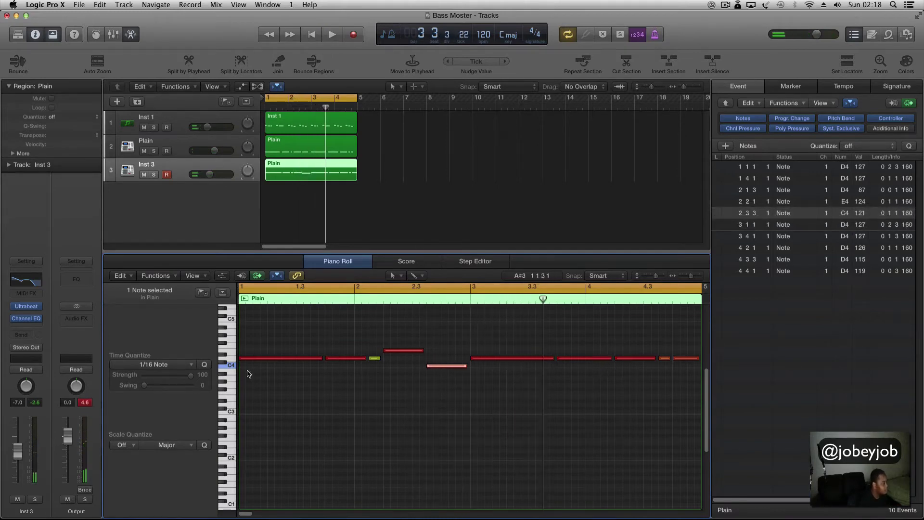
Select all the bass notes, play the loop to check the melody, and clear the selection.
{"action": "left_click", "coordinate": [266, 383]}
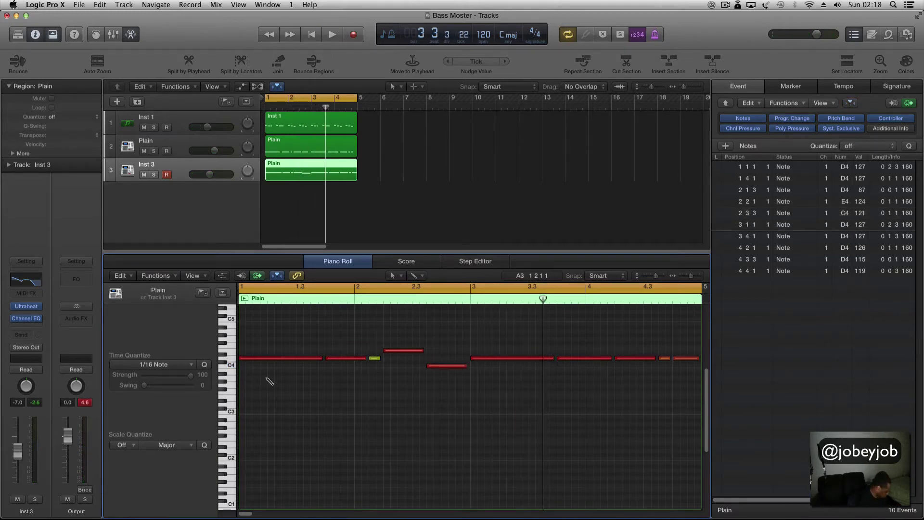
{"action": "key", "text": "super+a"}
{"action": "left_click_drag", "start_coordinate": [261, 362], "coordinate": [260, 361]}
{"action": "key", "text": "space"}
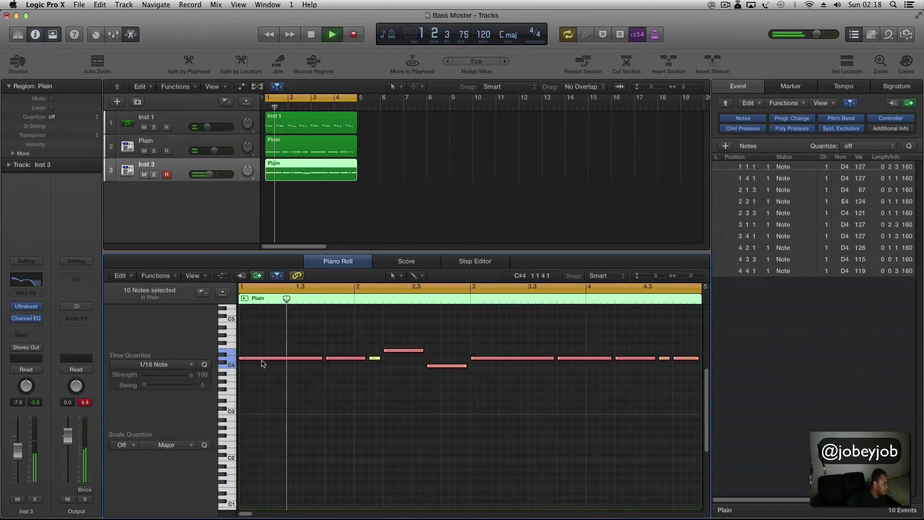
{"action": "left_click", "coordinate": [520, 408]}
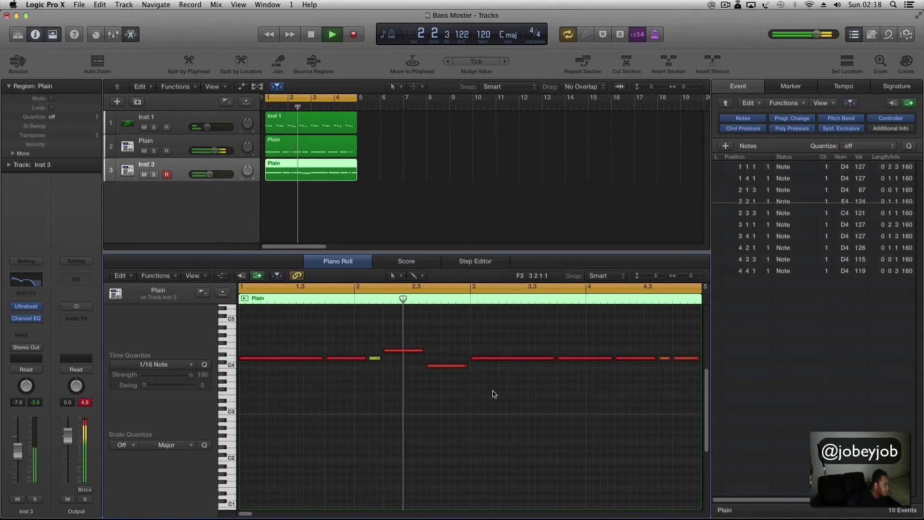
{"action": "key", "text": "space"}
Lower the bass note at 2 3 3 to A3, play the loop, and hide the Event List to widen the workspace.
{"action": "left_click_drag", "start_coordinate": [449, 368], "coordinate": [450, 378]}
{"action": "key", "text": "space"}
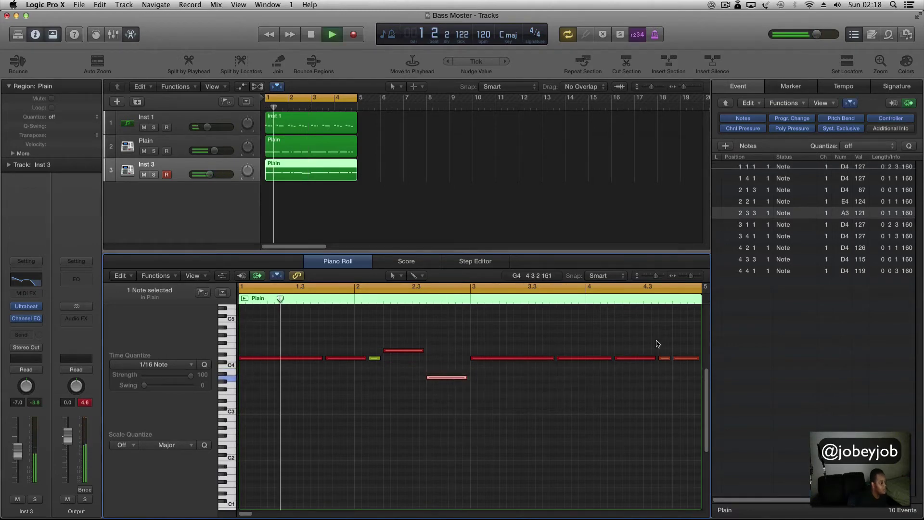
{"action": "left_click", "coordinate": [907, 34]}
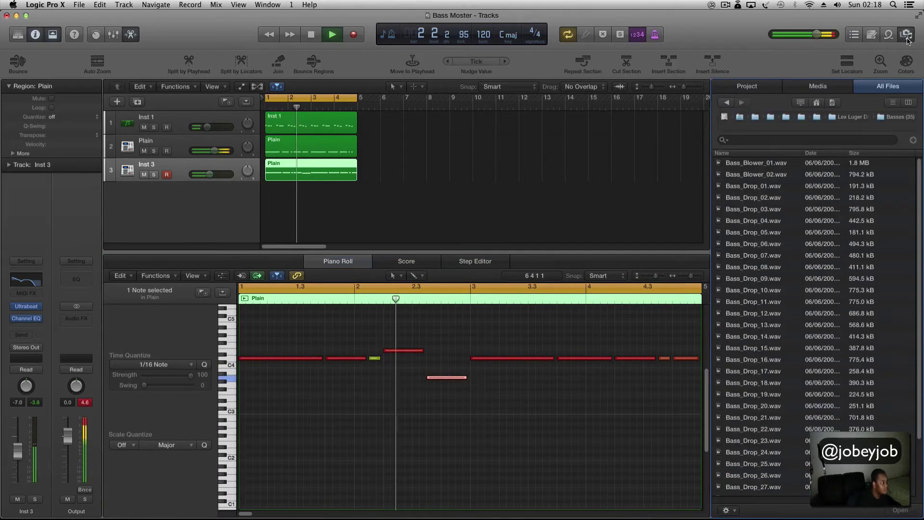
{"action": "left_click", "coordinate": [907, 35]}
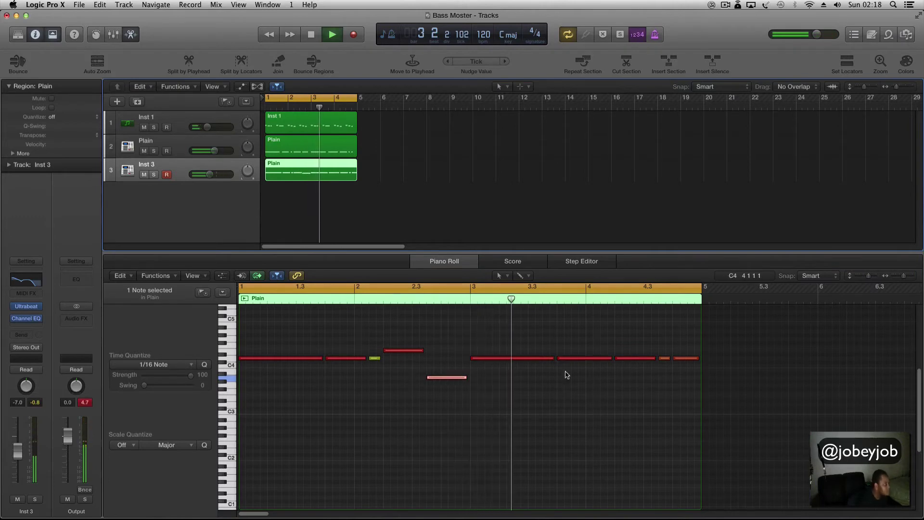
{"action": "key", "text": "space"}
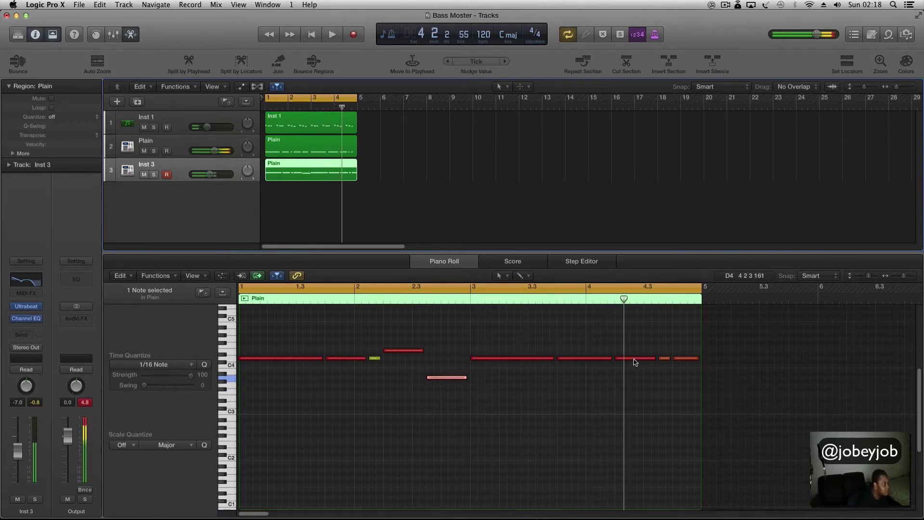
Raise the bass notes at 4 2 1 and 4 3 3 to E4 and the last one to G4, then audition and deselect.
{"action": "left_click_drag", "start_coordinate": [635, 362], "coordinate": [688, 342]}
{"action": "key", "text": "space"}
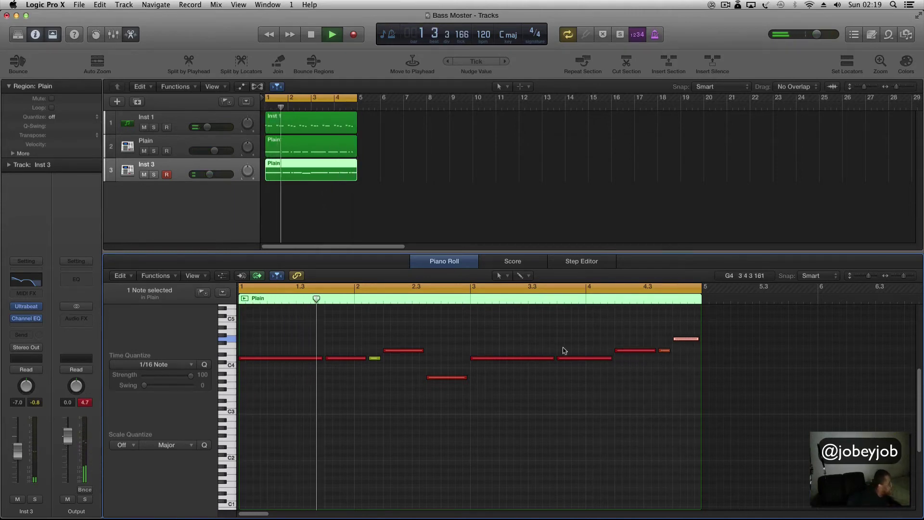
{"action": "key", "text": "space"}
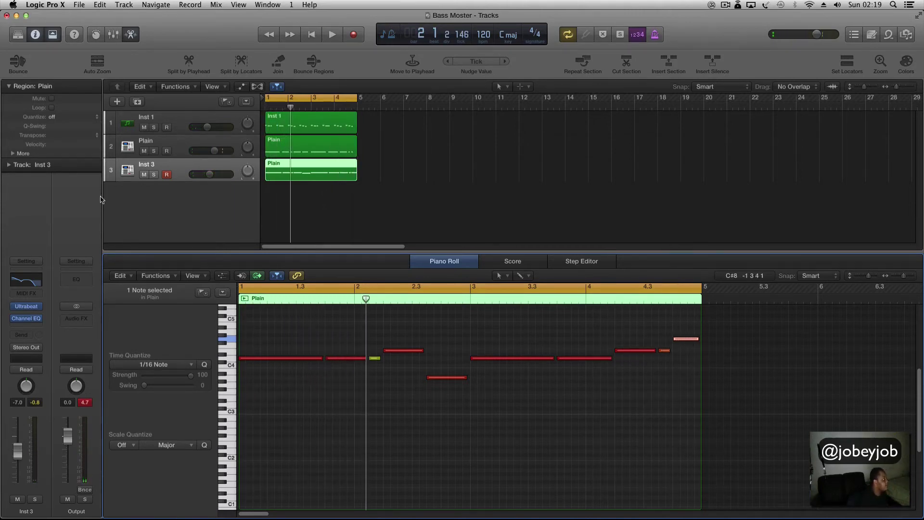
{"action": "left_click", "coordinate": [316, 410]}
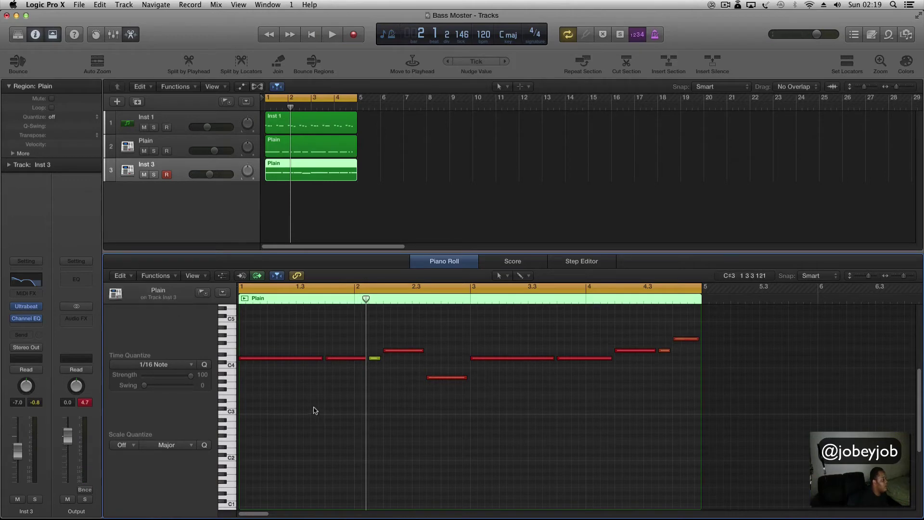
Set the Inst 3 bass region's transpose to +12 and play the loop from the start to check it.
{"action": "left_click", "coordinate": [96, 136]}
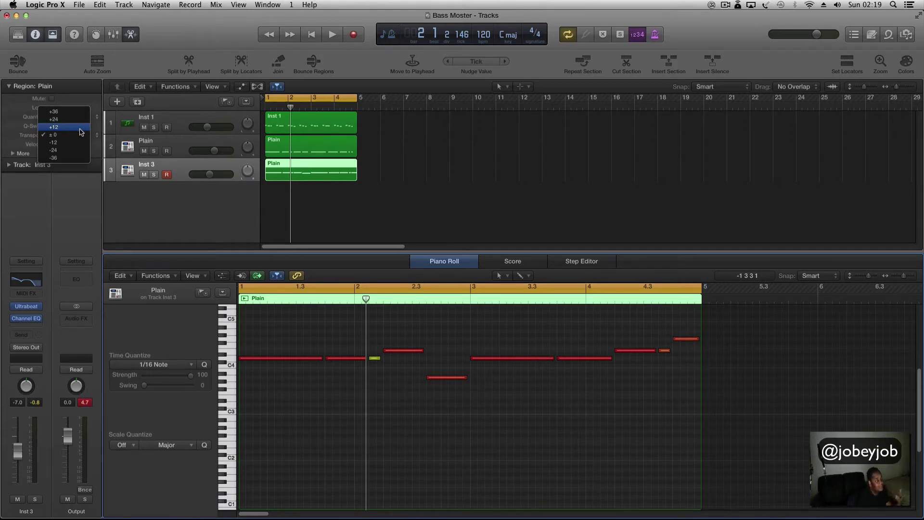
{"action": "left_click", "coordinate": [528, 3]}
{"action": "left_click", "coordinate": [725, 5]}
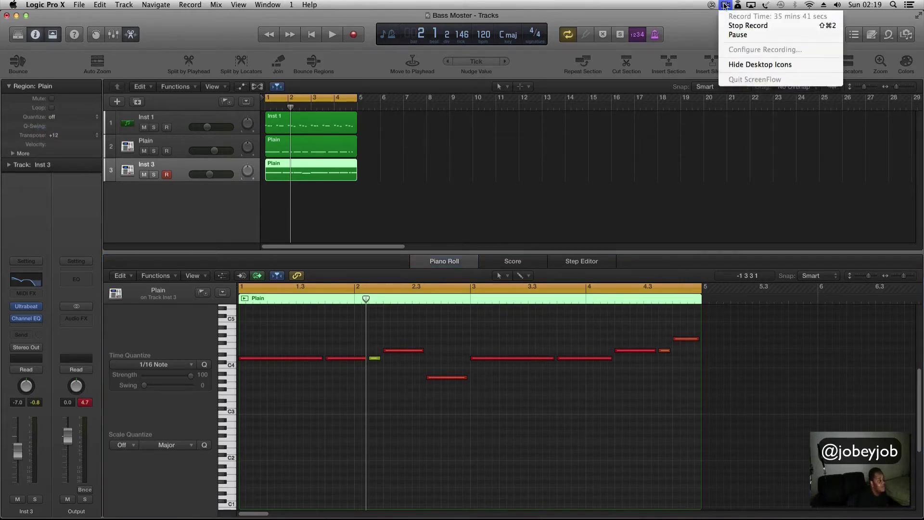
{"action": "left_click", "coordinate": [546, 332]}
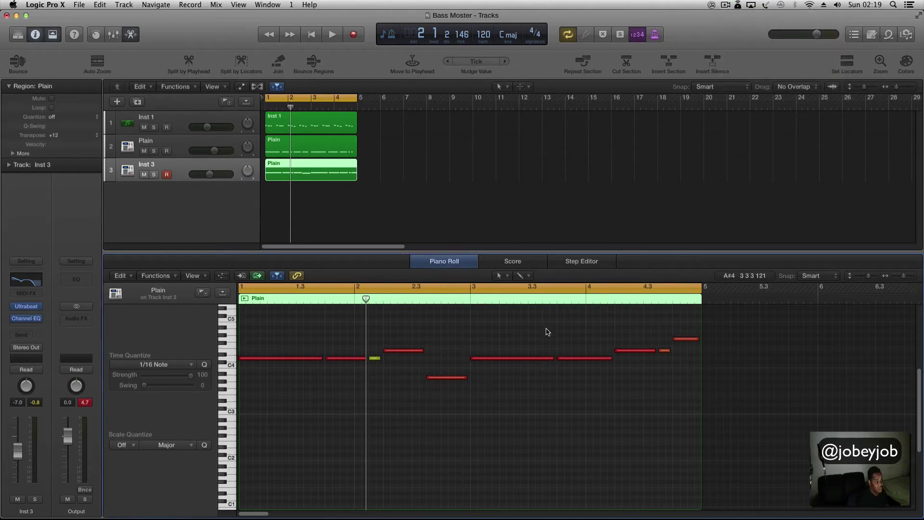
{"action": "key", "text": "space"}
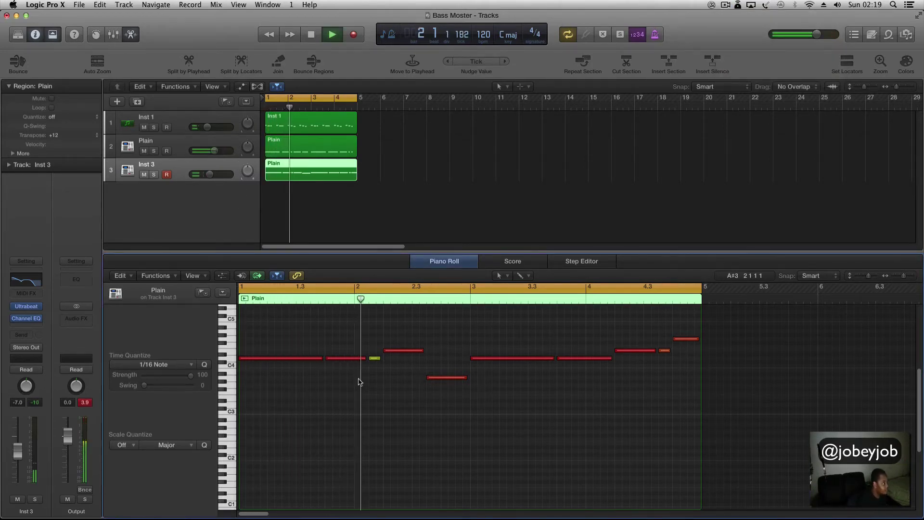
{"action": "key", "text": "space"}
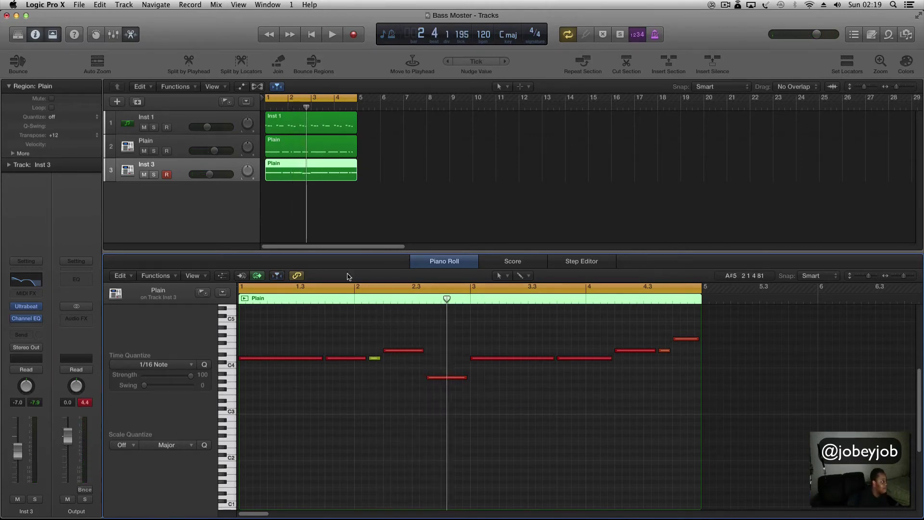
{"action": "key", "text": "Return"}
{"action": "key", "text": "space"}
{"action": "key", "text": "space"}
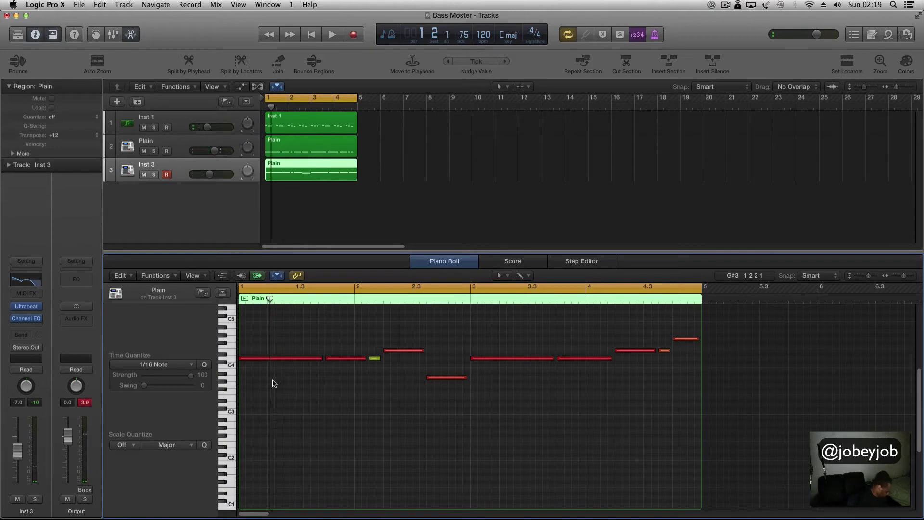
Select all the Inst 3 bass notes, raise them one semitone, and audition the loop with the notes deselected.
{"action": "key", "text": "super+a"}
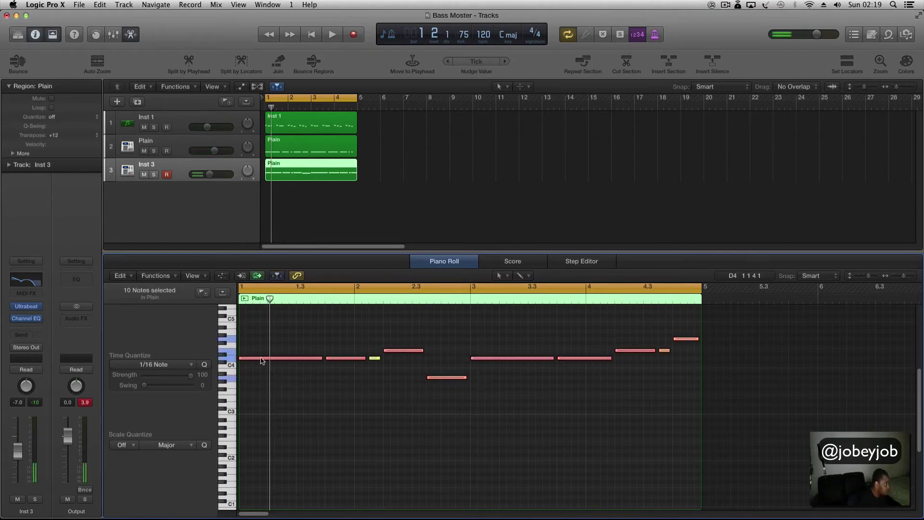
{"action": "left_click_drag", "start_coordinate": [262, 361], "coordinate": [261, 356]}
{"action": "key", "text": "space"}
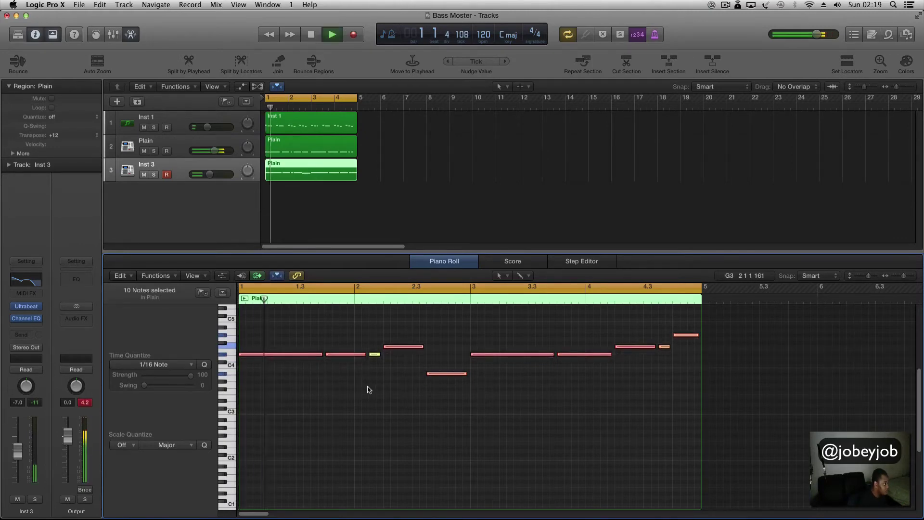
{"action": "left_click", "coordinate": [368, 385]}
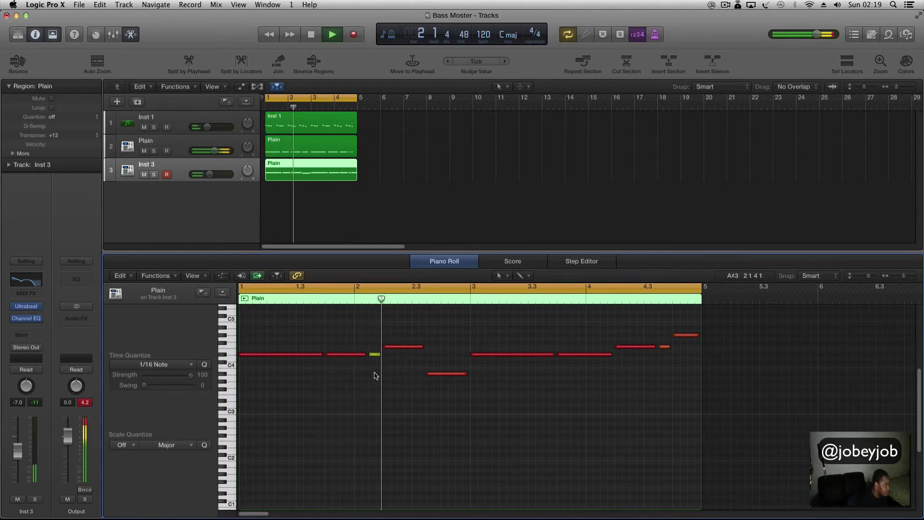
{"action": "key", "text": "space"}
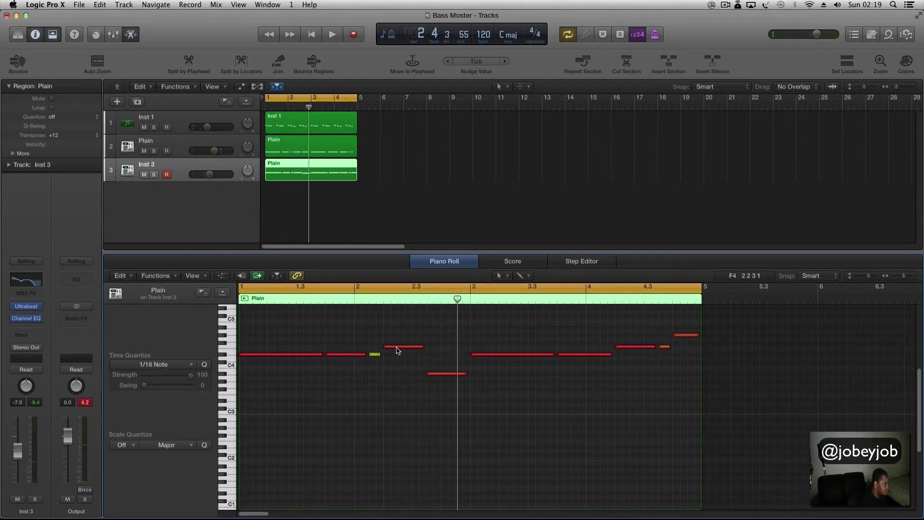
Try the bass note at 2 2 1 on F♯4 and the one at 2 3 3 on A3, auditioning each change.
{"action": "left_click_drag", "start_coordinate": [398, 351], "coordinate": [401, 344]}
{"action": "key", "text": "space"}
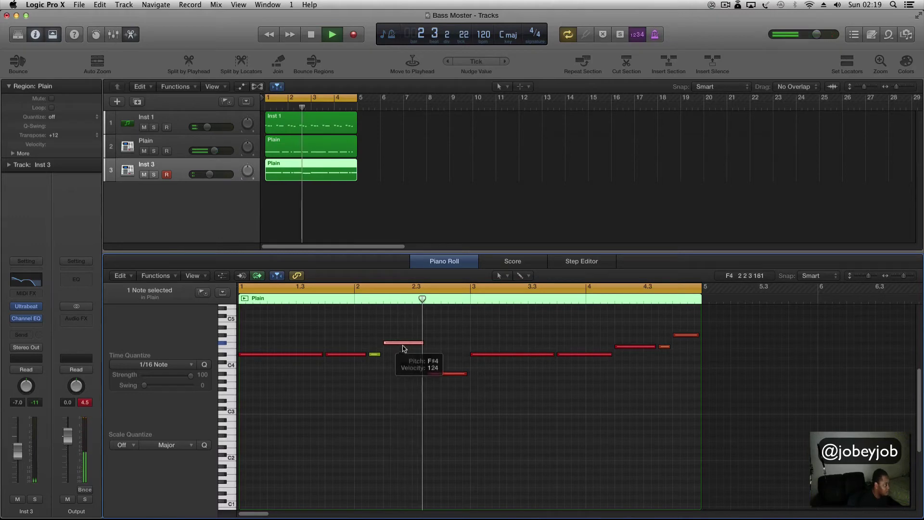
{"action": "key", "text": "space"}
{"action": "left_click_drag", "start_coordinate": [403, 346], "coordinate": [437, 385]}
{"action": "key", "text": "space"}
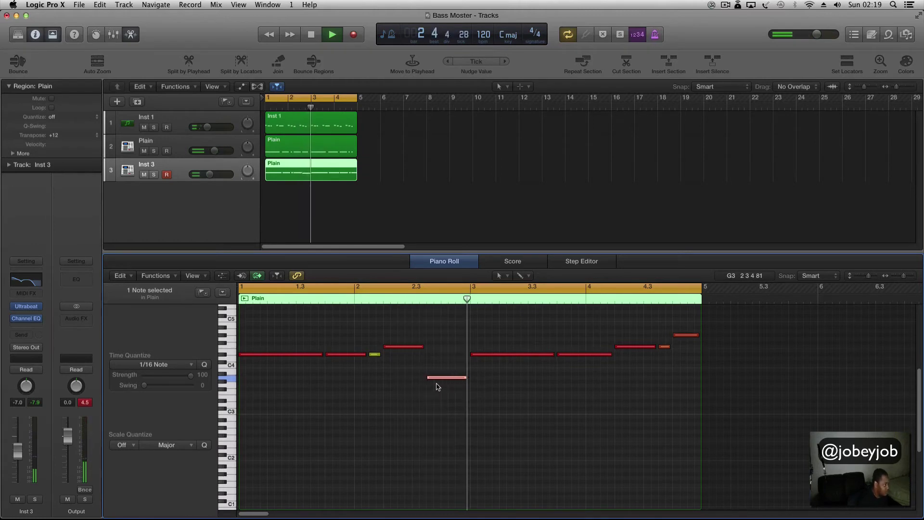
{"action": "key", "text": "space"}
Raise the bass note at 2 3 3 to C4, audition the loop, and lower the last note to G4.
{"action": "left_click_drag", "start_coordinate": [437, 377], "coordinate": [442, 367]}
{"action": "key", "text": "space"}
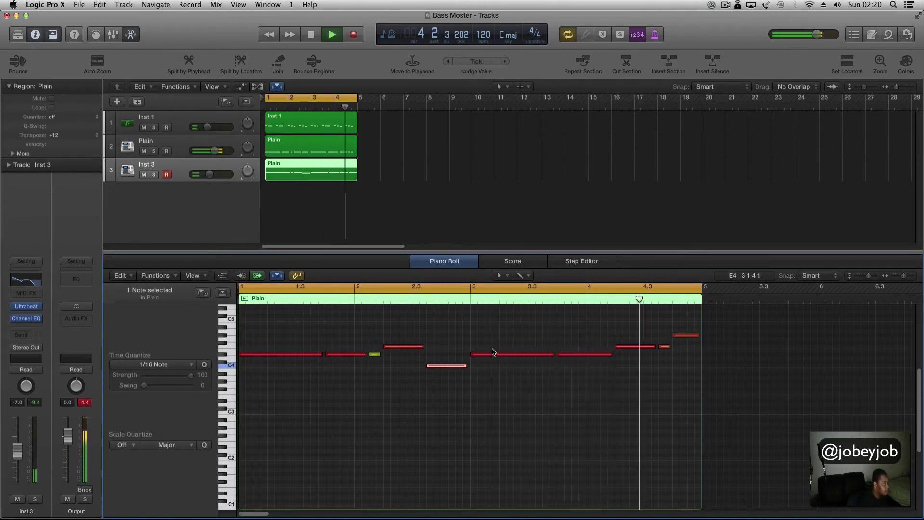
{"action": "key", "text": "space"}
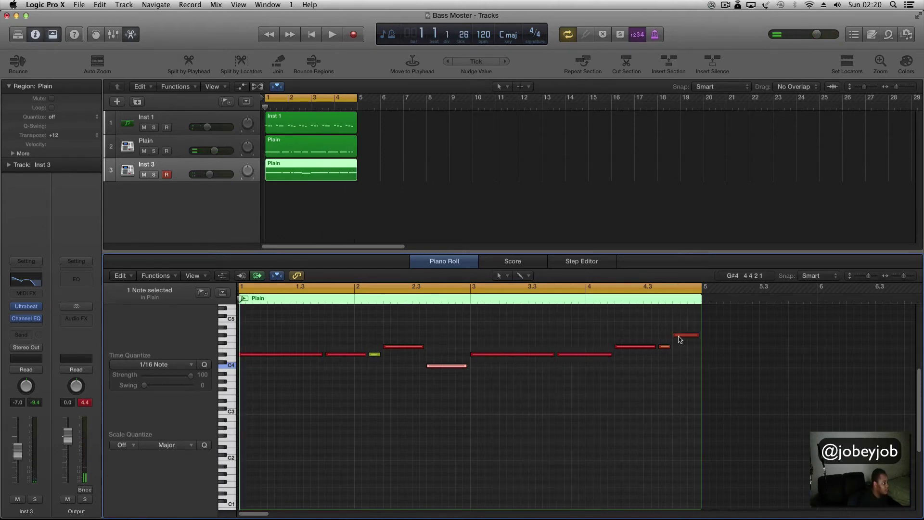
{"action": "left_click_drag", "start_coordinate": [684, 339], "coordinate": [684, 341]}
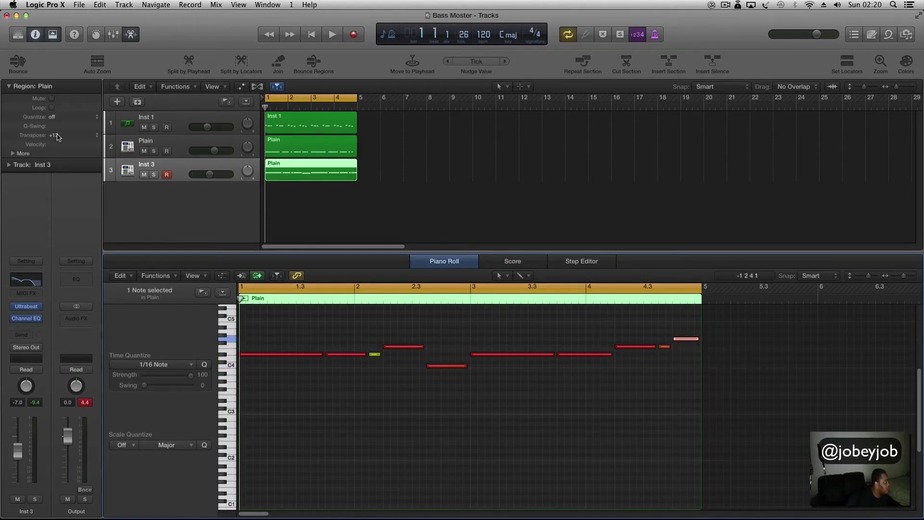
Try a transpose of -12 on the region on track Inst 3, and reset its transpose to 0.
{"action": "left_click", "coordinate": [96, 138]}
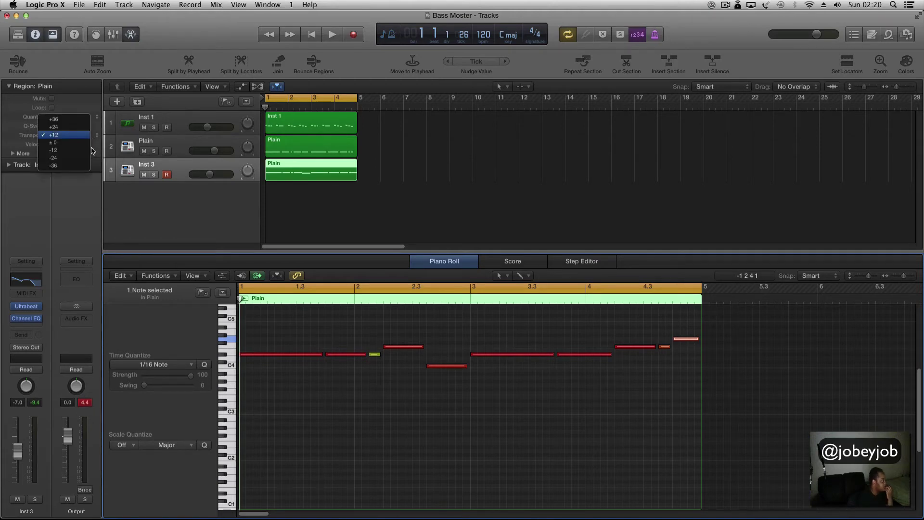
{"action": "left_click", "coordinate": [64, 152]}
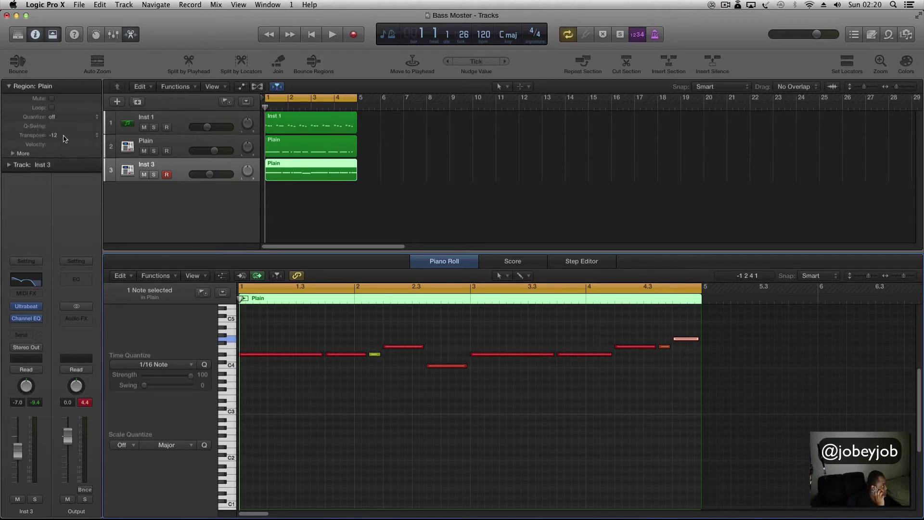
{"action": "left_click", "coordinate": [97, 136]}
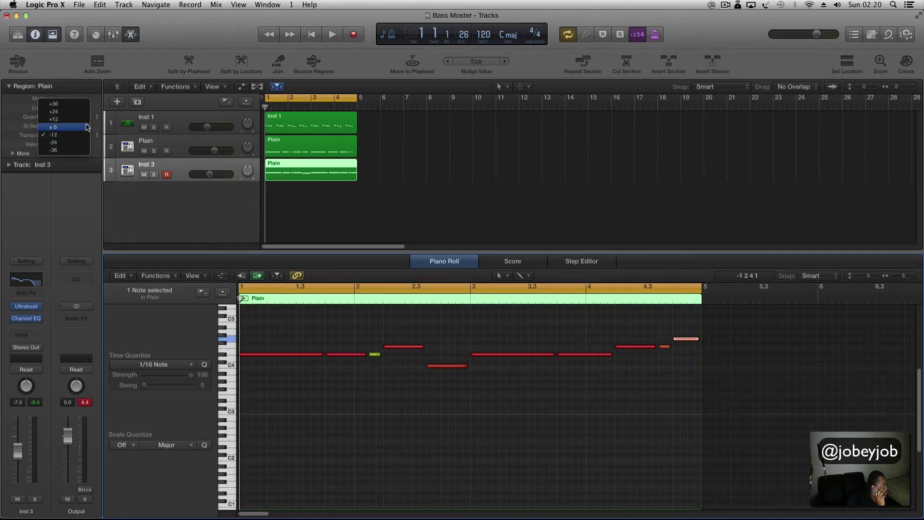
{"action": "left_click", "coordinate": [87, 127]}
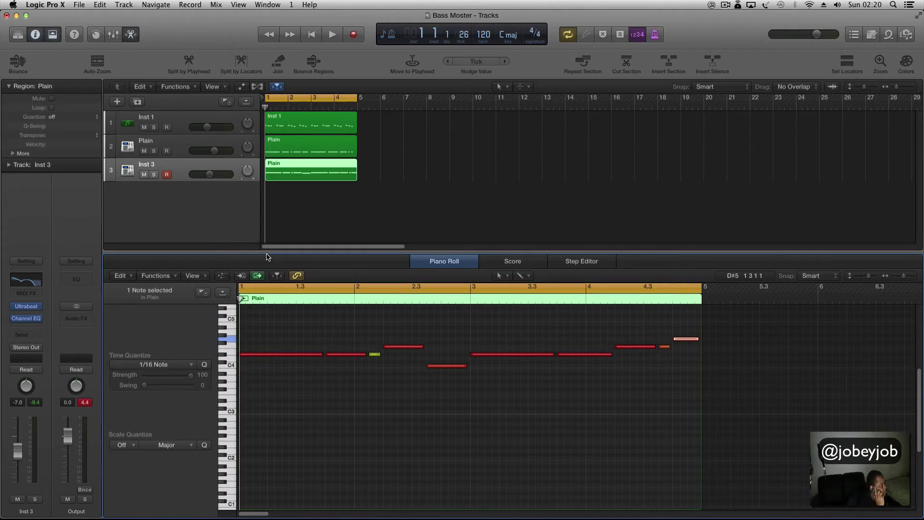
Raise the last note of the Inst 3 region to A4 and audition the loop.
{"action": "key", "text": "space"}
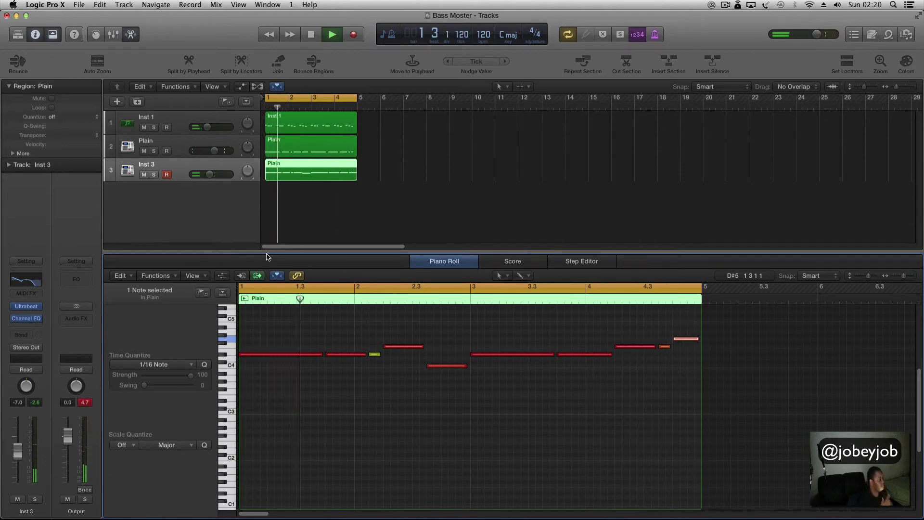
{"action": "left_click", "coordinate": [683, 340]}
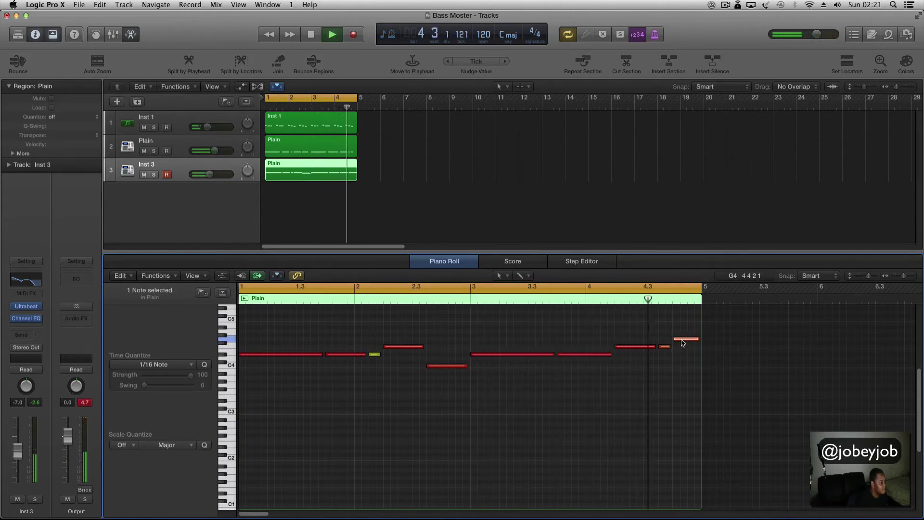
{"action": "key", "text": "space"}
{"action": "mouse_move", "coordinate": [681, 344]}
{"action": "left_mouse_down"}
{"action": "mouse_move", "coordinate": [681, 370]}
{"action": "mouse_move", "coordinate": [683, 333]}
{"action": "left_mouse_up"}
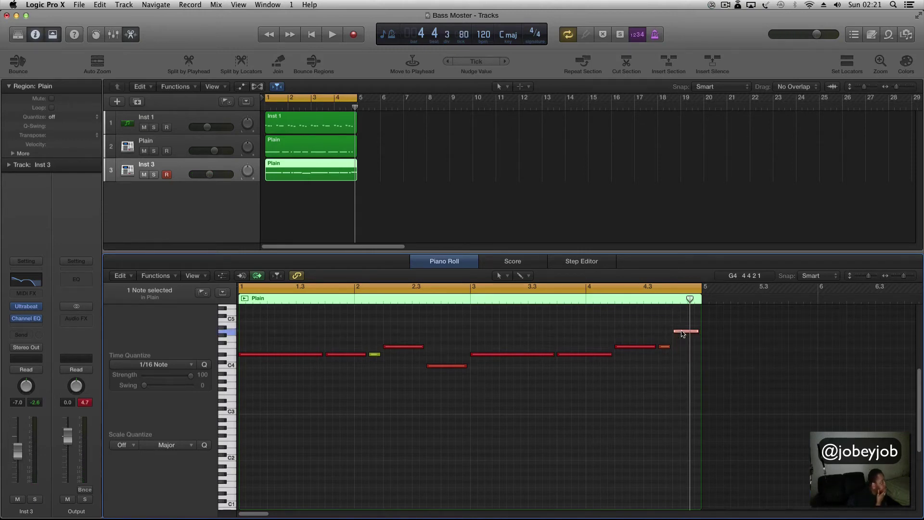
{"action": "key", "text": "space"}
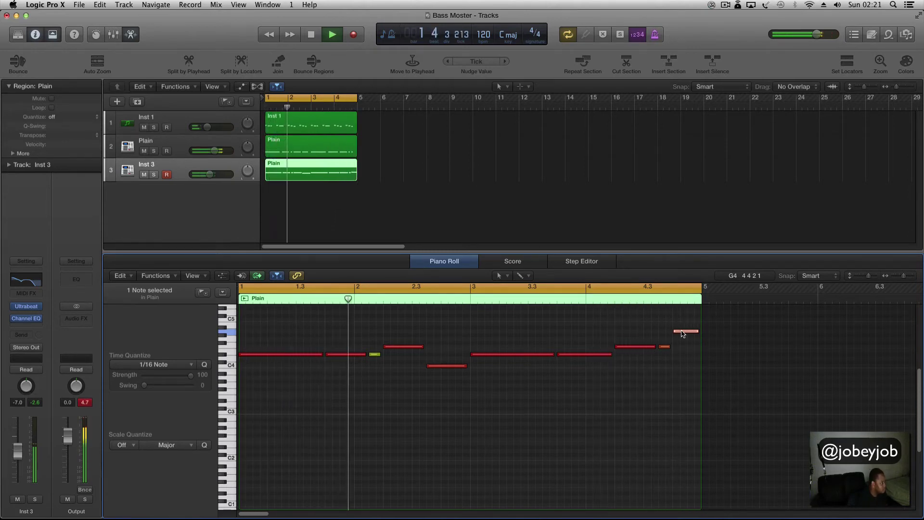
{"action": "key", "text": "space"}
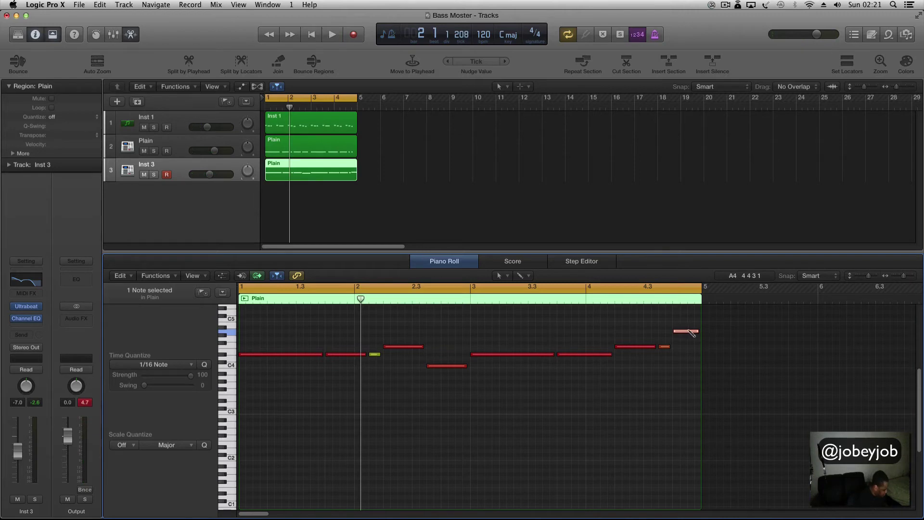
{"action": "mouse_move", "coordinate": [689, 332]}
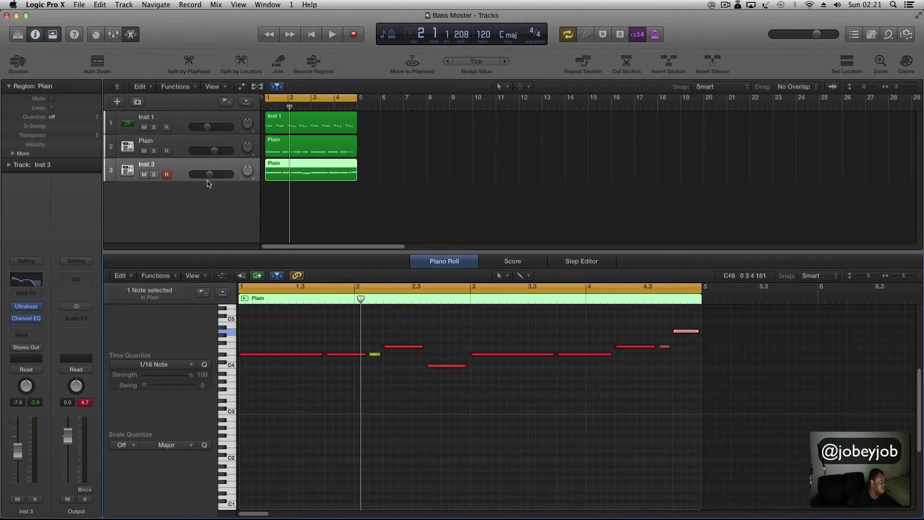
Create a fourth software instrument track and load a stereo Ultrabeat drum synth on it.
{"action": "double_click", "coordinate": [195, 204]}
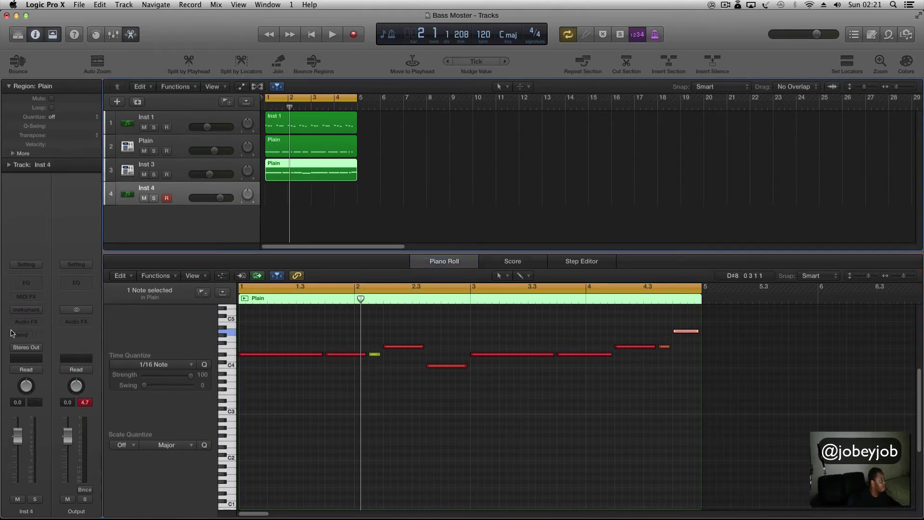
{"action": "left_click", "coordinate": [32, 311]}
{"action": "mouse_move", "coordinate": [48, 431]}
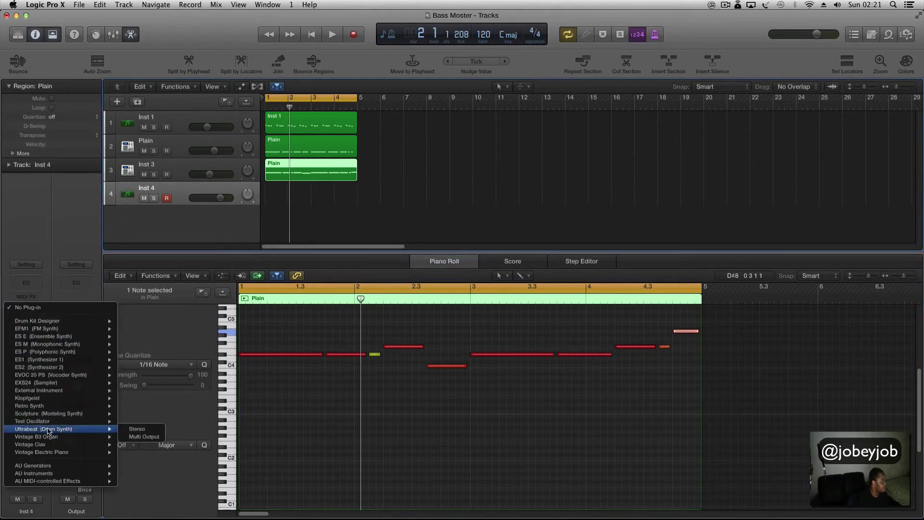
{"action": "left_click", "coordinate": [137, 430]}
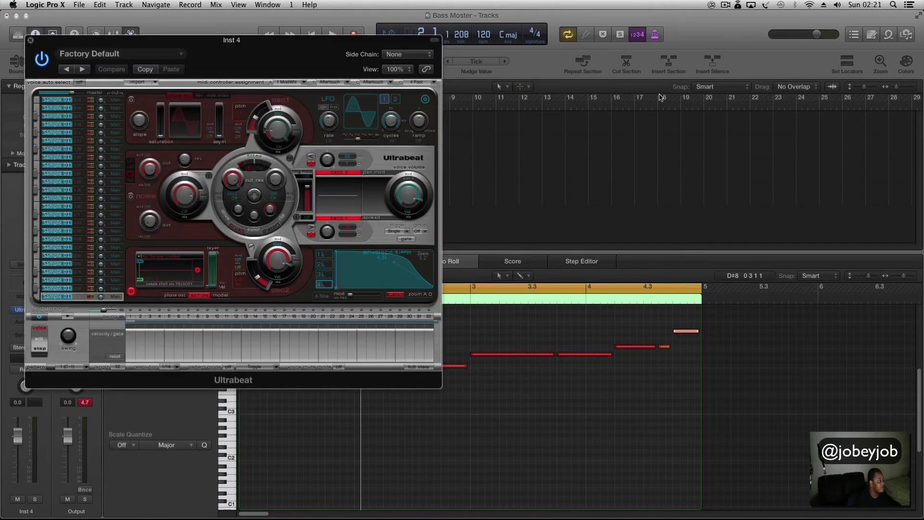
Load Chant_03.wav from the Chants (21) folder into the lowest Ultrabeat voice and audition it.
{"action": "left_click", "coordinate": [908, 35]}
{"action": "left_click", "coordinate": [842, 118]}
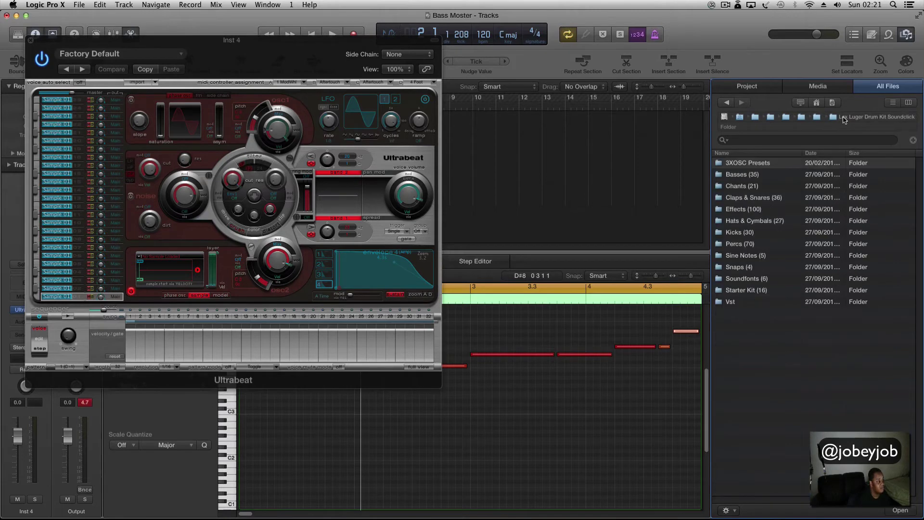
{"action": "double_click", "coordinate": [735, 186]}
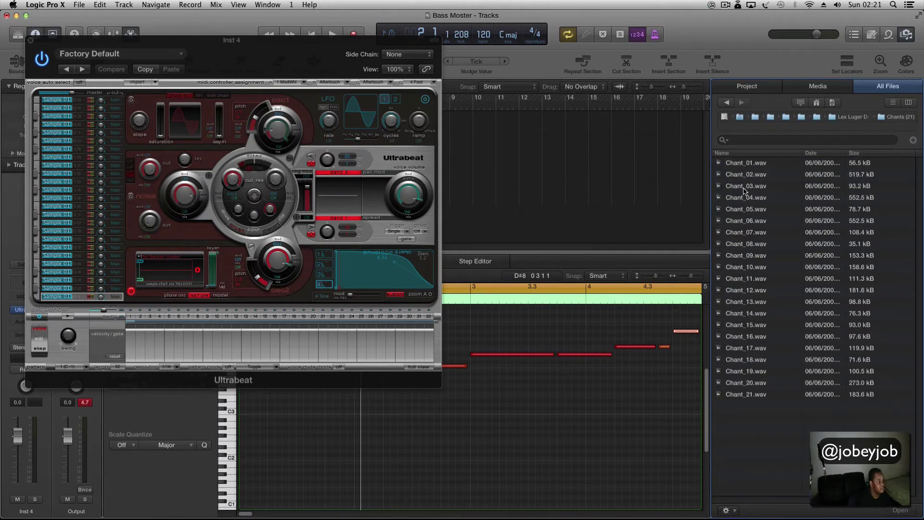
{"action": "left_click_drag", "start_coordinate": [745, 191], "coordinate": [131, 275]}
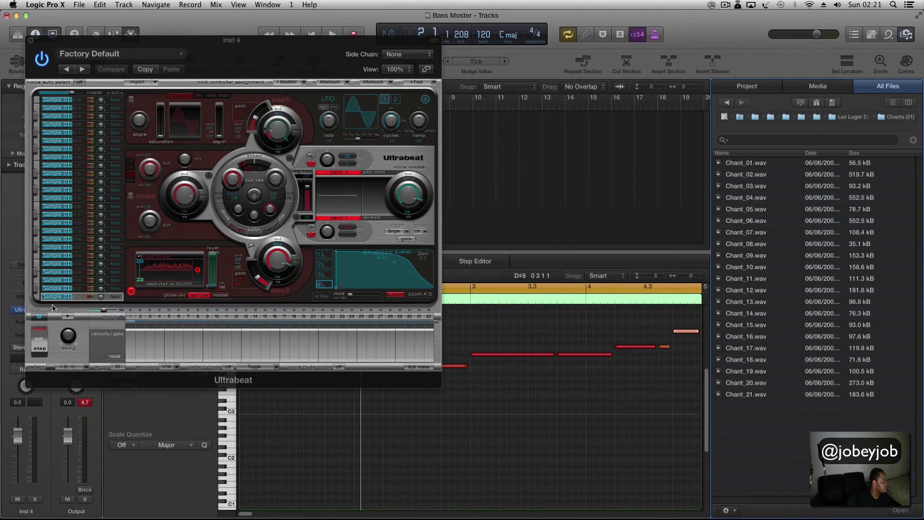
{"action": "left_click", "coordinate": [34, 301]}
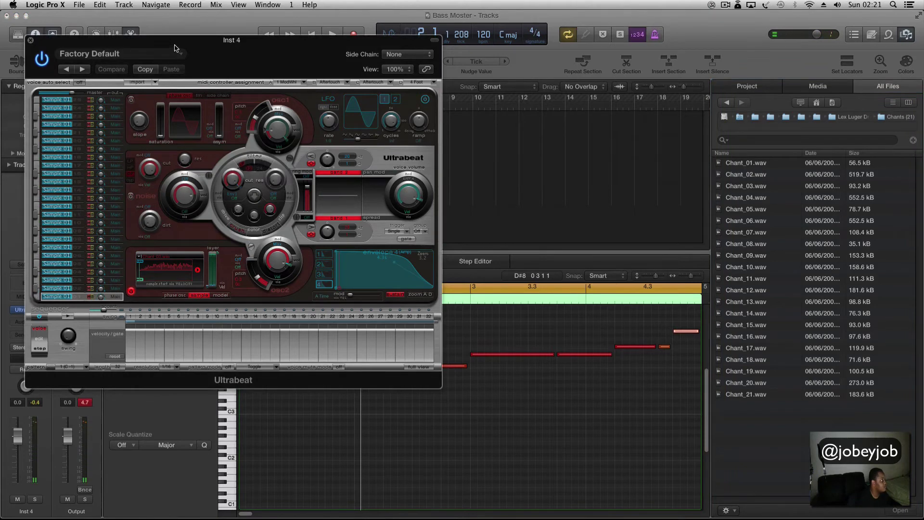
Program the chant on steps 5, 13, 21 and 29 of Ultrabeat's step sequencer while the loop plays.
{"action": "left_click_drag", "start_coordinate": [176, 48], "coordinate": [372, 24]}
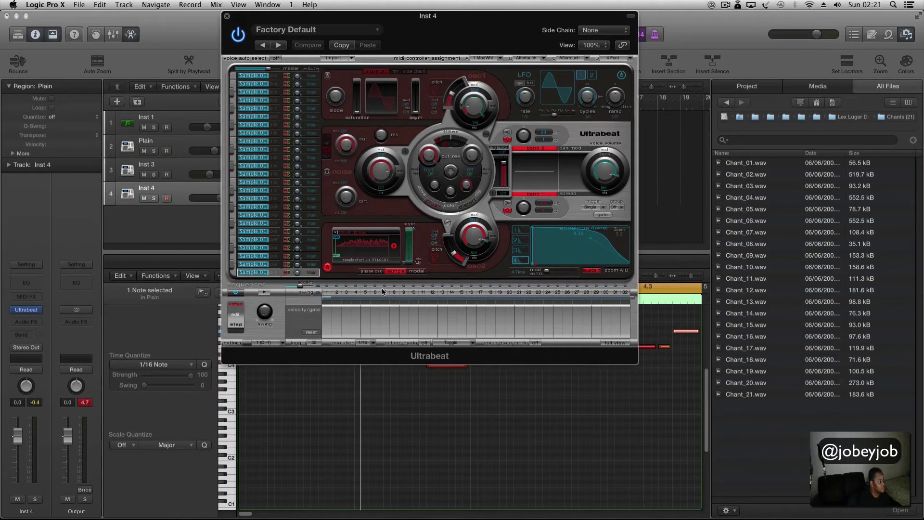
{"action": "key", "text": "space"}
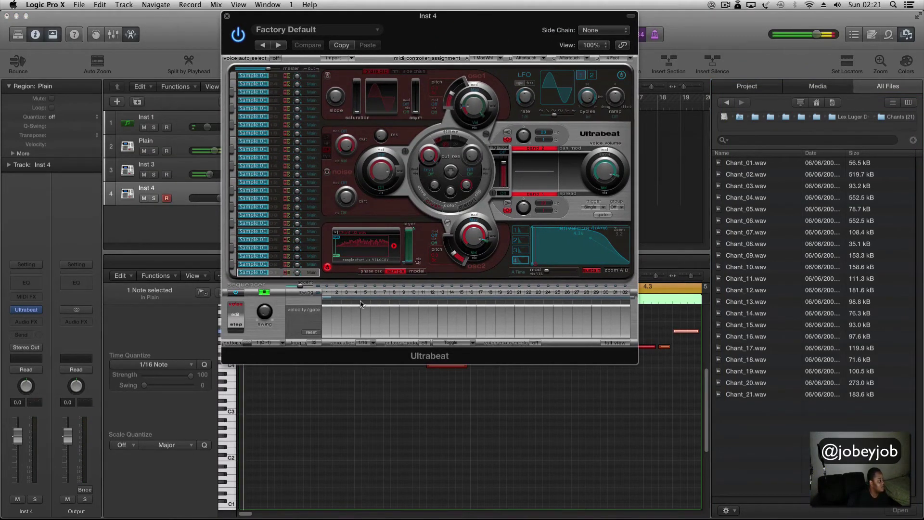
{"action": "key", "text": "space"}
{"action": "key", "text": "space"}
{"action": "left_click", "coordinate": [367, 293]}
{"action": "left_click", "coordinate": [442, 292]}
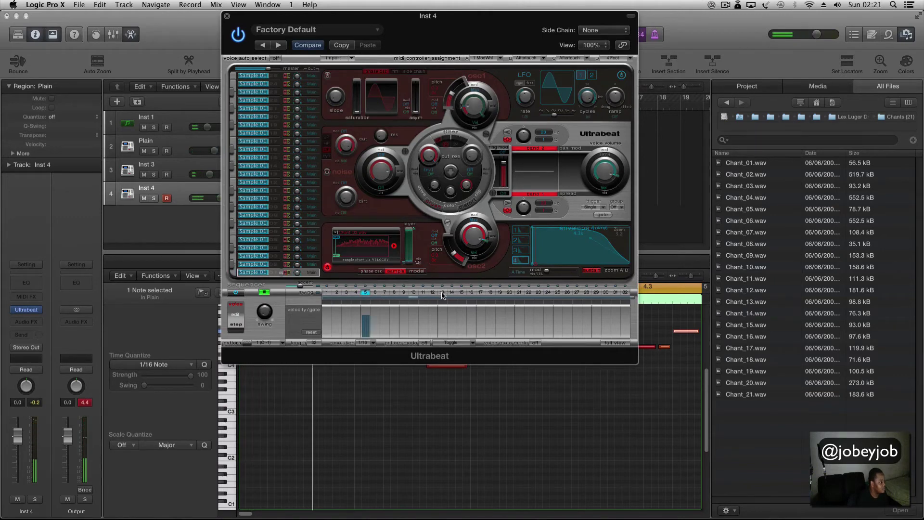
{"action": "left_click", "coordinate": [519, 293]}
{"action": "left_click", "coordinate": [596, 293]}
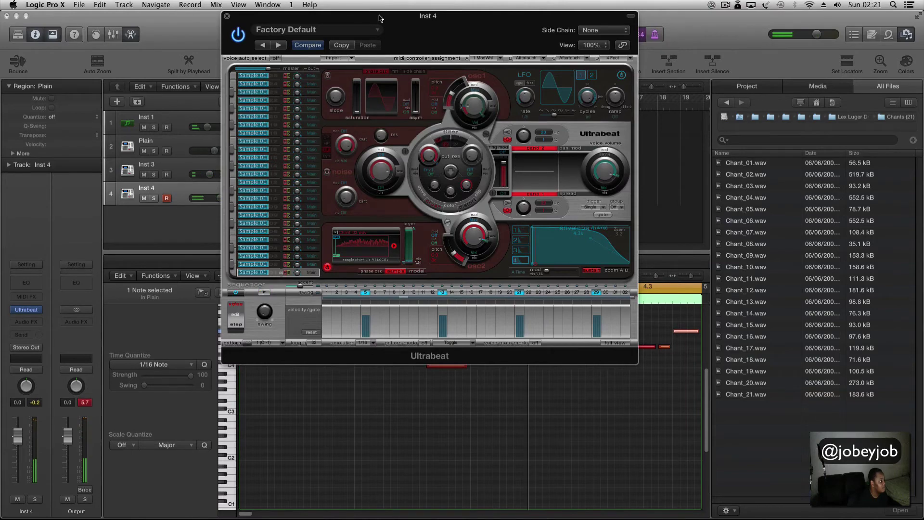
Place the Ultrabeat pattern as regions at bars 1 and 3 of track Inst 4, and turn off the step sequencer.
{"action": "left_click_drag", "start_coordinate": [379, 18], "coordinate": [621, 18]}
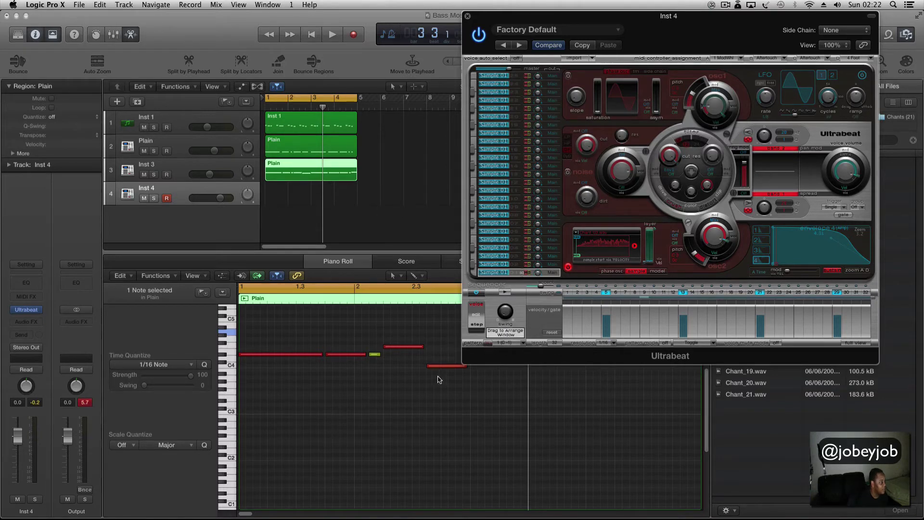
{"action": "left_click_drag", "start_coordinate": [276, 198], "coordinate": [337, 195]}
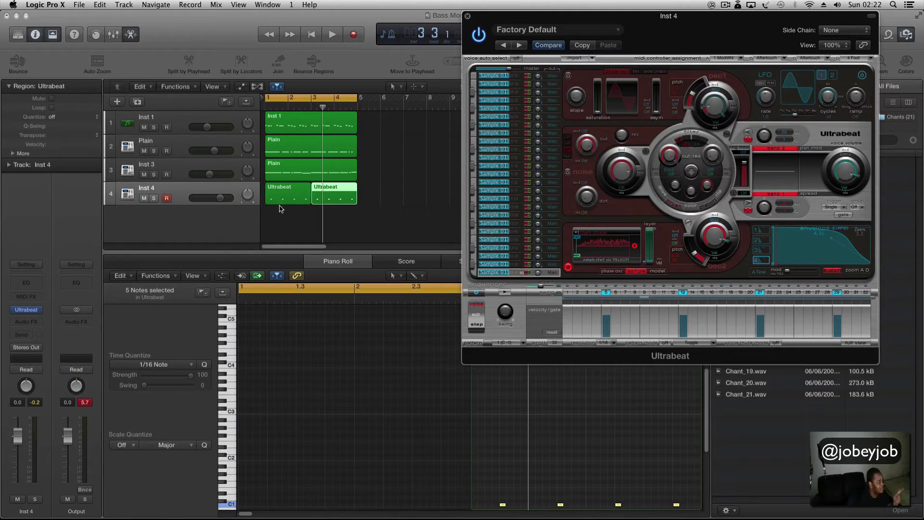
{"action": "left_click", "coordinate": [474, 293]}
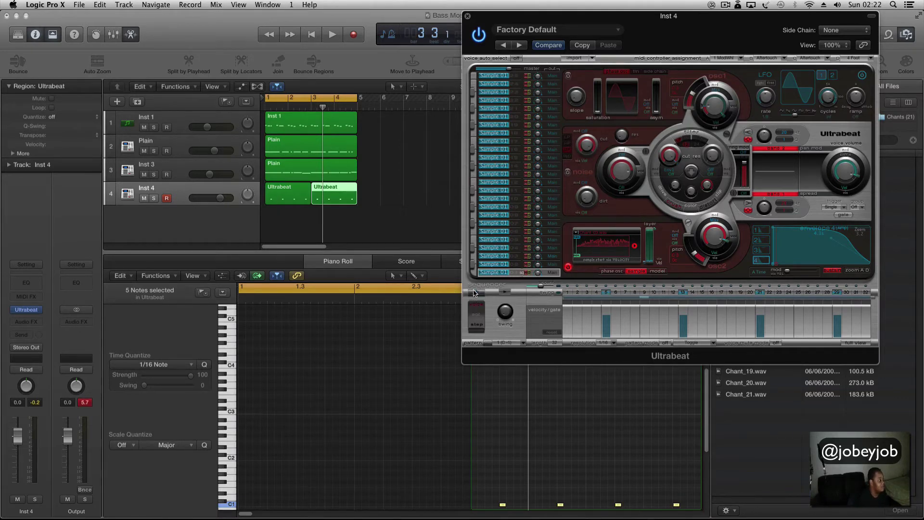
Insert an Echo effect on Inst 4, set its wet level to 11% during playback, and close the Ultrabeat window.
{"action": "left_click", "coordinate": [28, 322]}
{"action": "mouse_move", "coordinate": [42, 343]}
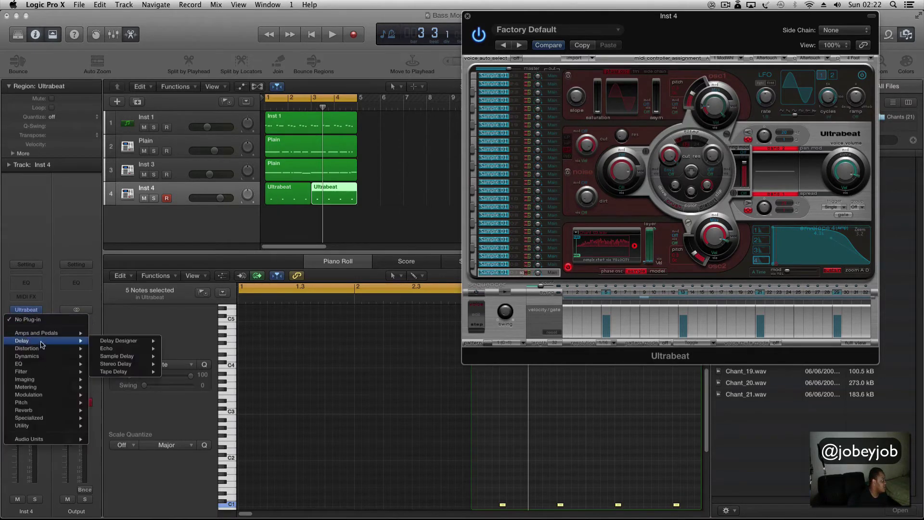
{"action": "mouse_move", "coordinate": [147, 349]}
{"action": "left_click", "coordinate": [180, 349]}
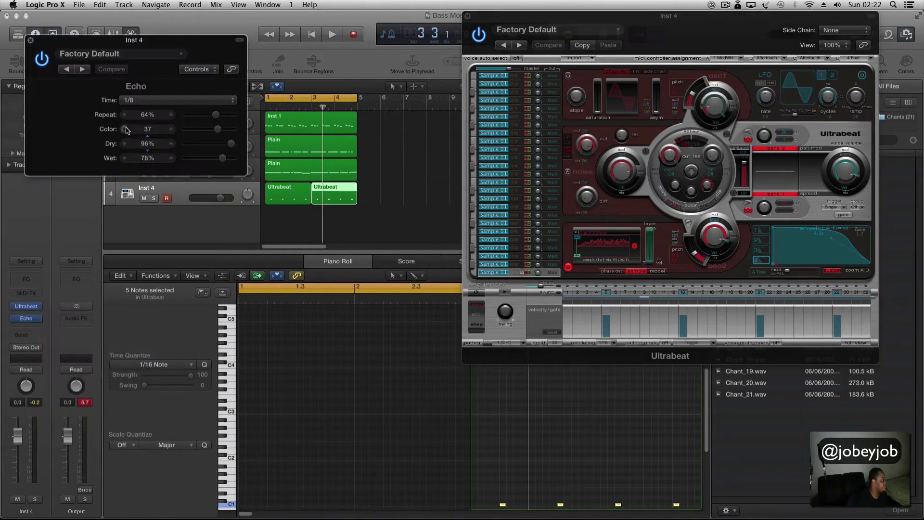
{"action": "key", "text": "space"}
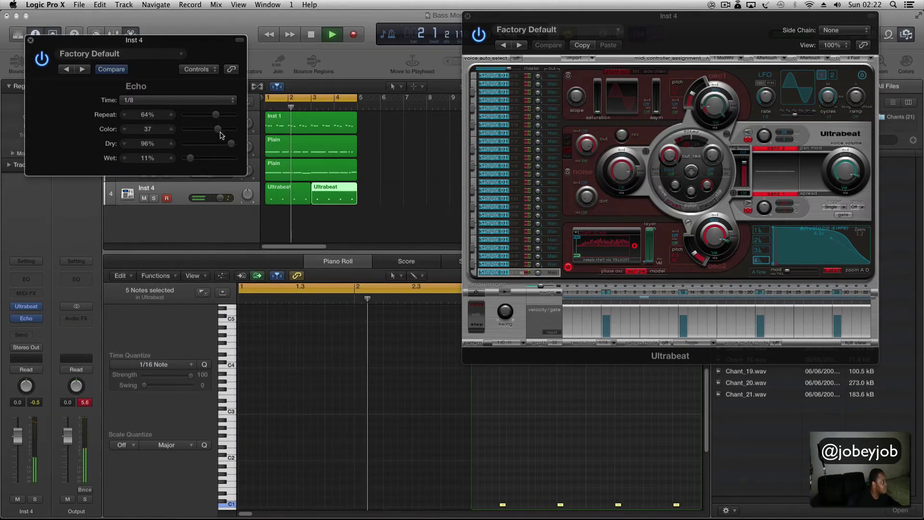
{"action": "key", "text": "space"}
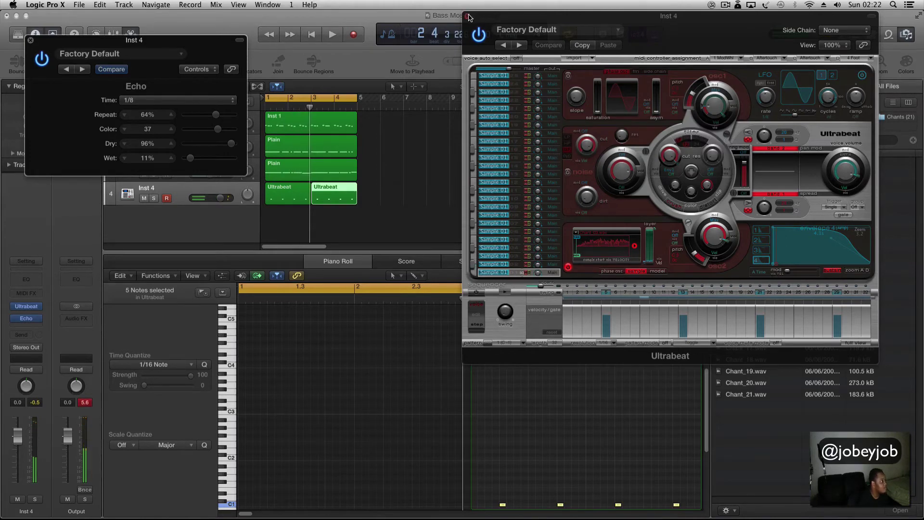
{"action": "left_click", "coordinate": [467, 16]}
Insert a PlatinumVerb reverb after the Echo on Inst 4 and move its window clear of the channel strip.
{"action": "left_click", "coordinate": [23, 321]}
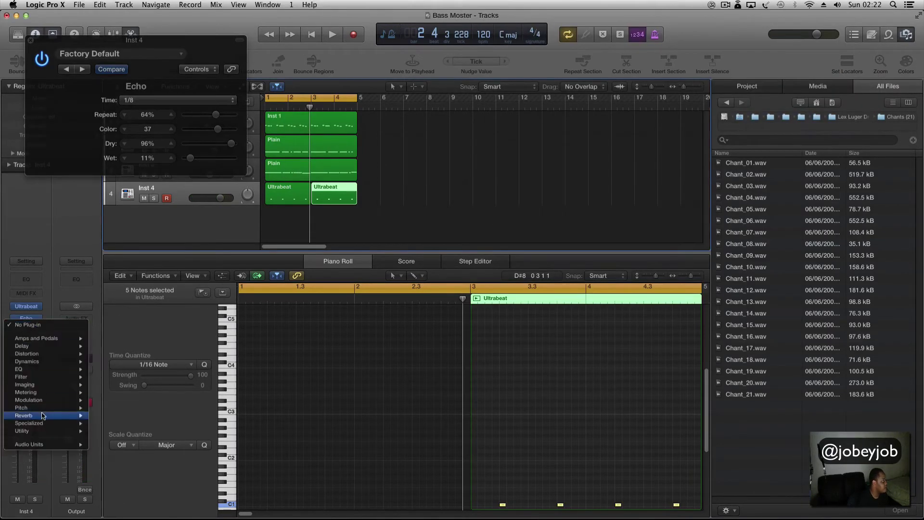
{"action": "mouse_move", "coordinate": [44, 416]}
{"action": "mouse_move", "coordinate": [129, 424]}
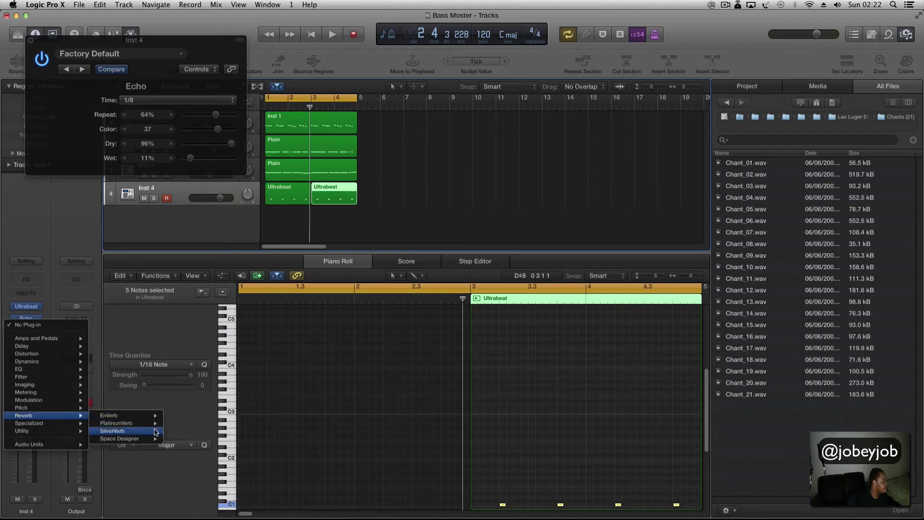
{"action": "left_click", "coordinate": [178, 423]}
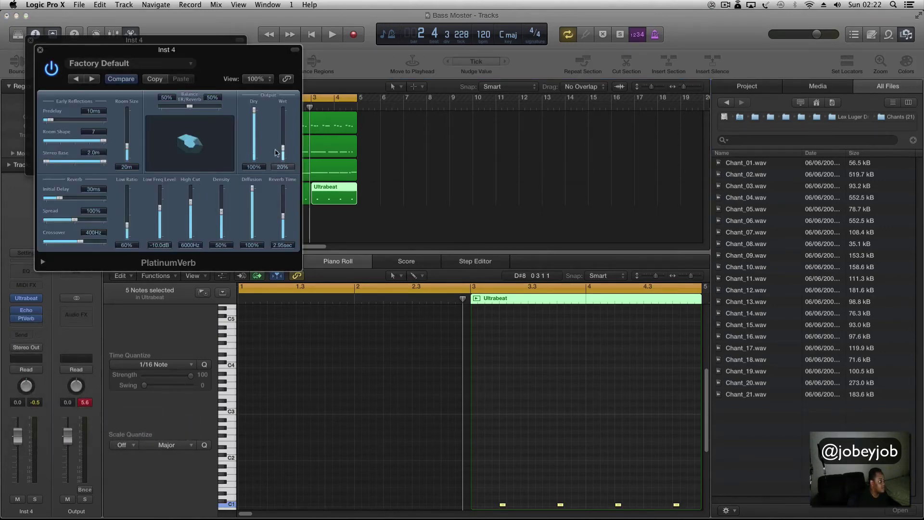
{"action": "left_click_drag", "start_coordinate": [110, 57], "coordinate": [426, 91]}
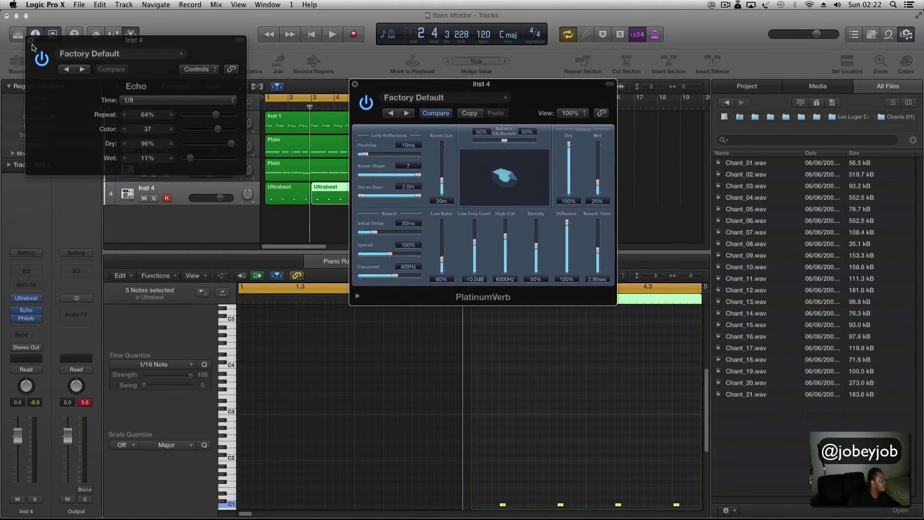
Lower the Inst 4 volume to -9.0 dB, play the loop, and close the Echo and PlatinumVerb windows.
{"action": "left_click", "coordinate": [30, 41]}
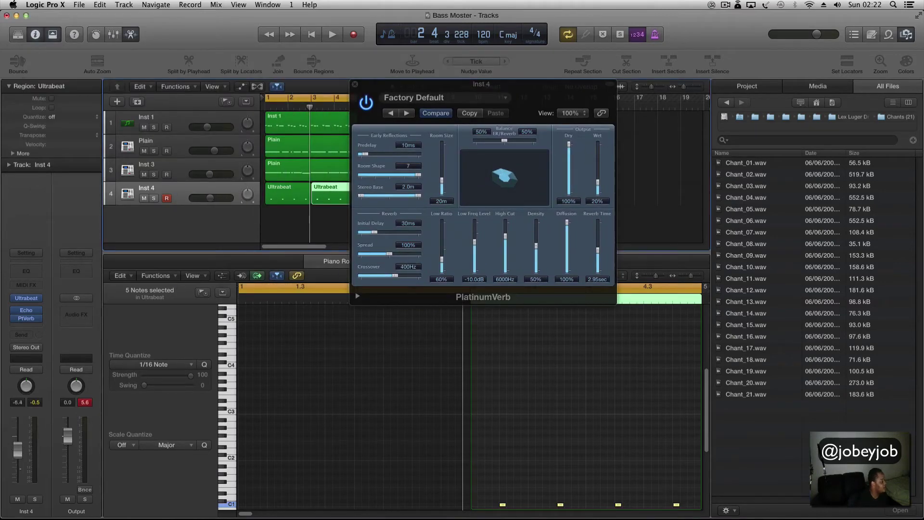
{"action": "key", "text": "space"}
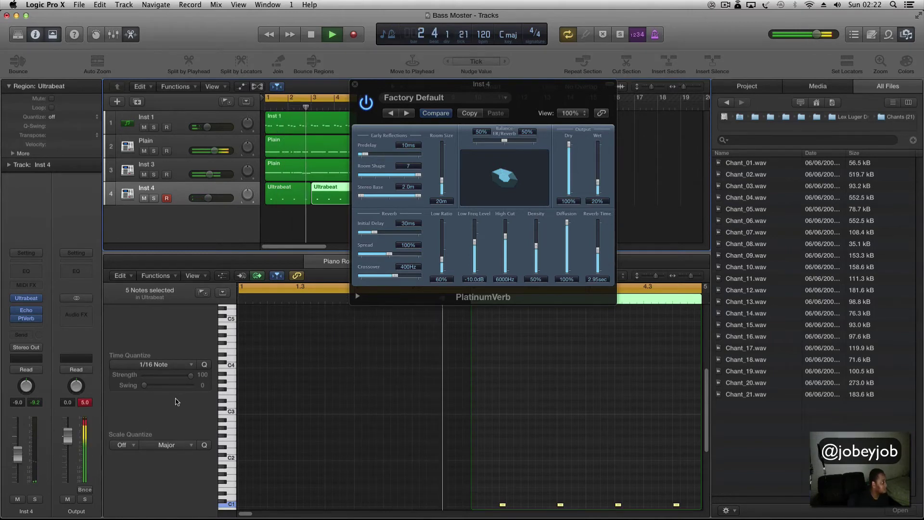
{"action": "left_click", "coordinate": [355, 84]}
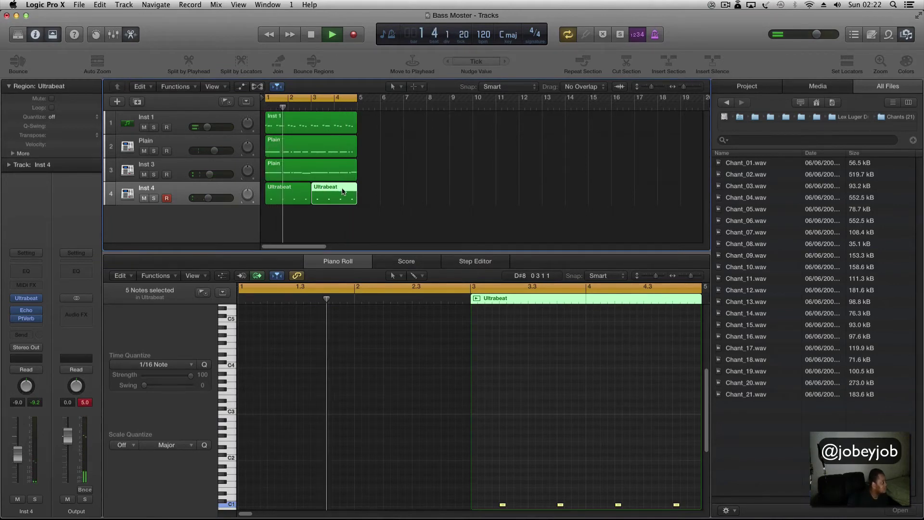
Join the two Ultrabeat regions on Inst 4 into one four-bar region and stop playback.
{"action": "left_click_drag", "start_coordinate": [383, 193], "coordinate": [285, 198]}
{"action": "key", "text": "super+j"}
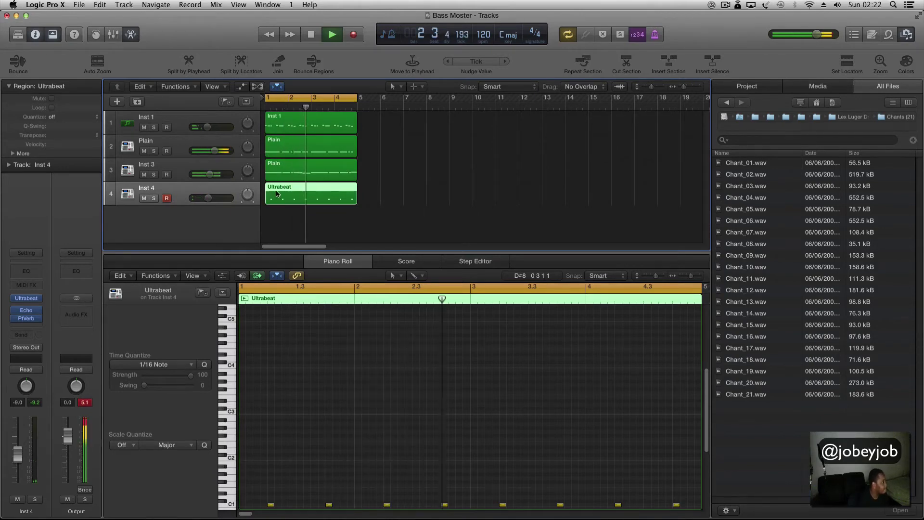
{"action": "key", "text": "space"}
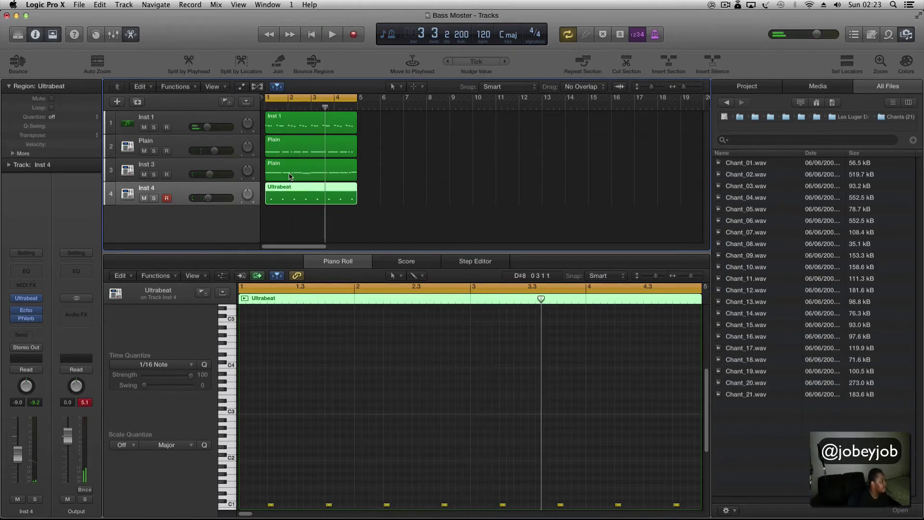
Shorten the C1 note at beat 2.2 of track 2's Plain region to 0 0 1 0 and play the loop.
{"action": "left_click", "coordinate": [290, 177]}
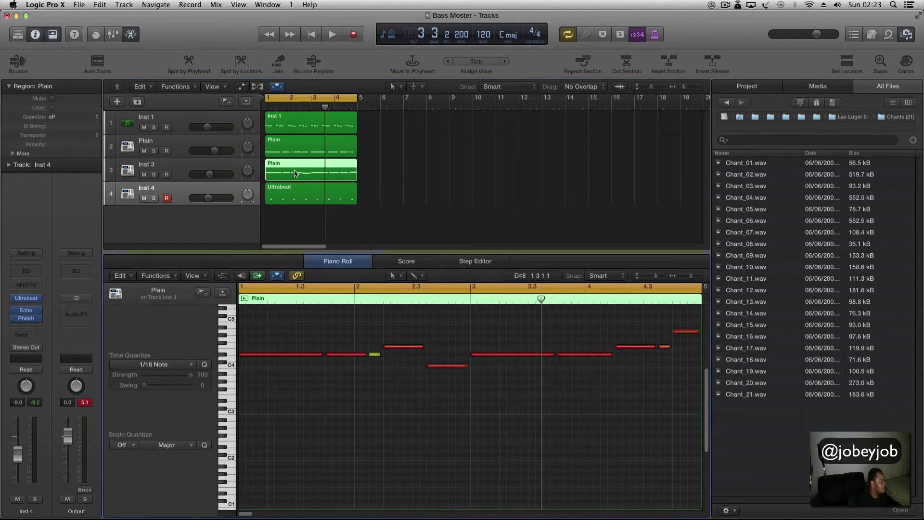
{"action": "left_click", "coordinate": [293, 150]}
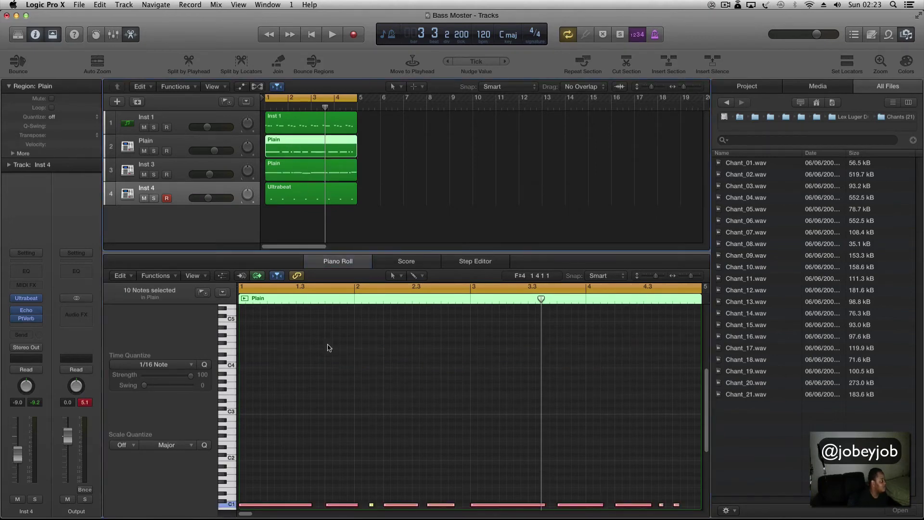
{"action": "scroll", "coordinate": [329, 349], "scroll_direction": "down", "scroll_amount": 5}
{"action": "left_click", "coordinate": [337, 350]}
{"action": "key", "text": "space"}
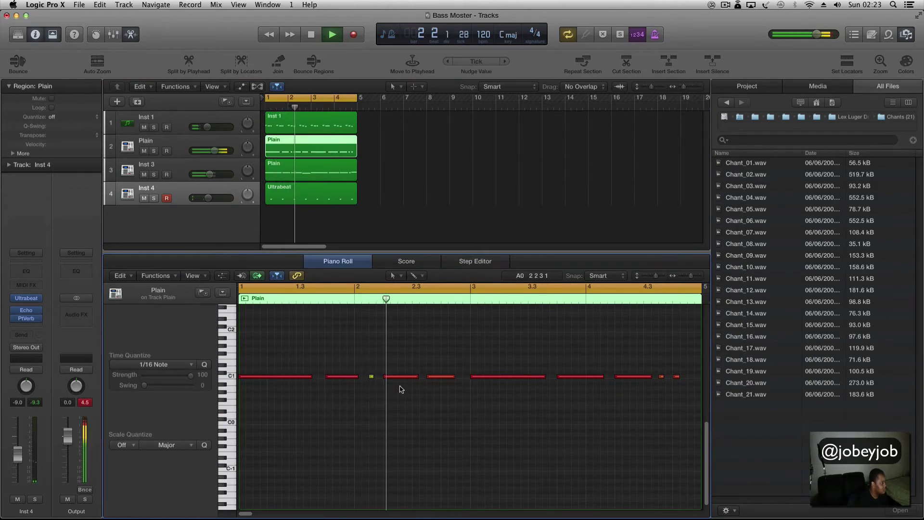
{"action": "key", "text": "space"}
{"action": "left_click_drag", "start_coordinate": [416, 377], "coordinate": [388, 378]}
{"action": "key", "text": "space"}
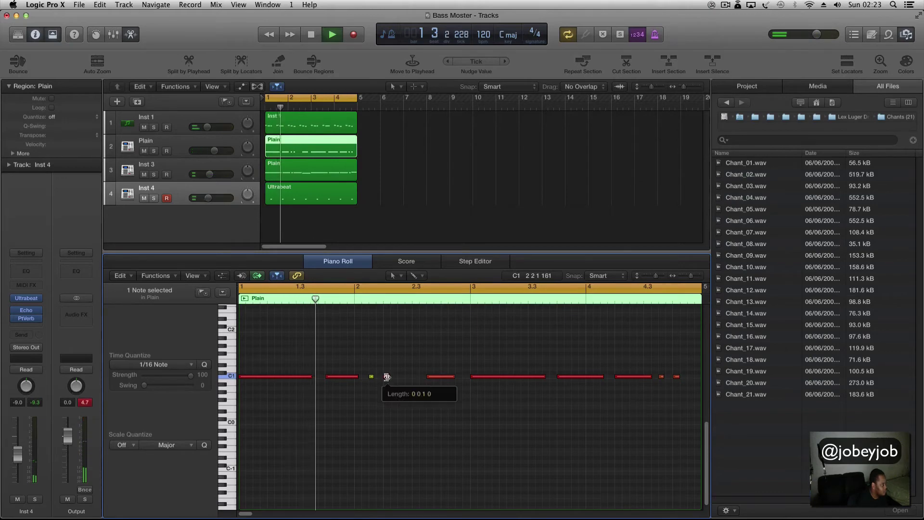
{"action": "key", "text": "space"}
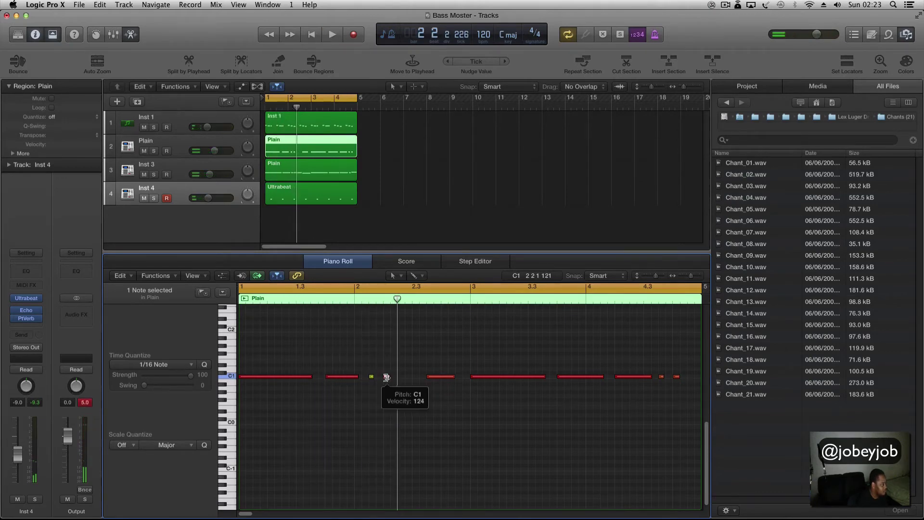
Copy the shortened C1 note as three sixteenth-spaced repeats from 2.2.3 to 2.3.1, and audition them with the Plain track selected.
{"action": "left_click_drag", "start_coordinate": [388, 378], "coordinate": [416, 382]}
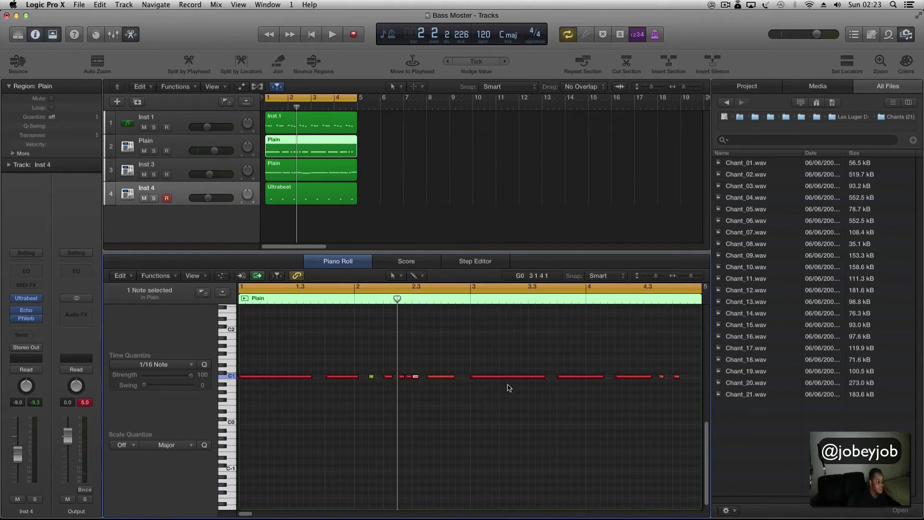
{"action": "left_click_drag", "start_coordinate": [690, 277], "coordinate": [694, 277]}
{"action": "left_click_drag", "start_coordinate": [402, 360], "coordinate": [445, 377]}
{"action": "left_click", "coordinate": [190, 148]}
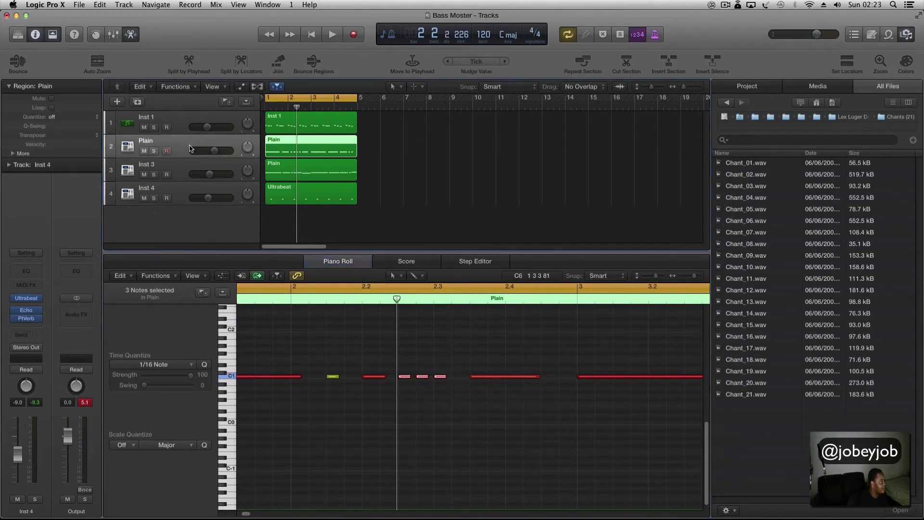
{"action": "key", "text": "space"}
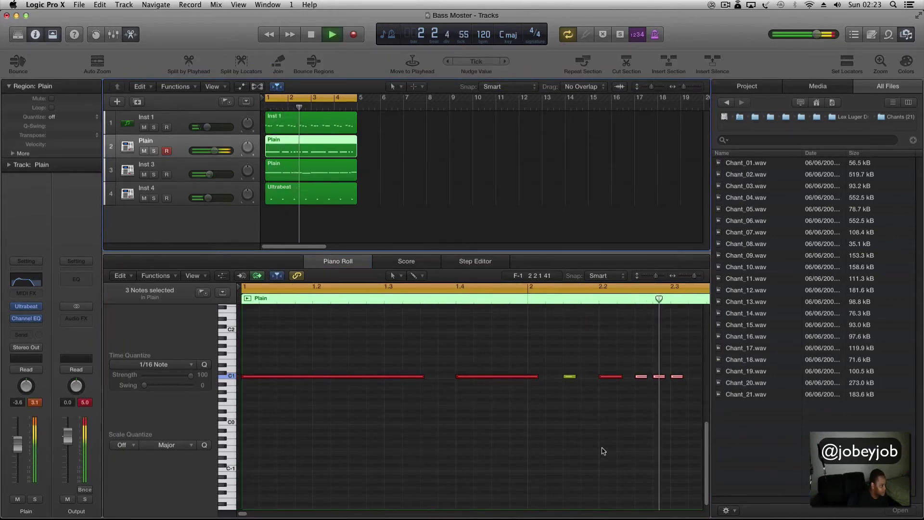
{"action": "key", "text": "space"}
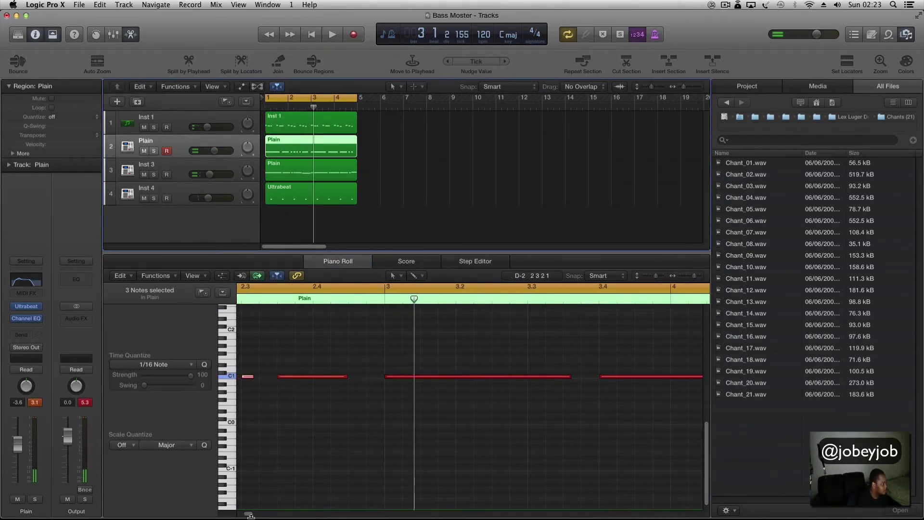
{"action": "left_click_drag", "start_coordinate": [249, 514], "coordinate": [247, 514]}
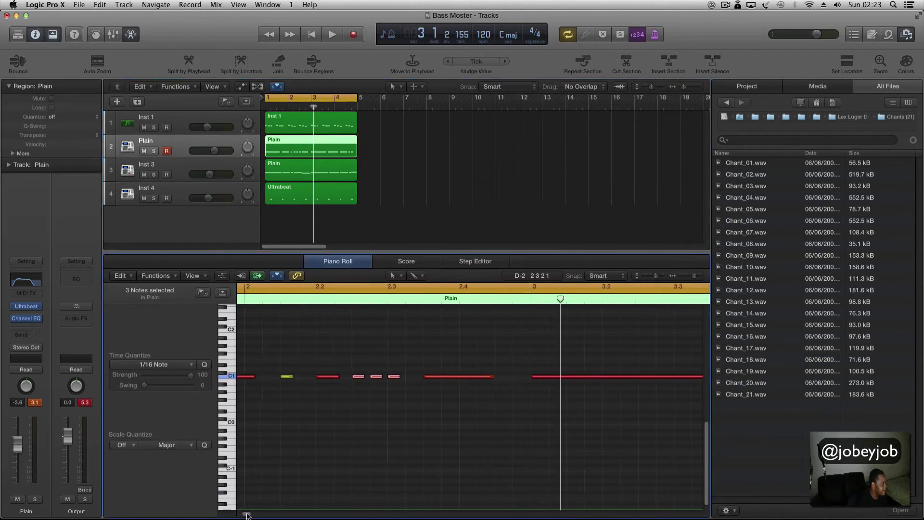
{"action": "key", "text": "space"}
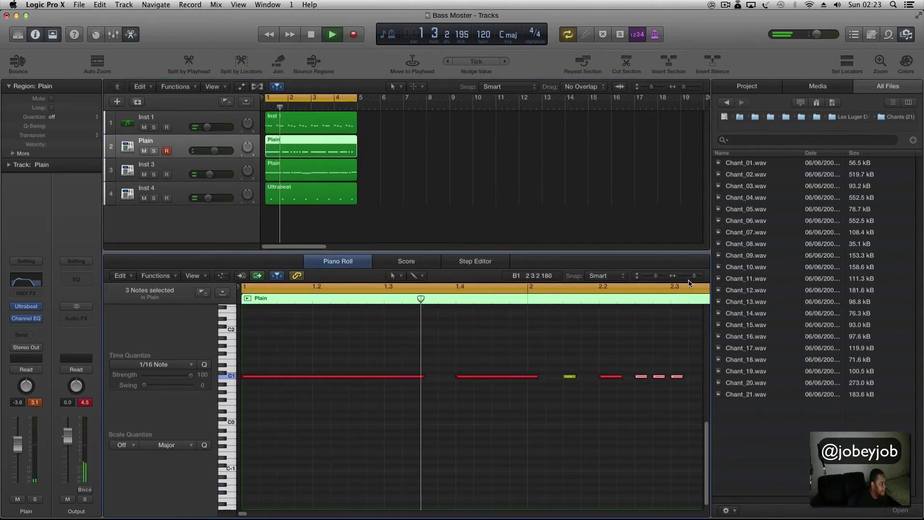
{"action": "left_click_drag", "start_coordinate": [697, 279], "coordinate": [696, 281]}
{"action": "key", "text": "space"}
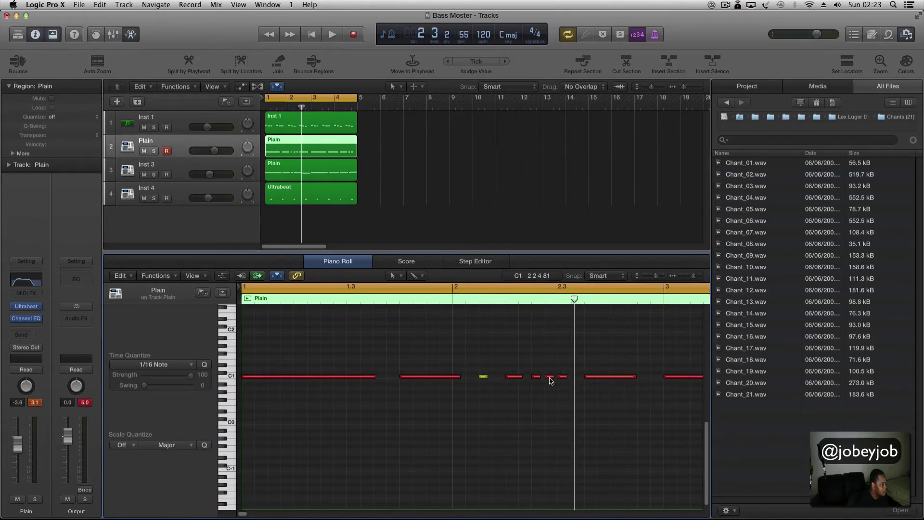
Shift the three short C1 repeats one sixteenth later, audition them, and delete the first one.
{"action": "mouse_move", "coordinate": [552, 379]}
{"action": "left_mouse_down"}
{"action": "mouse_move", "coordinate": [587, 380]}
{"action": "mouse_move", "coordinate": [540, 379]}
{"action": "mouse_move", "coordinate": [552, 380]}
{"action": "left_mouse_up"}
{"action": "key", "text": "space"}
{"action": "key", "text": "space"}
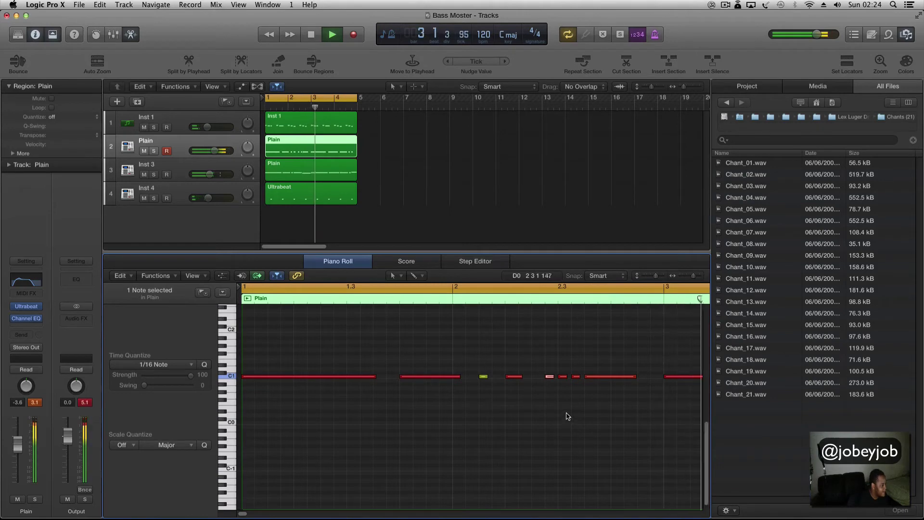
{"action": "key", "text": "space"}
{"action": "key", "text": "space"}
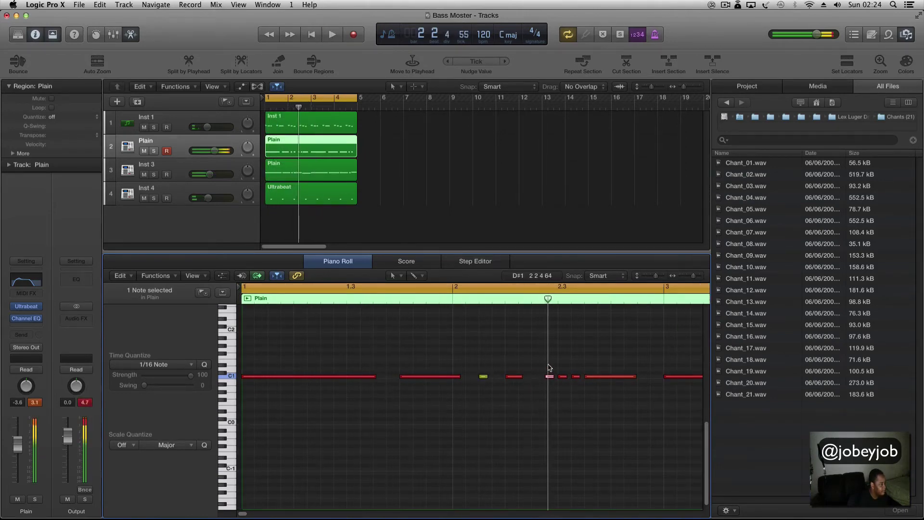
{"action": "key", "text": "space"}
{"action": "left_click", "coordinate": [550, 377]}
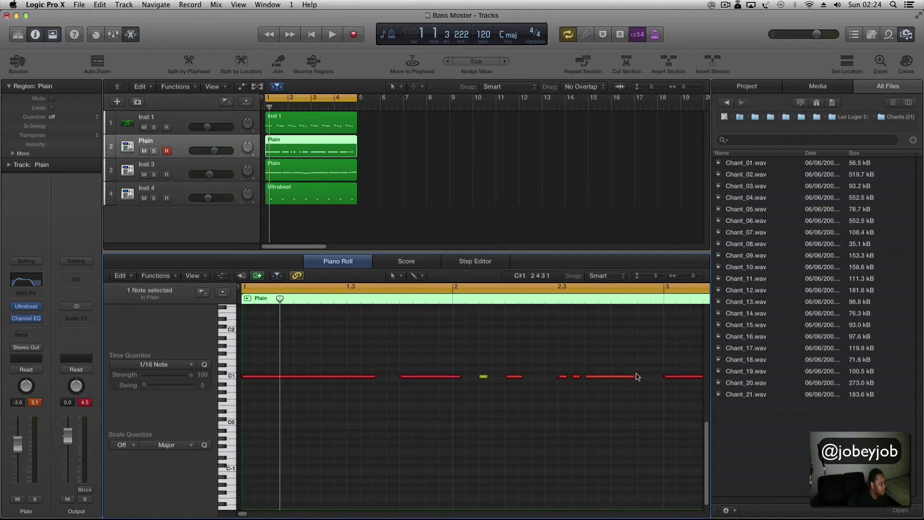
Shorten the C1 note at 2.3.3 to about a sixteenth, copy it to 2.3.4, and play the loop.
{"action": "left_click_drag", "start_coordinate": [636, 376], "coordinate": [604, 378]}
{"action": "key", "text": "space"}
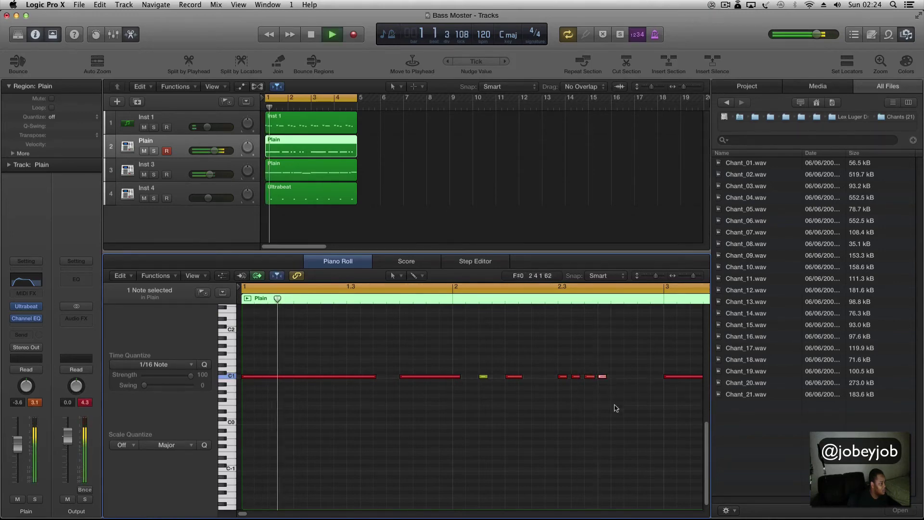
{"action": "left_click", "coordinate": [601, 435]}
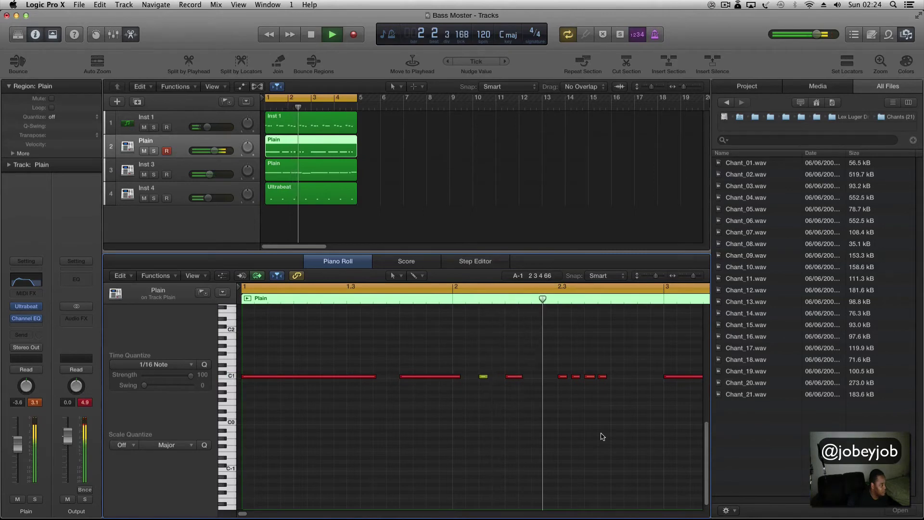
{"action": "key", "text": "space"}
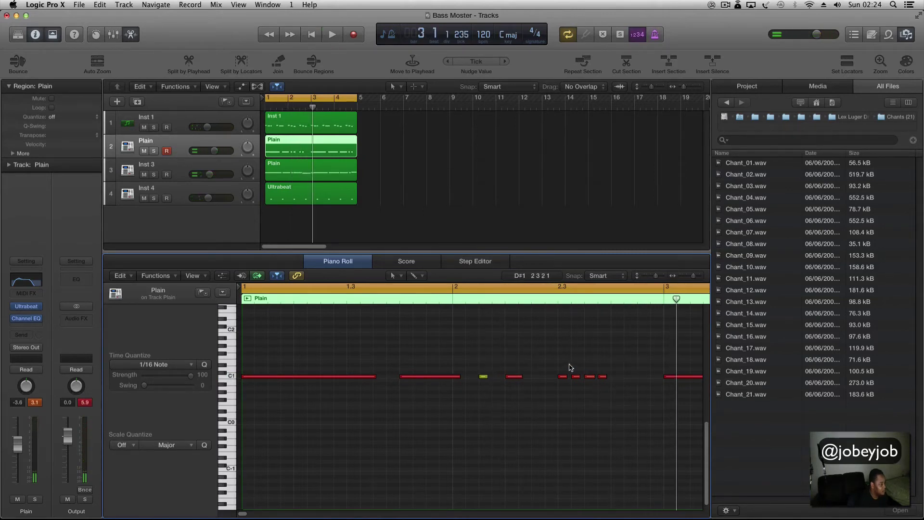
Quantize the four short C1 notes from beat 2.3 to 1/8 Triplet (1/12), and remove the overlapping last note before replaying.
{"action": "left_click_drag", "start_coordinate": [563, 368], "coordinate": [635, 400]}
{"action": "left_click", "coordinate": [153, 364]}
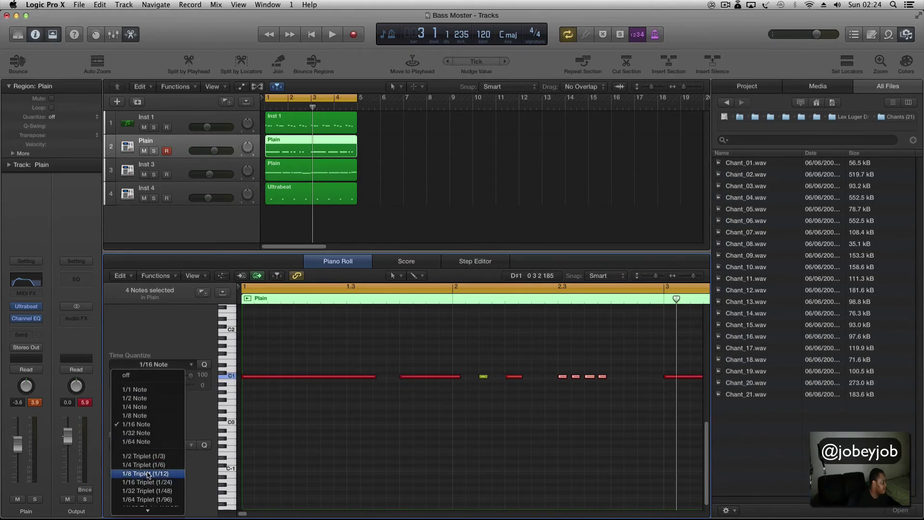
{"action": "left_click", "coordinate": [150, 474]}
{"action": "left_click", "coordinate": [567, 404]}
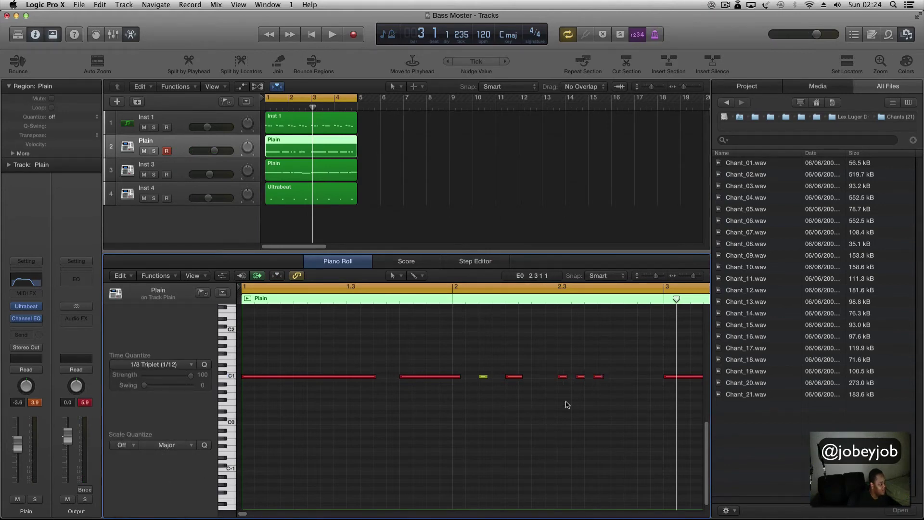
{"action": "left_click", "coordinate": [598, 377]}
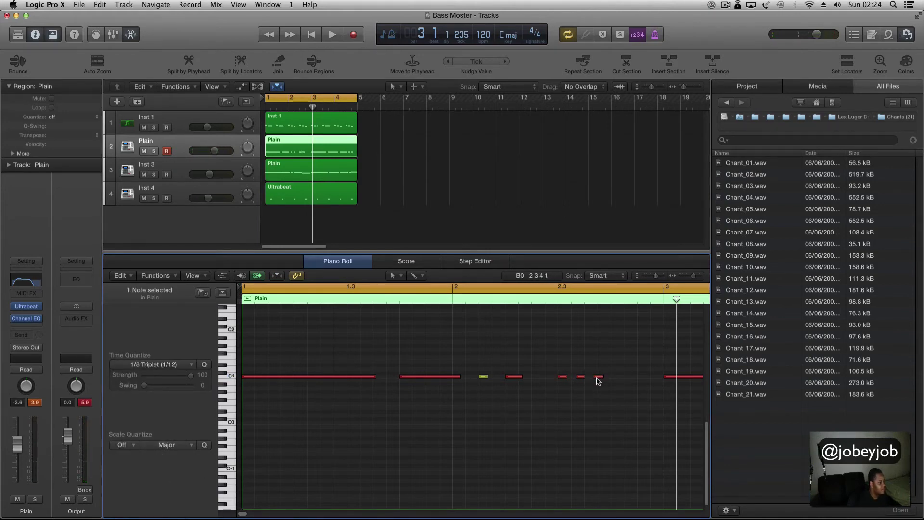
{"action": "key", "text": "space"}
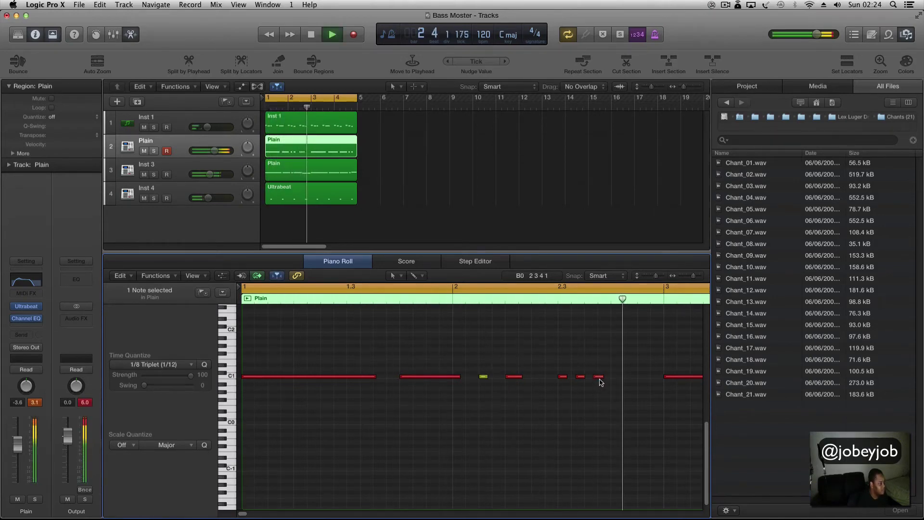
{"action": "key", "text": "space"}
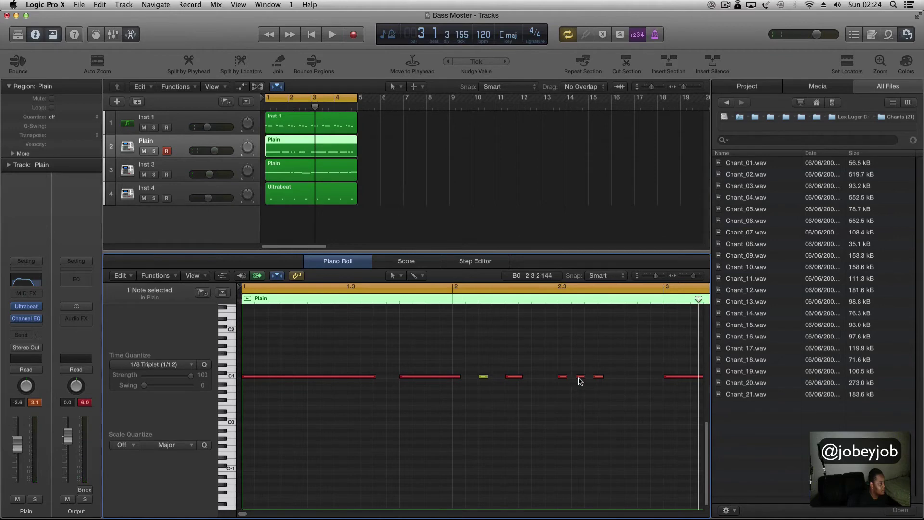
Extend the C1 triplet run to beat 2.4 and play the loop, selecting the Inst 3 region while listening.
{"action": "left_click_drag", "start_coordinate": [564, 379], "coordinate": [617, 379]}
{"action": "key", "text": "space"}
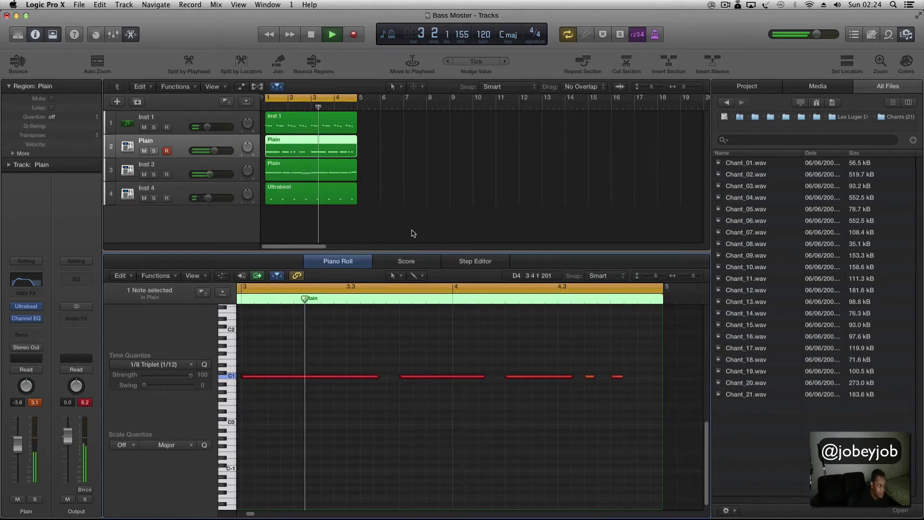
{"action": "left_click", "coordinate": [327, 173]}
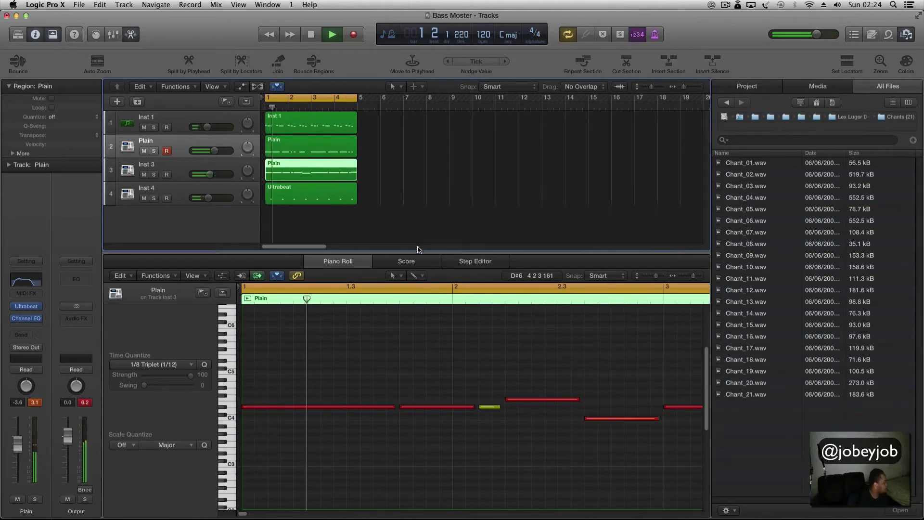
{"action": "key", "text": "space"}
Create a new software instrument track below Inst 4 and load a stereo Ultrabeat on it.
{"action": "left_click", "coordinate": [276, 195]}
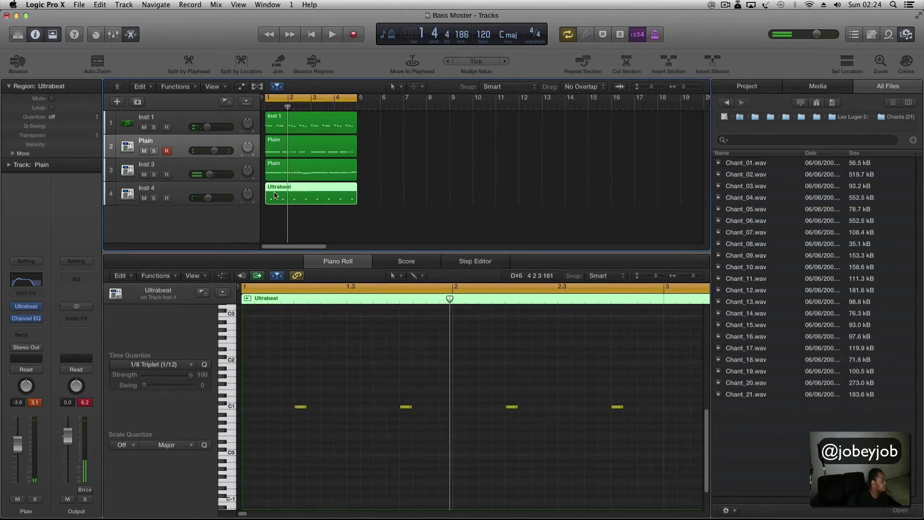
{"action": "double_click", "coordinate": [202, 211]}
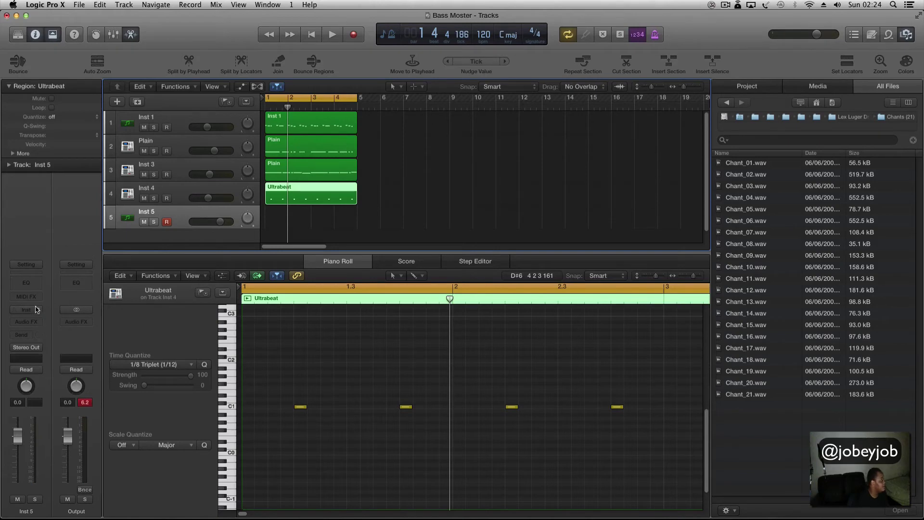
{"action": "left_click", "coordinate": [36, 309]}
{"action": "mouse_move", "coordinate": [94, 434]}
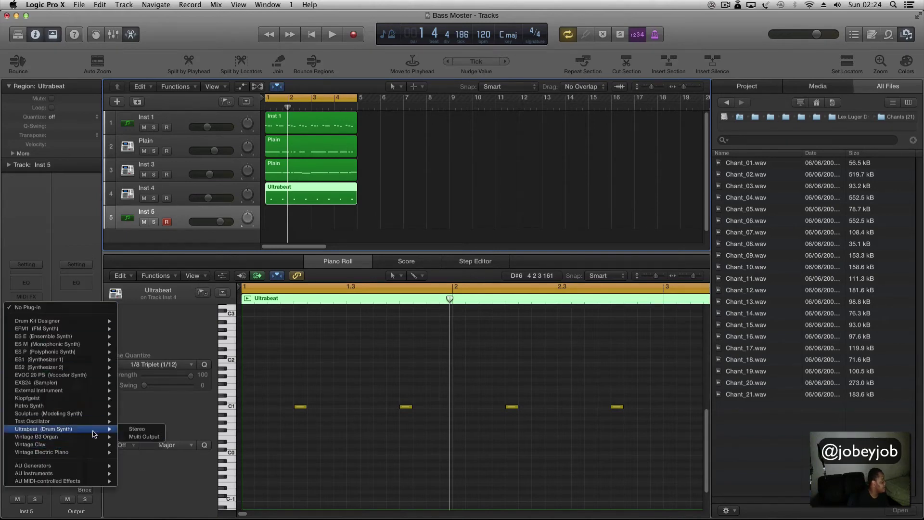
{"action": "left_click", "coordinate": [139, 430]}
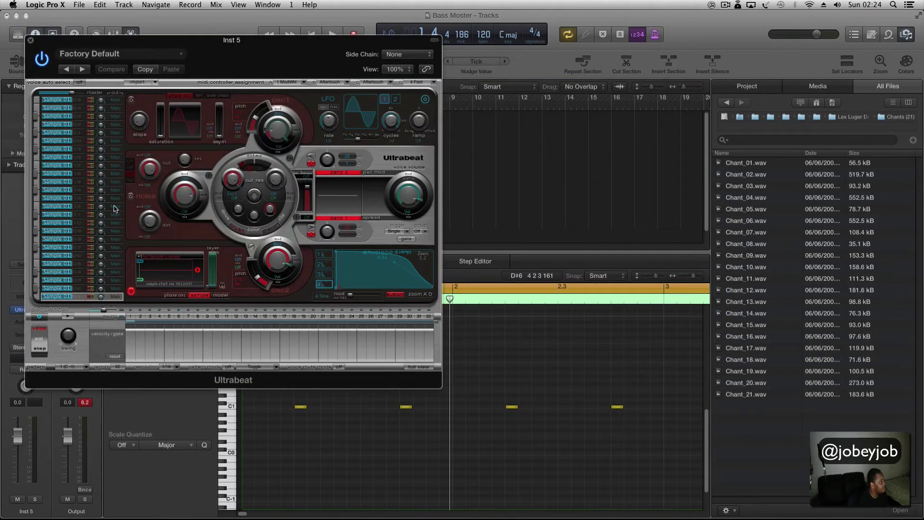
Load a snare sample from the drum kit's Claps & Snares folder into the lowest Ultrabeat voice on Inst 5 and audition it.
{"action": "left_click", "coordinate": [846, 117]}
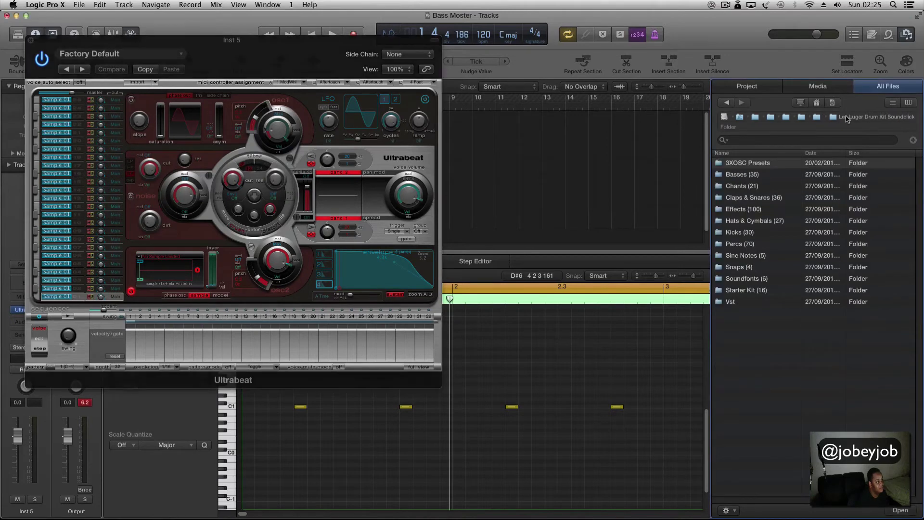
{"action": "double_click", "coordinate": [744, 198]}
{"action": "scroll", "coordinate": [738, 458], "scroll_direction": "down", "scroll_amount": 3}
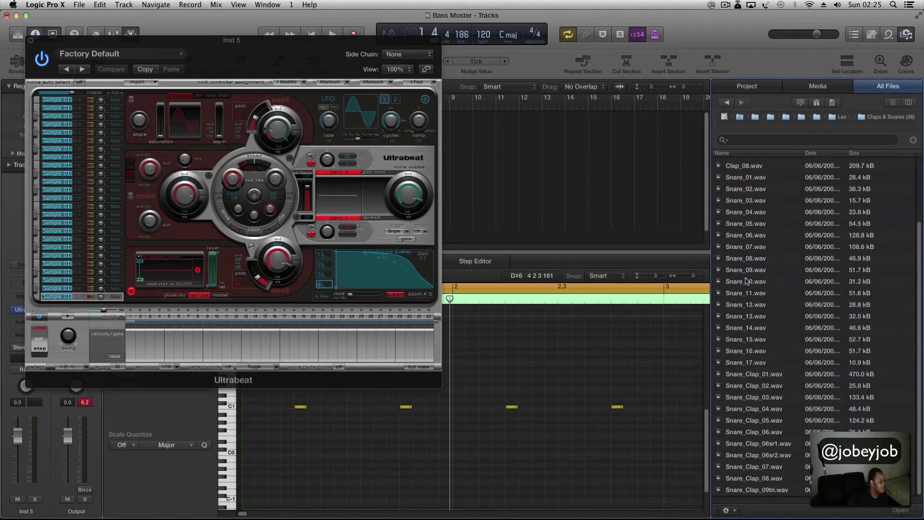
{"action": "left_click_drag", "start_coordinate": [485, 272], "coordinate": [171, 270]}
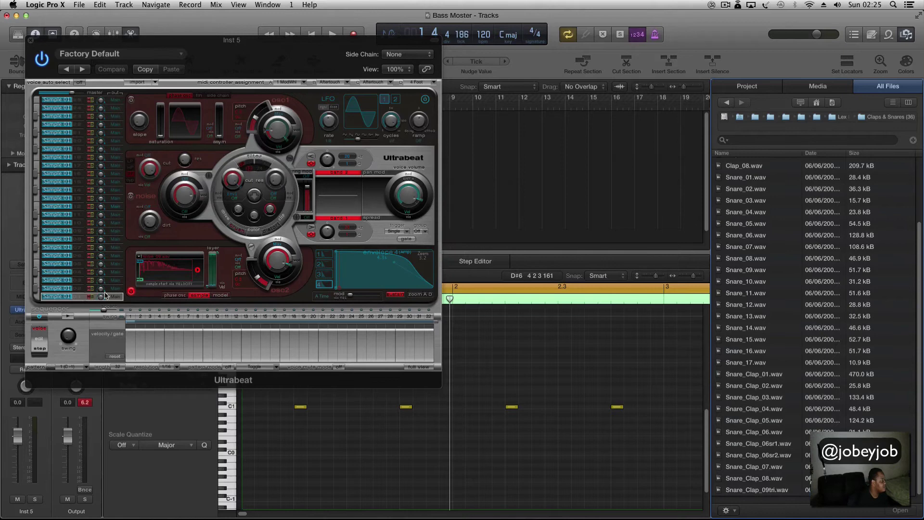
{"action": "left_click", "coordinate": [37, 297]}
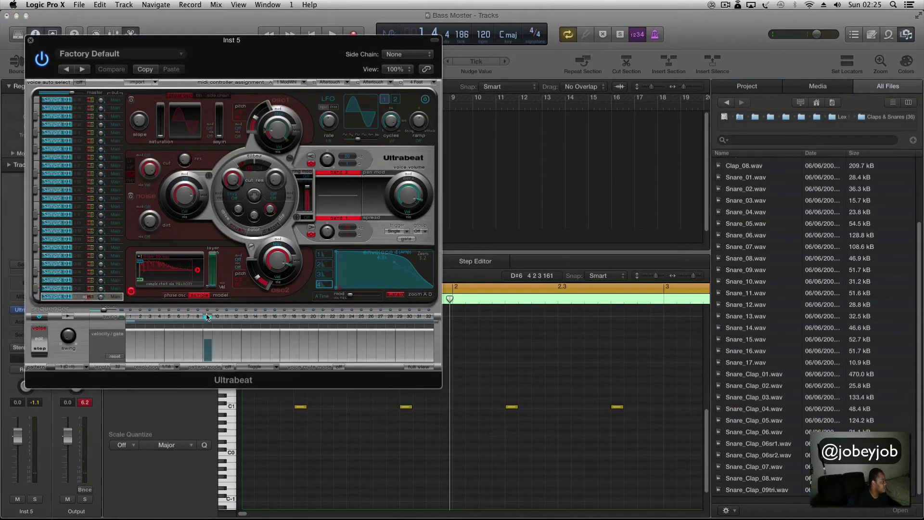
Play the loop with the snare on steps 9 and 25 and swap Snare_06, Snare_05 and Snare_14 into the voice to compare them.
{"action": "key", "text": "space"}
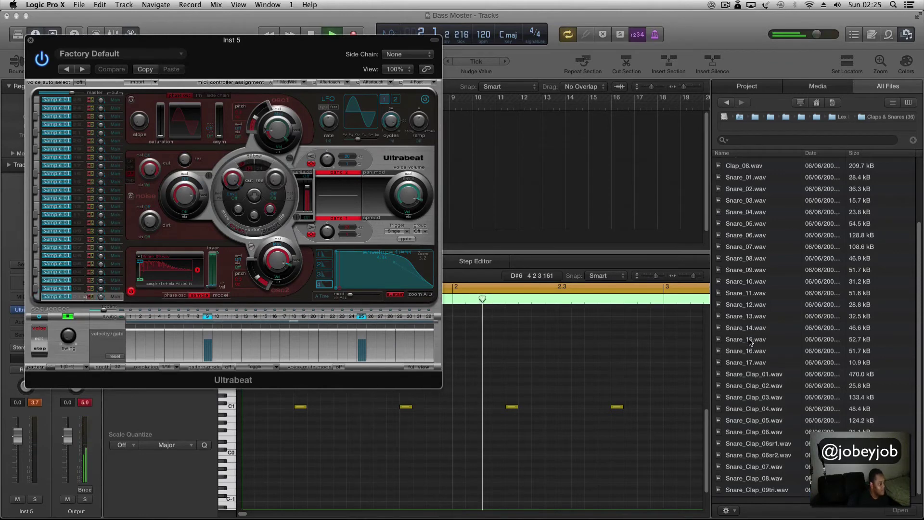
{"action": "left_click_drag", "start_coordinate": [745, 231], "coordinate": [193, 270]}
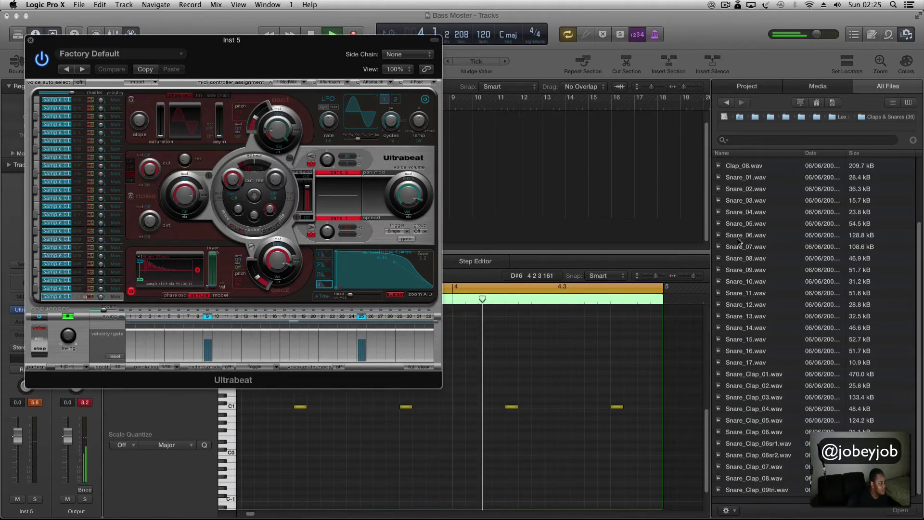
{"action": "left_click_drag", "start_coordinate": [745, 224], "coordinate": [154, 284]}
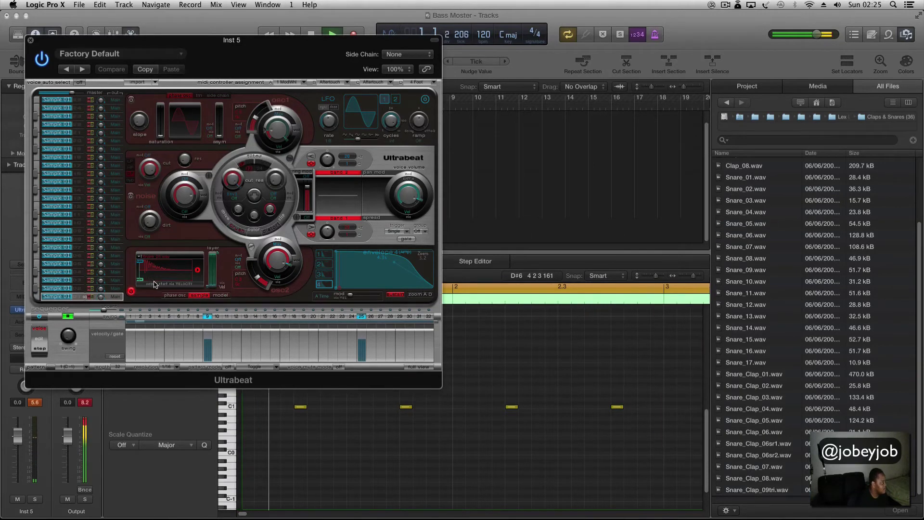
{"action": "left_click_drag", "start_coordinate": [733, 331], "coordinate": [166, 275]}
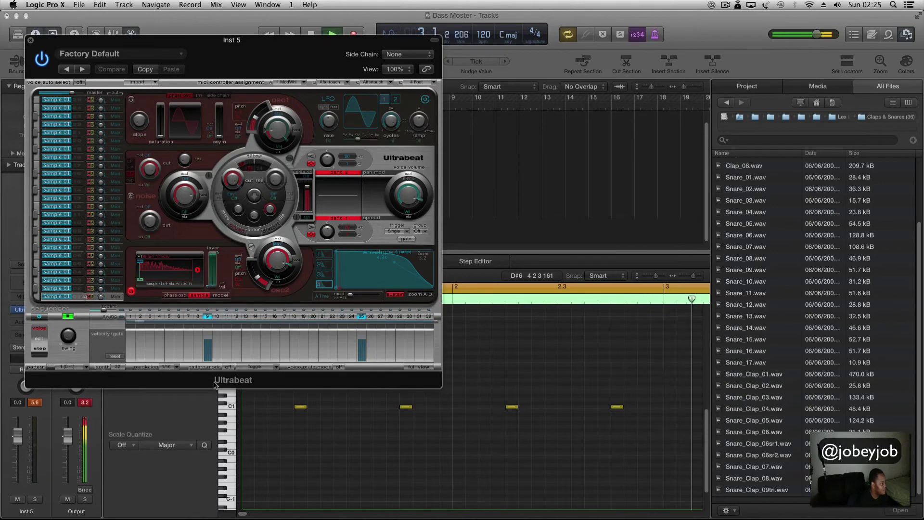
Load Clap_02.wav into the second-lowest Ultrabeat voice on Inst 5 and add its hits on steps 9 and 25.
{"action": "left_click", "coordinate": [79, 292]}
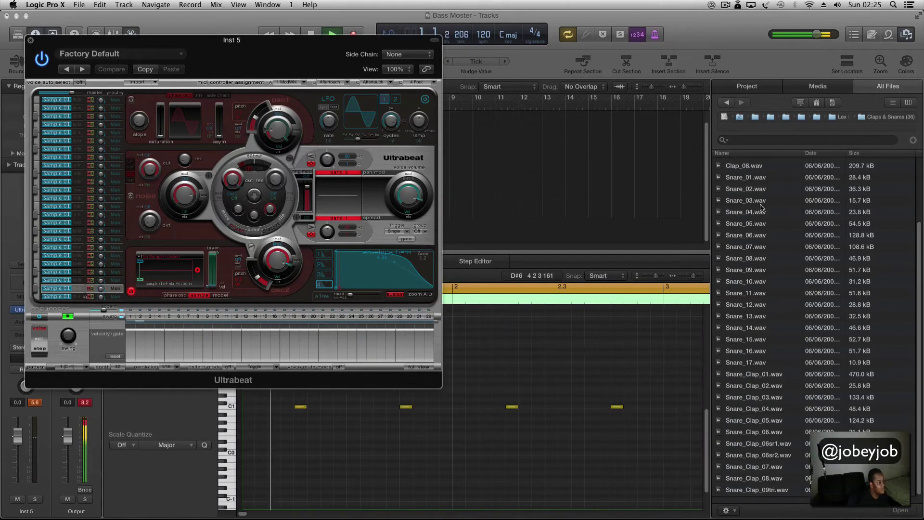
{"action": "scroll", "coordinate": [744, 253], "scroll_direction": "up", "scroll_amount": 3}
{"action": "scroll", "coordinate": [745, 254], "scroll_direction": "up", "scroll_amount": 4}
{"action": "left_click_drag", "start_coordinate": [746, 175], "coordinate": [169, 265]}
{"action": "left_click", "coordinate": [208, 322]}
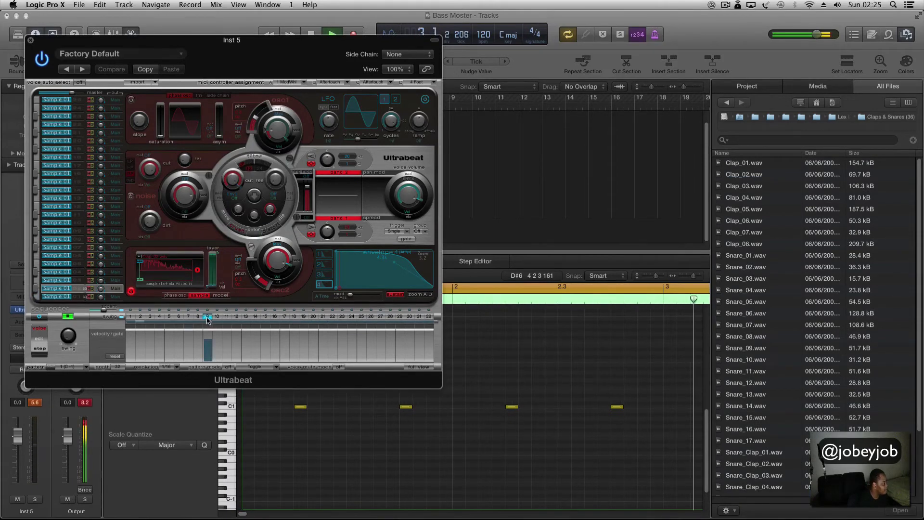
{"action": "left_click", "coordinate": [362, 316]}
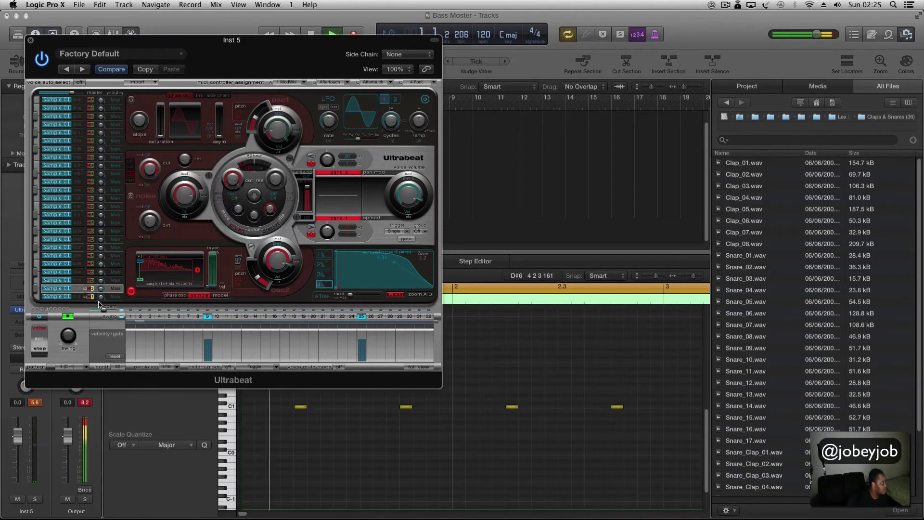
Add extra snare hits on steps 19 and 27 of the lowest voice while the loop plays, leaving step 29 off.
{"action": "left_click", "coordinate": [294, 311]}
{"action": "left_click", "coordinate": [304, 317]}
{"action": "left_click", "coordinate": [313, 318]}
{"action": "left_click", "coordinate": [314, 318]}
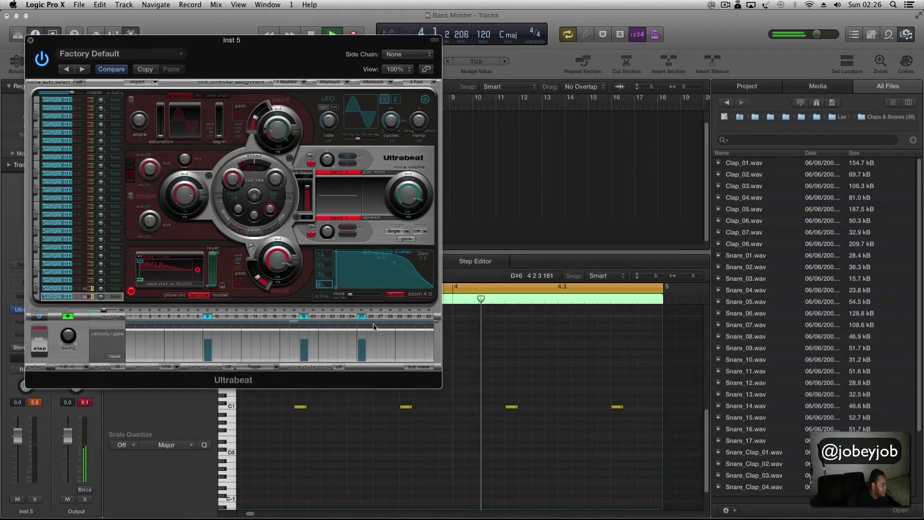
{"action": "left_click", "coordinate": [400, 317]}
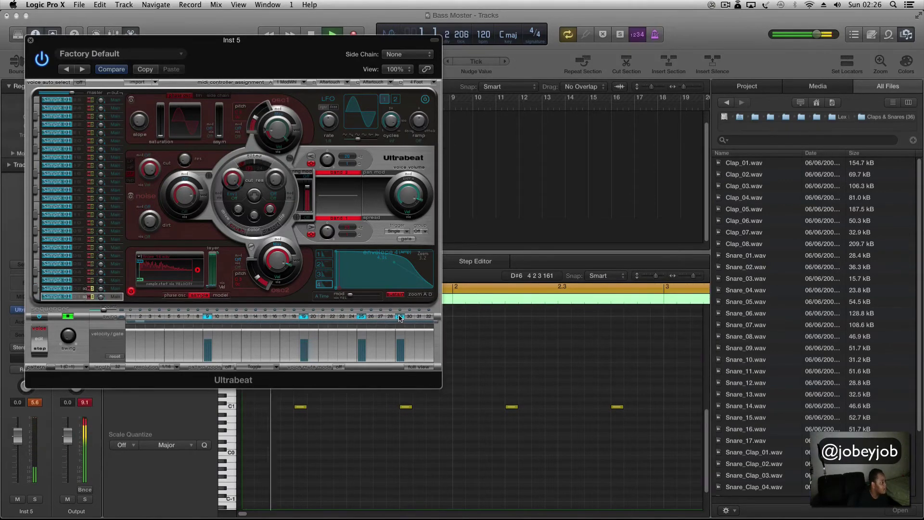
{"action": "left_click", "coordinate": [381, 317]}
{"action": "left_click", "coordinate": [400, 317]}
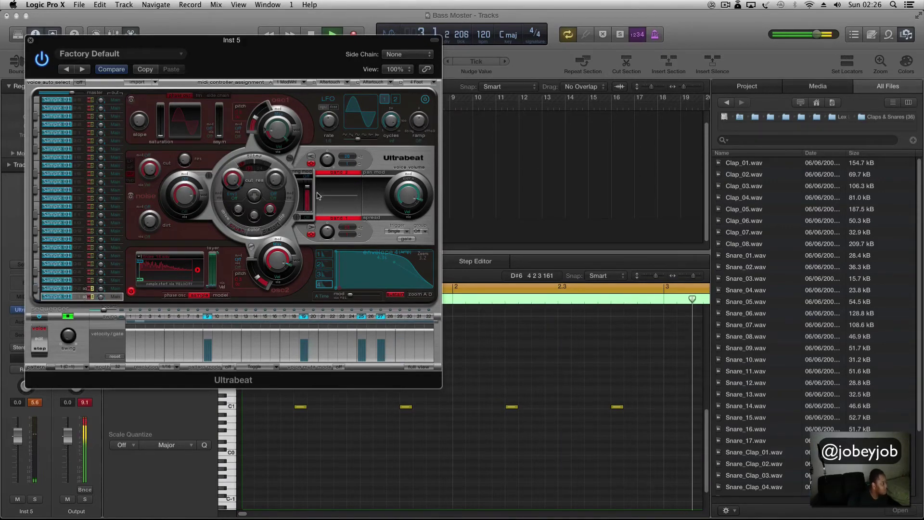
Place the snare pattern on Inst 5 at bar 1, add a variation with steps 27 and 31 at bar 3, and switch off the sequencer.
{"action": "key", "text": "space"}
{"action": "left_click_drag", "start_coordinate": [215, 49], "coordinate": [629, 24]}
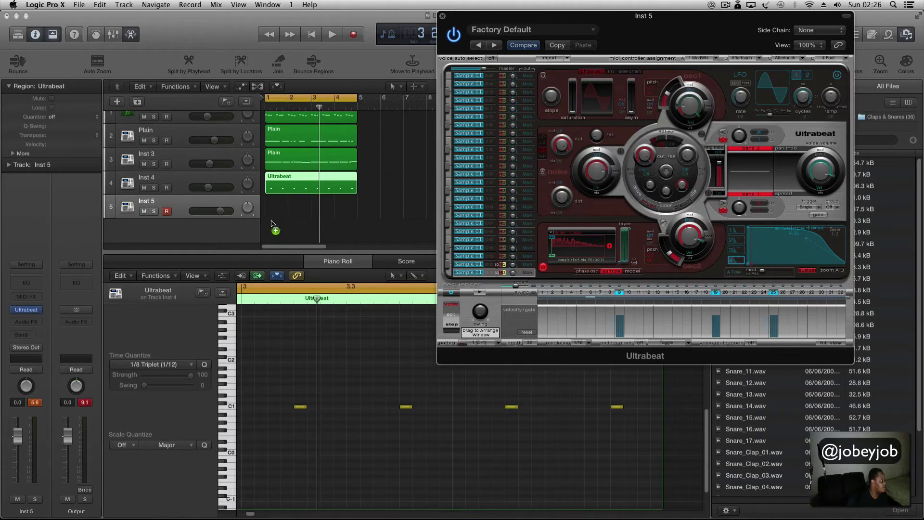
{"action": "left_click_drag", "start_coordinate": [271, 224], "coordinate": [272, 226]}
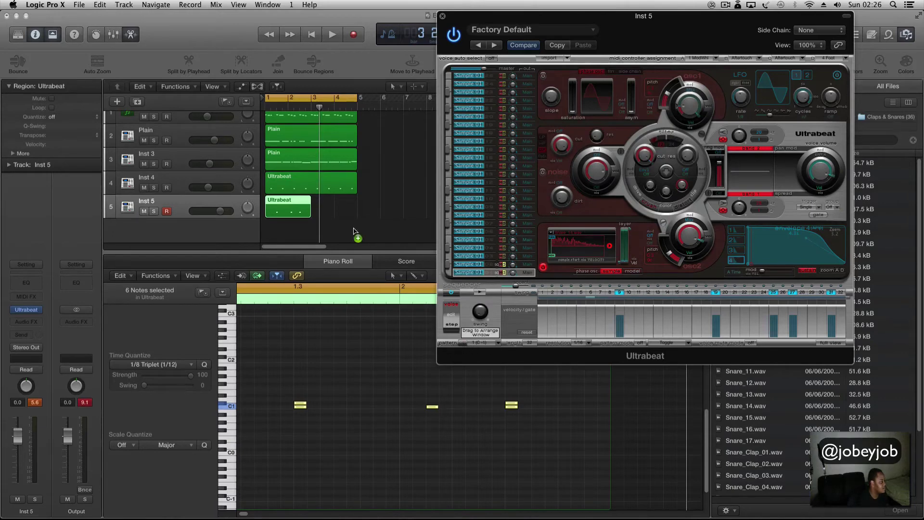
{"action": "left_click_drag", "start_coordinate": [326, 216], "coordinate": [327, 217]}
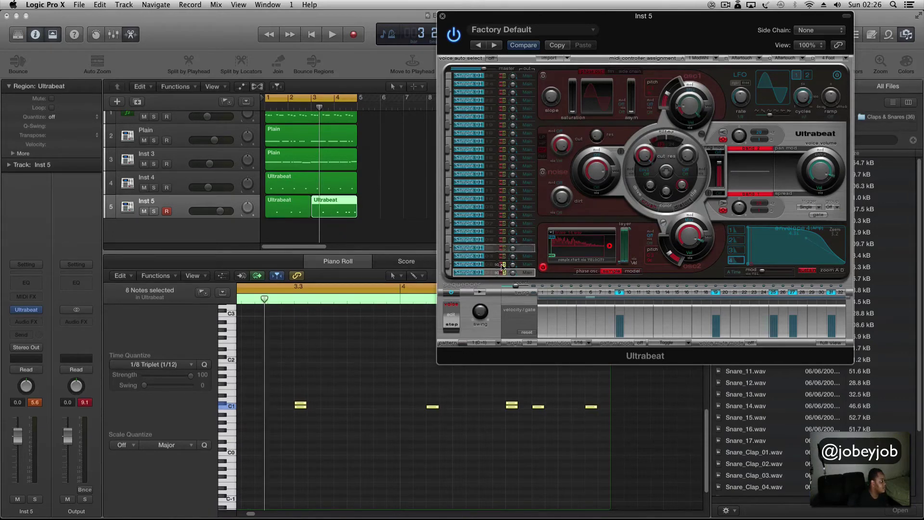
{"action": "left_click", "coordinate": [452, 294]}
Play the loop, lower the Inst 5 volume to -1.9 dB, and close its Ultrabeat window.
{"action": "key", "text": "space"}
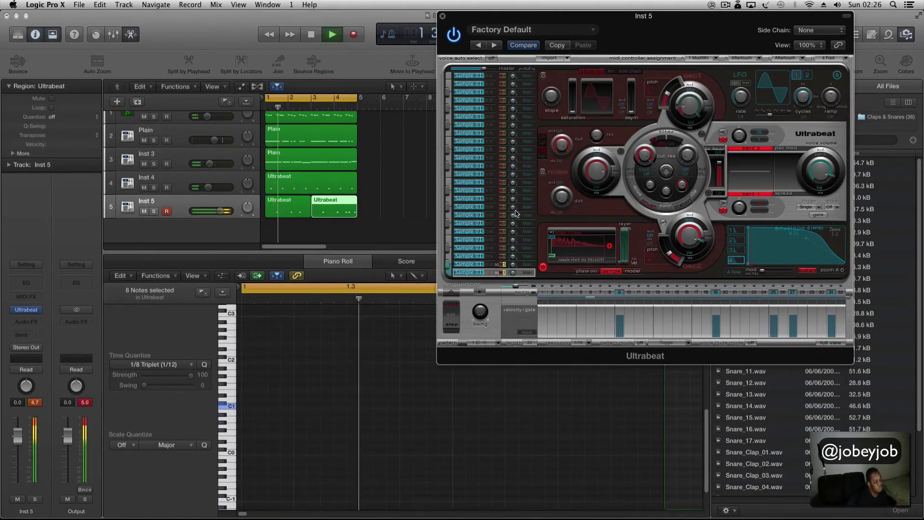
{"action": "left_click_drag", "start_coordinate": [17, 436], "coordinate": [17, 441]}
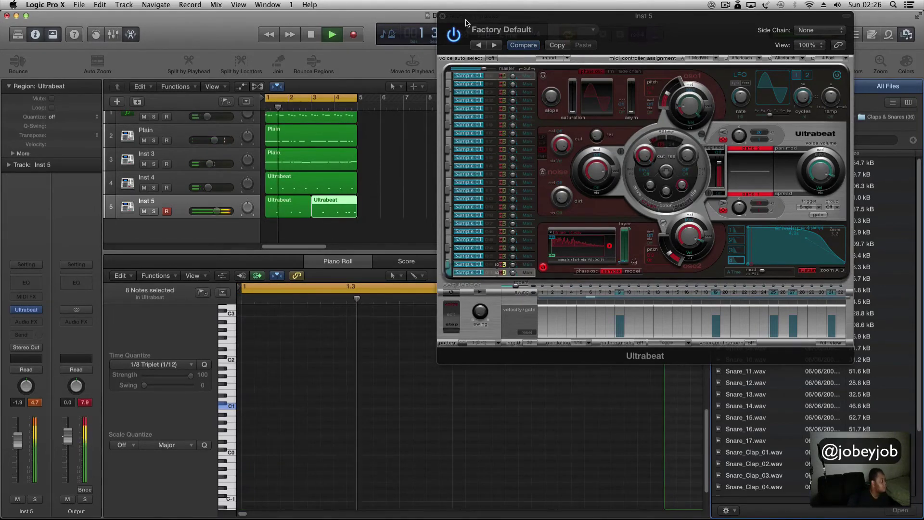
{"action": "left_click", "coordinate": [442, 16]}
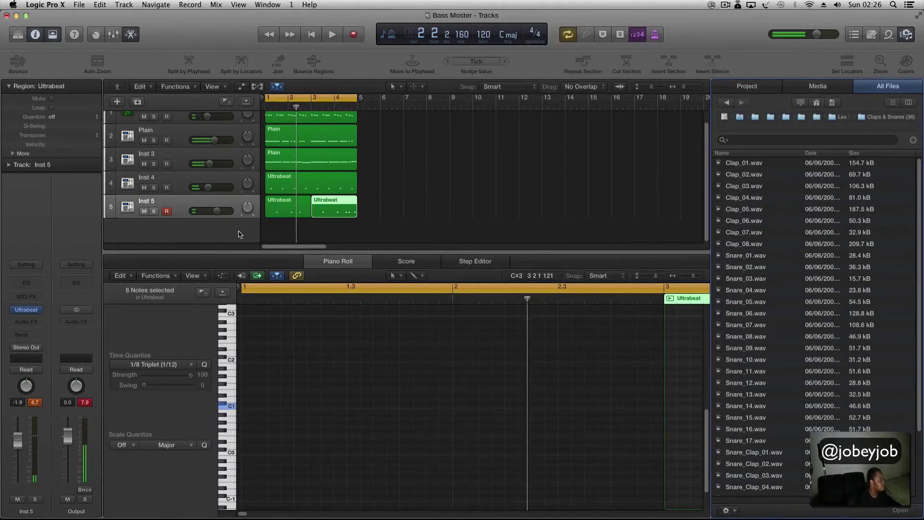
Stop playback, create a new software instrument track below Inst 5, and load a stereo Ultrabeat on it.
{"action": "left_click", "coordinate": [205, 202]}
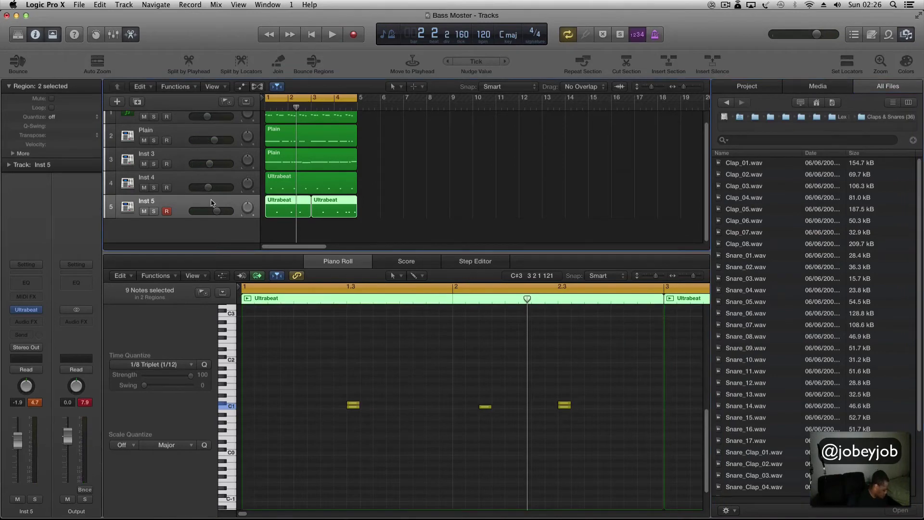
{"action": "double_click", "coordinate": [223, 239]}
{"action": "left_click", "coordinate": [26, 314]}
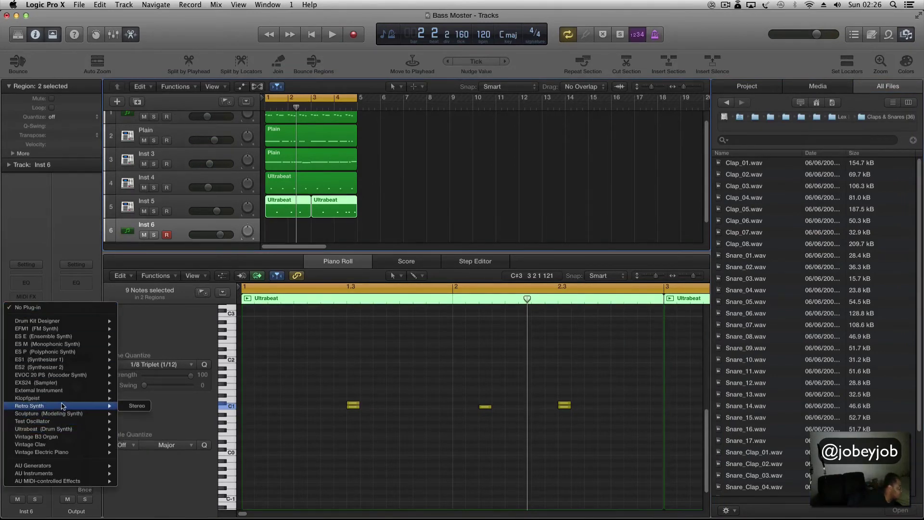
{"action": "mouse_move", "coordinate": [87, 430]}
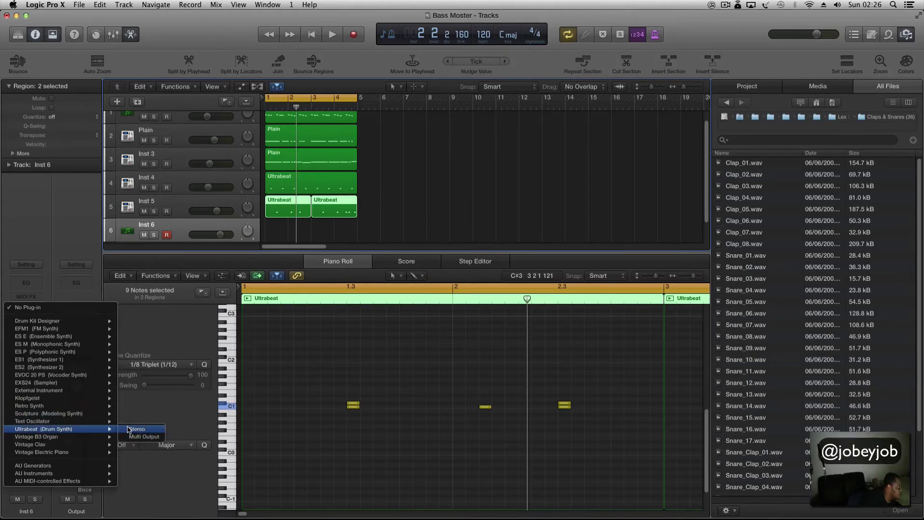
{"action": "left_click", "coordinate": [130, 429]}
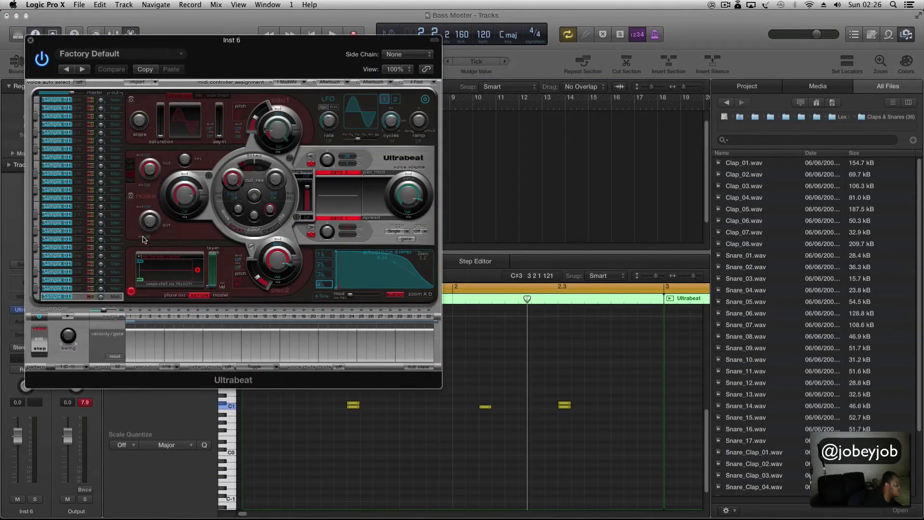
Audition Hat_Closed_04 and Hat_Closed_05 from the drum kit's Hats & Cymbals folder in the lowest Ultrabeat voice on Inst 6.
{"action": "left_click", "coordinate": [848, 119]}
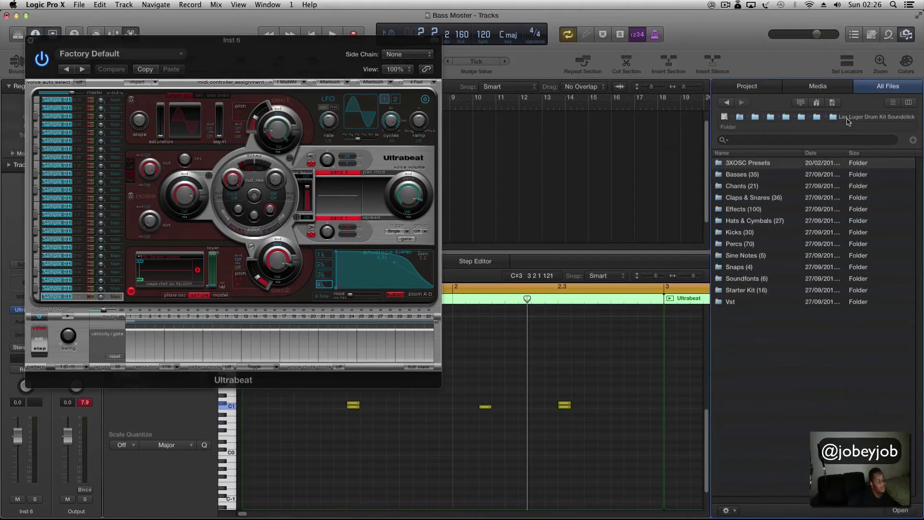
{"action": "double_click", "coordinate": [743, 224]}
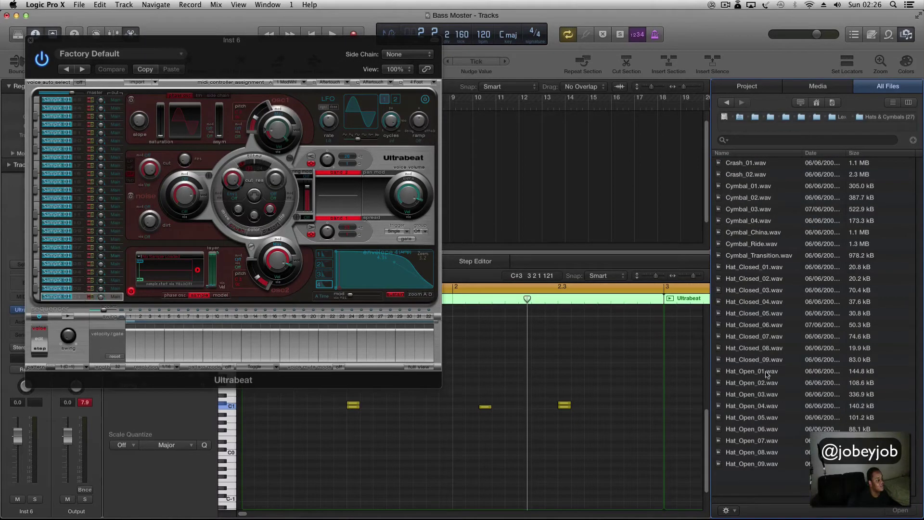
{"action": "left_click_drag", "start_coordinate": [761, 301], "coordinate": [171, 279]}
{"action": "left_click", "coordinate": [38, 298]}
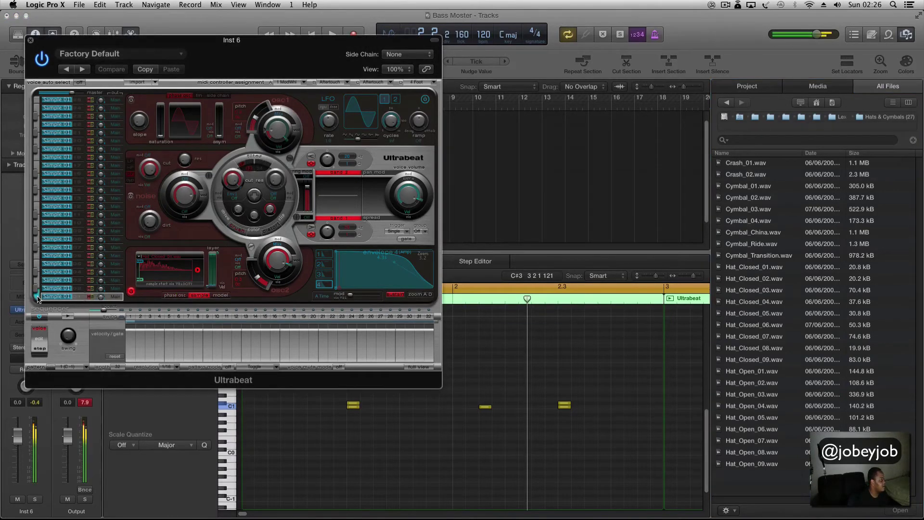
{"action": "left_click_drag", "start_coordinate": [760, 313], "coordinate": [151, 272]}
{"action": "left_click", "coordinate": [38, 298]}
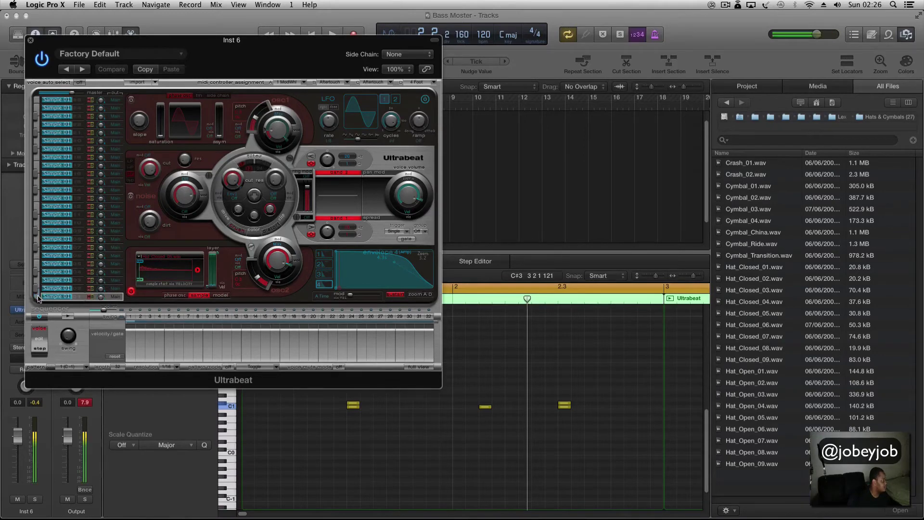
Fill all 32 sequencer steps of the hi-hat voice with hits and play the pattern along with the loop.
{"action": "left_click_drag", "start_coordinate": [131, 317], "coordinate": [689, 322]}
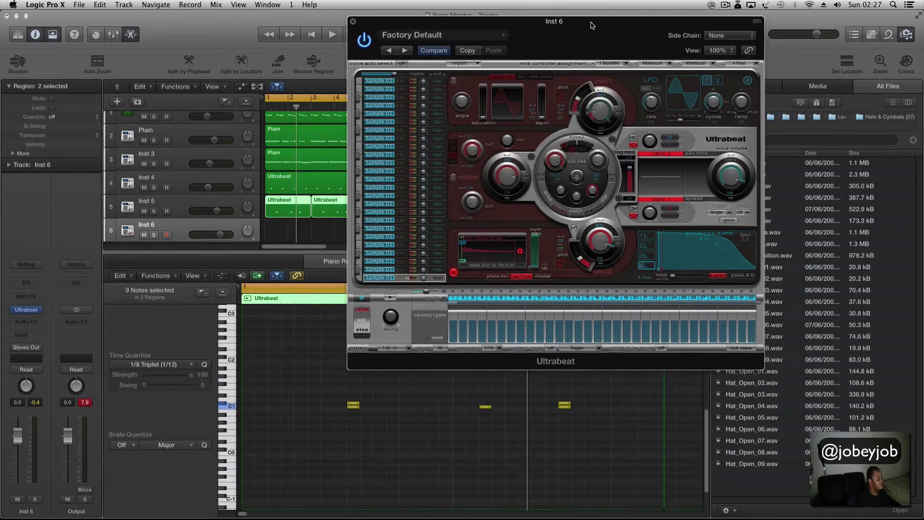
{"action": "left_click", "coordinate": [492, 349]}
{"action": "left_click", "coordinate": [405, 303]}
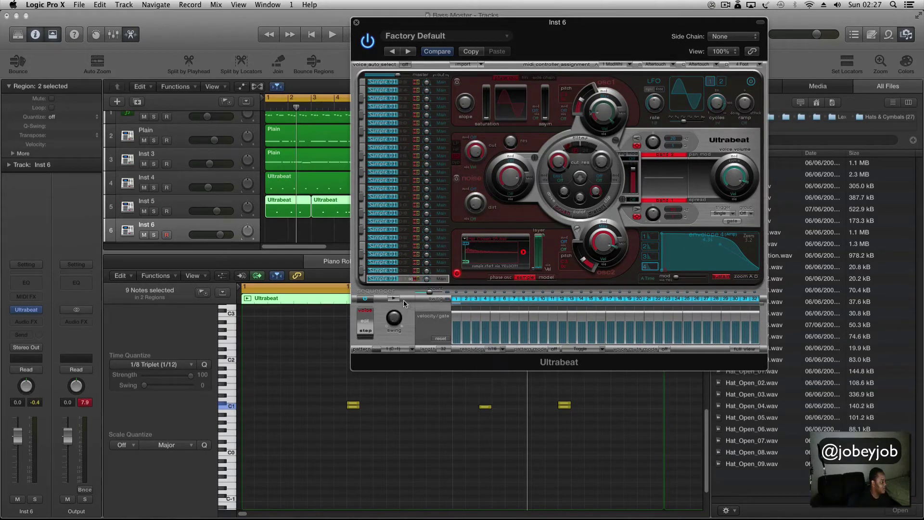
{"action": "left_click", "coordinate": [364, 300]}
{"action": "left_click", "coordinate": [364, 300]}
{"action": "key", "text": "space"}
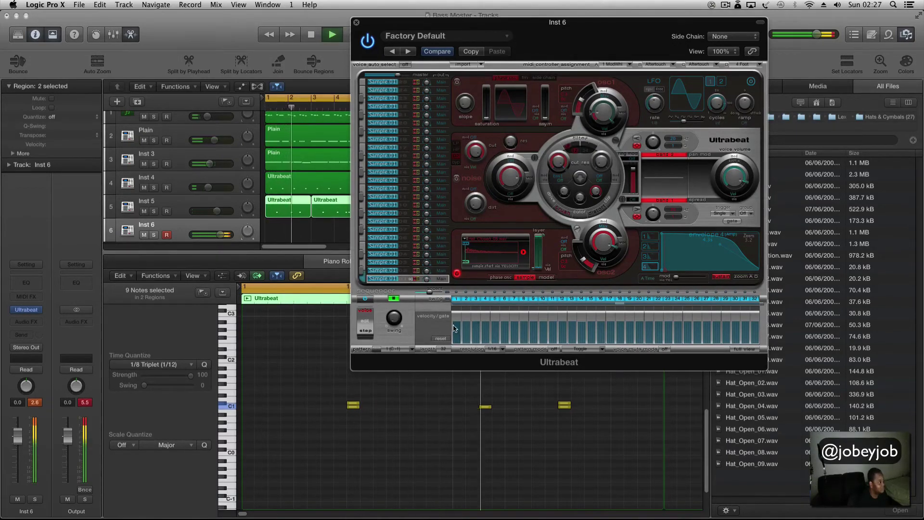
{"action": "key", "text": "space"}
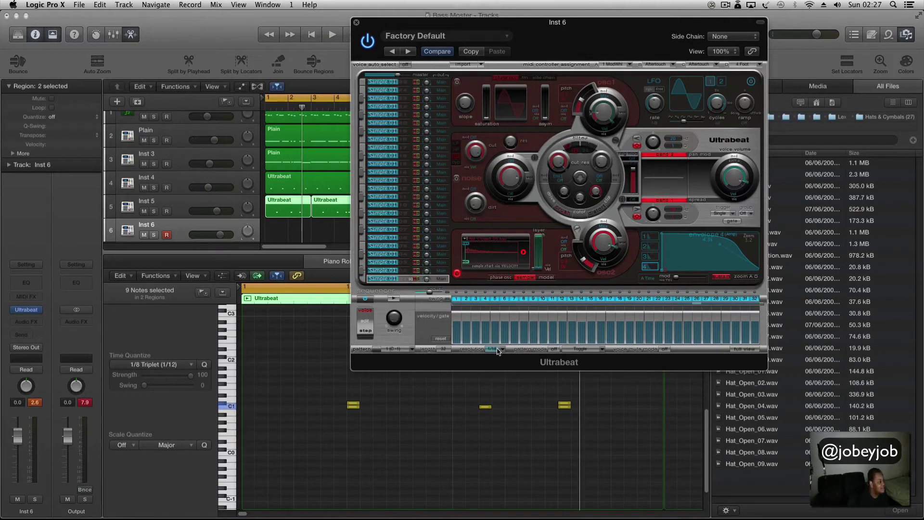
Set the hi-hat pattern's step resolution to 1/8 and play the loop to check its rhythm.
{"action": "left_click", "coordinate": [498, 351]}
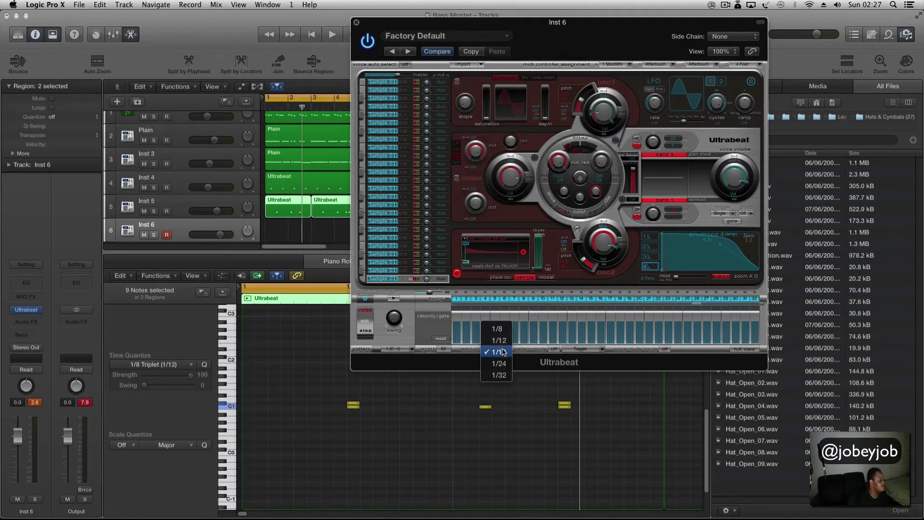
{"action": "left_click", "coordinate": [502, 331]}
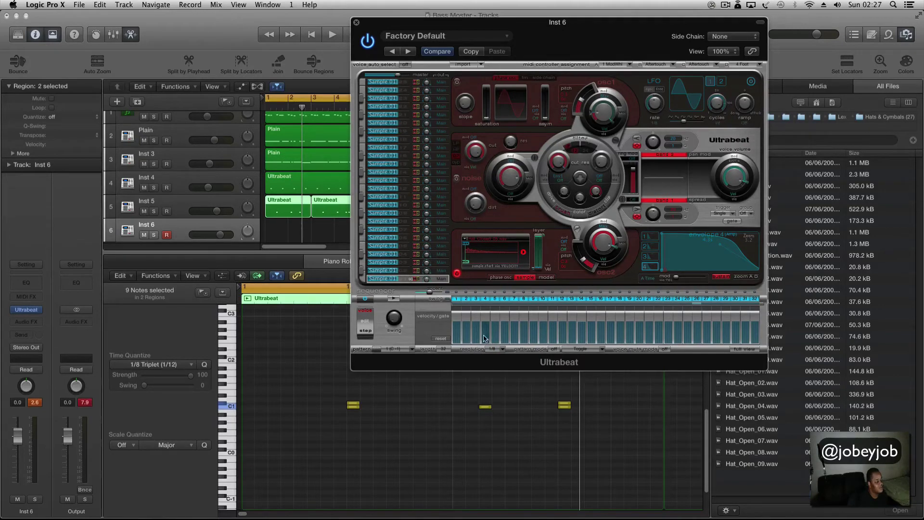
{"action": "key", "text": "space"}
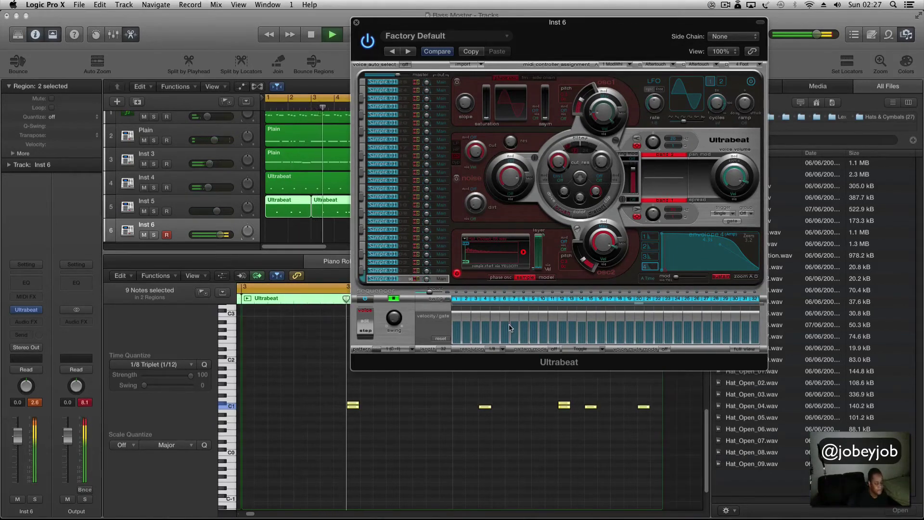
{"action": "key", "text": "space"}
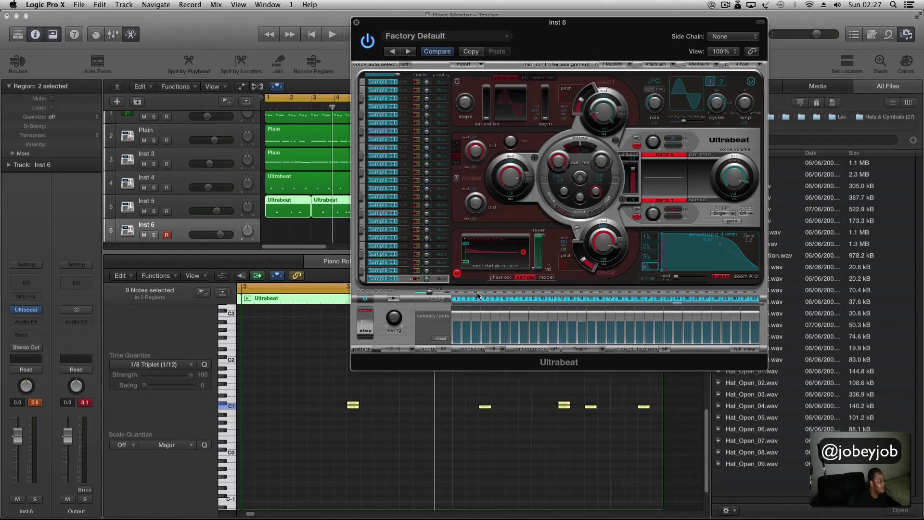
{"action": "key", "text": "space"}
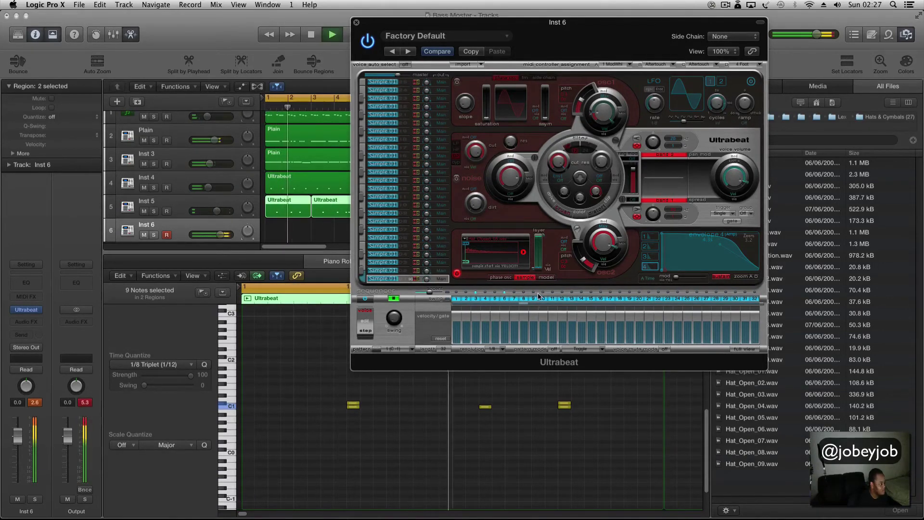
Stop playback, place the hi-hat pattern on Inst 6 at bar 1, and switch off its Ultrabeat sequencer.
{"action": "key", "text": "space"}
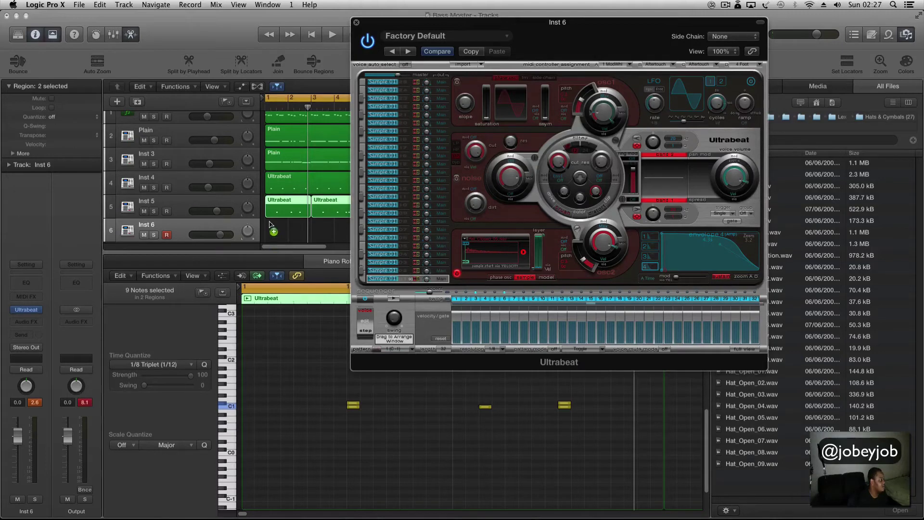
{"action": "left_click_drag", "start_coordinate": [270, 224], "coordinate": [290, 238]}
{"action": "left_click", "coordinate": [365, 298]}
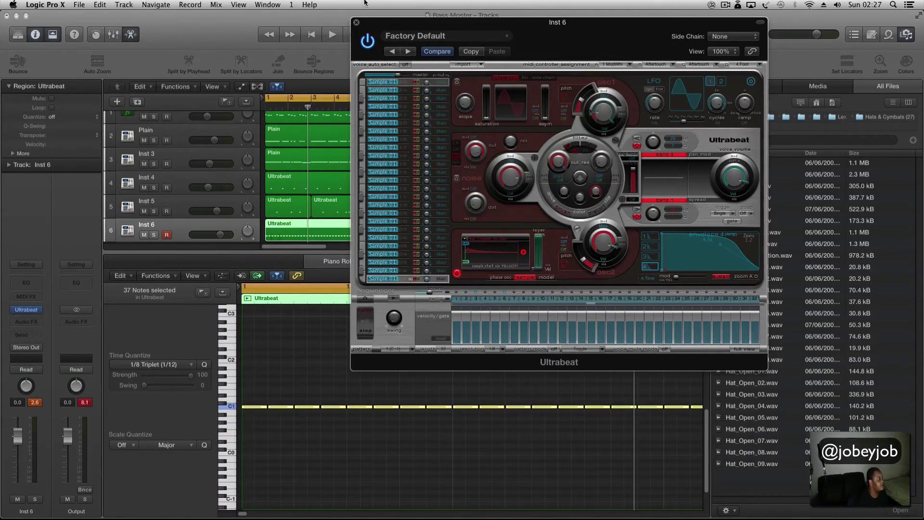
Shorten all the C1 hi-hat notes in the Inst 6 region to very brief hits, and hide the file browser.
{"action": "left_click", "coordinate": [356, 22]}
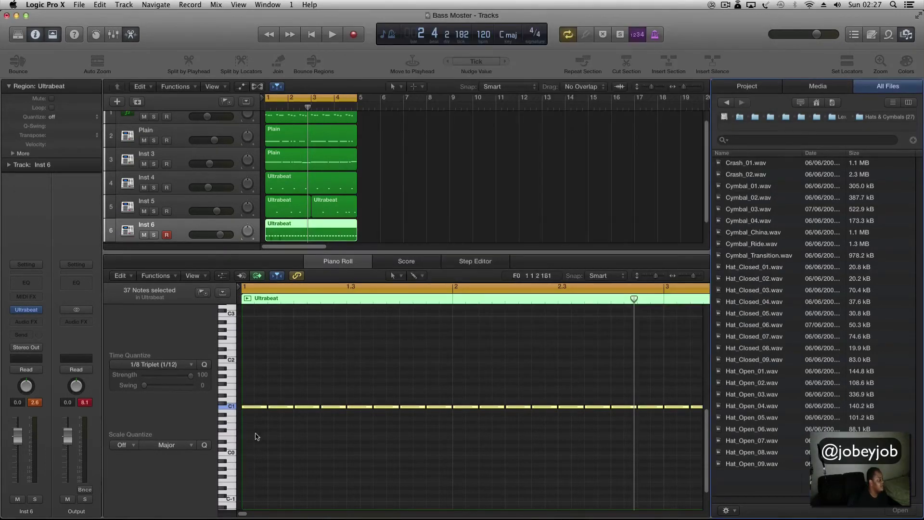
{"action": "left_click", "coordinate": [233, 408]}
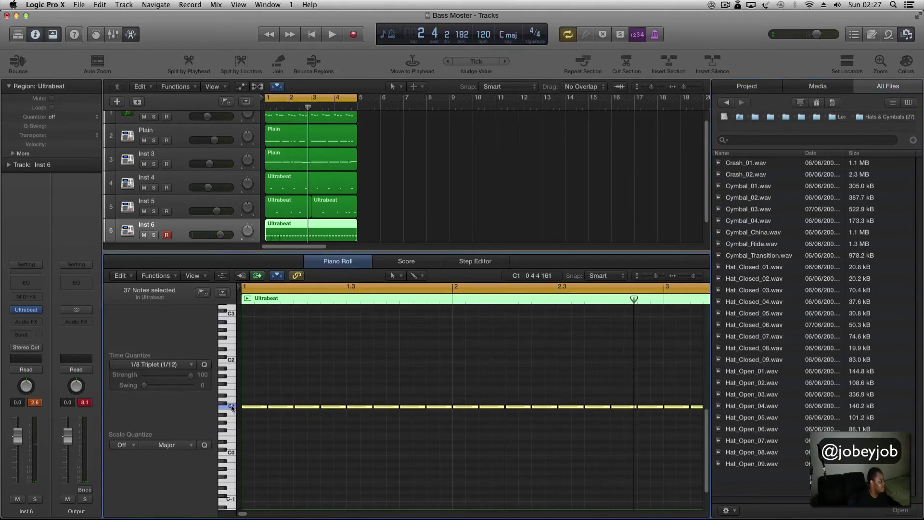
{"action": "left_click", "coordinate": [248, 408]}
{"action": "left_click_drag", "start_coordinate": [266, 408], "coordinate": [241, 409]}
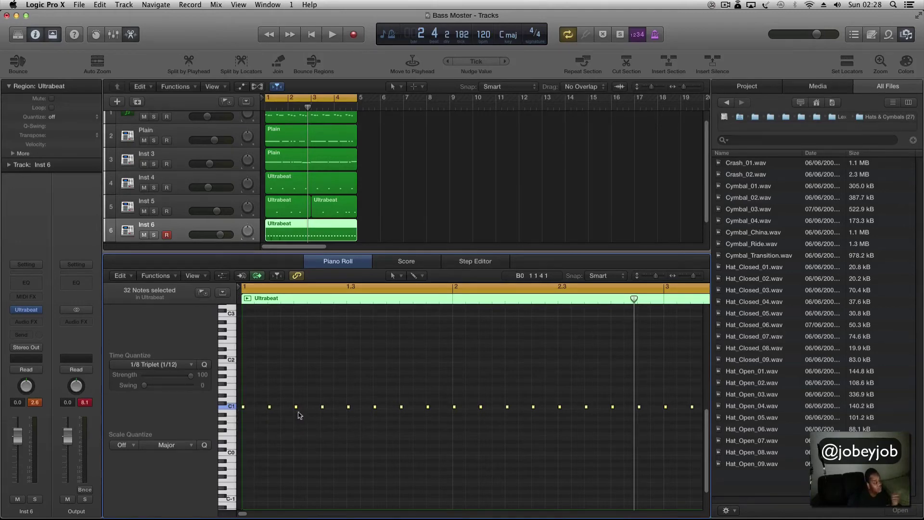
{"action": "left_click", "coordinate": [371, 433]}
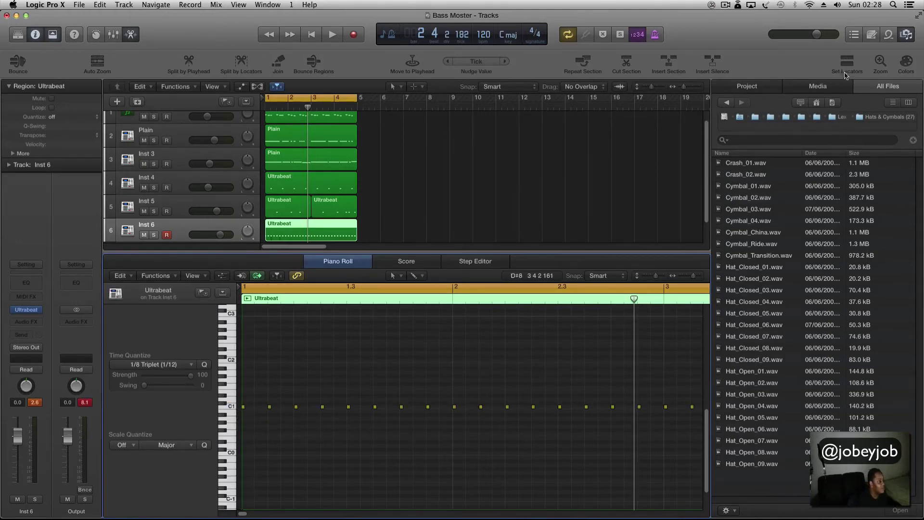
{"action": "left_click", "coordinate": [910, 36]}
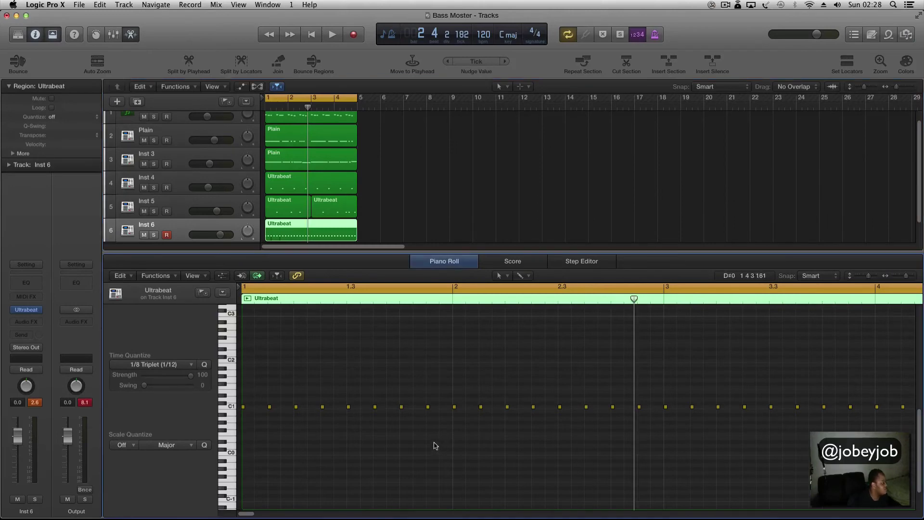
Copy hi-hat notes into the gaps between hits to form a roll before bar 2 and a faster roll before bar 3.
{"action": "left_click_drag", "start_coordinate": [397, 398], "coordinate": [415, 412]}
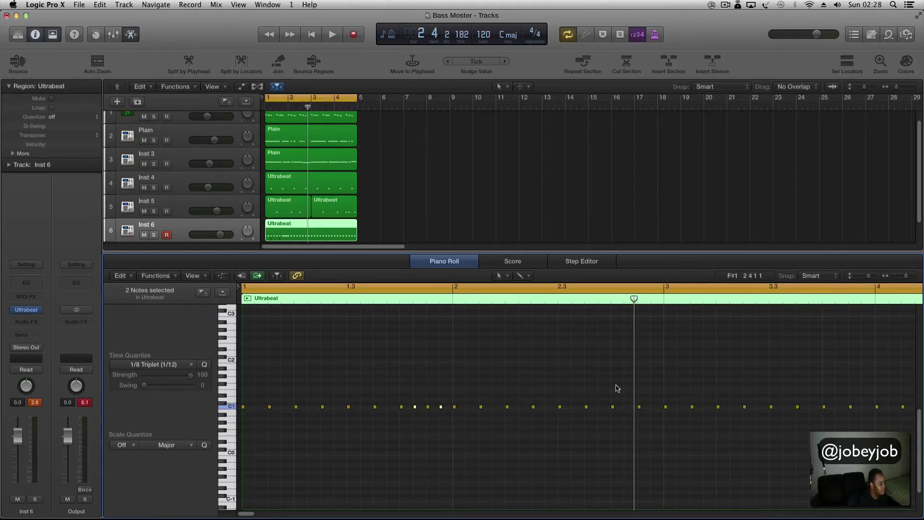
{"action": "left_click_drag", "start_coordinate": [599, 391], "coordinate": [611, 412]}
{"action": "mouse_move", "coordinate": [613, 410]}
{"action": "left_mouse_down"}
{"action": "mouse_move", "coordinate": [658, 421]}
{"action": "mouse_move", "coordinate": [618, 410]}
{"action": "left_mouse_up"}
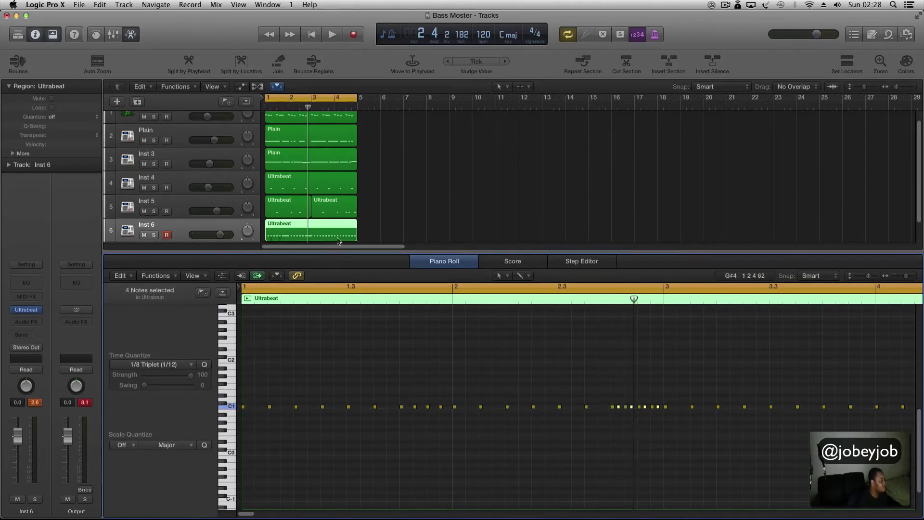
Repeat the two-bar hi-hat roll pattern over bars 3 and 4 as one joined Inst 6 region, and play the loop.
{"action": "left_click_drag", "start_coordinate": [355, 233], "coordinate": [270, 239]}
{"action": "left_click", "coordinate": [276, 62]}
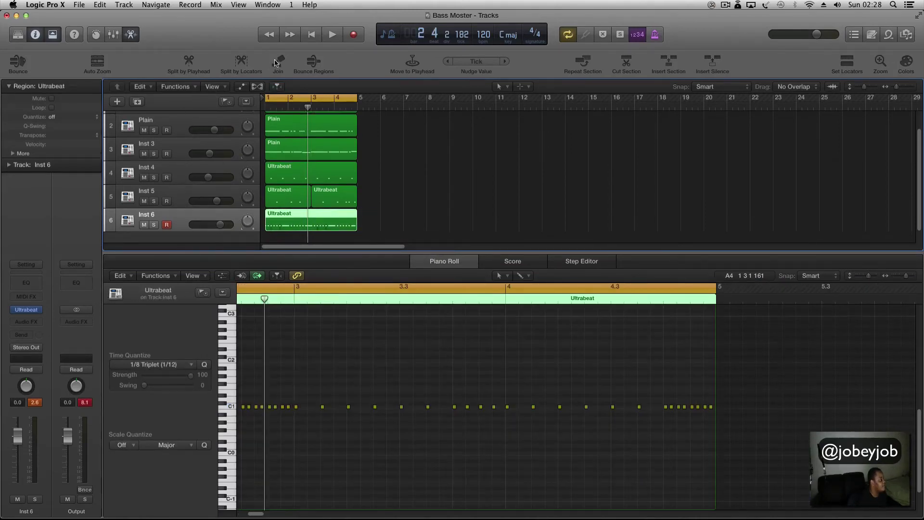
{"action": "key", "text": "space"}
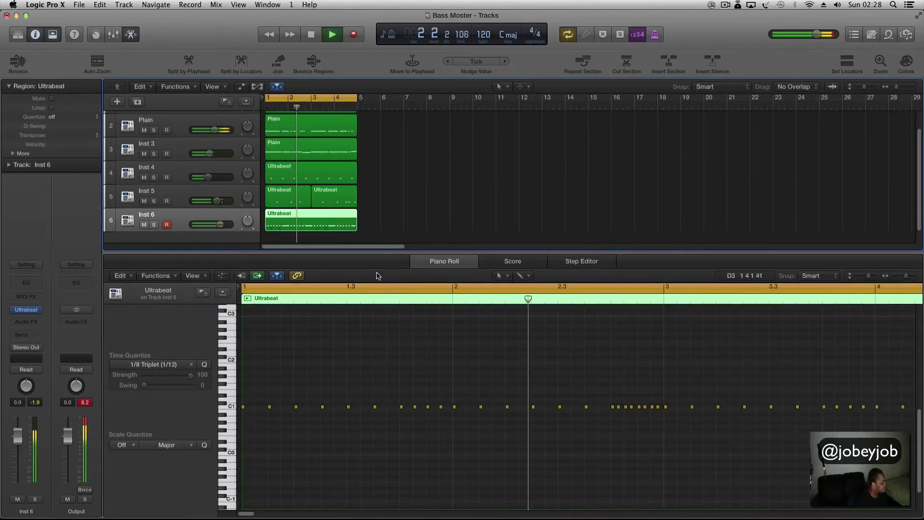
{"action": "scroll", "coordinate": [298, 243], "scroll_direction": "down", "scroll_amount": 1}
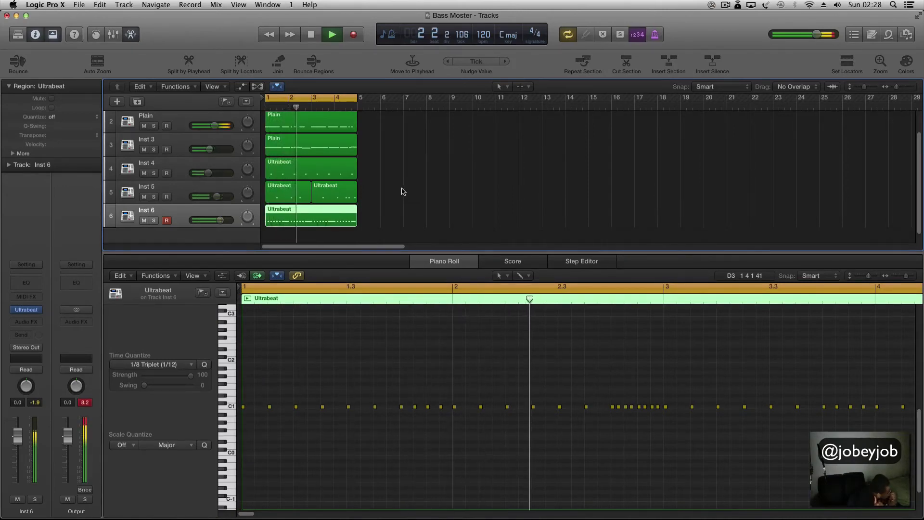
{"action": "key", "text": "space"}
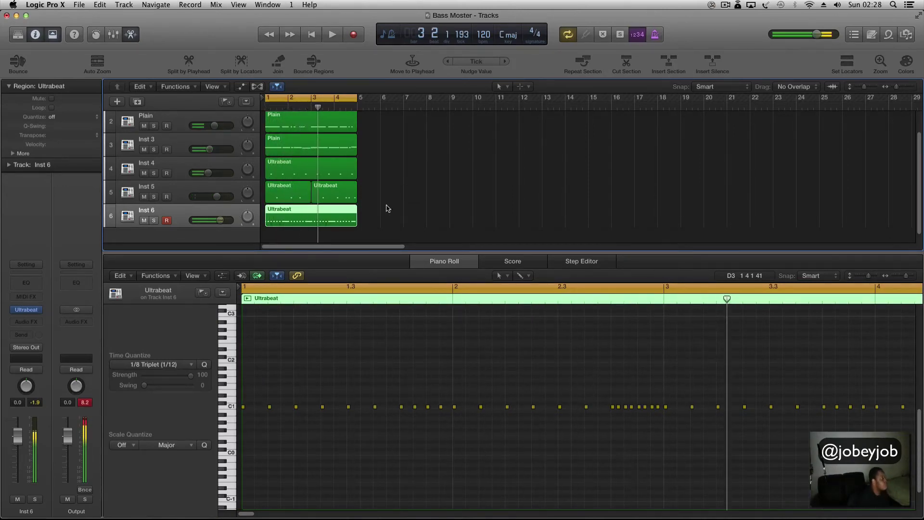
Enlarge the tracks area and raise the Inst 1 volume to -5.2 dB while playing the loop.
{"action": "left_click_drag", "start_coordinate": [380, 252], "coordinate": [352, 412]}
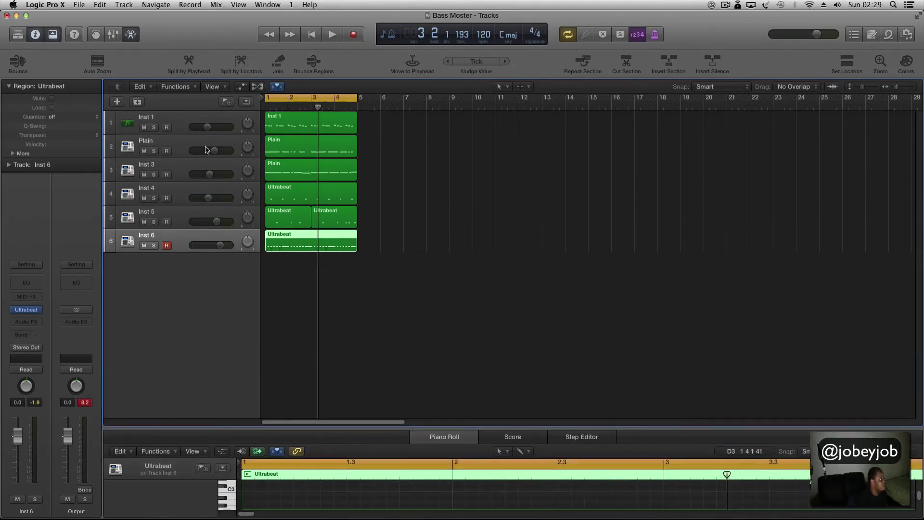
{"action": "left_click", "coordinate": [195, 120]}
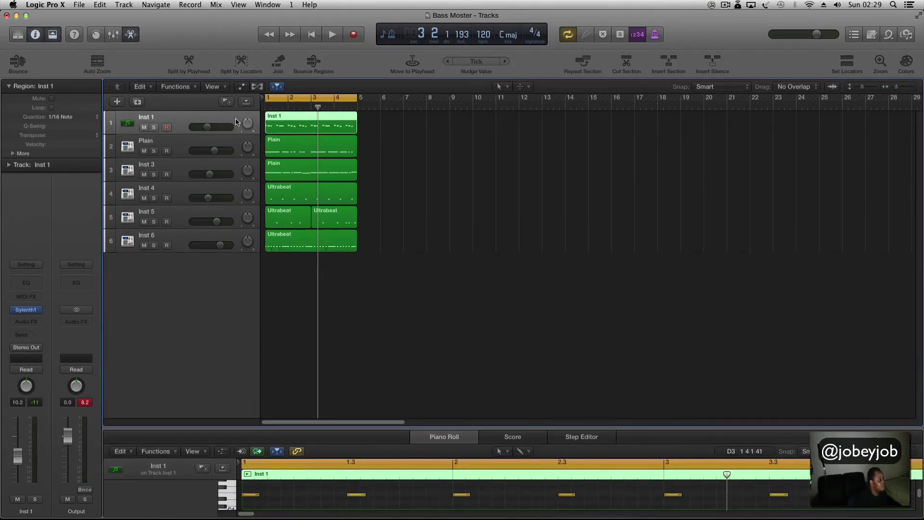
{"action": "left_click", "coordinate": [208, 126]}
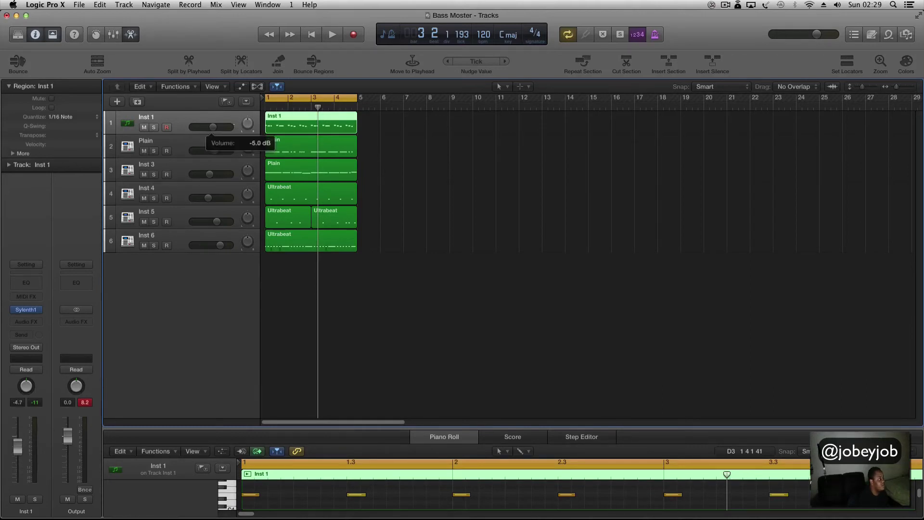
{"action": "key", "text": "space"}
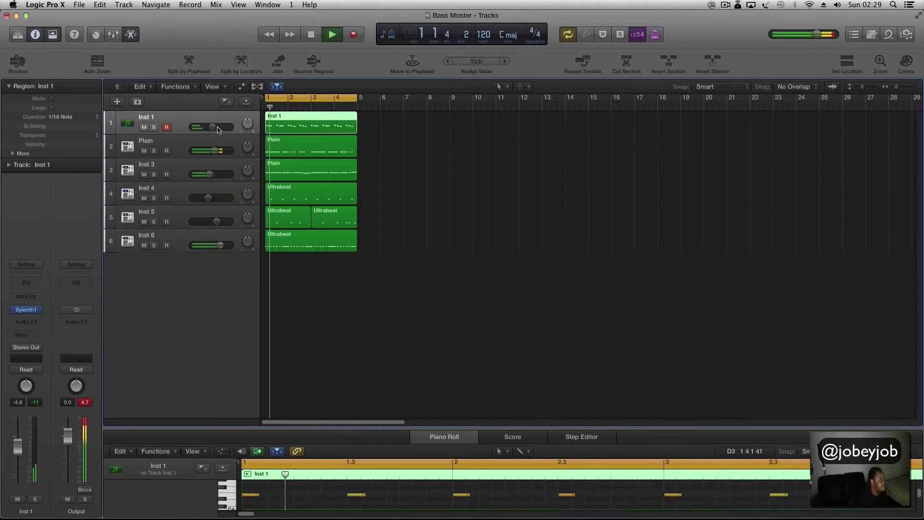
{"action": "left_click_drag", "start_coordinate": [212, 127], "coordinate": [211, 128]}
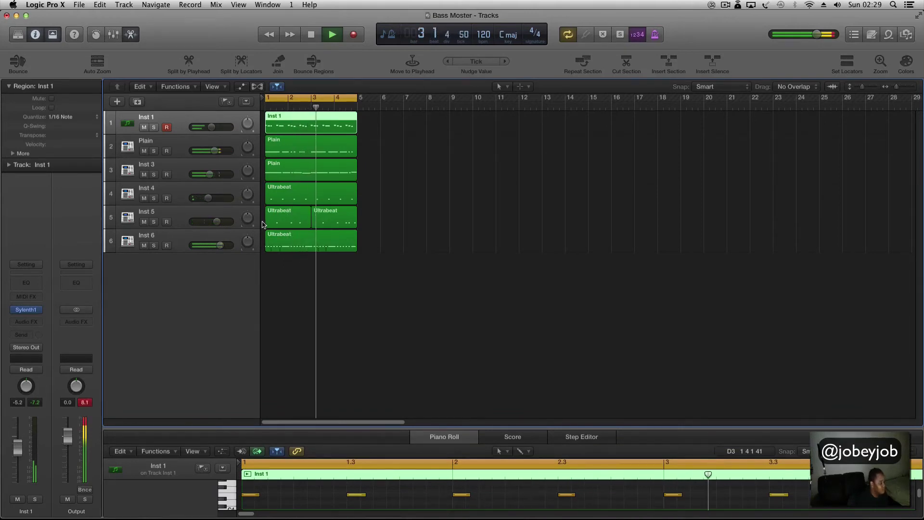
{"action": "key", "text": "space"}
Lower the volume of the hi-hat track Inst 6 to -6.0 dB and check it against the loop.
{"action": "left_click", "coordinate": [192, 236]}
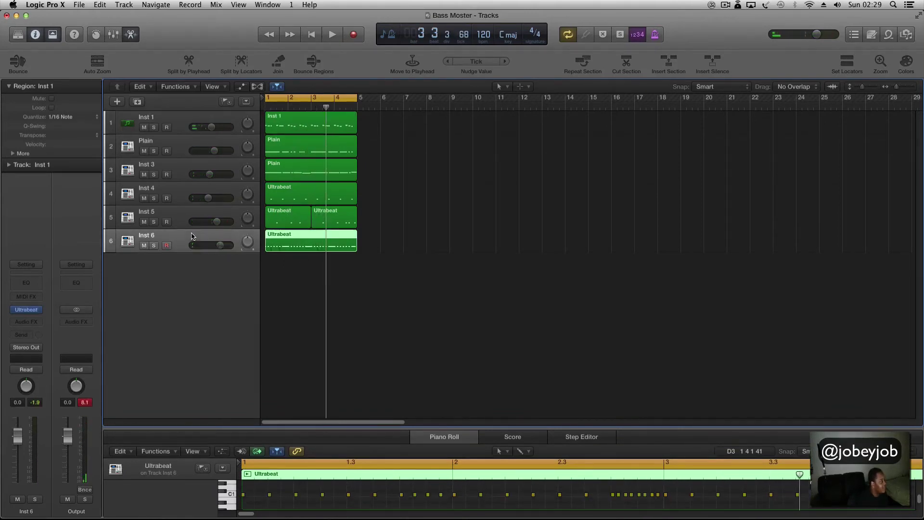
{"action": "left_click_drag", "start_coordinate": [217, 246], "coordinate": [216, 248]}
{"action": "key", "text": "space"}
{"action": "key", "text": "space"}
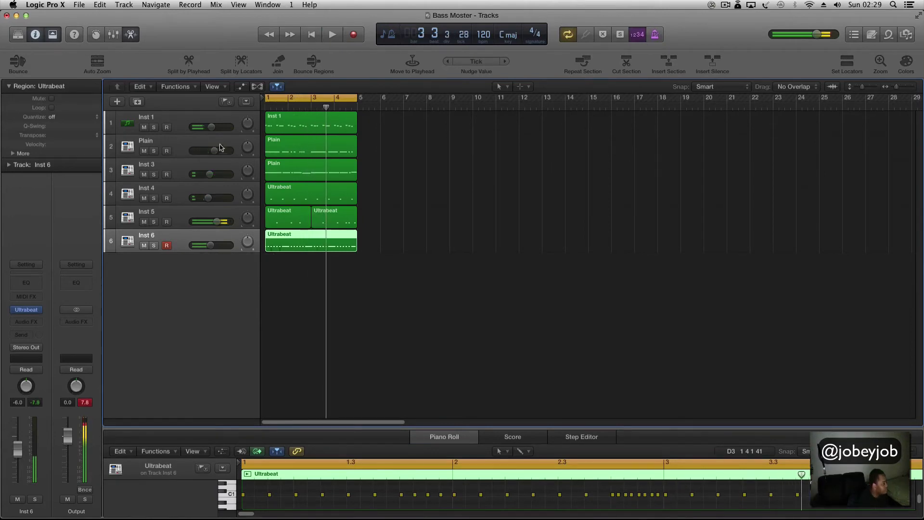
Create a new track below Inst 1 with duplicate settings, and open its Sylenth1 instrument over the arrangement.
{"action": "left_click", "coordinate": [178, 123]}
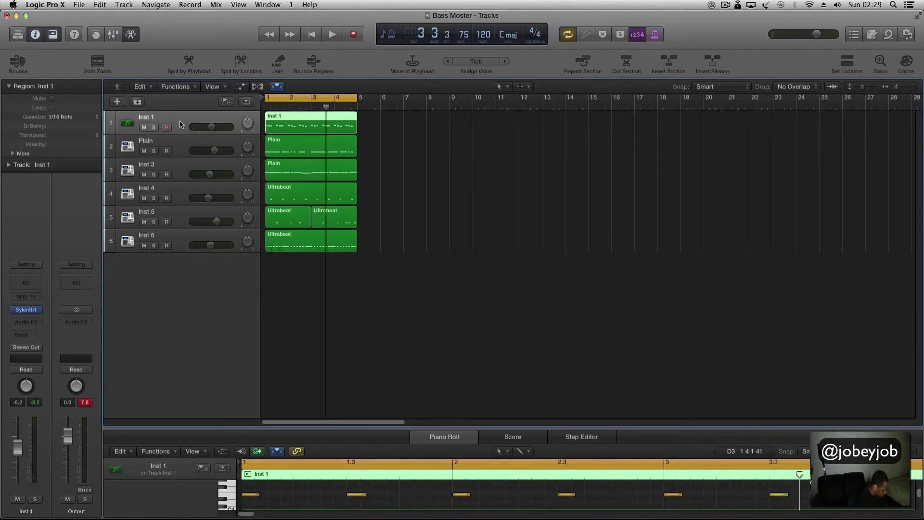
{"action": "key", "text": "super+d"}
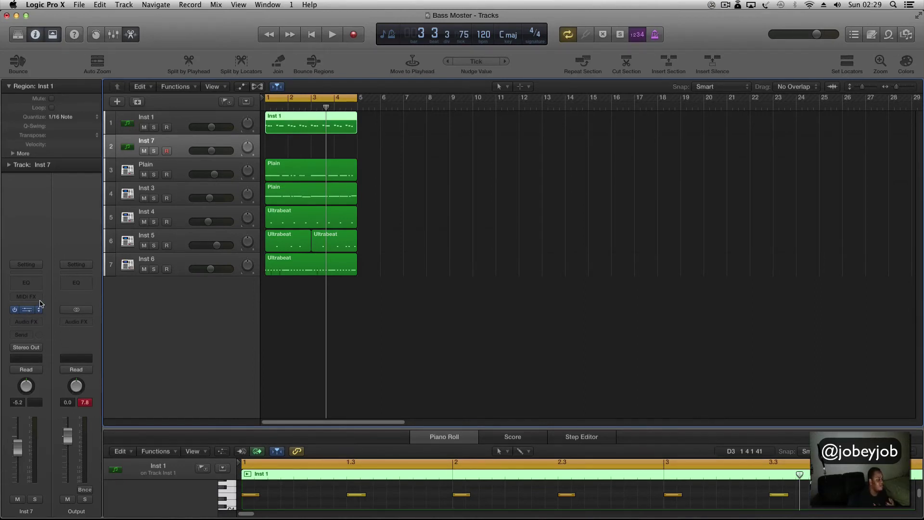
{"action": "left_click", "coordinate": [27, 309]}
{"action": "left_click", "coordinate": [29, 307]}
{"action": "left_click", "coordinate": [27, 309]}
{"action": "left_click_drag", "start_coordinate": [249, 54], "coordinate": [508, 115]}
{"action": "left_click", "coordinate": [711, 107]}
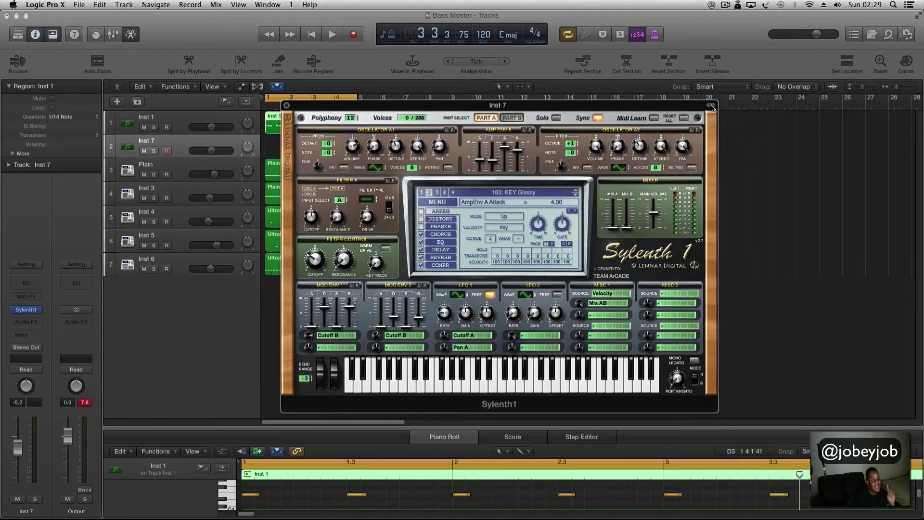
{"action": "left_click", "coordinate": [712, 5]}
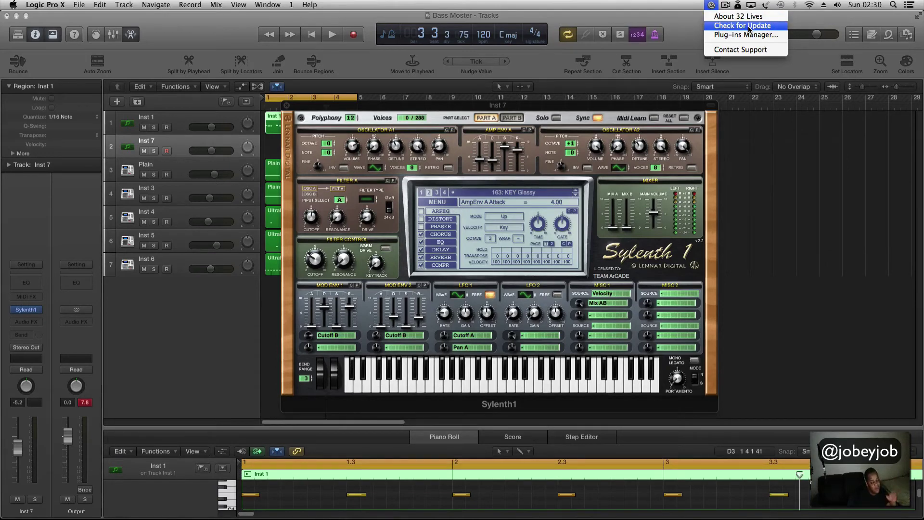
{"action": "left_click", "coordinate": [520, 104]}
Load 151: ARP Take Fifth in Inst 7's Sylenth1 and audition the following presets through 156: HOV Fat Wah.
{"action": "left_click", "coordinate": [491, 193]}
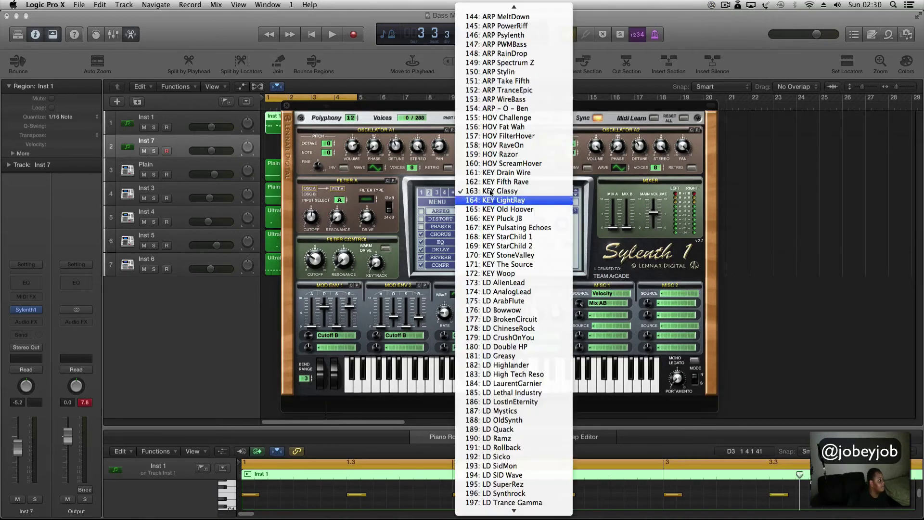
{"action": "left_click", "coordinate": [504, 82]}
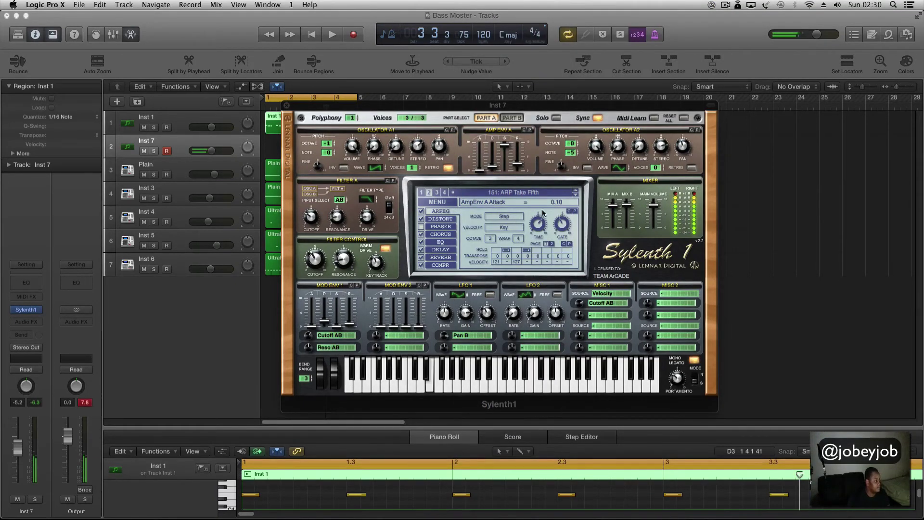
{"action": "left_click", "coordinate": [576, 195]}
{"action": "left_click", "coordinate": [575, 196]}
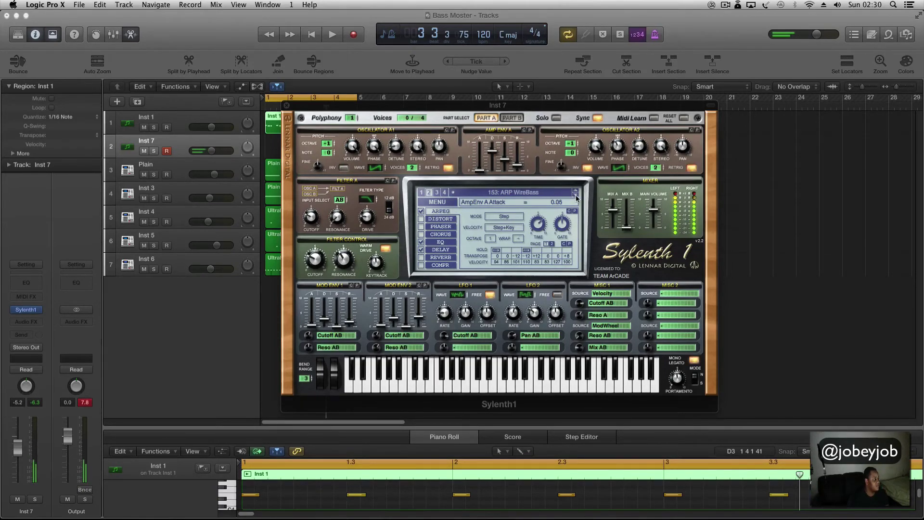
{"action": "left_click", "coordinate": [575, 196]}
{"action": "left_click", "coordinate": [576, 196]}
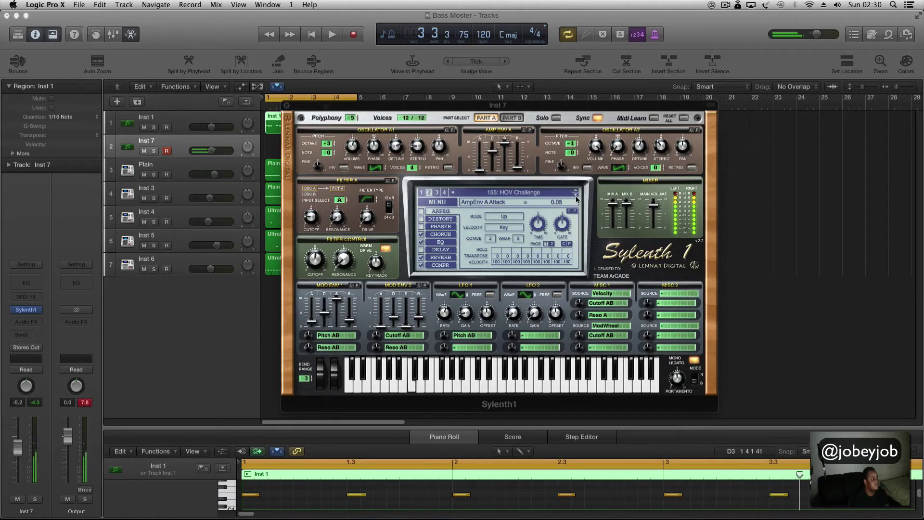
{"action": "left_click", "coordinate": [575, 196]}
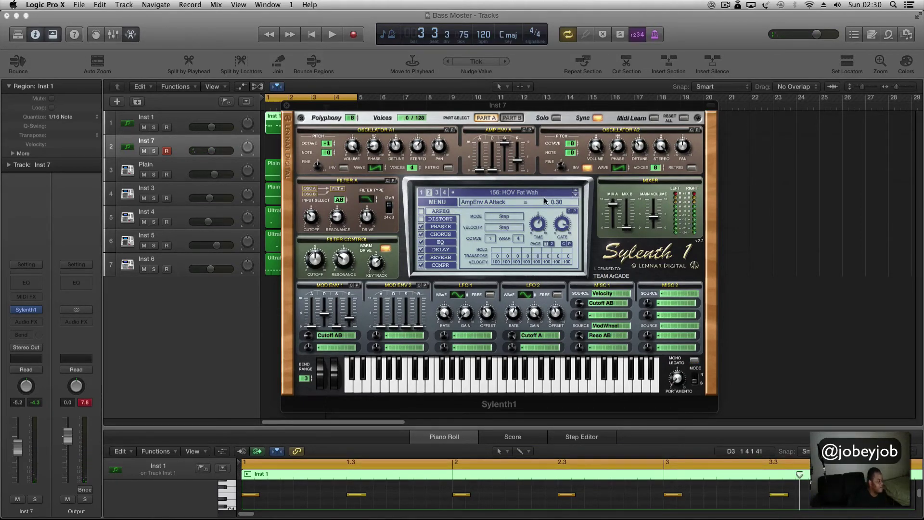
Audition Sylenth1 presets from 157: HOV FilterHover to 163: KEY Glassy over the playing loop, and stop playback.
{"action": "key", "text": "f"}
{"action": "key", "text": "v"}
{"action": "key", "text": "space"}
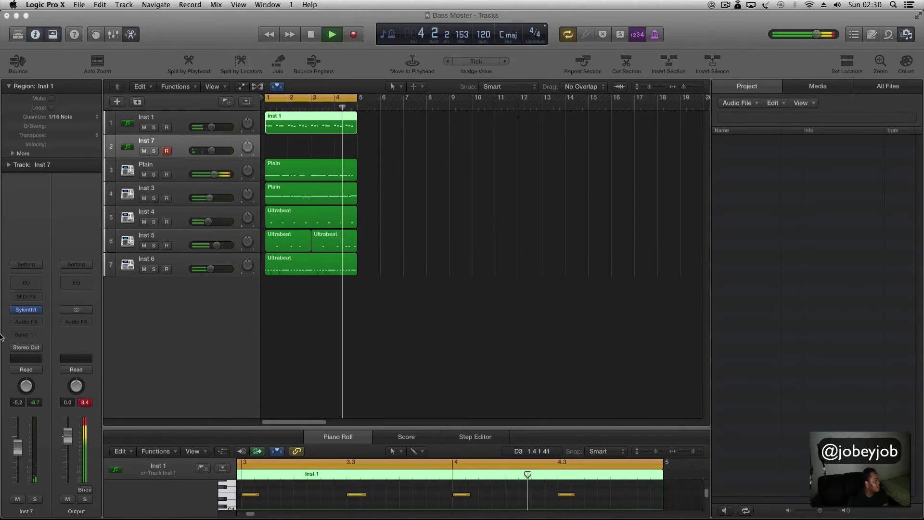
{"action": "left_click", "coordinate": [26, 311]}
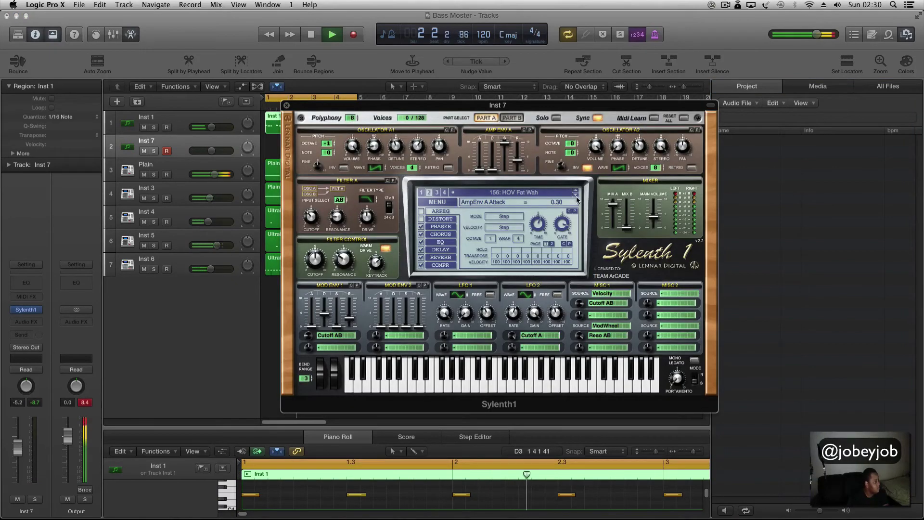
{"action": "left_click", "coordinate": [575, 195]}
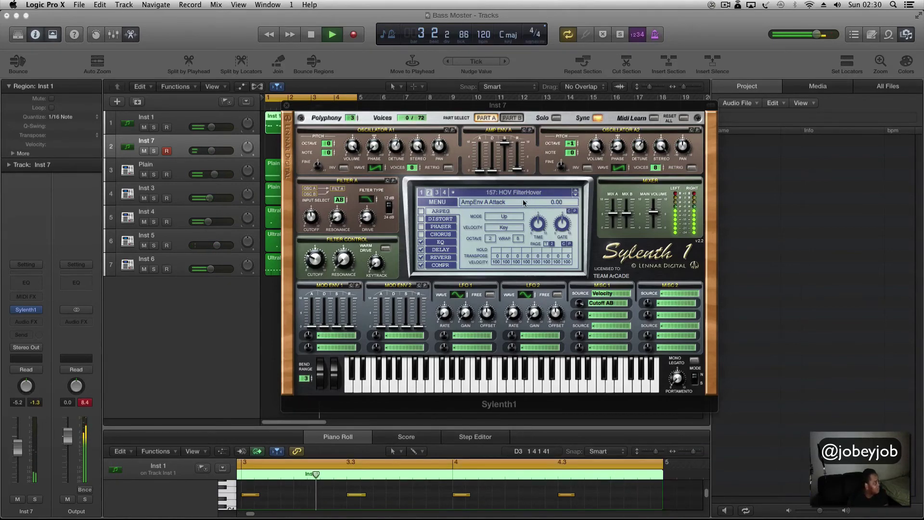
{"action": "left_click", "coordinate": [575, 195]}
{"action": "left_click", "coordinate": [576, 195]}
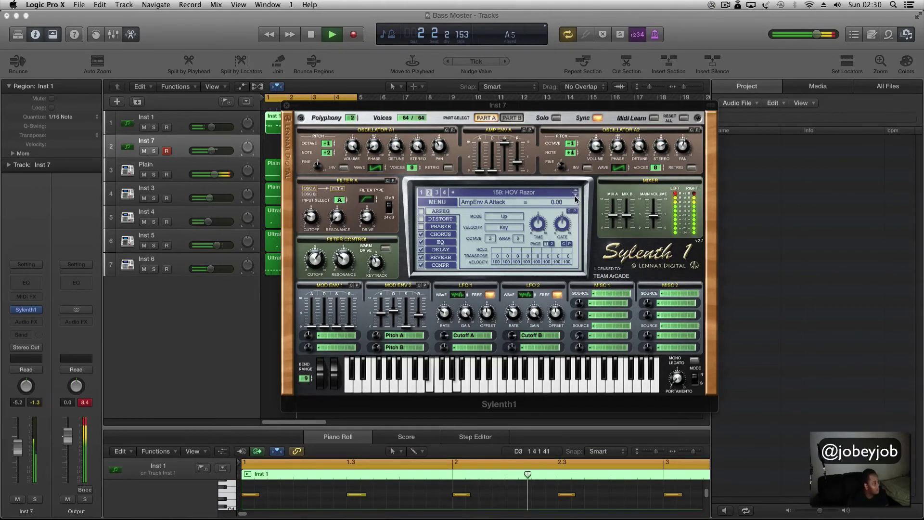
{"action": "left_click", "coordinate": [576, 195]}
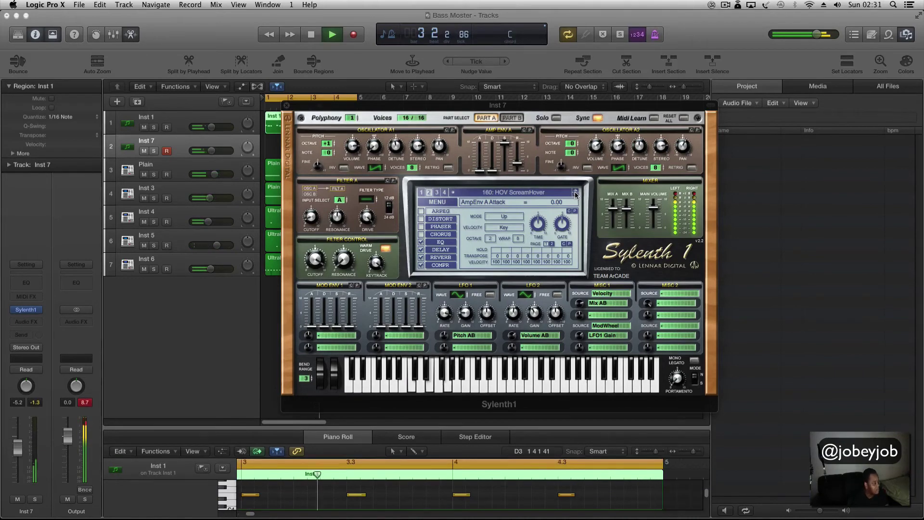
{"action": "left_click", "coordinate": [576, 194]}
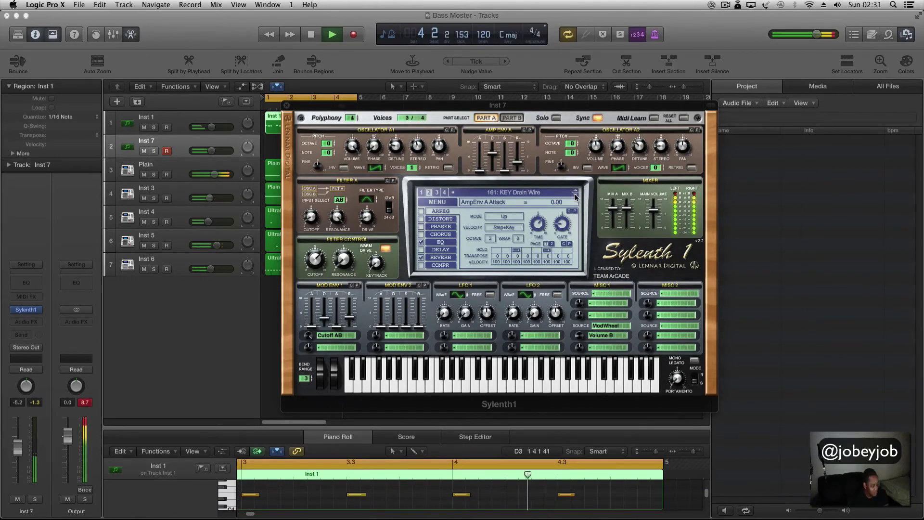
{"action": "left_click", "coordinate": [575, 194]}
{"action": "left_click", "coordinate": [576, 194]}
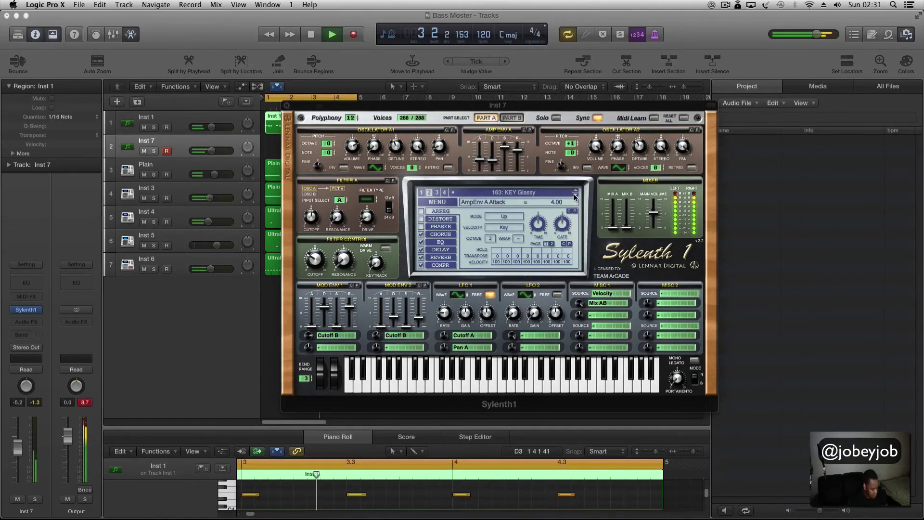
{"action": "key", "text": "space"}
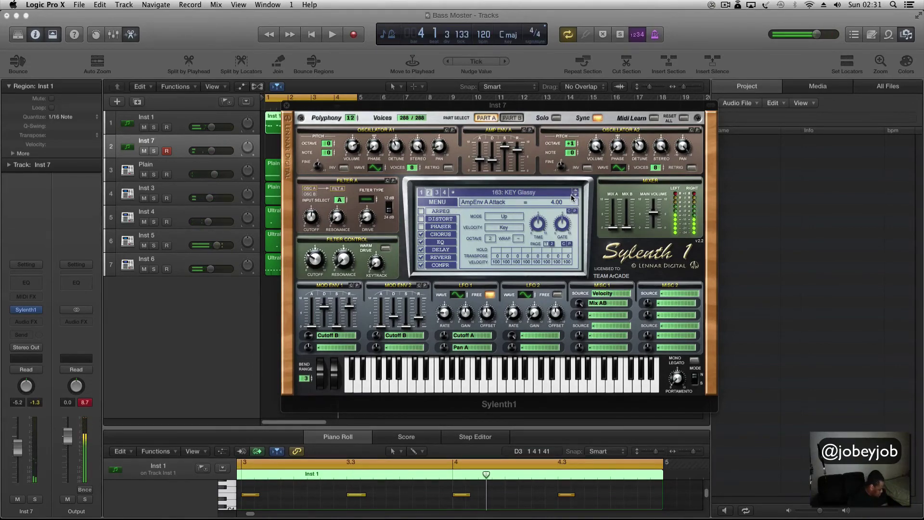
Record a two-bar chord part on Inst 7 with the KEY Glassy preset and loop its region to the end of bar 4.
{"action": "key", "text": "r"}
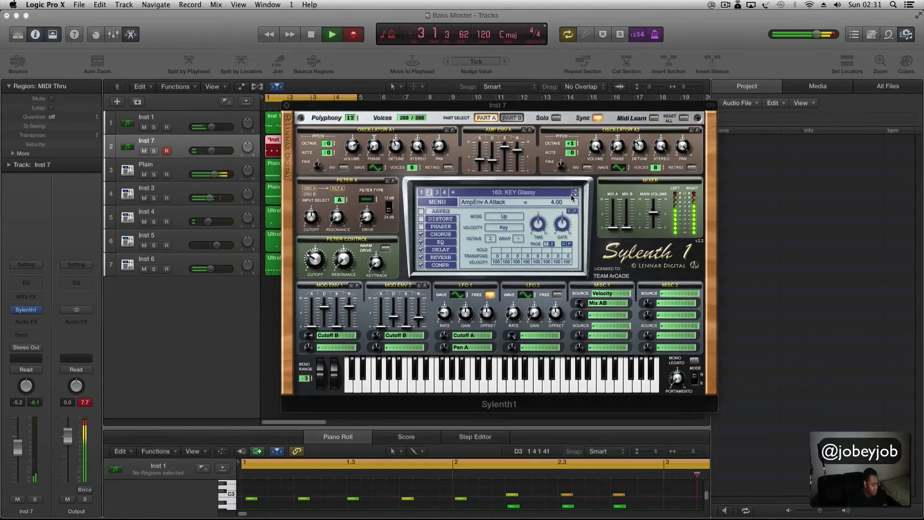
{"action": "key", "text": "space"}
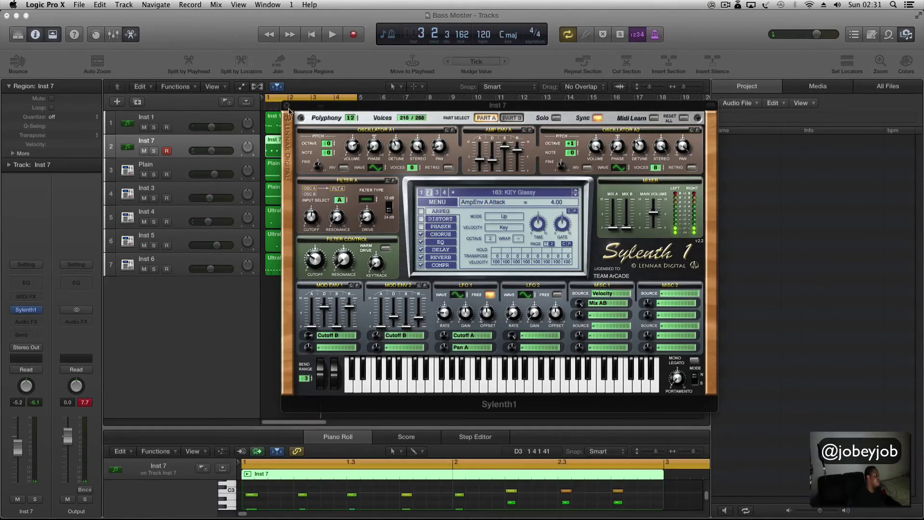
{"action": "left_click", "coordinate": [288, 107]}
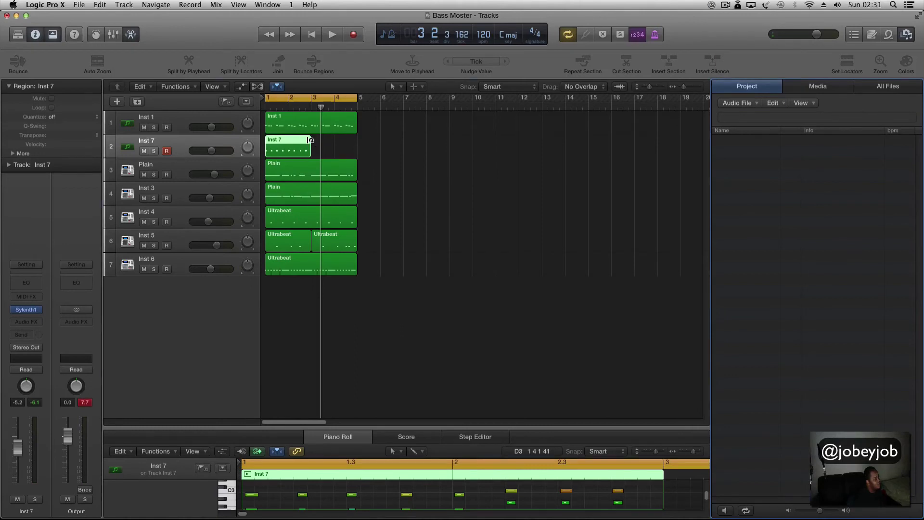
{"action": "left_click_drag", "start_coordinate": [311, 139], "coordinate": [351, 139]}
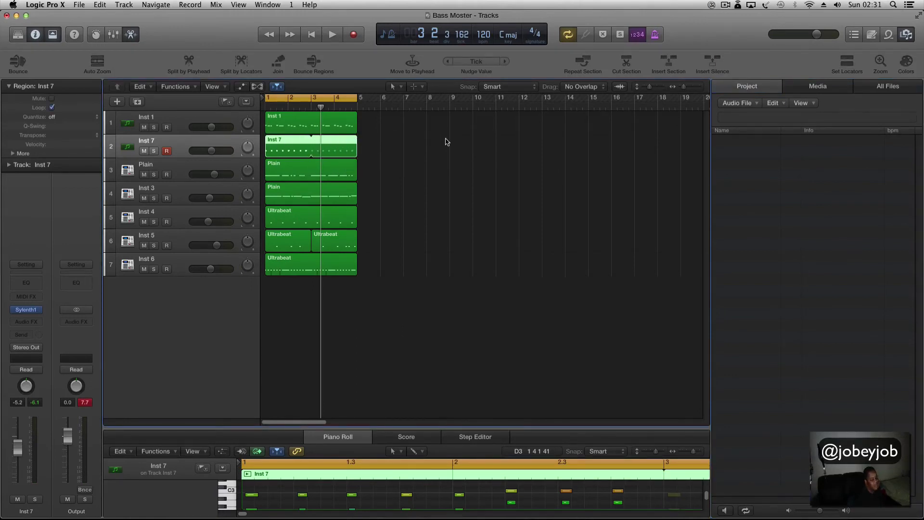
Balance the two synth layers over the playing loop, raising Inst 7's volume to -3.2 dB and lowering Inst 1's to -6.4 dB.
{"action": "key", "text": "space"}
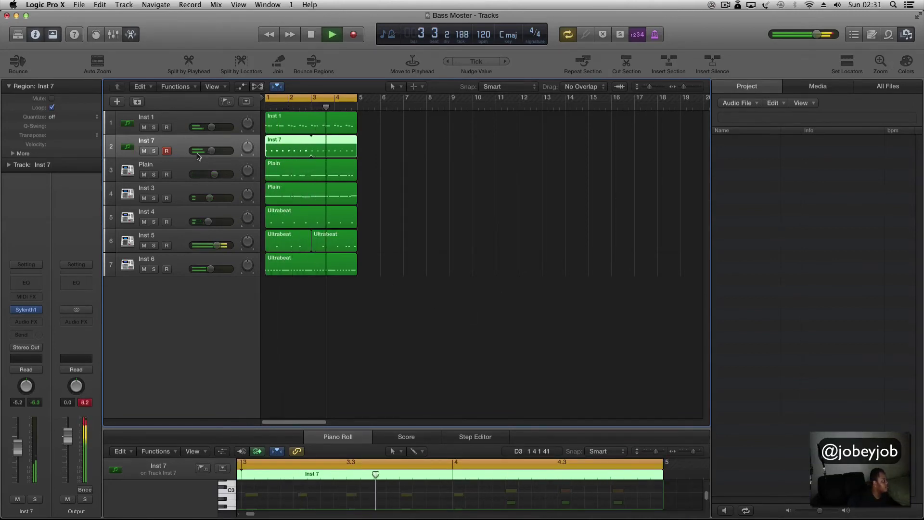
{"action": "mouse_move", "coordinate": [213, 151]}
{"action": "left_click_drag", "start_coordinate": [213, 151], "coordinate": [215, 151]}
{"action": "key", "text": "Up"}
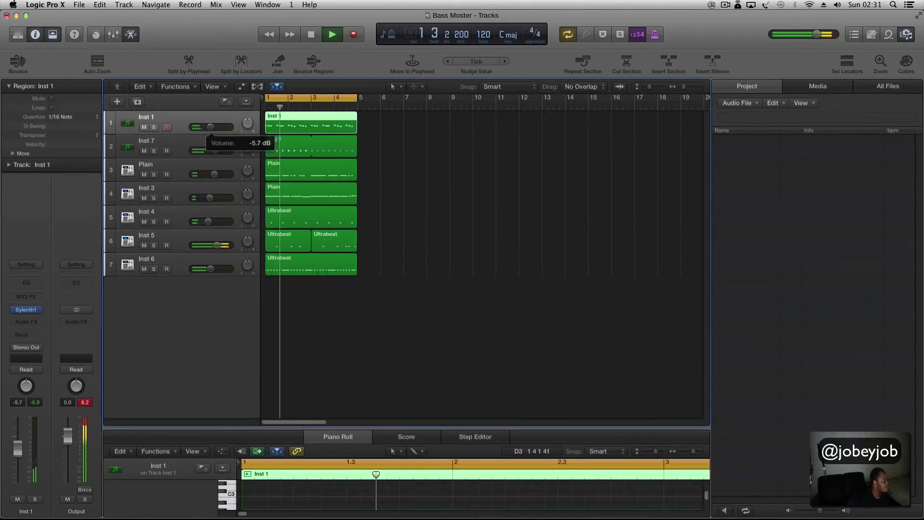
Quantize the Inst 7 region to 1/16 Note and enlarge the Piano Roll to show its notes.
{"action": "key", "text": "Down"}
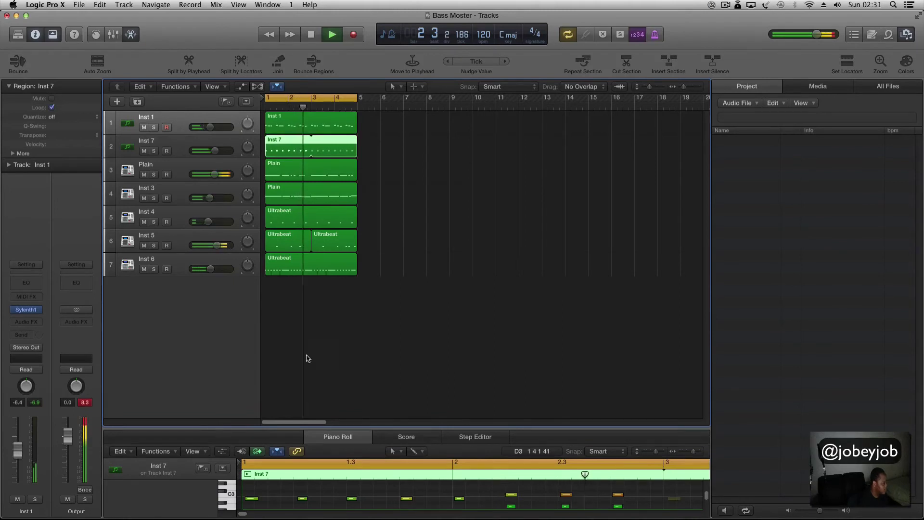
{"action": "key", "text": "q"}
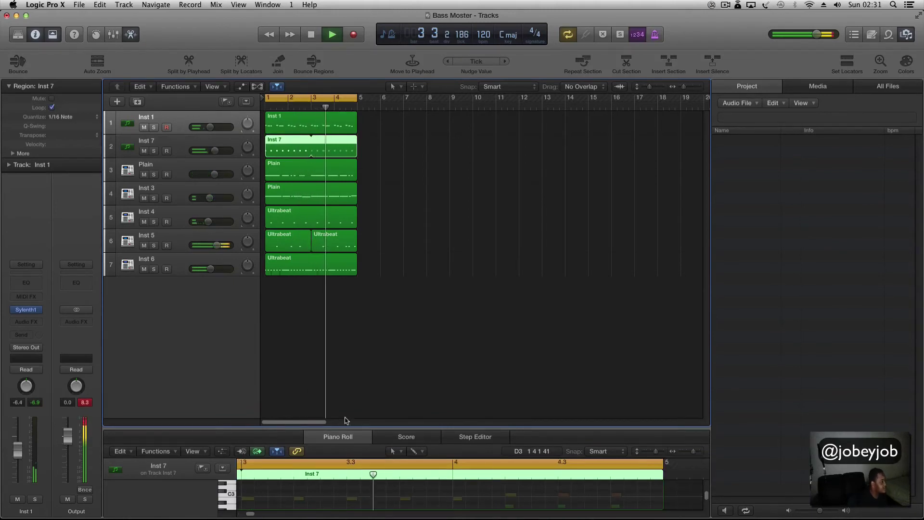
{"action": "left_click_drag", "start_coordinate": [382, 437], "coordinate": [362, 274]}
Stop playback, create a new track with duplicate settings below Inst 7, and open its Sylenth1 instrument.
{"action": "left_click", "coordinate": [176, 155]}
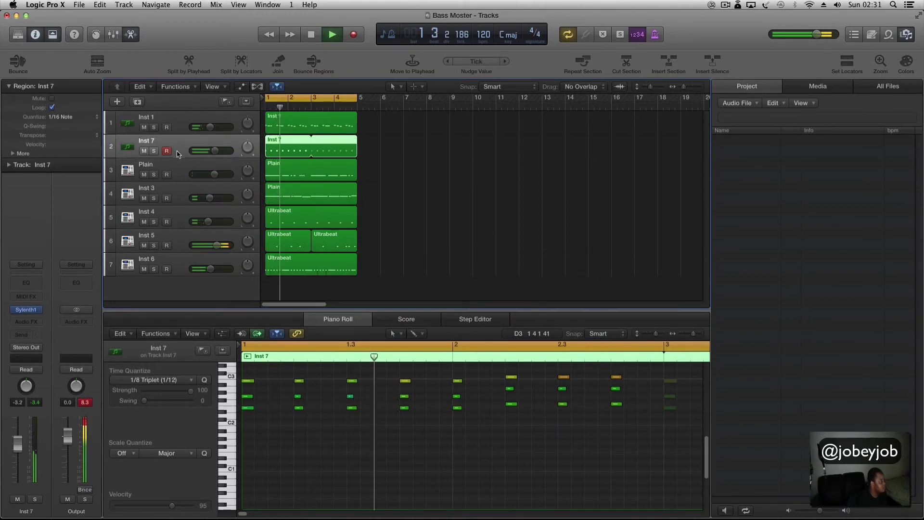
{"action": "key", "text": "space"}
{"action": "key", "text": "super+d"}
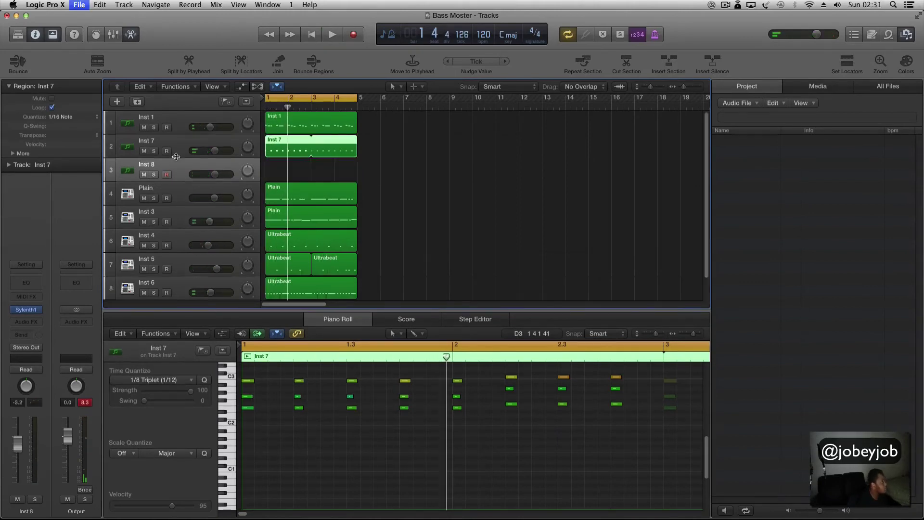
{"action": "key", "text": "super+f"}
{"action": "left_click", "coordinate": [32, 310]}
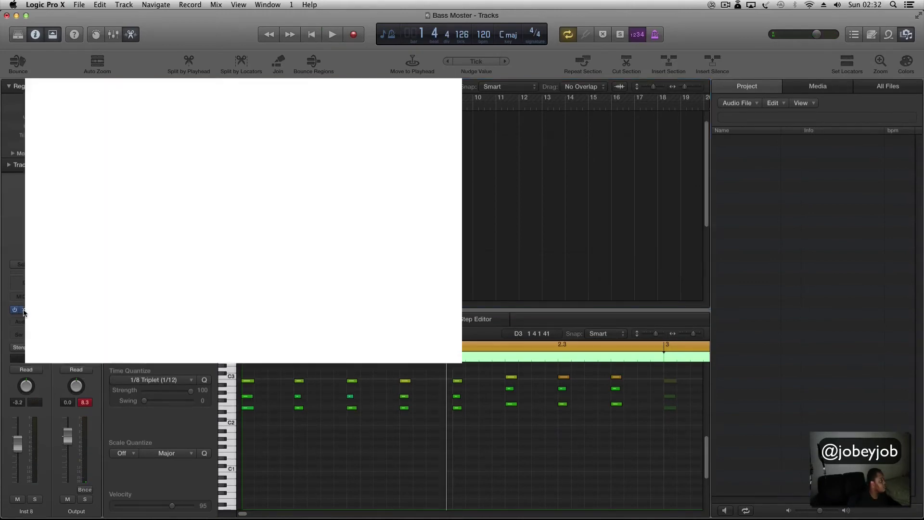
Audition the following Sylenth1 presets on Inst 8 and settle on 168: KEY StarChild 1.
{"action": "left_click", "coordinate": [317, 164]}
{"action": "left_click", "coordinate": [317, 164]}
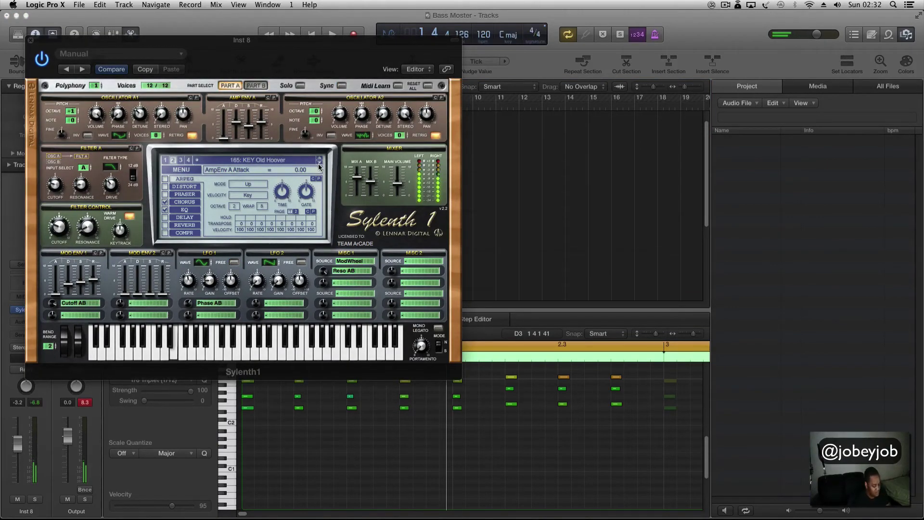
{"action": "left_click", "coordinate": [318, 166]}
{"action": "left_click", "coordinate": [318, 165]}
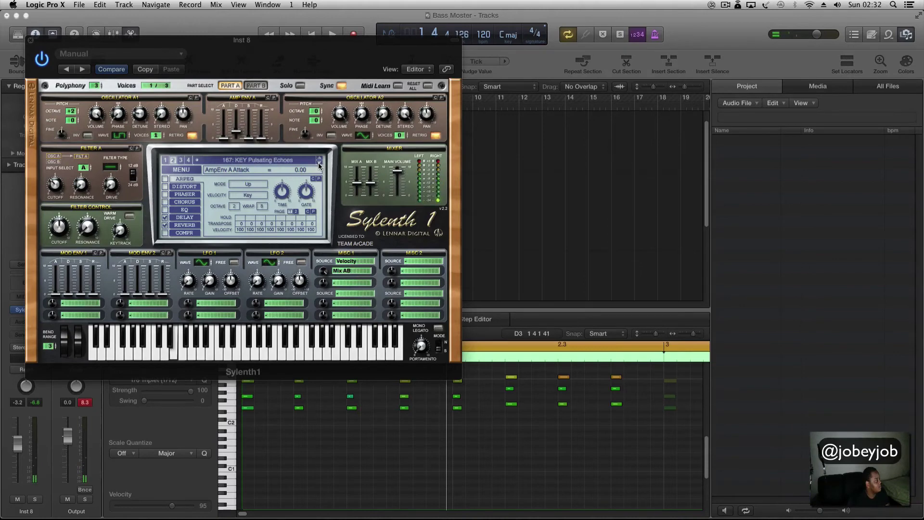
{"action": "left_click", "coordinate": [318, 165]}
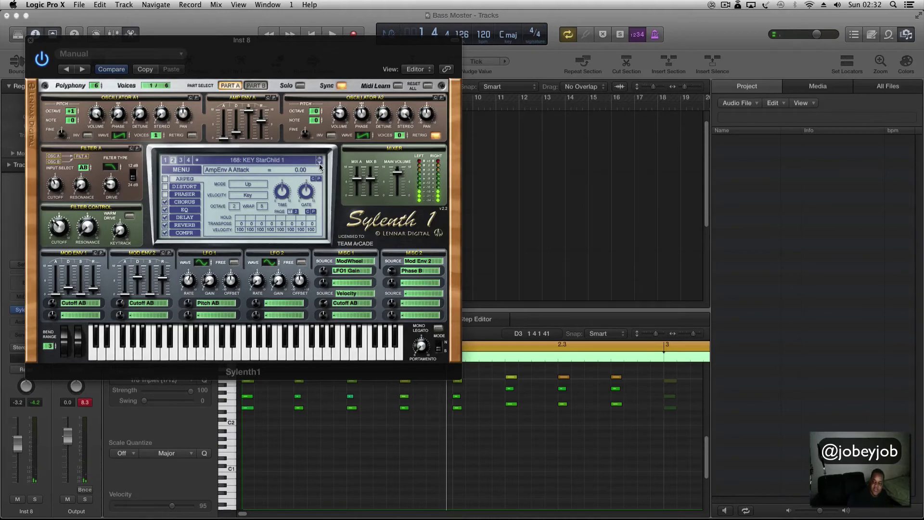
Rehearse over the loop, record a StarChild melody on Inst 8 across the four-bar cycle, and close the instrument.
{"action": "key", "text": "space"}
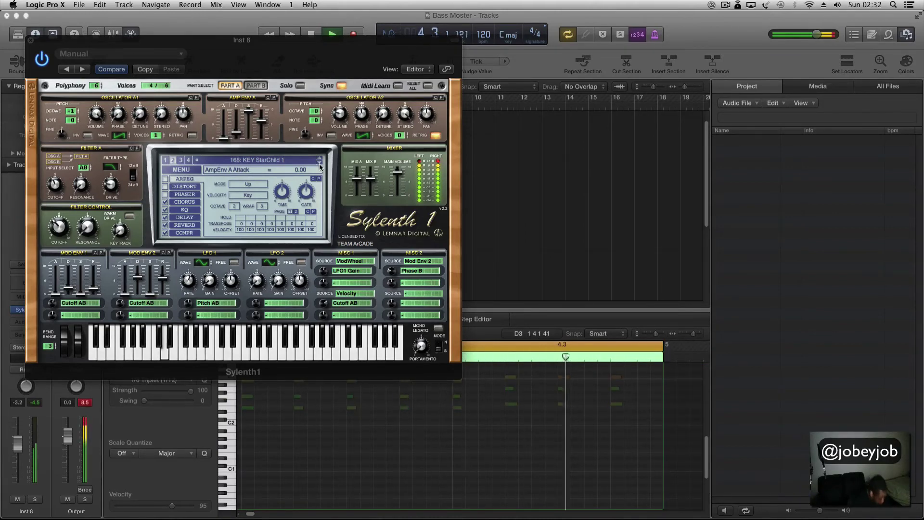
{"action": "key", "text": "r"}
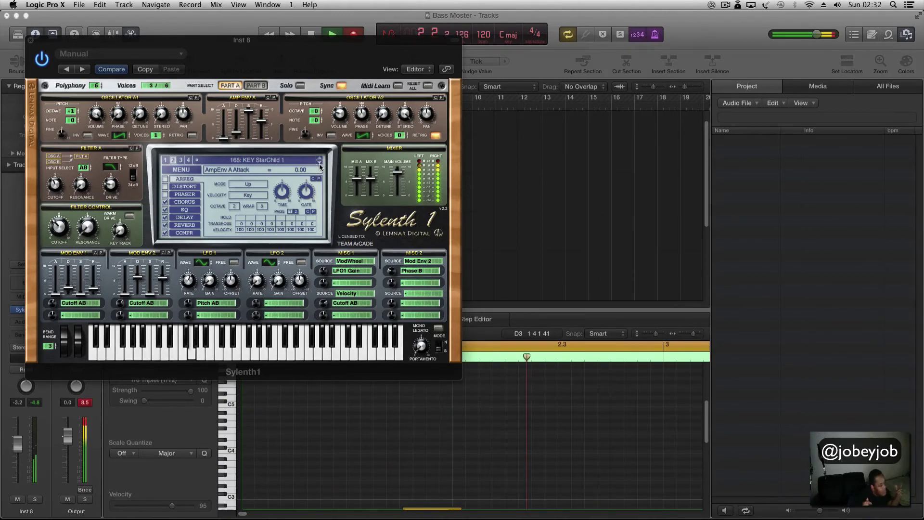
{"action": "key", "text": "space"}
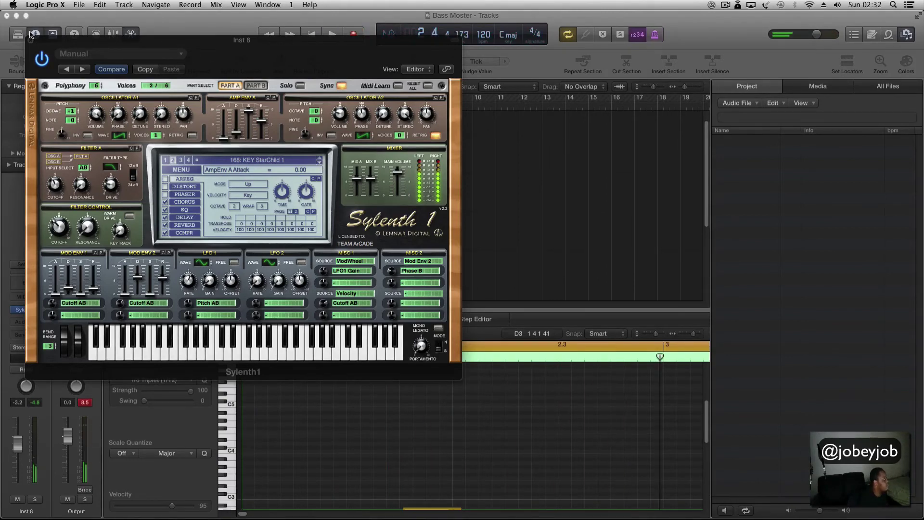
{"action": "left_click", "coordinate": [30, 40]}
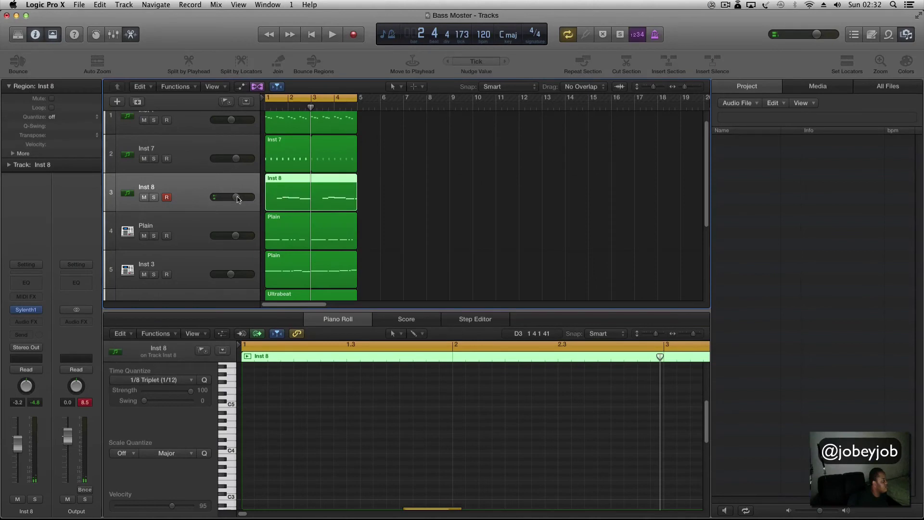
Lower the volume of Inst 8 to -8.8 dB while checking it against the loop.
{"action": "left_click_drag", "start_coordinate": [237, 198], "coordinate": [230, 197]}
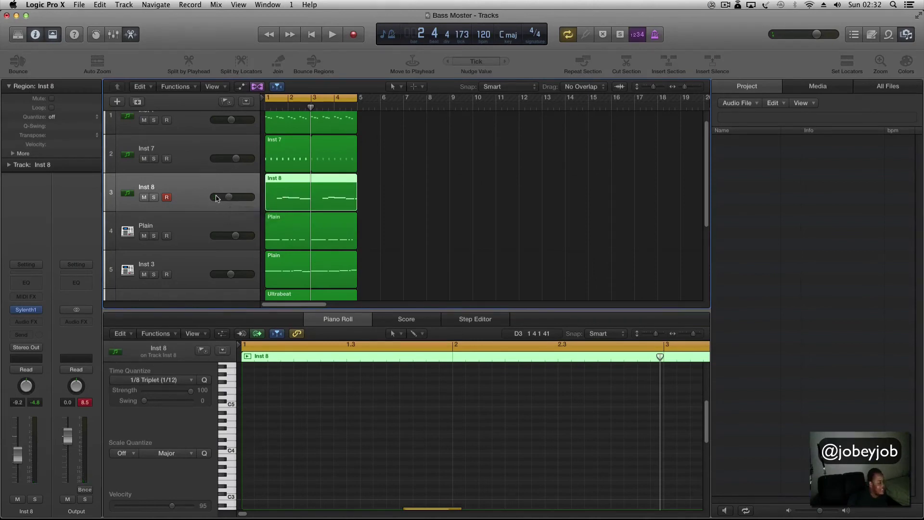
{"action": "key", "text": "space"}
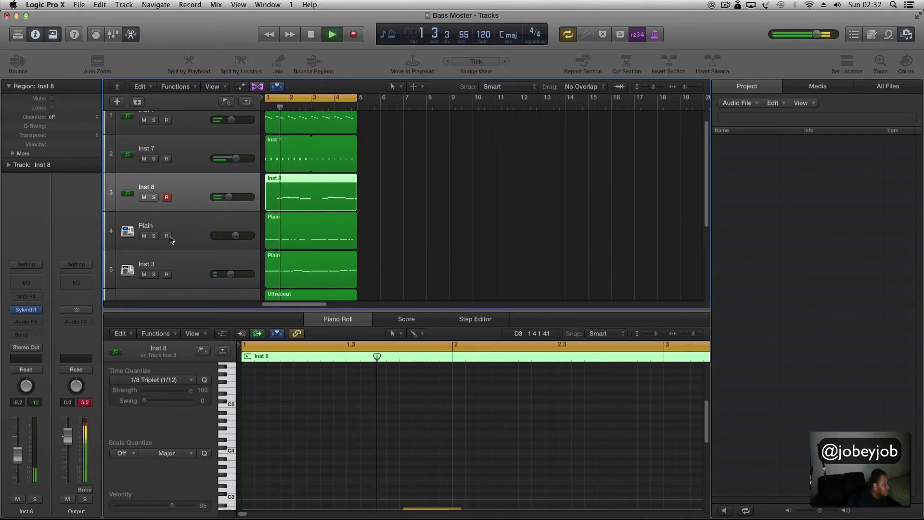
{"action": "left_click_drag", "start_coordinate": [230, 198], "coordinate": [232, 199]}
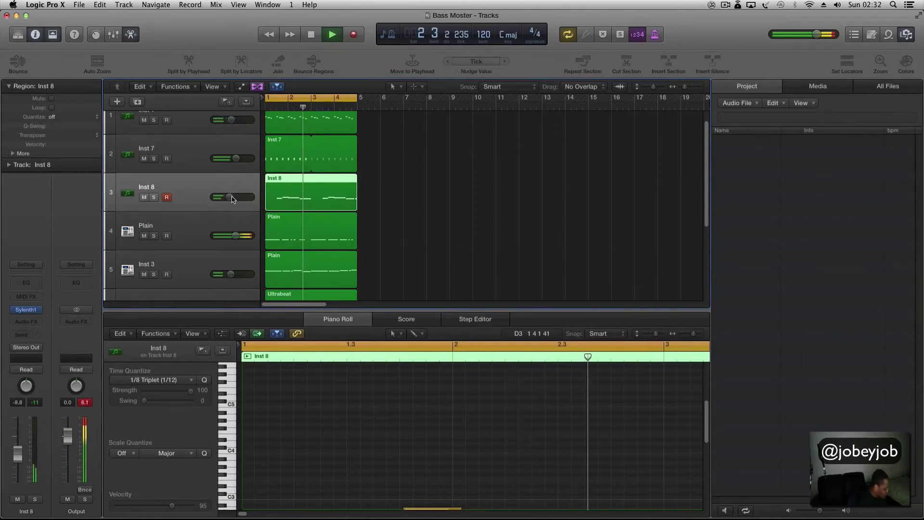
Create a new track with duplicate settings below Inst 8, load 173: LD AlienLead in its Sylenth1, and set its volume to +0.1 dB.
{"action": "key", "text": "super+d"}
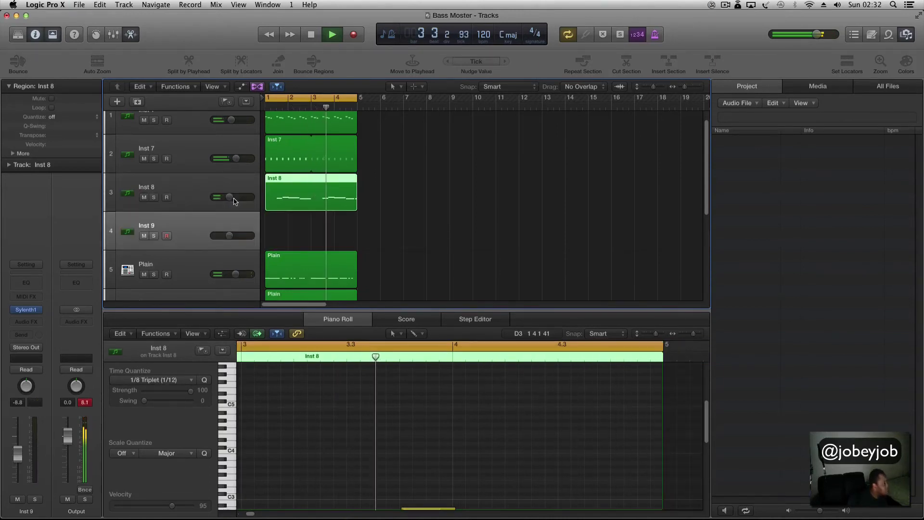
{"action": "left_click", "coordinate": [27, 310]}
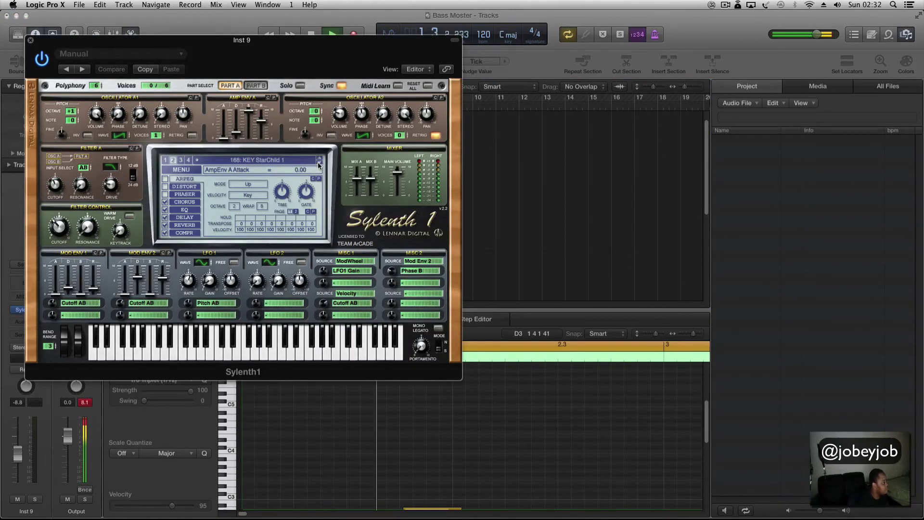
{"action": "left_click", "coordinate": [318, 165]}
{"action": "left_click", "coordinate": [318, 165]}
{"action": "left_click", "coordinate": [317, 165]}
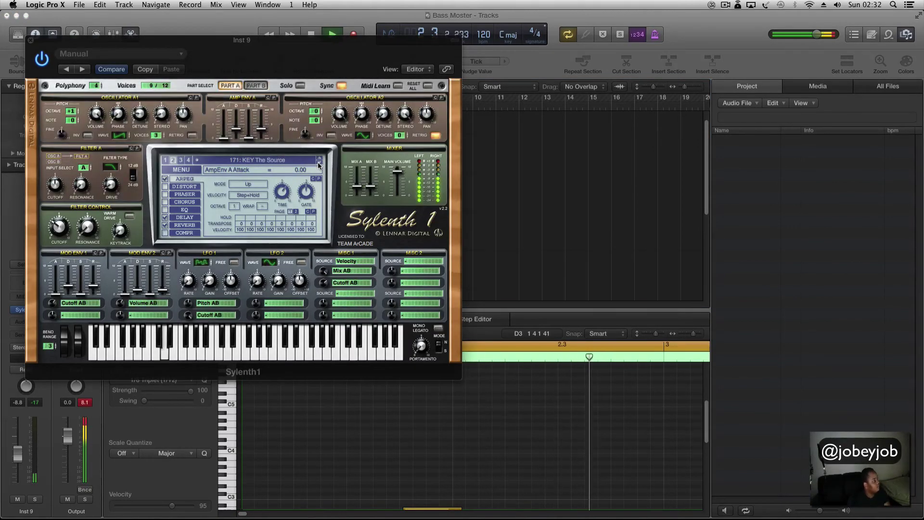
{"action": "left_click", "coordinate": [317, 165]}
{"action": "left_click", "coordinate": [318, 165]}
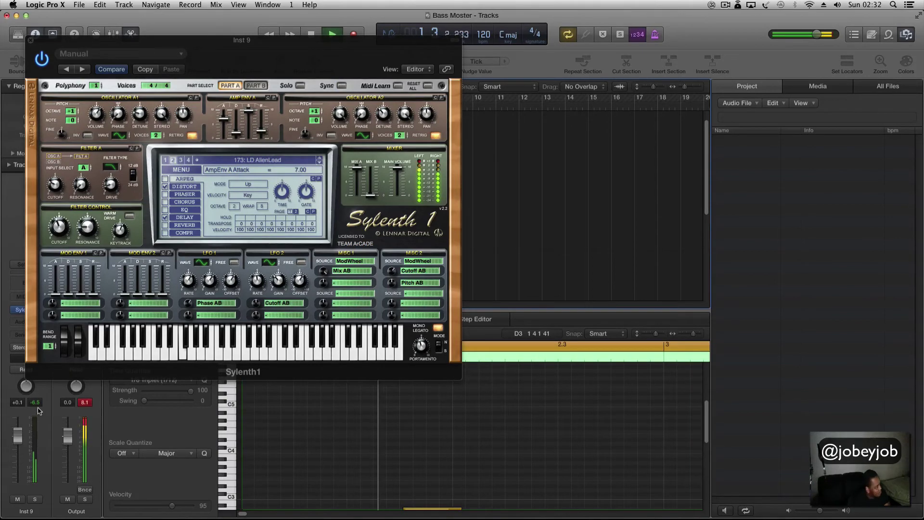
Audition Inst 9's lead presets from 173: LD AlienLead to 177: LD BrokenCircuit over the playing loop.
{"action": "key", "text": "space"}
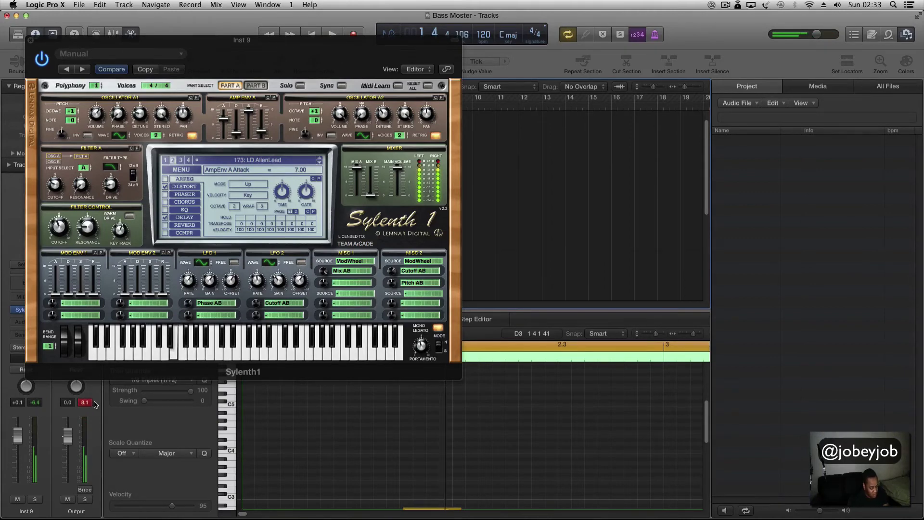
{"action": "key", "text": "space"}
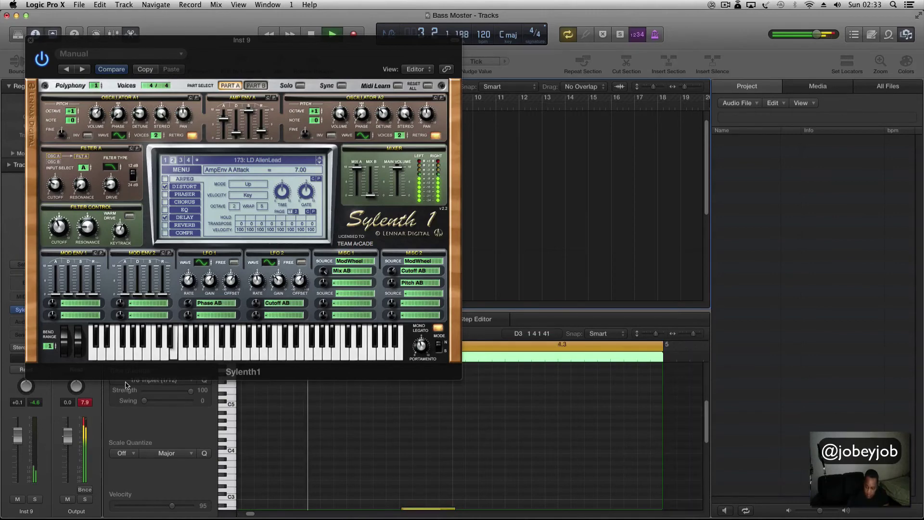
{"action": "left_click", "coordinate": [320, 164]}
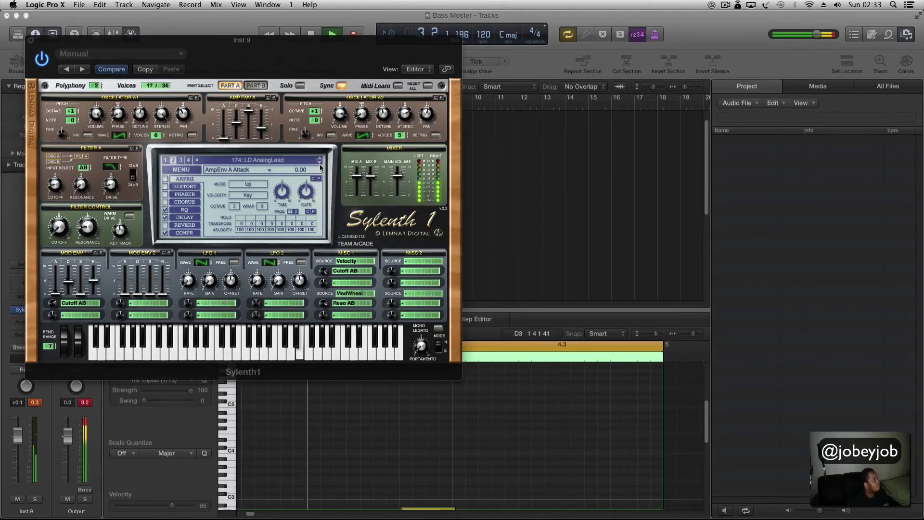
{"action": "left_click", "coordinate": [320, 163]}
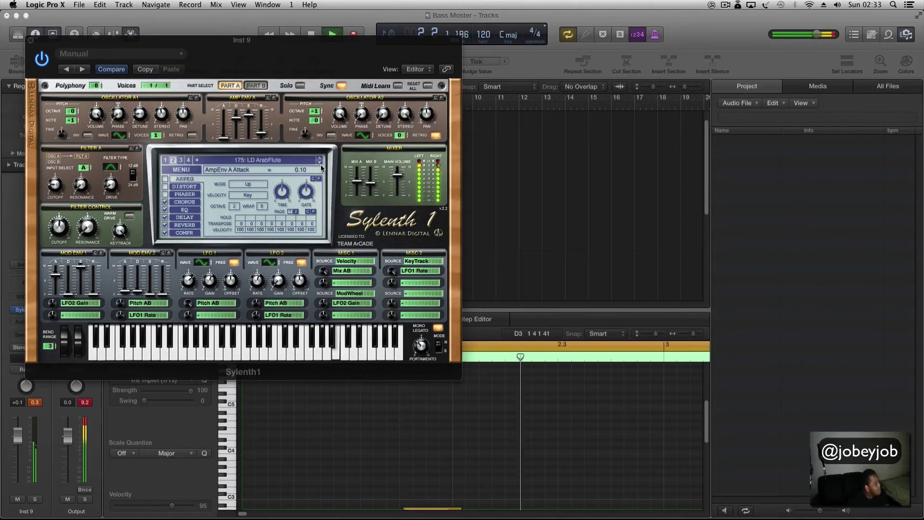
{"action": "left_click", "coordinate": [320, 163]}
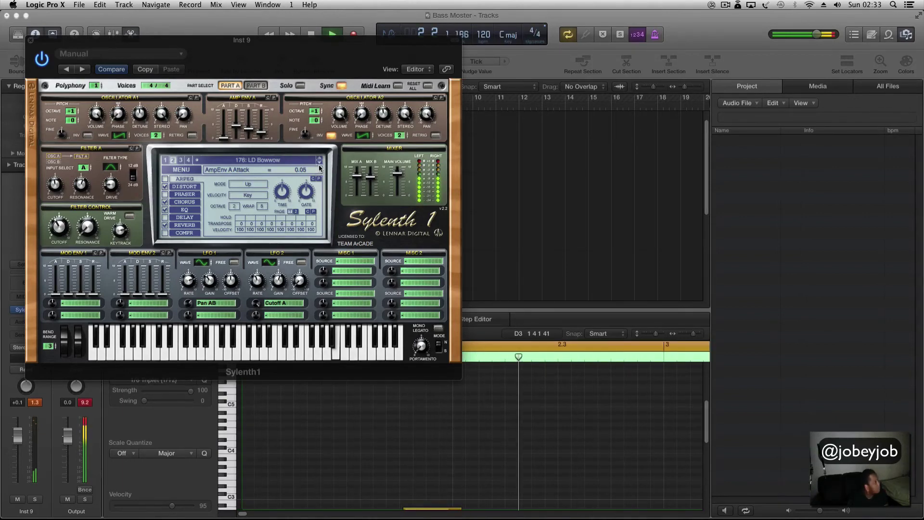
{"action": "left_click", "coordinate": [318, 166]}
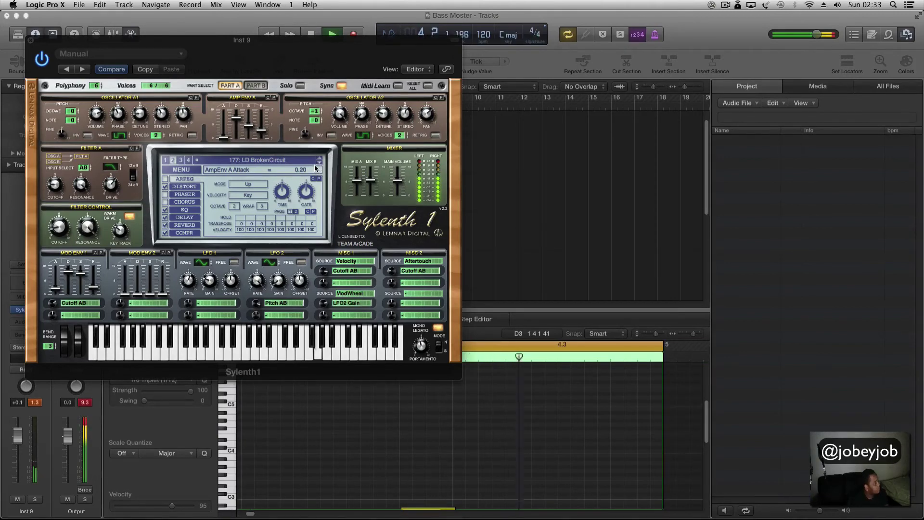
{"action": "left_click", "coordinate": [317, 165]}
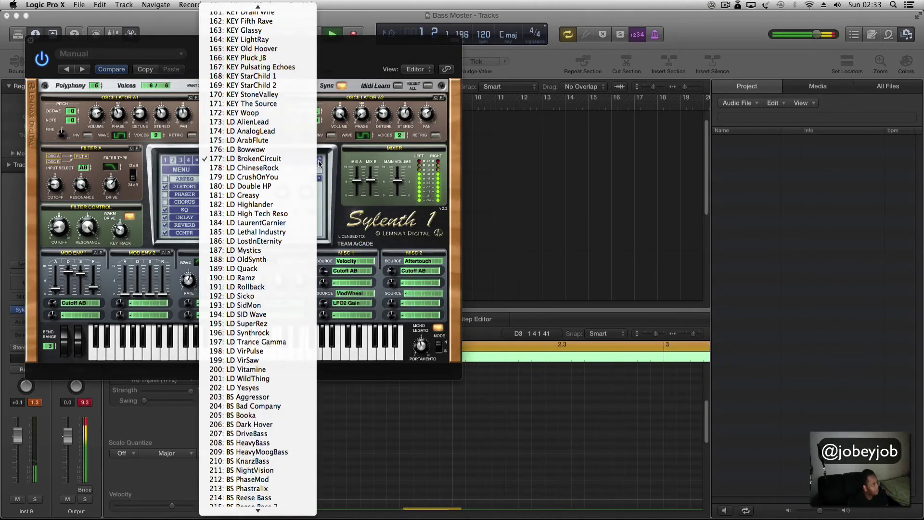
Load 178: LD ChineseRock on Inst 9, record a short two-note phrase in bar 1, and close the instrument.
{"action": "left_click", "coordinate": [319, 163]}
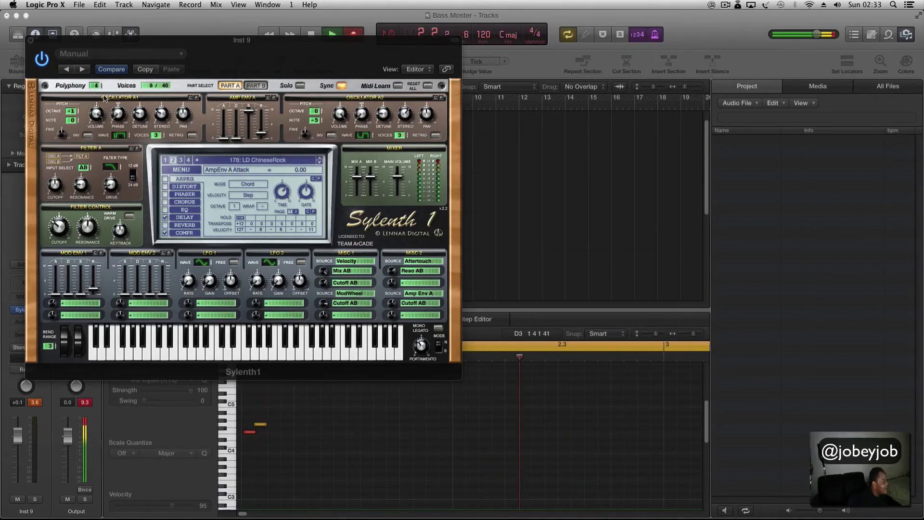
{"action": "key", "text": "space"}
{"action": "left_click", "coordinate": [33, 42]}
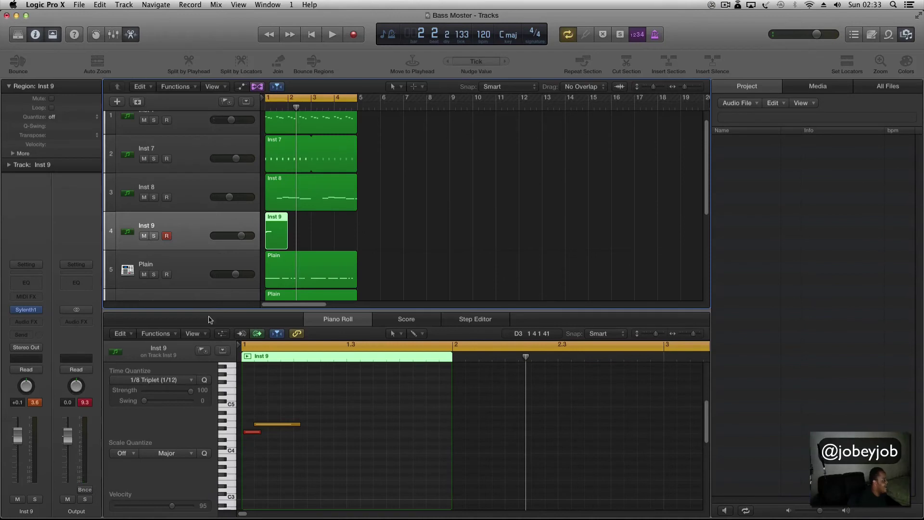
Add an Echo effect to Inst 9 with time 1/2, repeat 82% and wet 24%.
{"action": "left_click", "coordinate": [20, 322]}
{"action": "mouse_move", "coordinate": [32, 344]}
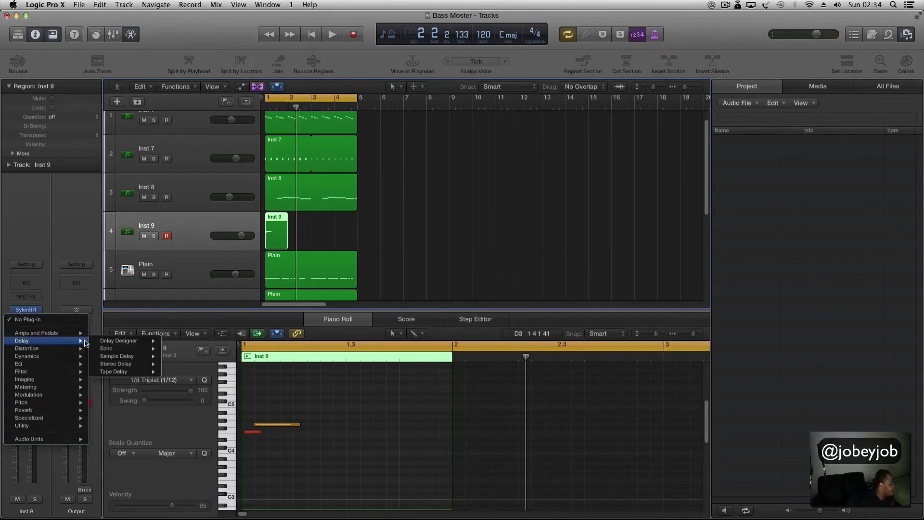
{"action": "left_click", "coordinate": [168, 349]}
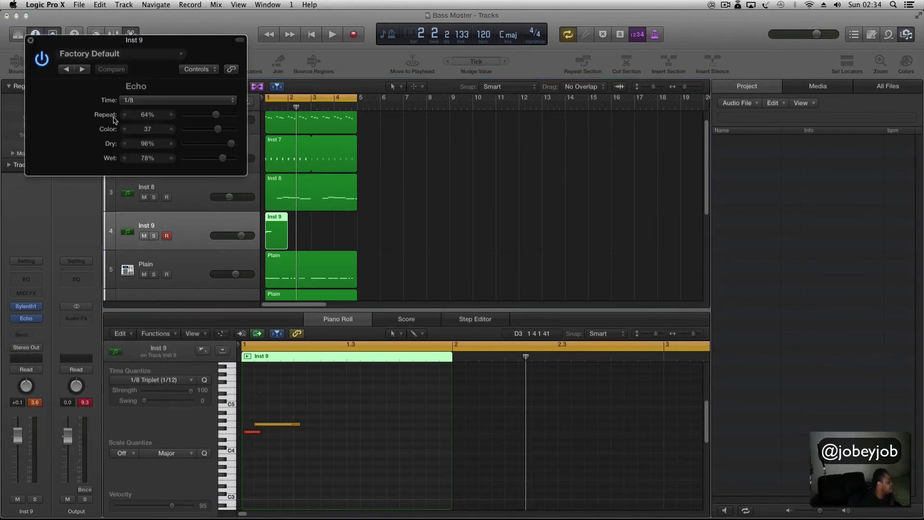
{"action": "left_click", "coordinate": [149, 102]}
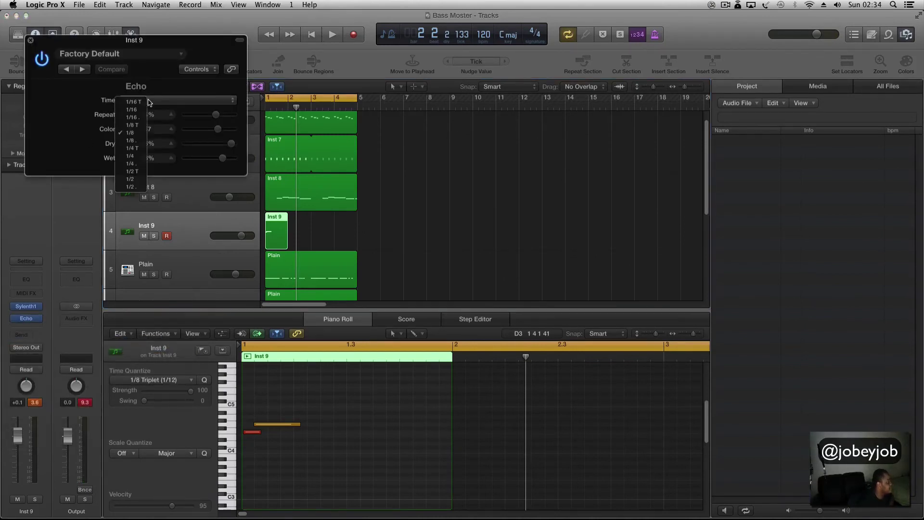
{"action": "left_click", "coordinate": [131, 181]}
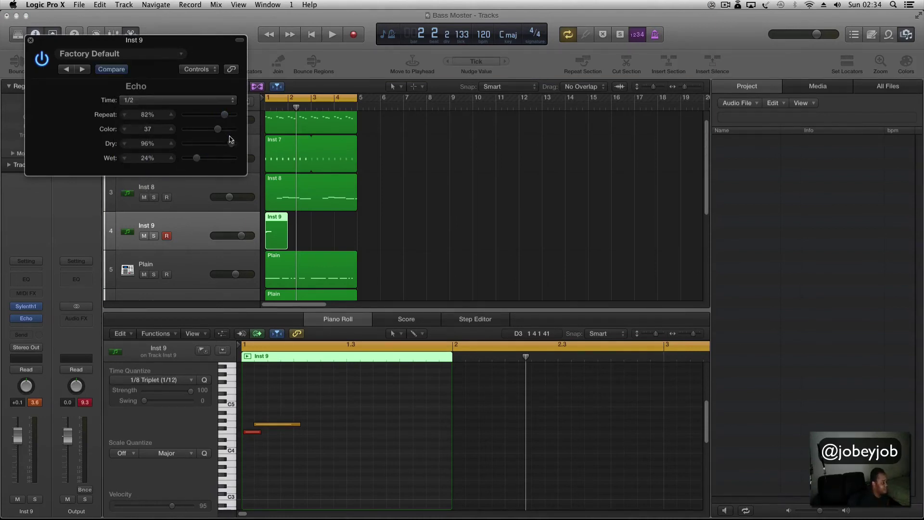
Lower Inst 9's volume to -6.2 dB while the loop plays, and hide the Piano Roll.
{"action": "key", "text": "space"}
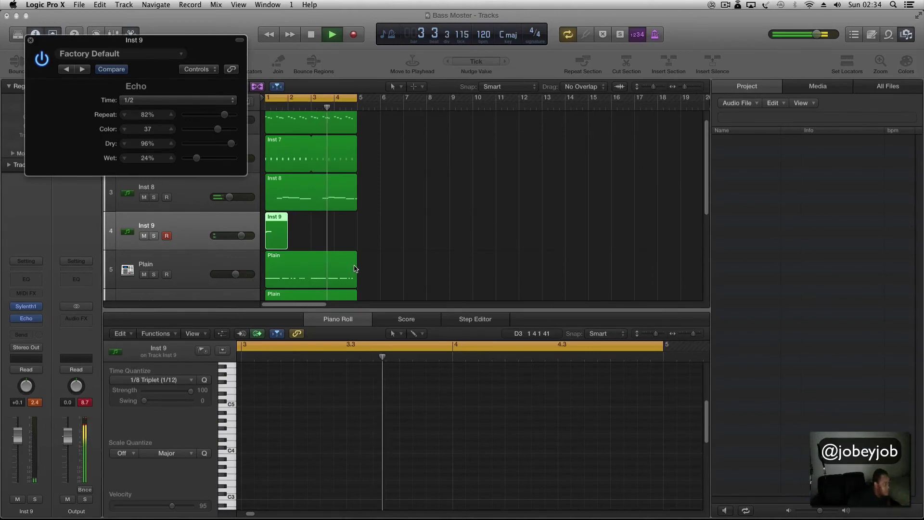
{"action": "left_click_drag", "start_coordinate": [241, 235], "coordinate": [234, 236]}
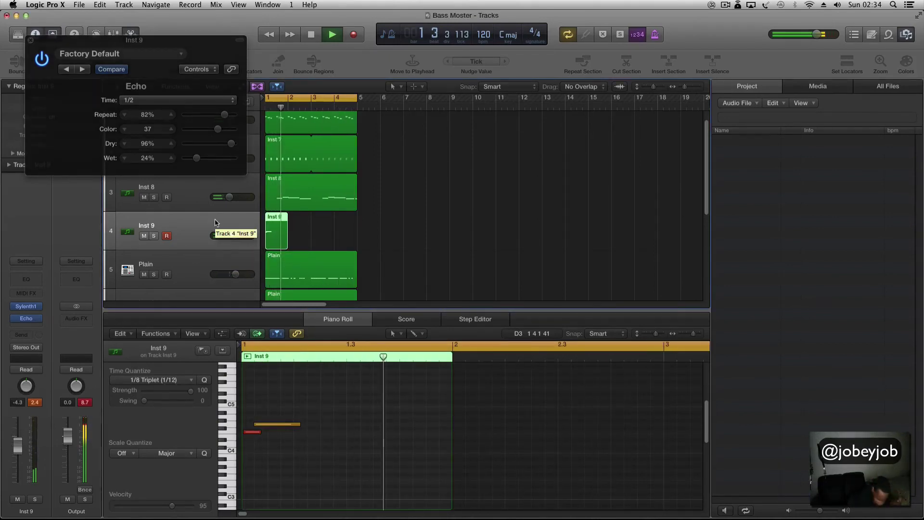
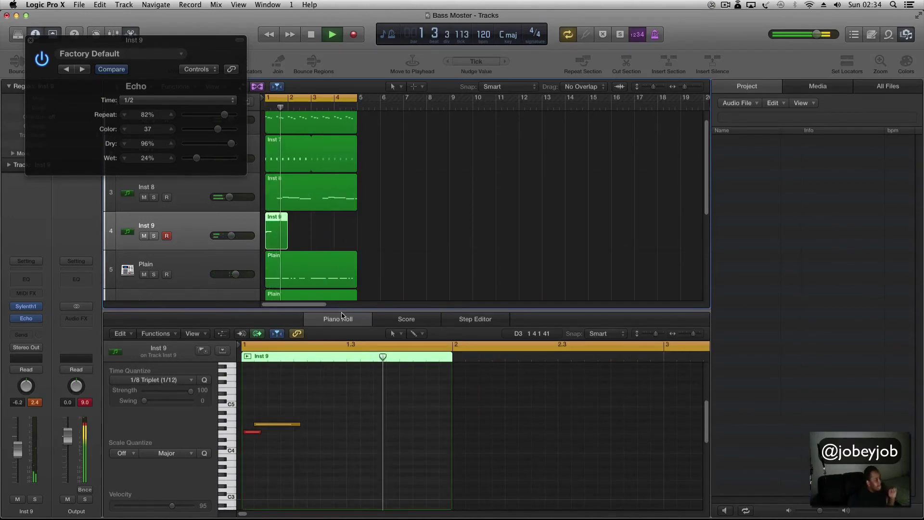
{"action": "key", "text": "p"}
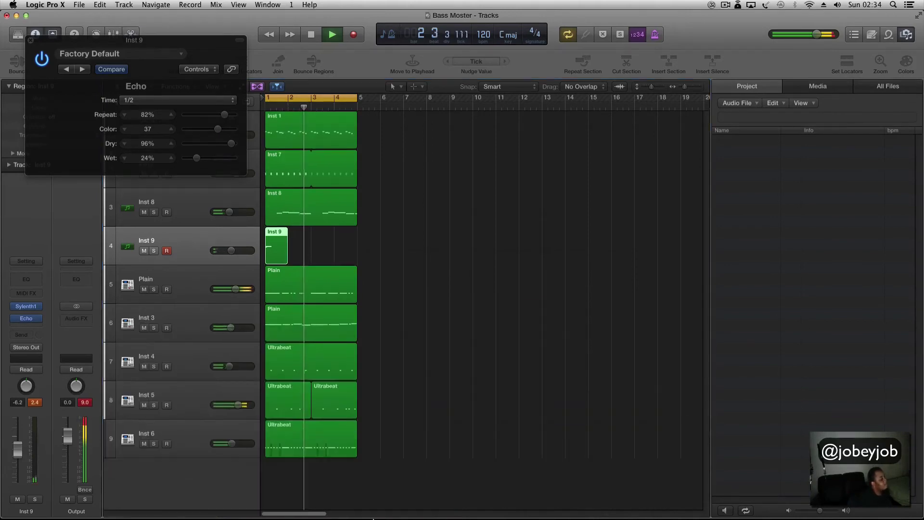
{"action": "left_click", "coordinate": [426, 425]}
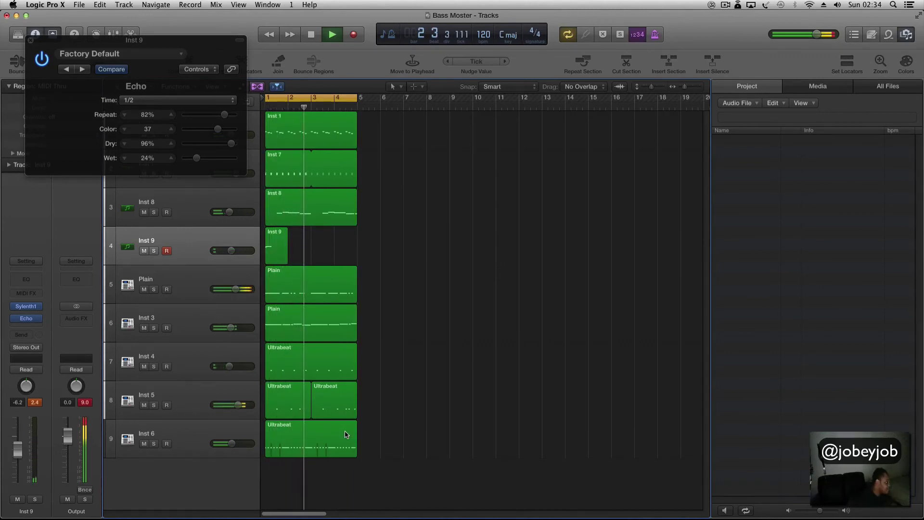
{"action": "key", "text": "space"}
Create a new track with duplicate settings below Inst 6 and load the Plain setting in its Ultrabeat.
{"action": "left_click", "coordinate": [200, 440]}
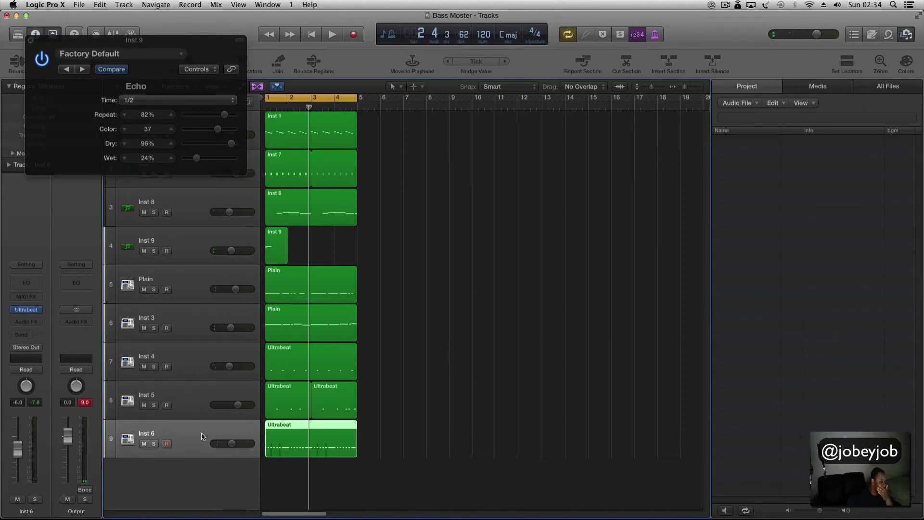
{"action": "double_click", "coordinate": [196, 464]}
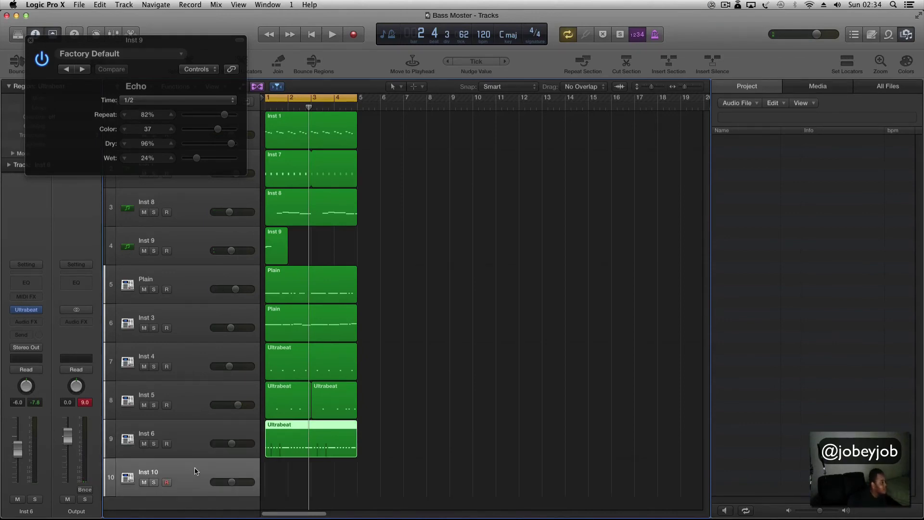
{"action": "left_click", "coordinate": [27, 310]}
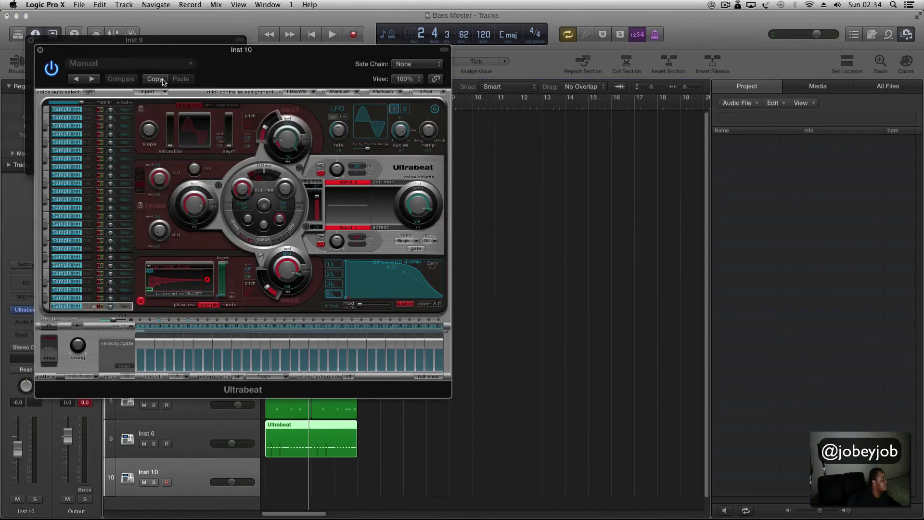
{"action": "left_click", "coordinate": [142, 68]}
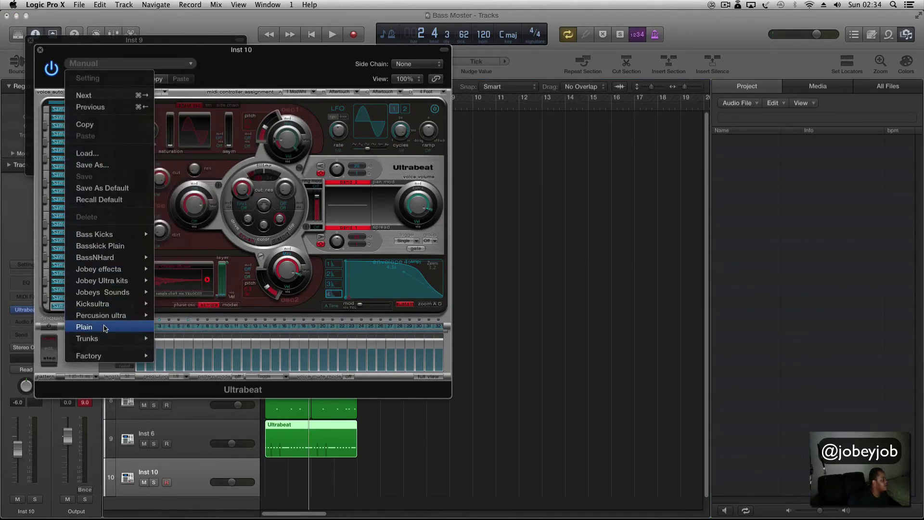
{"action": "key", "text": "Escape"}
Load Hat_Open_01.wav from the Hats & Cymbals folder into Ultrabeat's oscillator 2 sample slot.
{"action": "left_click", "coordinate": [903, 33]}
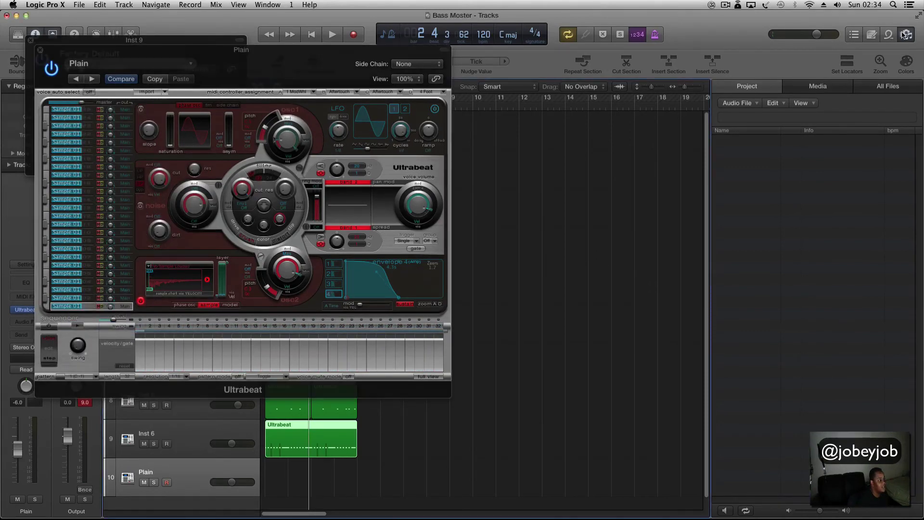
{"action": "left_click", "coordinate": [906, 36]}
{"action": "left_click", "coordinate": [905, 36]}
{"action": "left_click", "coordinate": [886, 86]}
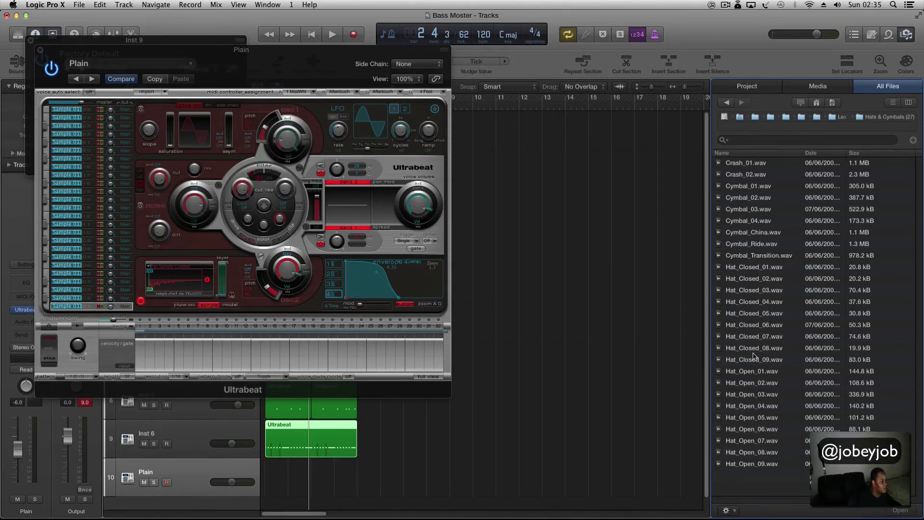
{"action": "left_click_drag", "start_coordinate": [749, 372], "coordinate": [181, 281]}
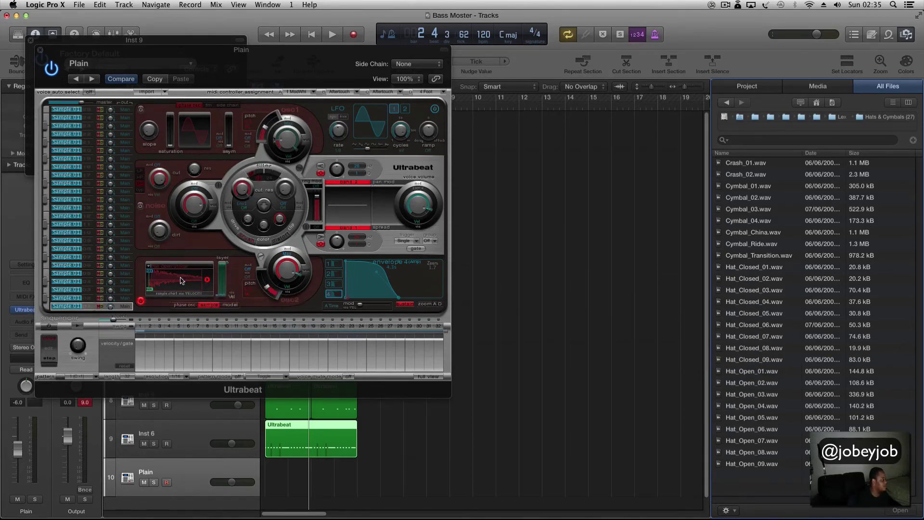
Turn on Ultrabeat's sequencer and program open-hat hits on steps 1, 9, 17 and 25 over the playing loop.
{"action": "left_click", "coordinate": [139, 327]}
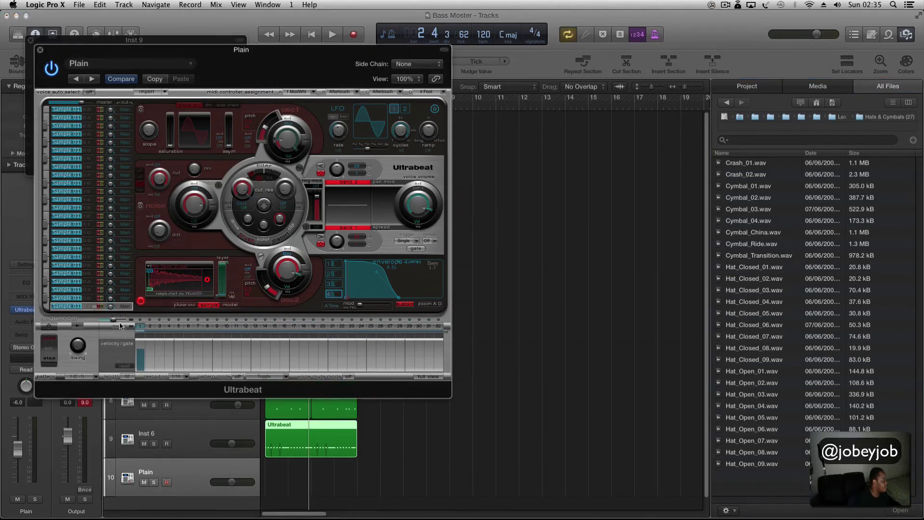
{"action": "left_click", "coordinate": [48, 327]}
{"action": "key", "text": "space"}
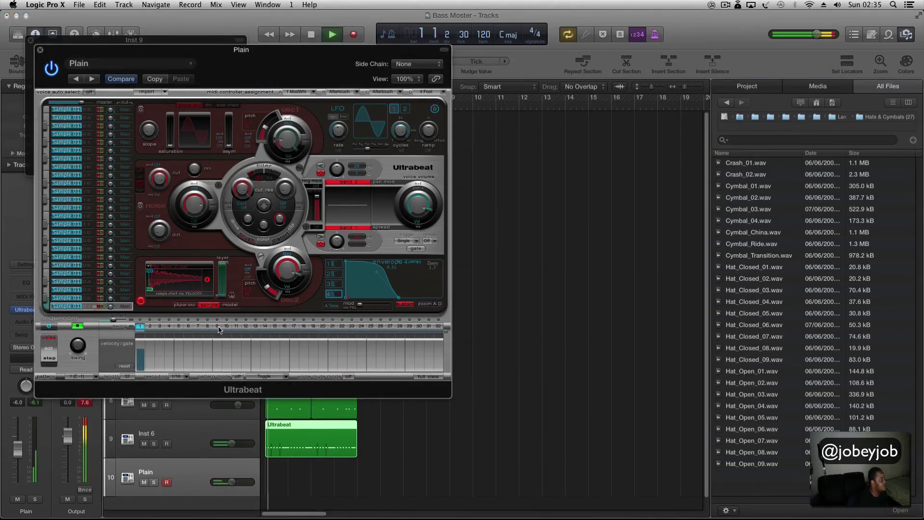
{"action": "key", "text": "space"}
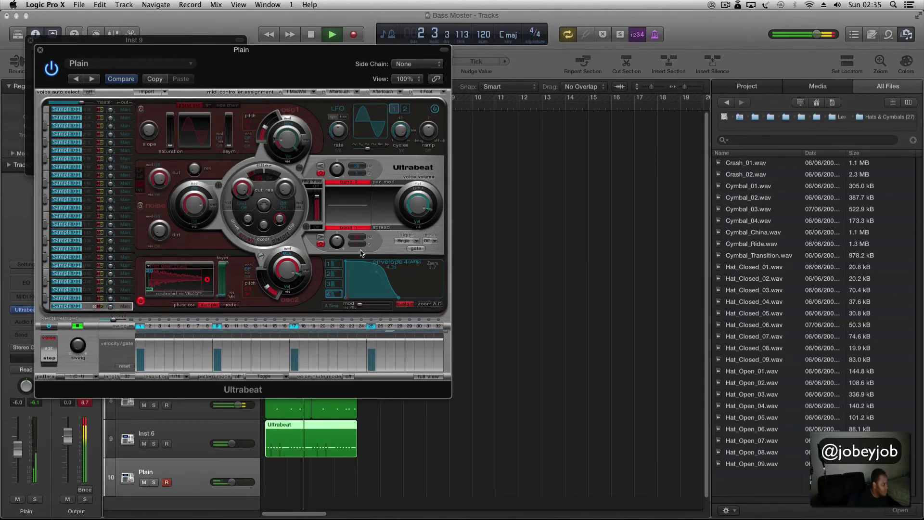
Pan the open-hat track slightly left and raise its volume to -2.8 dB while the loop plays.
{"action": "left_click_drag", "start_coordinate": [287, 54], "coordinate": [554, 56]}
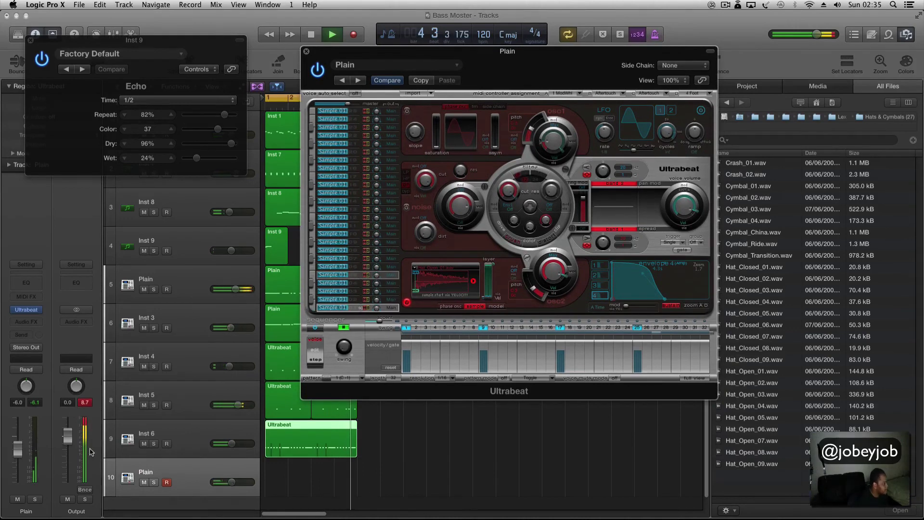
{"action": "left_click_drag", "start_coordinate": [27, 387], "coordinate": [27, 391]}
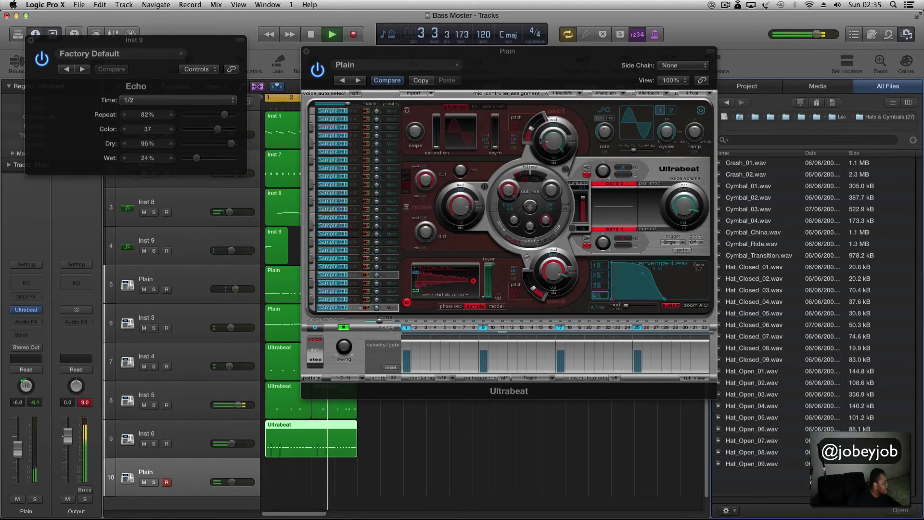
{"action": "left_click_drag", "start_coordinate": [233, 489], "coordinate": [237, 488]}
{"action": "key", "text": "space"}
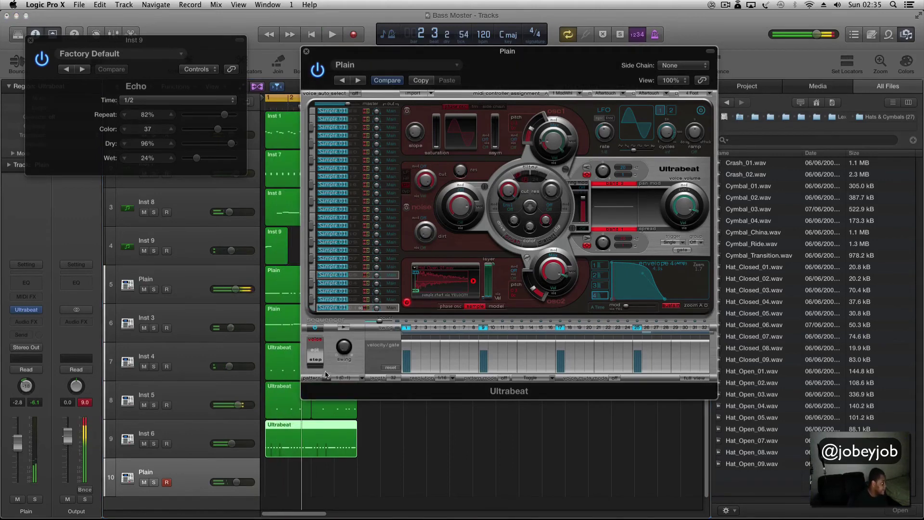
Place the open-hat pattern on track 10 as a looped region across bars 1 to 4, and close the plug-in windows and file browser.
{"action": "left_click_drag", "start_coordinate": [281, 466], "coordinate": [357, 471]}
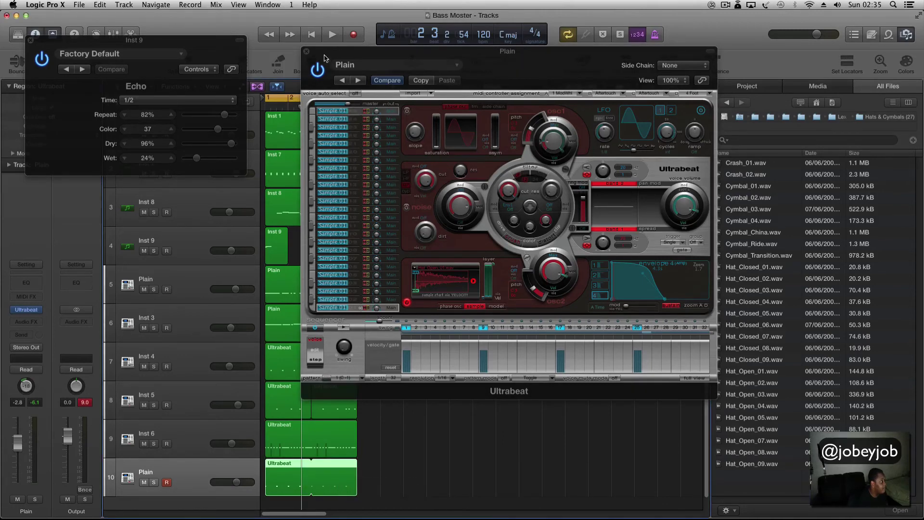
{"action": "left_click", "coordinate": [306, 51]}
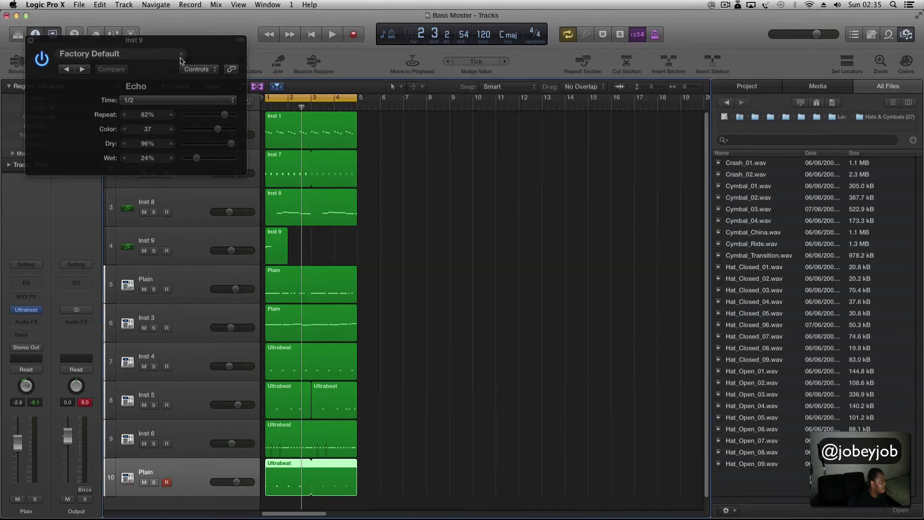
{"action": "left_click", "coordinate": [30, 41]}
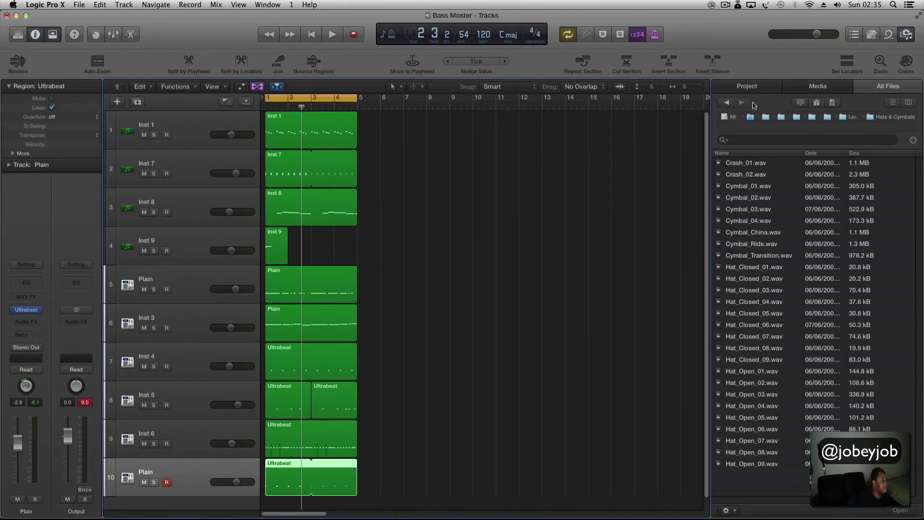
{"action": "left_click", "coordinate": [907, 35]}
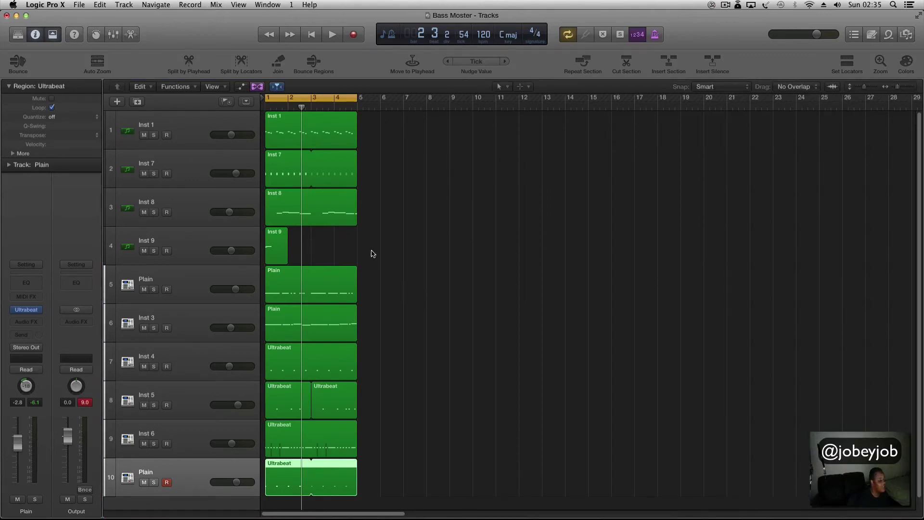
Mute the Inst 1, 7, 8 and 9 regions and lower the open-hat track to -5.2 dB against the drums.
{"action": "left_click_drag", "start_coordinate": [385, 255], "coordinate": [279, 134]}
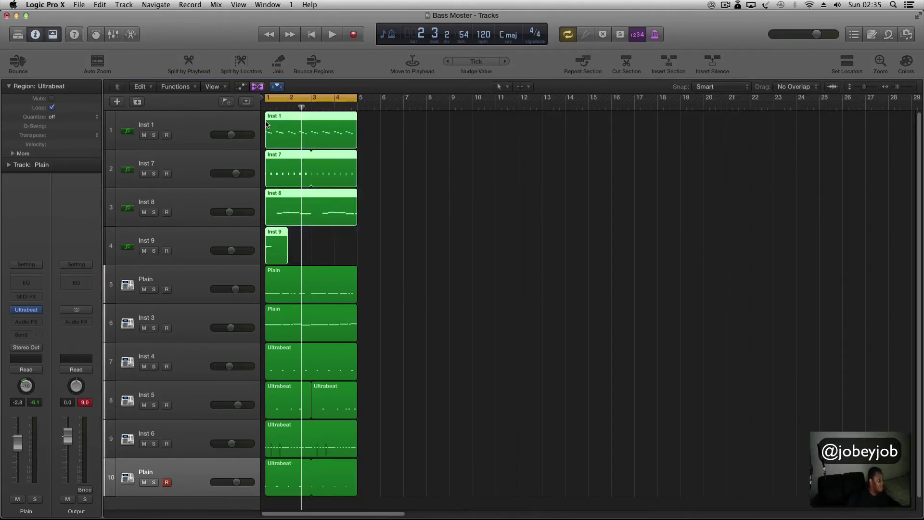
{"action": "key", "text": "ctrl+m"}
{"action": "key", "text": "space"}
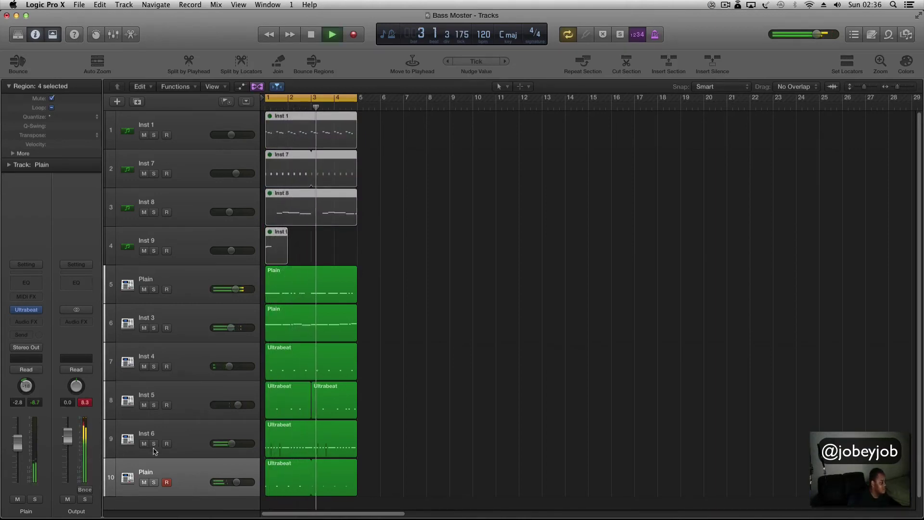
{"action": "left_click_drag", "start_coordinate": [233, 487], "coordinate": [222, 482]}
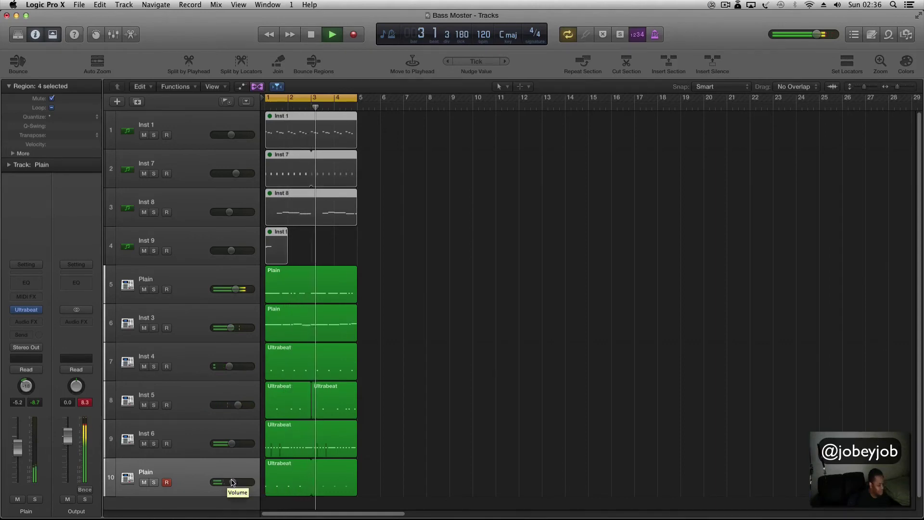
{"action": "left_click", "coordinate": [182, 293]}
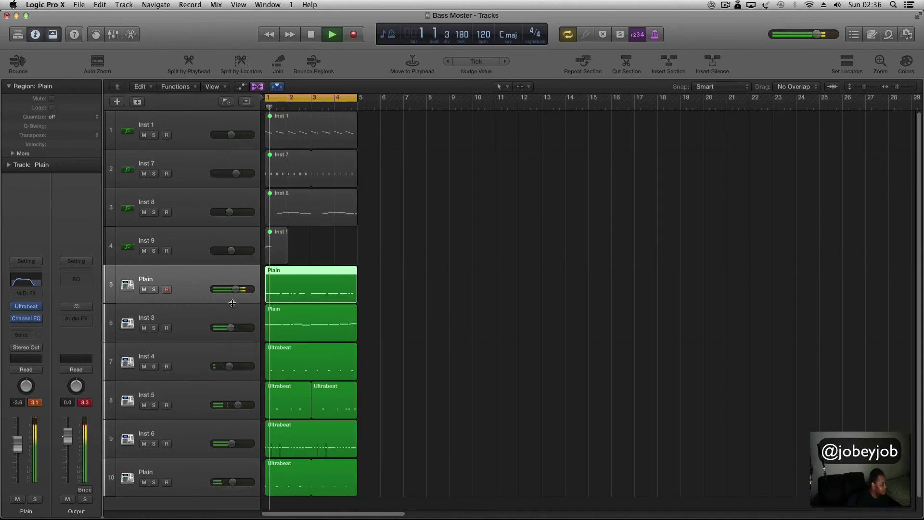
{"action": "key", "text": "space"}
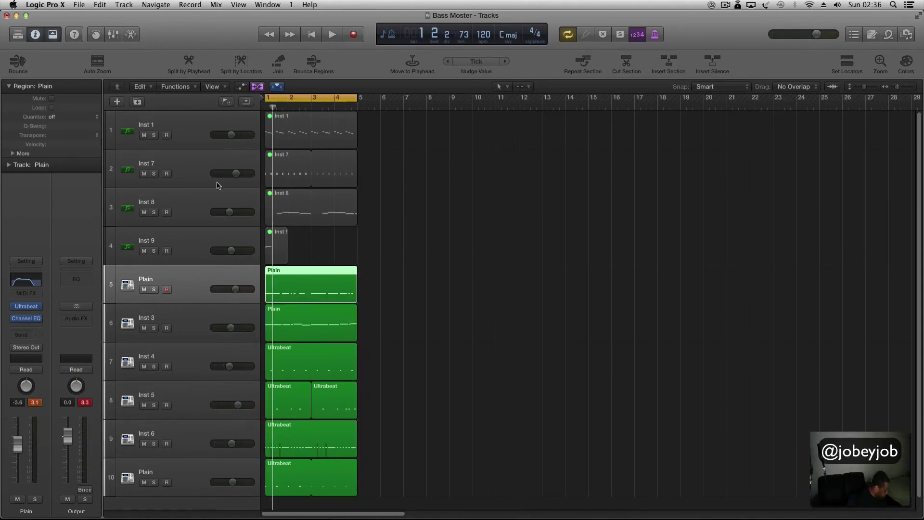
Lower all track faders together in the mixer, bringing Inst 1 to -9.8 dB, and play the loop to check the level.
{"action": "key", "text": "x"}
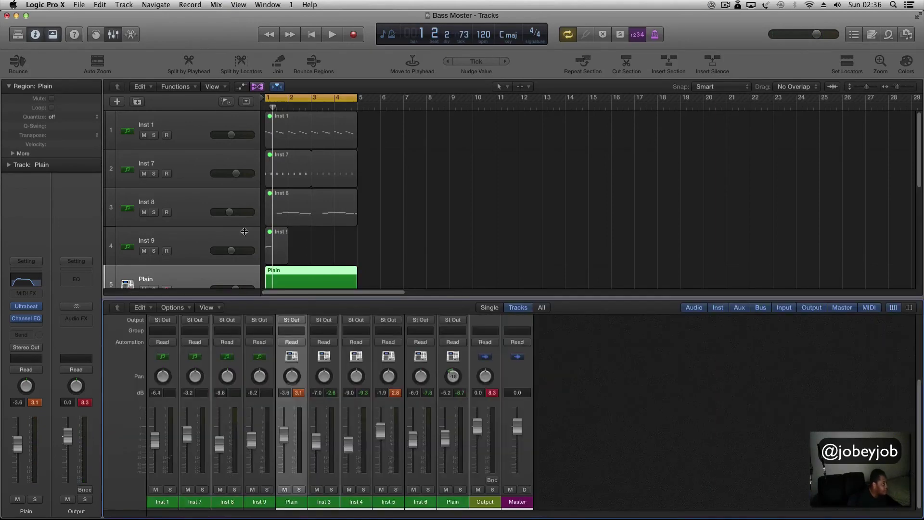
{"action": "left_click", "coordinate": [456, 504]}
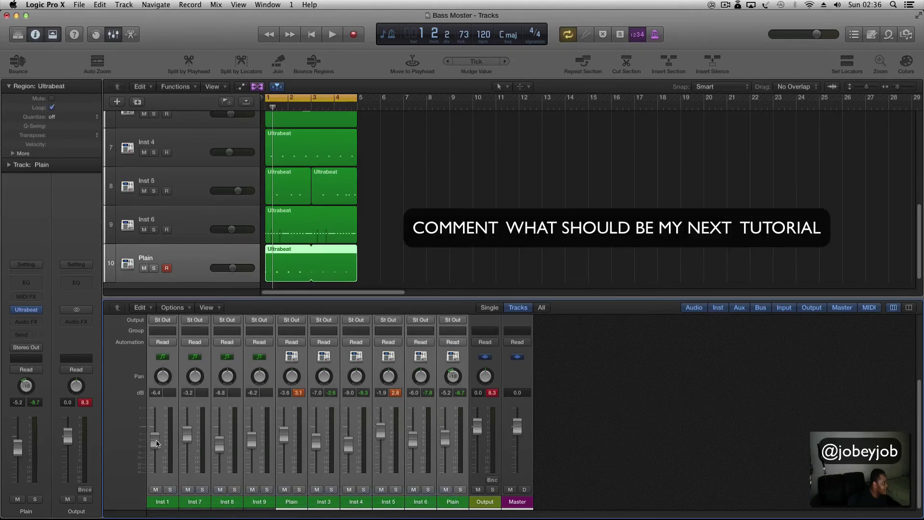
{"action": "left_click_drag", "start_coordinate": [157, 441], "coordinate": [154, 449]}
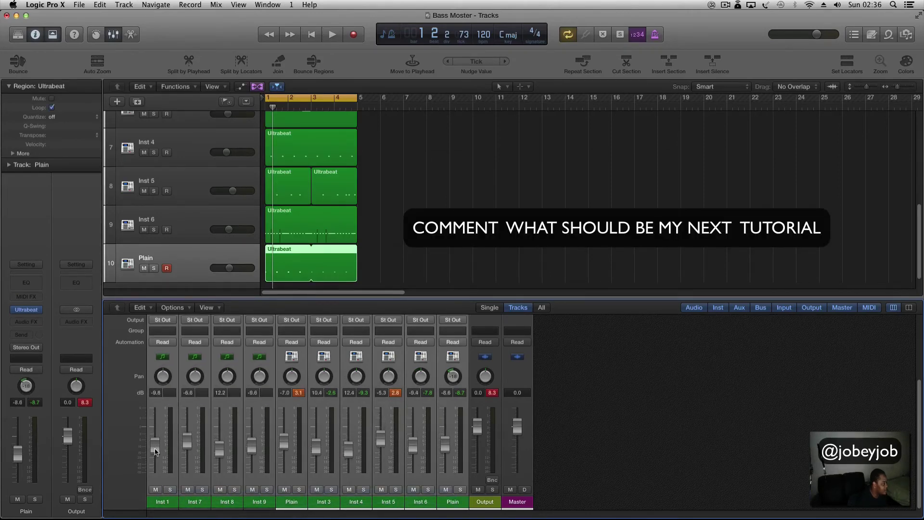
{"action": "key", "text": "space"}
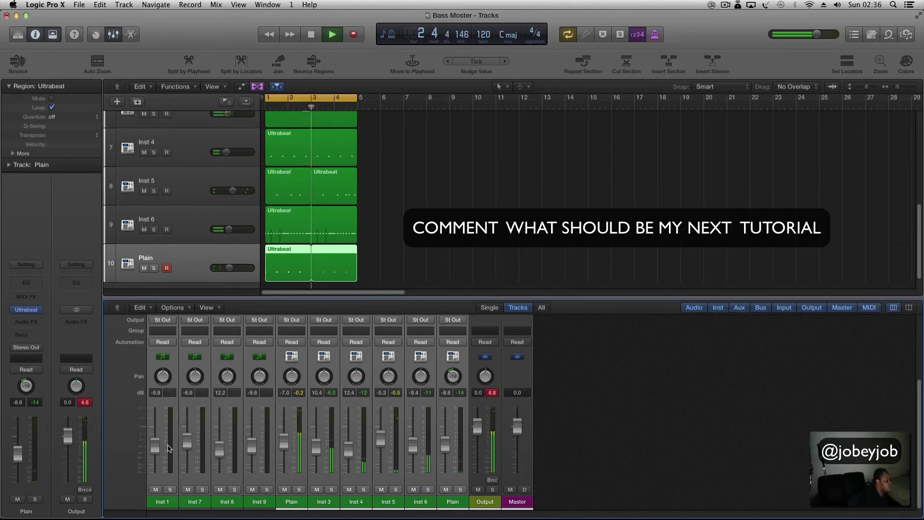
Hide the mixer and ease the low-mid cut in the Inst 3 Channel EQ to -5.5 dB at 205 Hz.
{"action": "key", "text": "space"}
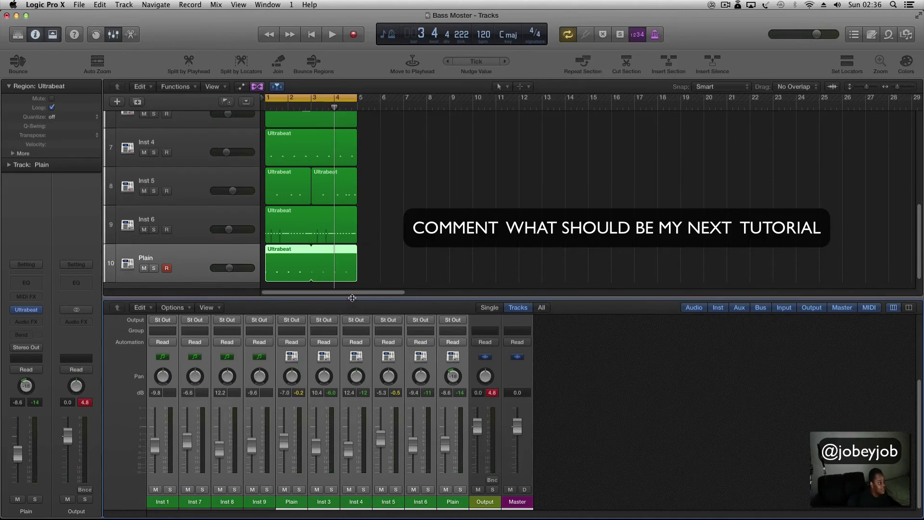
{"action": "left_click_drag", "start_coordinate": [352, 298], "coordinate": [307, 503]}
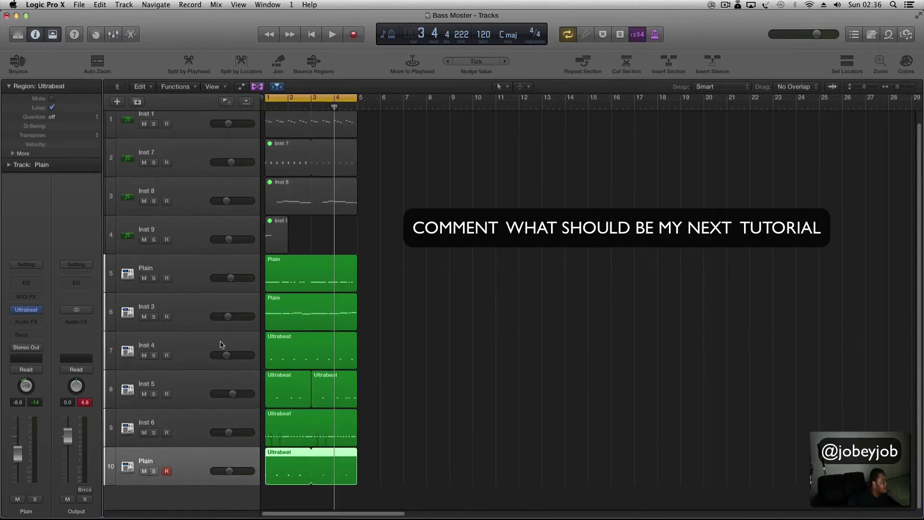
{"action": "left_click", "coordinate": [163, 308]}
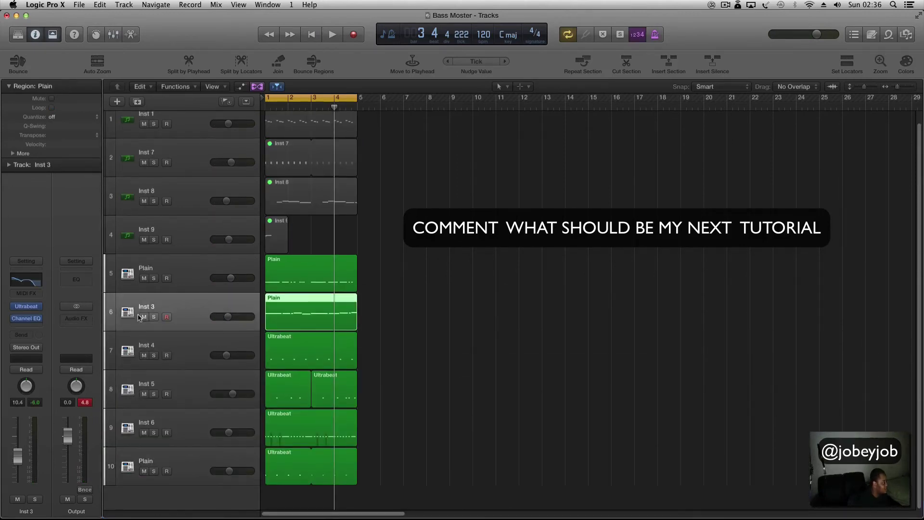
{"action": "key", "text": "space"}
{"action": "left_click", "coordinate": [26, 318]}
{"action": "key", "text": "space"}
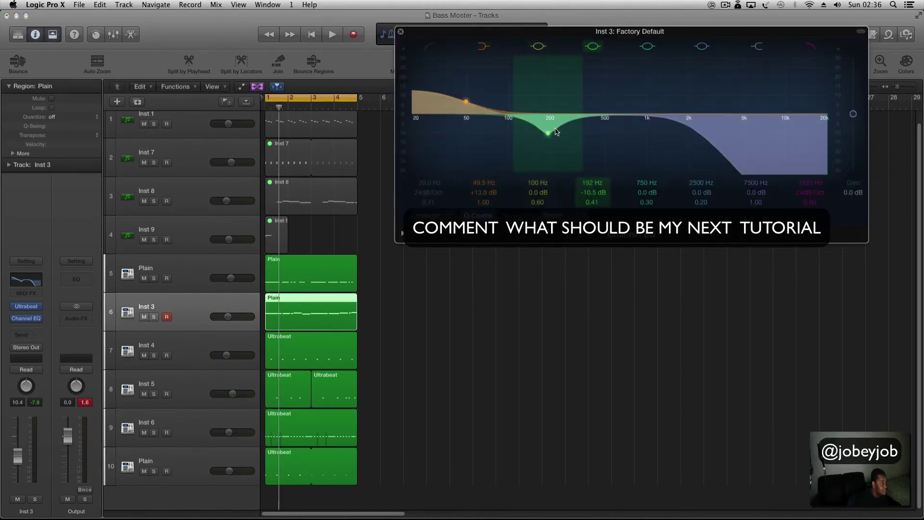
{"action": "left_click_drag", "start_coordinate": [533, 132], "coordinate": [534, 119]}
{"action": "key", "text": "space"}
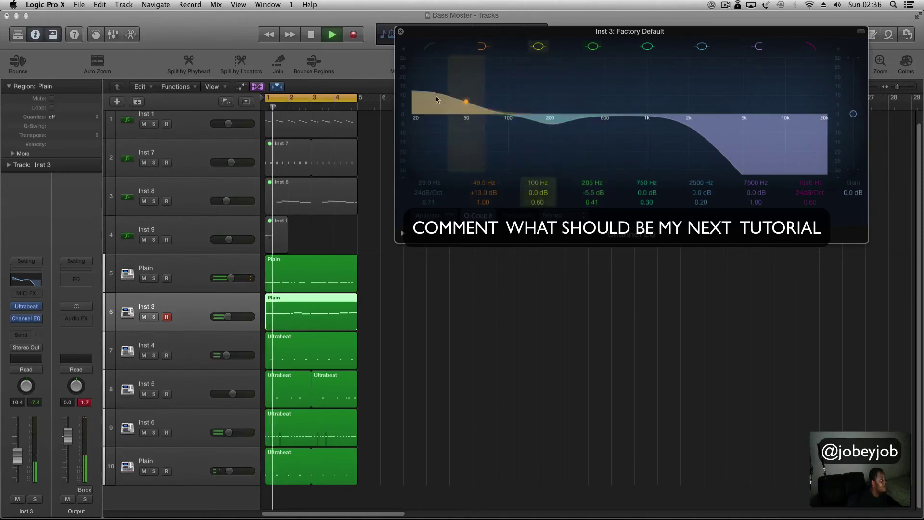
{"action": "left_click", "coordinate": [401, 32]}
{"action": "key", "text": "space"}
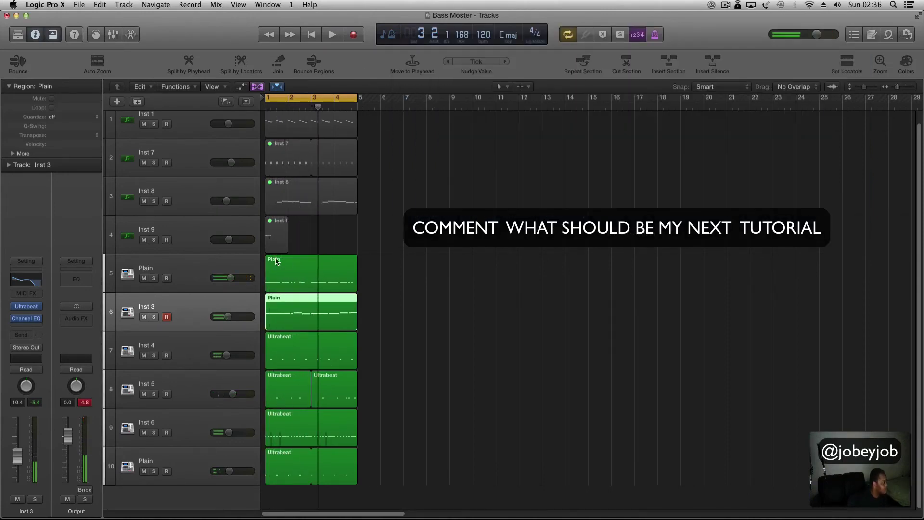
Lower the Inst 3 volume to -12.4 dB and the Inst 5 volume to -9.0 dB, checking them against the loop.
{"action": "left_click_drag", "start_coordinate": [229, 316], "coordinate": [227, 317]}
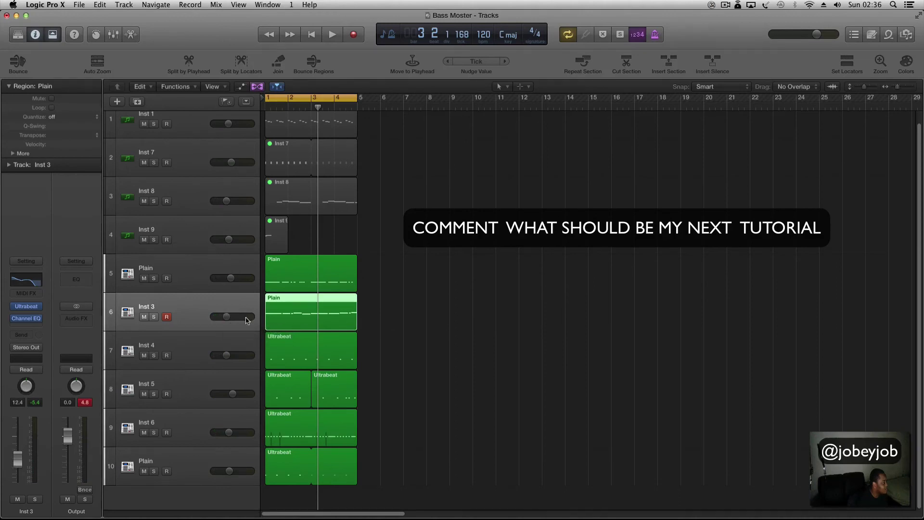
{"action": "left_click", "coordinate": [186, 386]}
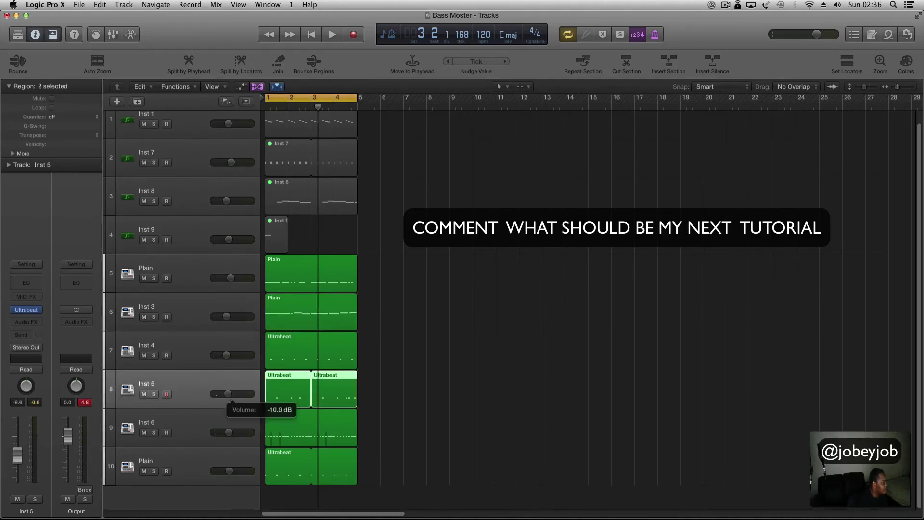
{"action": "key", "text": "space"}
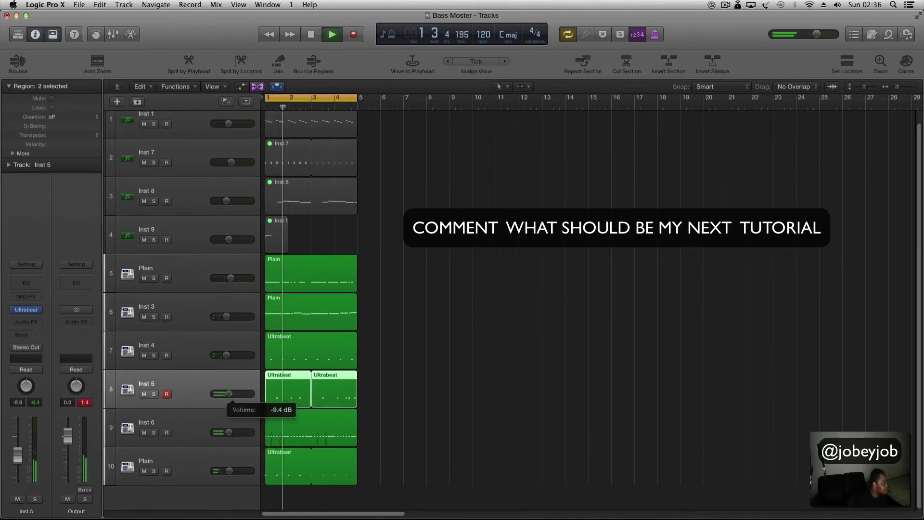
{"action": "key", "text": "space"}
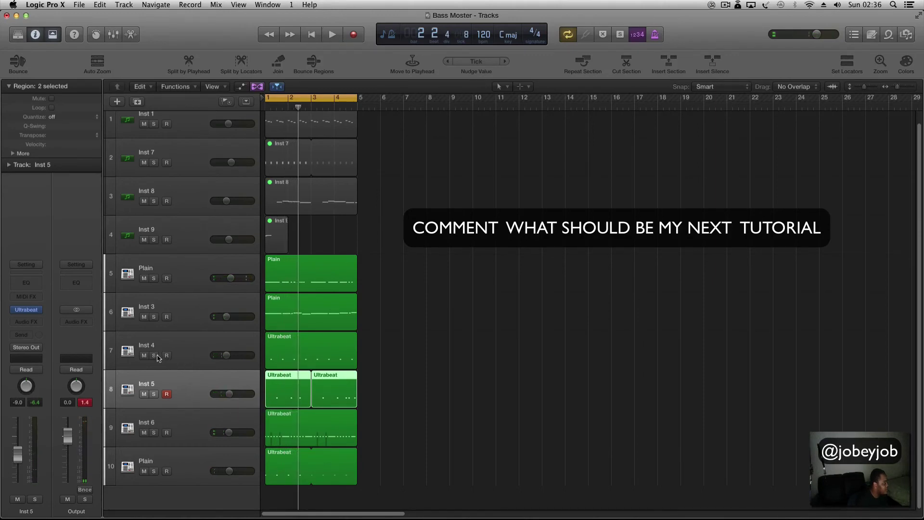
Lower the volume of Inst 4 slightly and the open-hat track 10 to -12.6 dB while checking the loop.
{"action": "left_click_drag", "start_coordinate": [225, 359], "coordinate": [222, 361]}
{"action": "key", "text": "space"}
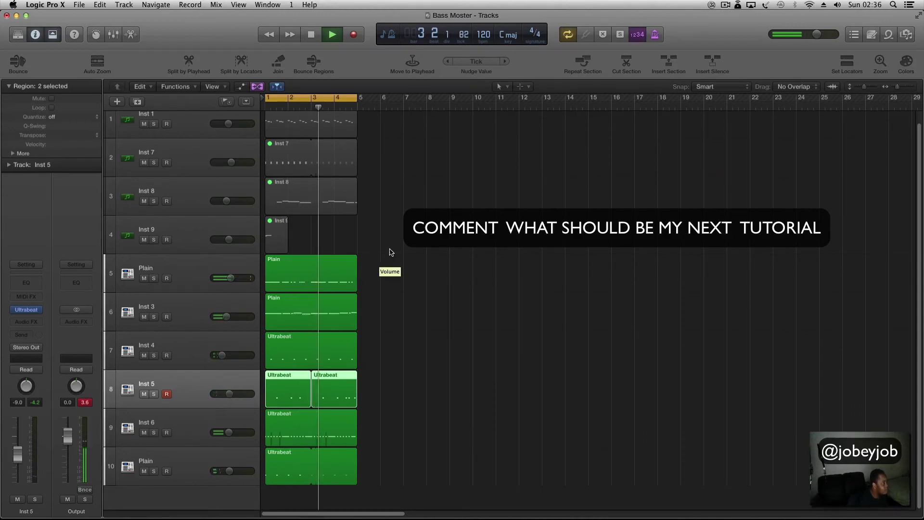
{"action": "key", "text": "space"}
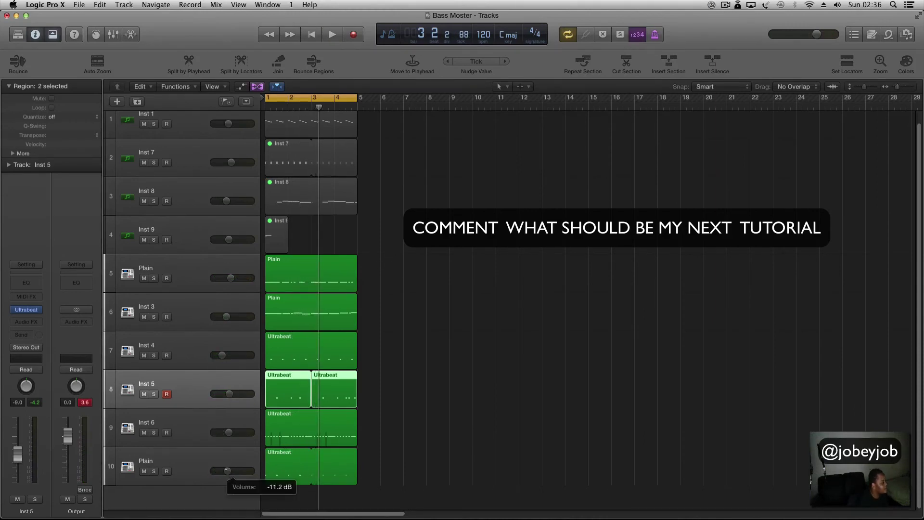
{"action": "key", "text": "space"}
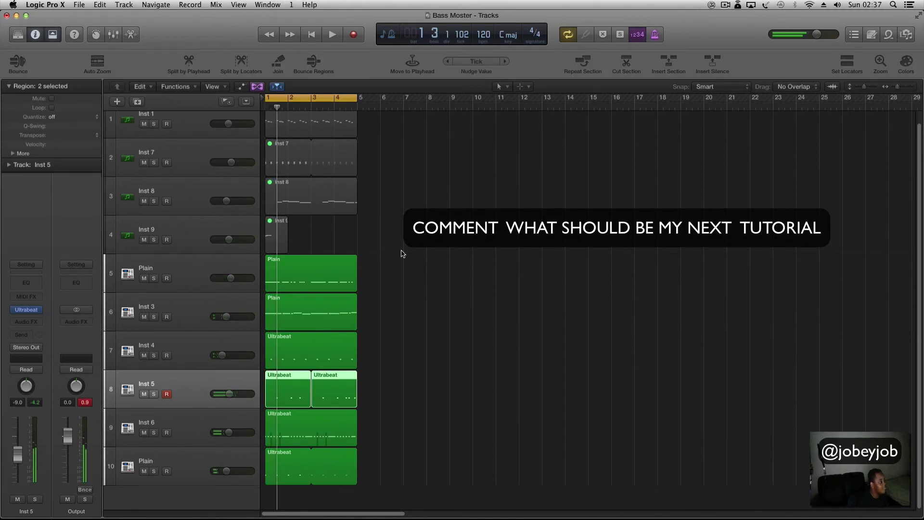
Unmute the Inst 1 and Inst 7 regions, raising the Inst 1 volume slightly while the loop plays.
{"action": "scroll", "coordinate": [406, 251], "scroll_direction": "up", "scroll_amount": 1}
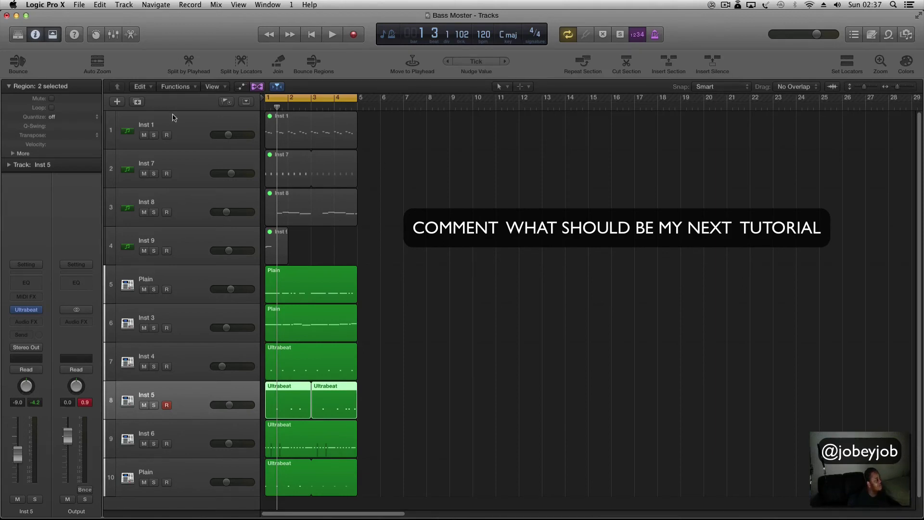
{"action": "left_click_drag", "start_coordinate": [400, 128], "coordinate": [308, 143]}
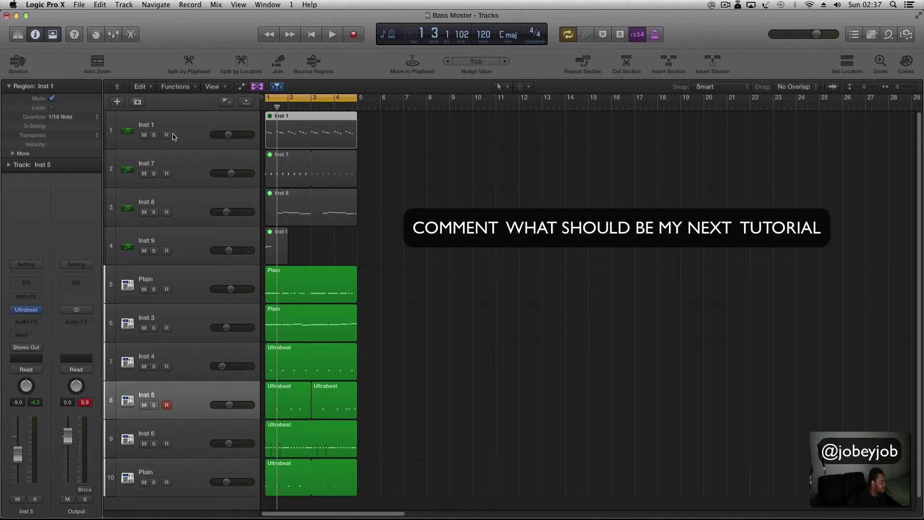
{"action": "left_click_drag", "start_coordinate": [245, 137], "coordinate": [239, 140]}
{"action": "key", "text": "space"}
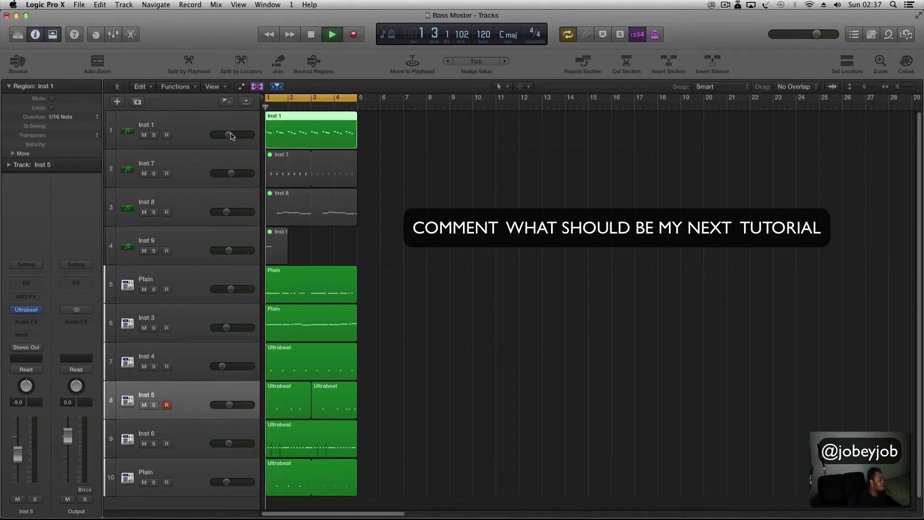
{"action": "mouse_move", "coordinate": [238, 152]}
{"action": "left_click", "coordinate": [154, 174]}
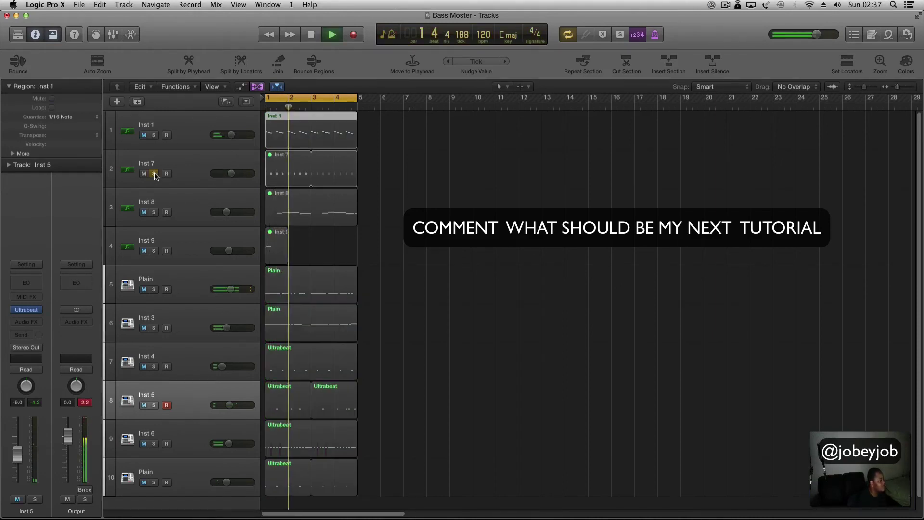
{"action": "left_click", "coordinate": [154, 174]}
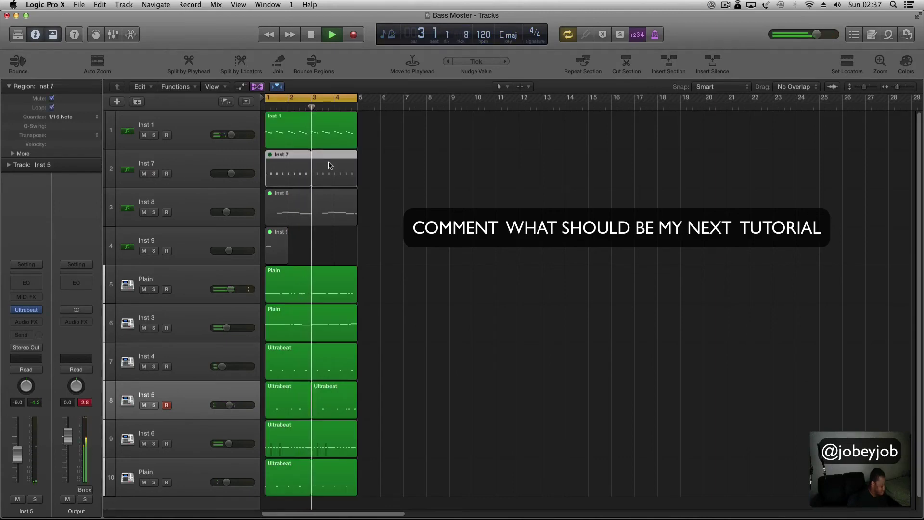
{"action": "left_click", "coordinate": [328, 158]}
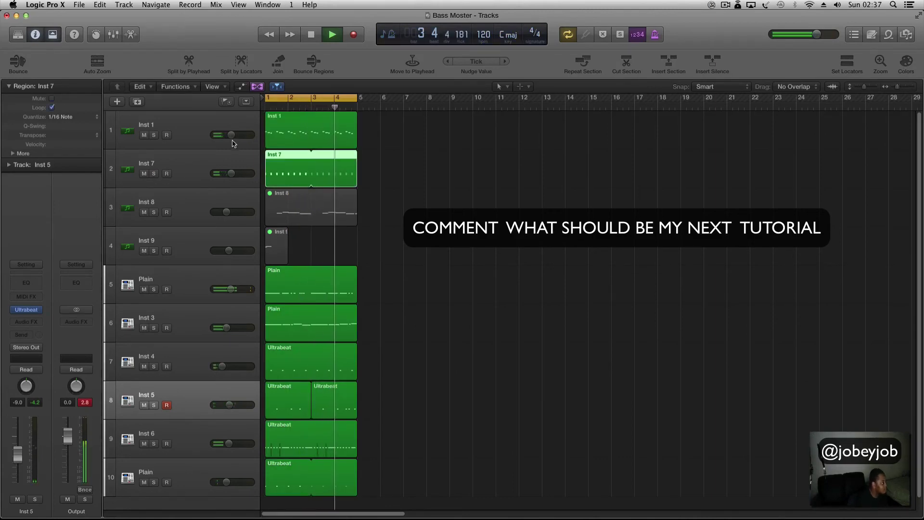
Balance the two synth parts by lowering the Inst 1 volume and raising Inst 7 slightly.
{"action": "left_click_drag", "start_coordinate": [232, 135], "coordinate": [227, 135]}
{"action": "left_click_drag", "start_coordinate": [232, 174], "coordinate": [234, 173]}
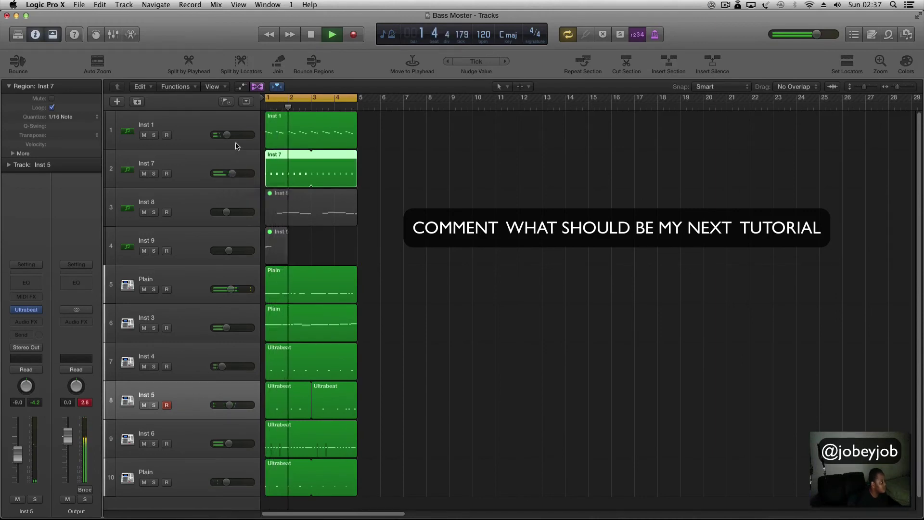
{"action": "left_click_drag", "start_coordinate": [226, 135], "coordinate": [225, 139]}
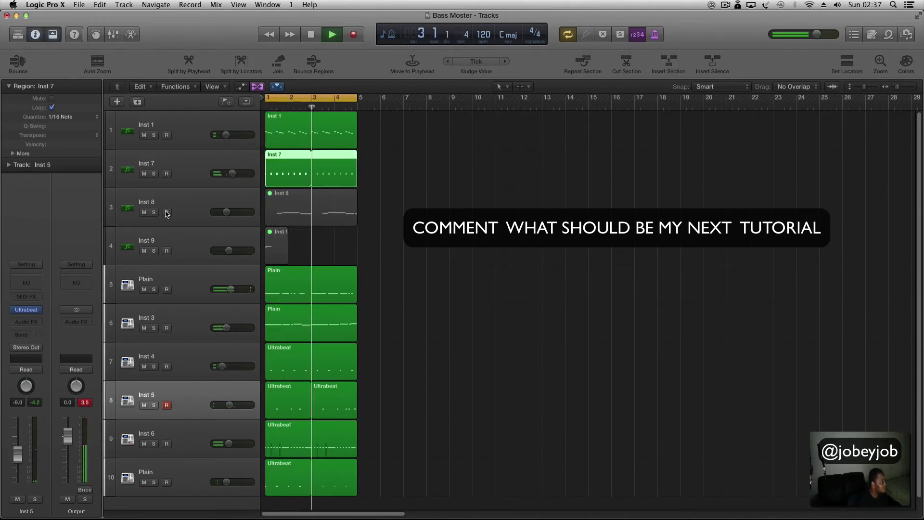
Unmute the Inst 9 and Inst 8 regions and lower the Inst 9 volume slightly.
{"action": "left_click", "coordinate": [192, 204]}
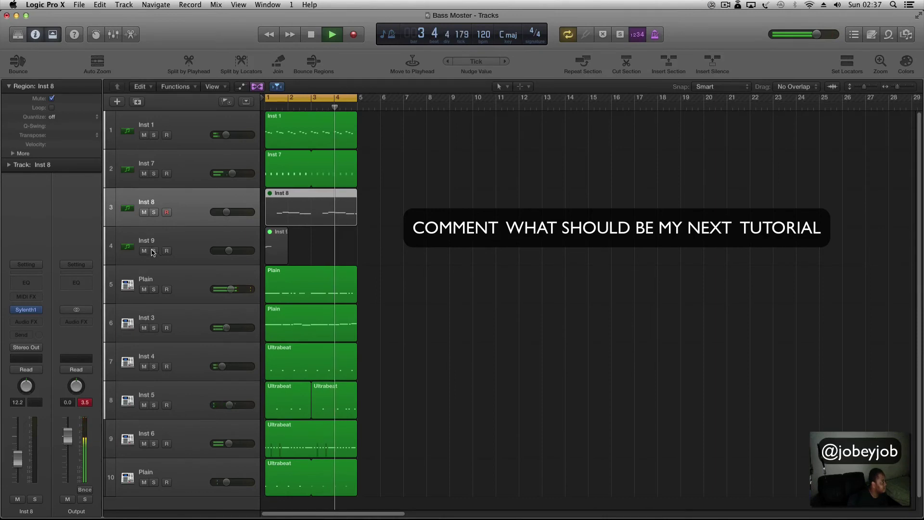
{"action": "left_click", "coordinate": [282, 249]}
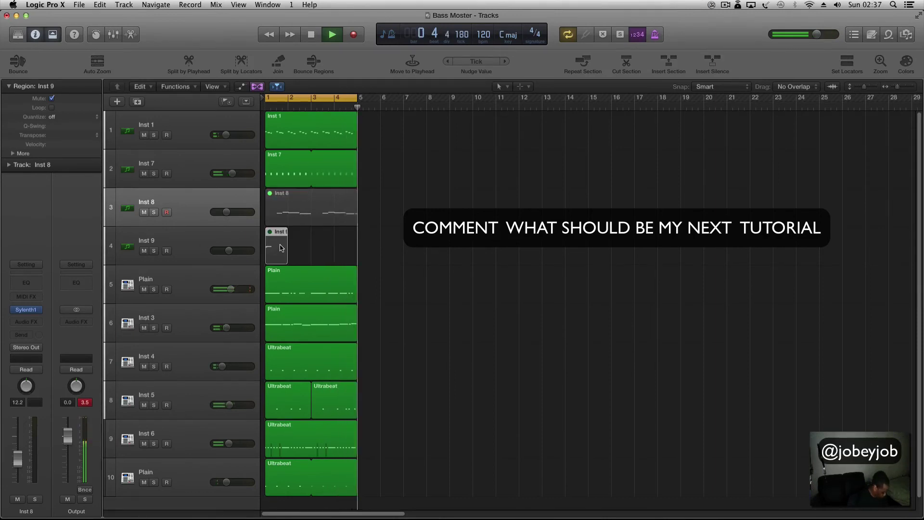
{"action": "key", "text": "ctrl+m"}
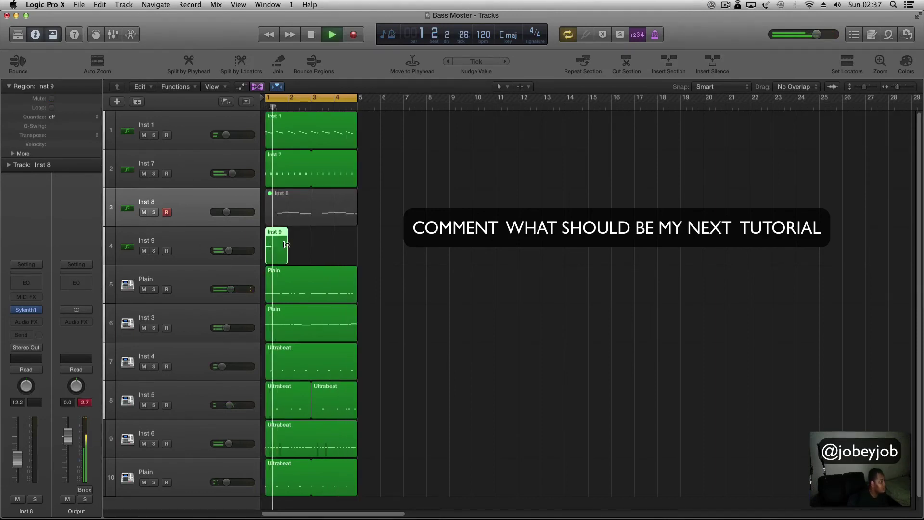
{"action": "left_click", "coordinate": [282, 219]}
{"action": "key", "text": "space"}
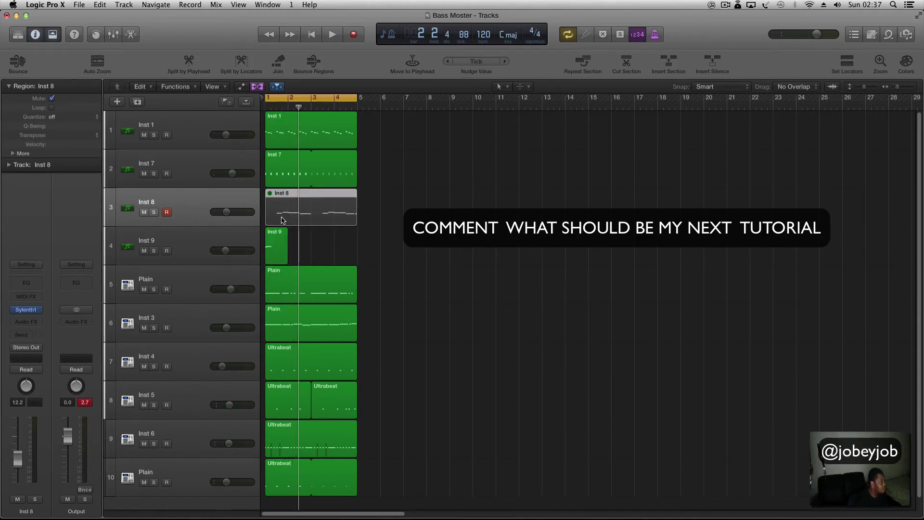
{"action": "key", "text": "ctrl+m"}
Copy all regions to bars 5 to 8, extend the cycle range over them, and repeat the eight bars across bars 9 to 16.
{"action": "scroll", "coordinate": [357, 354], "scroll_direction": "down", "scroll_amount": 1}
{"action": "left_click_drag", "start_coordinate": [398, 466], "coordinate": [378, 137]}
{"action": "left_click_drag", "start_coordinate": [358, 100], "coordinate": [454, 131]}
{"action": "scroll", "coordinate": [414, 370], "scroll_direction": "down", "scroll_amount": 1}
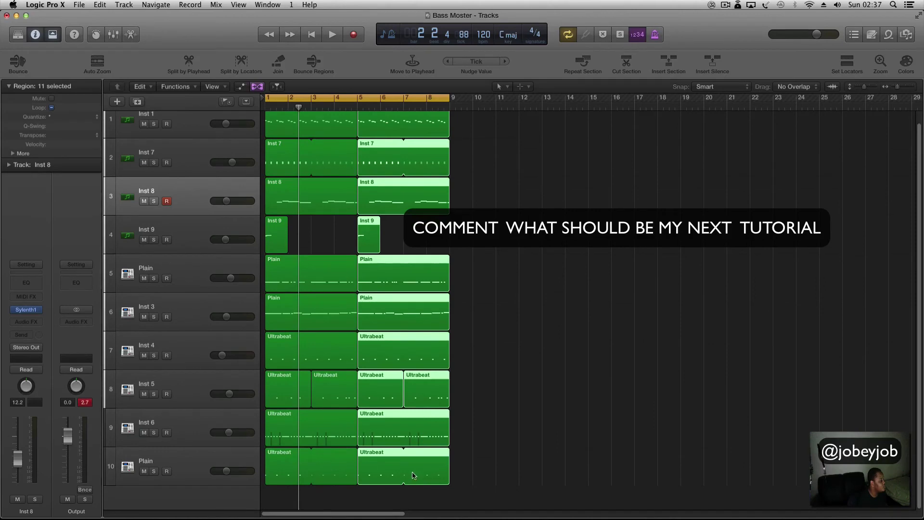
{"action": "left_click_drag", "start_coordinate": [490, 492], "coordinate": [516, 131]}
Delete the open-hat regions on track 10 from bars 1 to 8.
{"action": "left_click", "coordinate": [422, 487]}
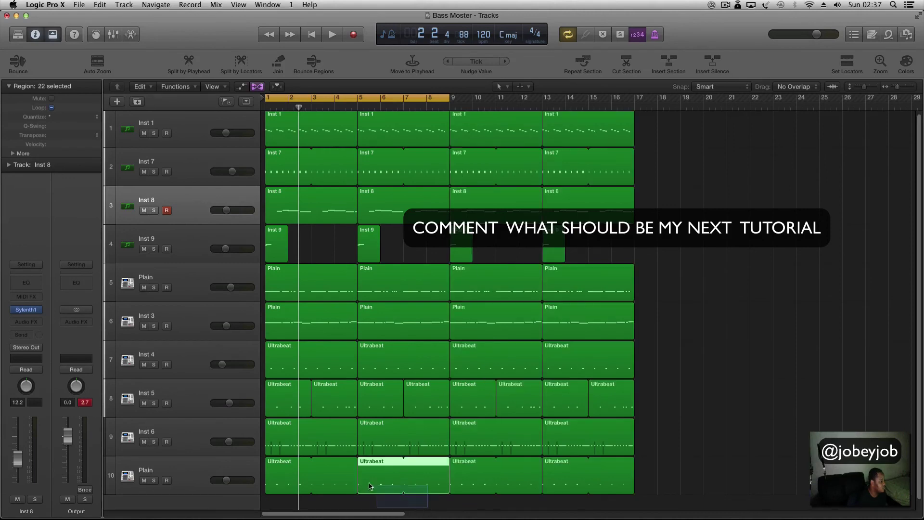
{"action": "left_click", "coordinate": [310, 477], "text": "shift"}
{"action": "key", "text": "Delete"}
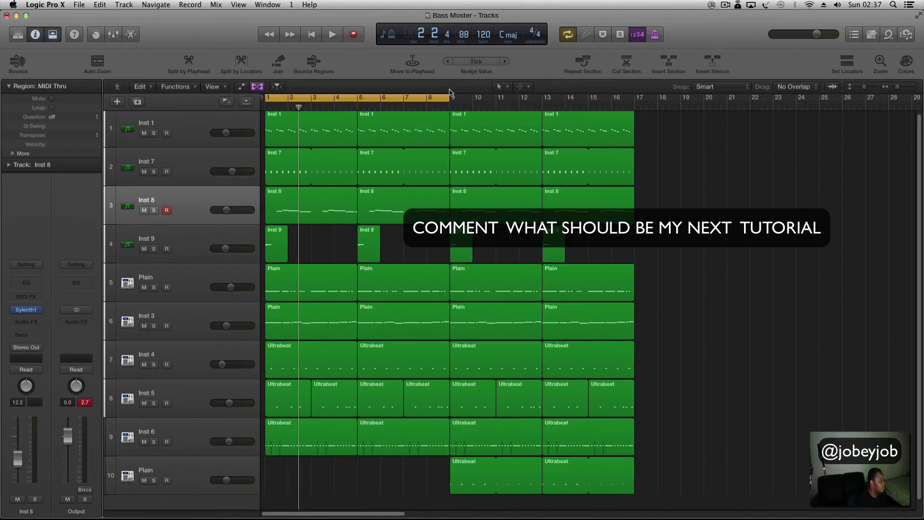
Extend the cycle range to the end of bar 16 and play the start of the arrangement.
{"action": "key", "text": "space"}
{"action": "left_click_drag", "start_coordinate": [449, 98], "coordinate": [634, 121]}
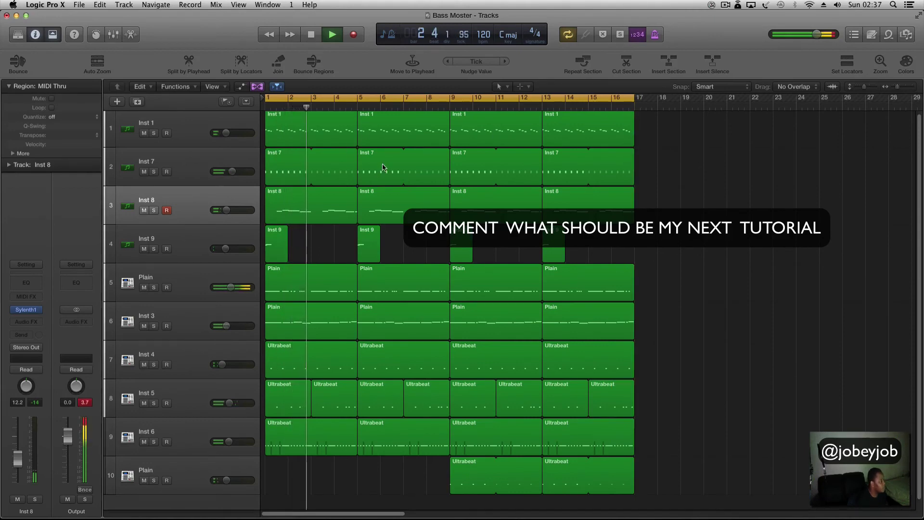
{"action": "key", "text": "space"}
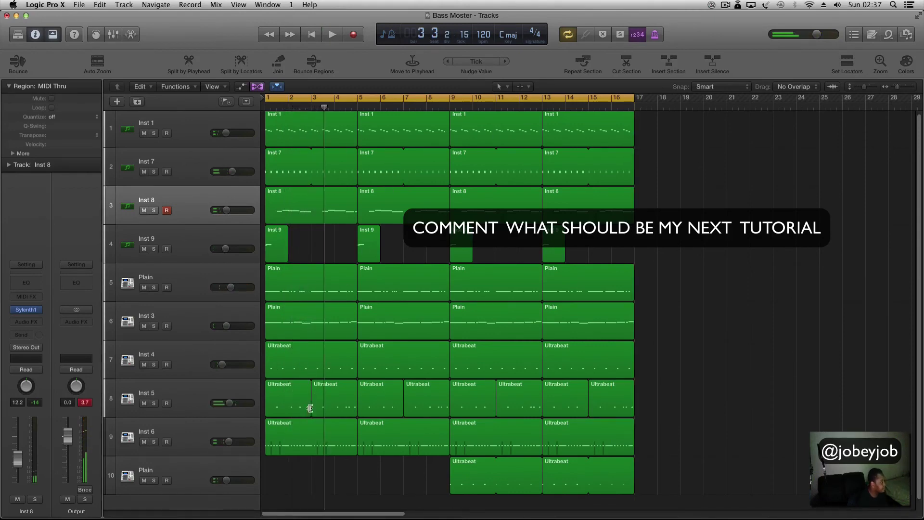
Delete the two Inst 6 regions from bars 1 to 8.
{"action": "left_click", "coordinate": [302, 437]}
{"action": "key", "text": "Delete"}
{"action": "left_click", "coordinate": [414, 435]}
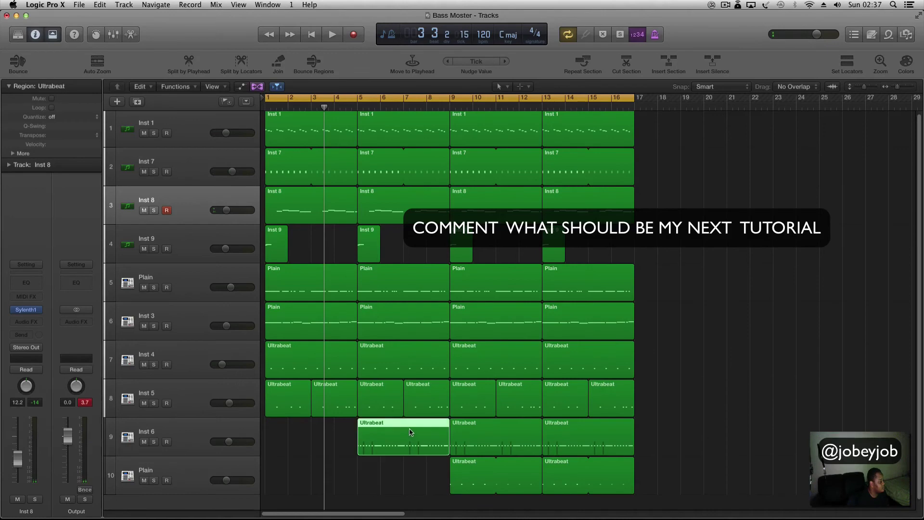
{"action": "key", "text": "Delete"}
Play the arrangement from the start and lower the Inst 9 volume to -18.5 dB.
{"action": "key", "text": "space"}
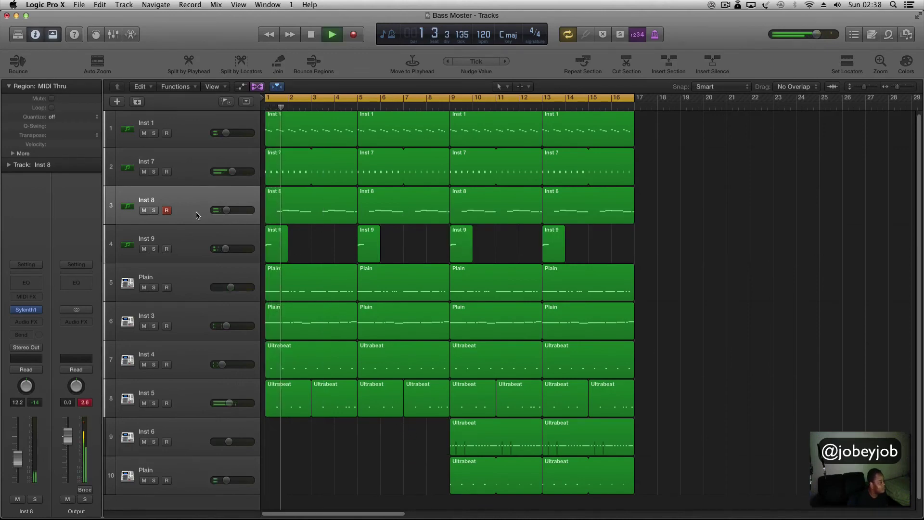
{"action": "left_click", "coordinate": [192, 242]}
{"action": "left_click_drag", "start_coordinate": [227, 253], "coordinate": [217, 254]}
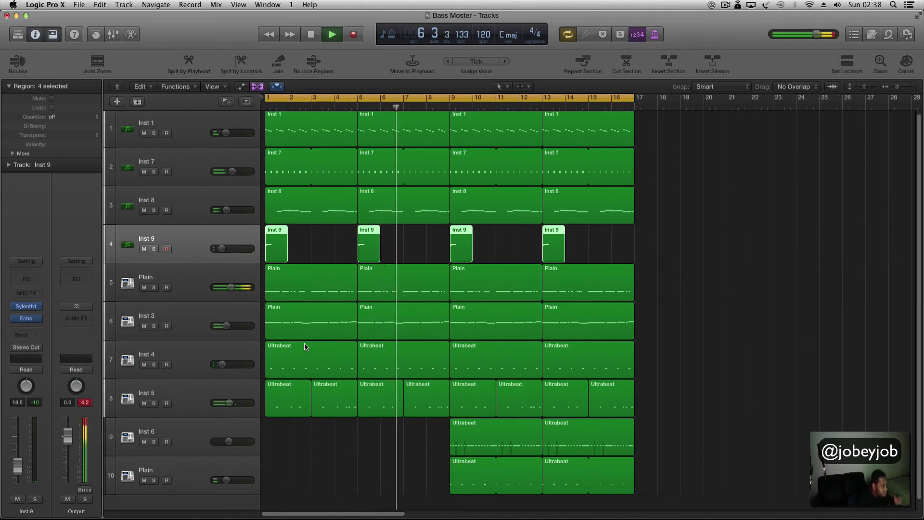
Turn off the Ultrabeat step sequencer on track 10, close the plug-in window and stop playback.
{"action": "left_click", "coordinate": [199, 466]}
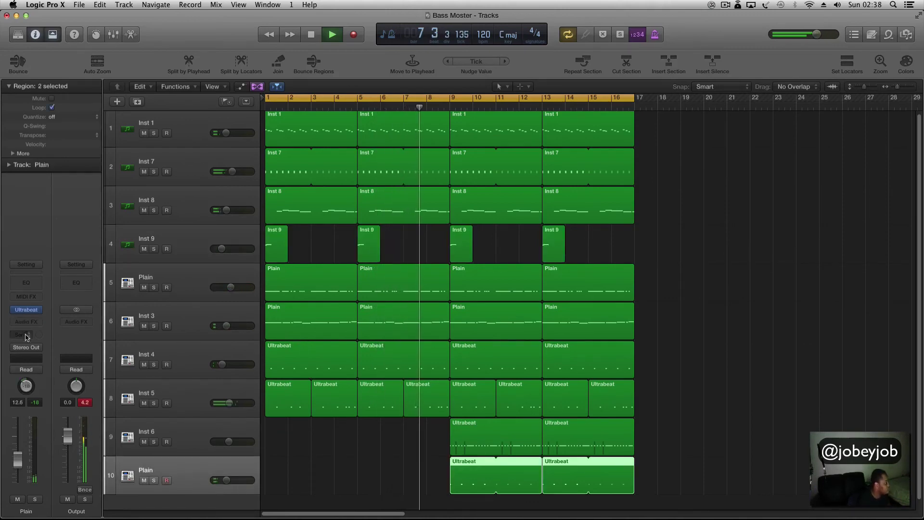
{"action": "left_click", "coordinate": [29, 311]}
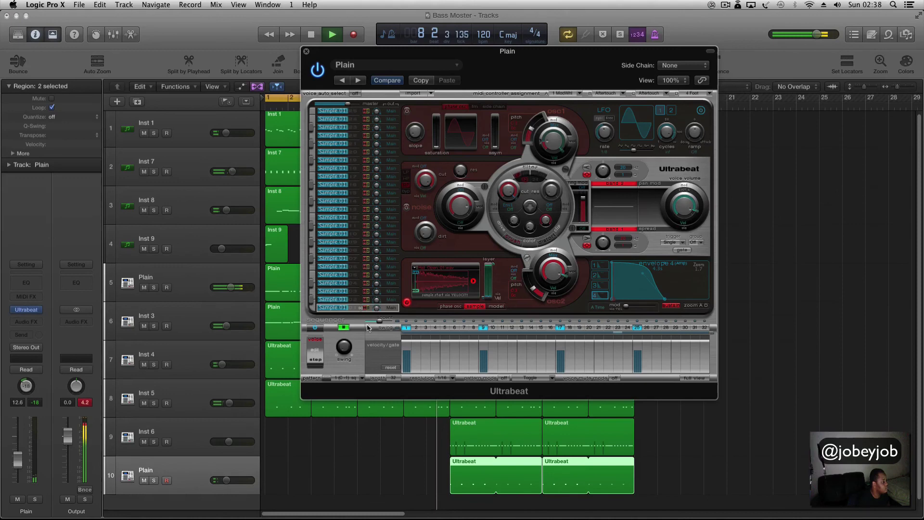
{"action": "left_click", "coordinate": [314, 328]}
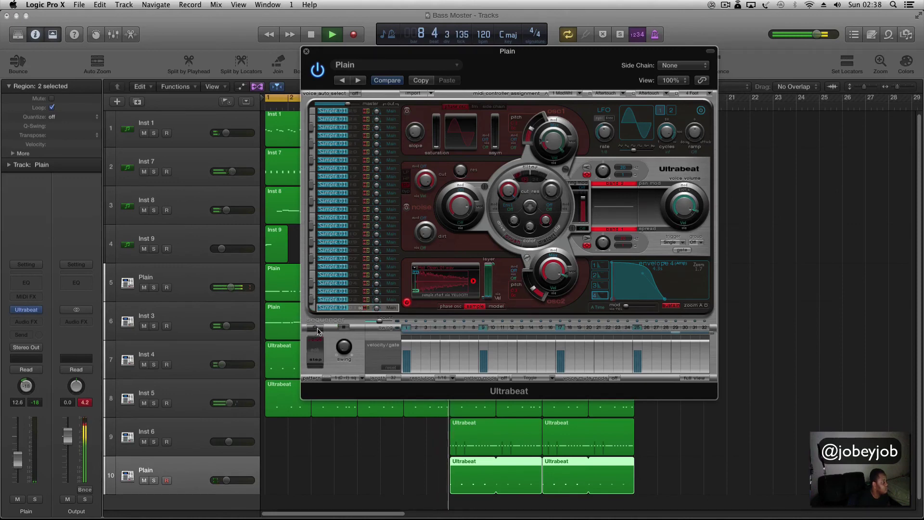
{"action": "left_click", "coordinate": [306, 51]}
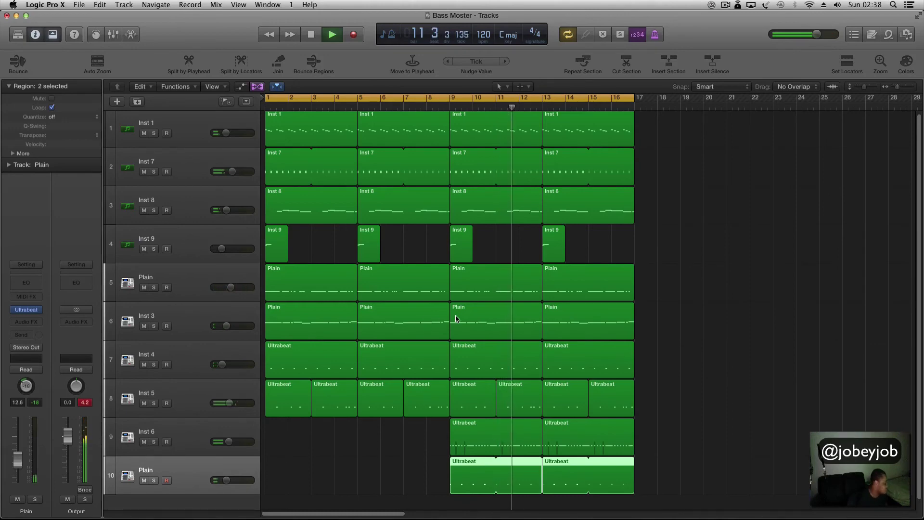
{"action": "key", "text": "space"}
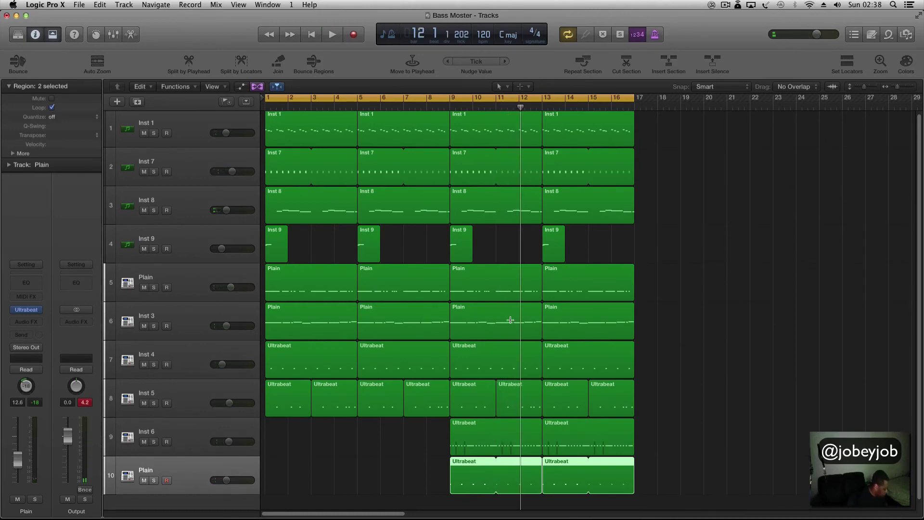
{"action": "left_click", "coordinate": [725, 5]}
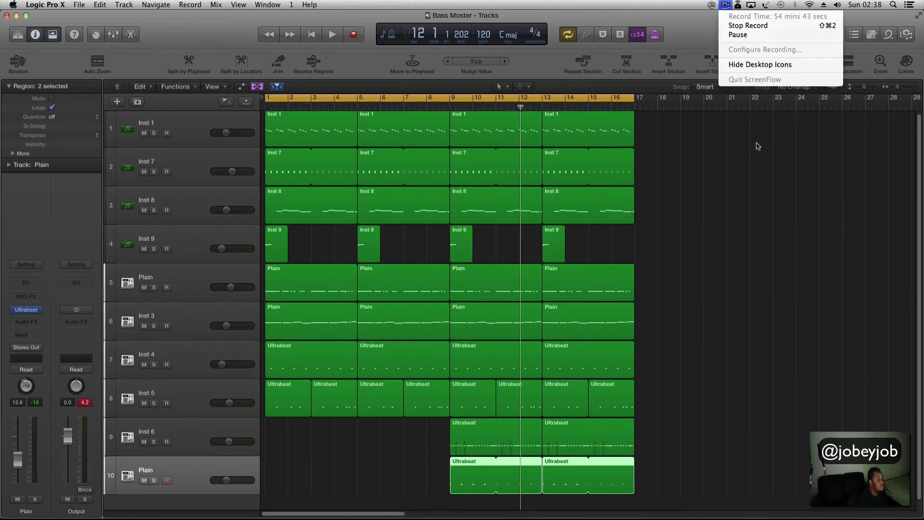
{"action": "left_click", "coordinate": [765, 180]}
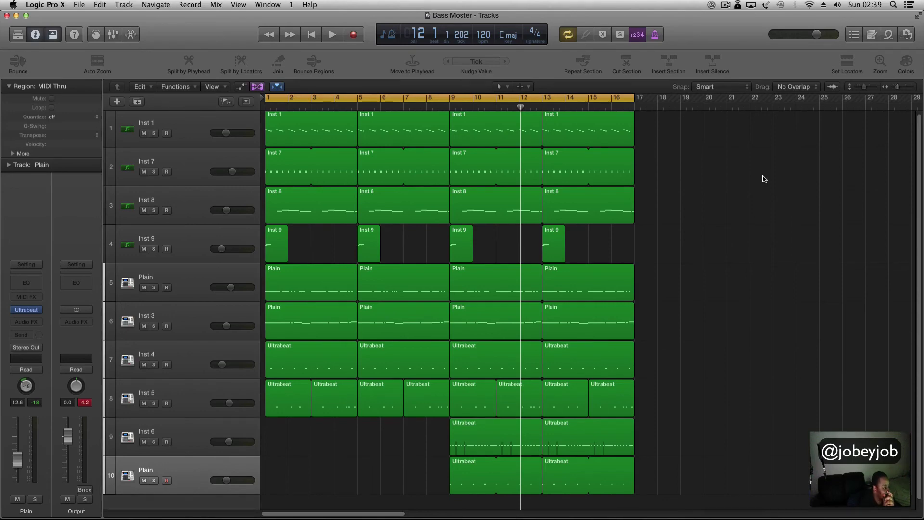
Add a software instrument track below track 10 and load the u-he Podolski synth on it in stereo.
{"action": "scroll", "coordinate": [310, 440], "scroll_direction": "down", "scroll_amount": 1}
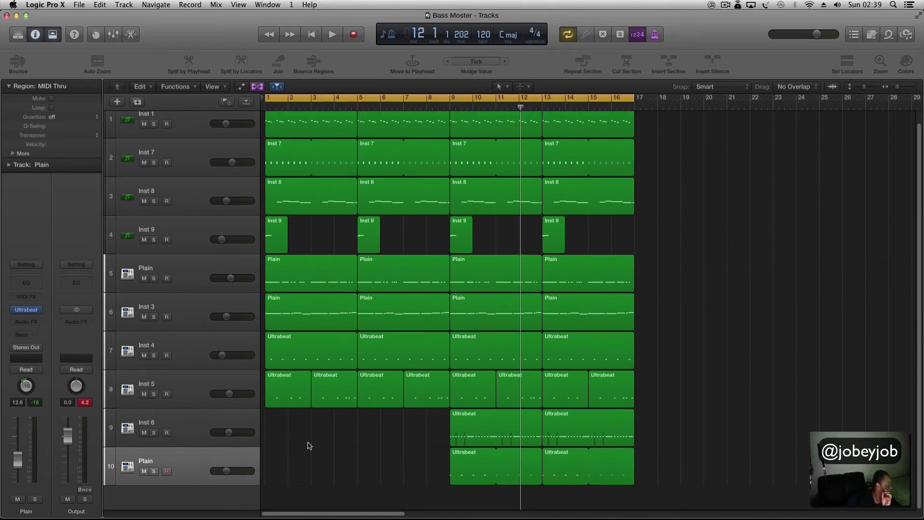
{"action": "double_click", "coordinate": [196, 502]}
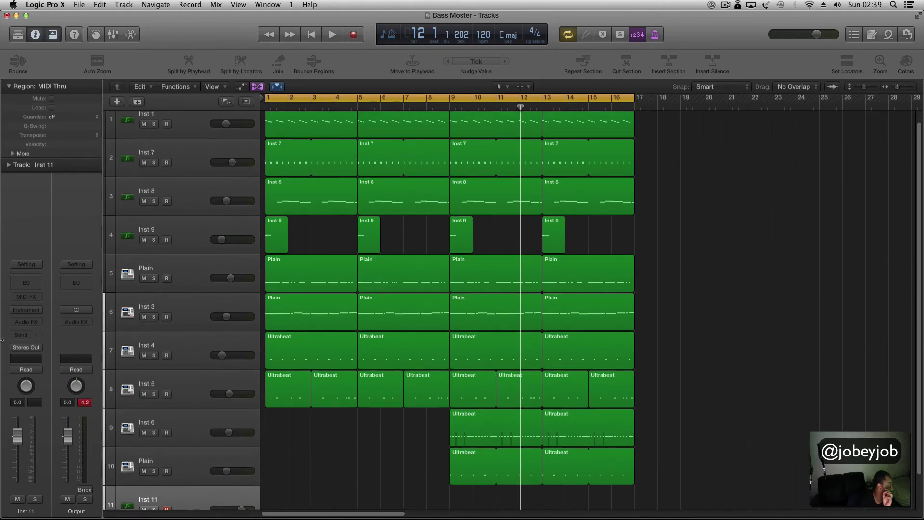
{"action": "left_click", "coordinate": [34, 309]}
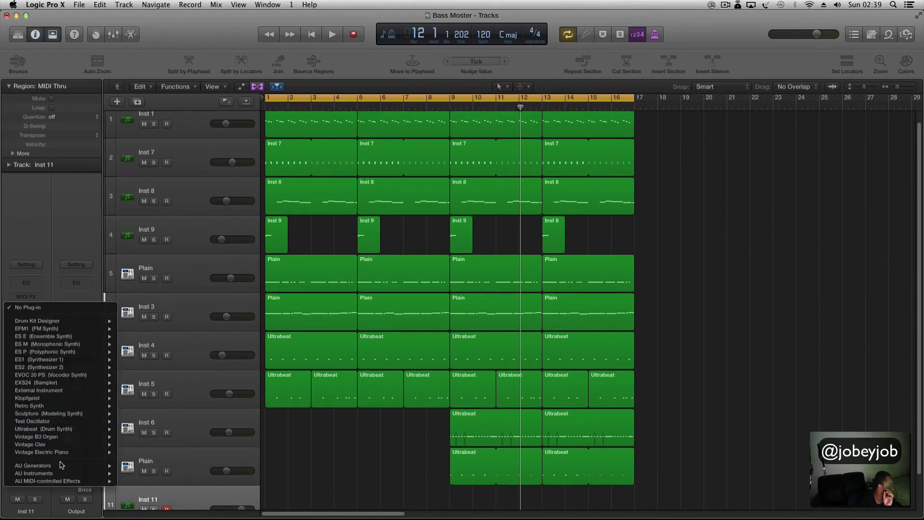
{"action": "mouse_move", "coordinate": [62, 475]}
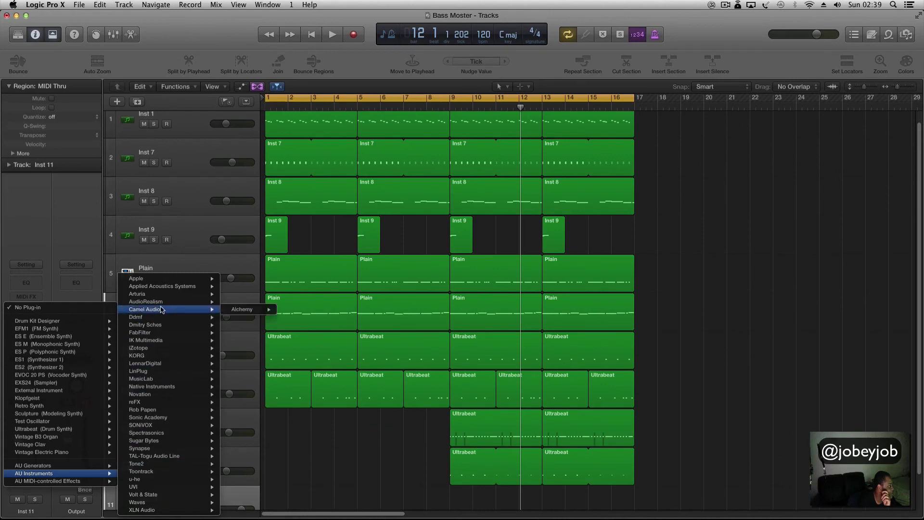
{"action": "mouse_move", "coordinate": [169, 280]}
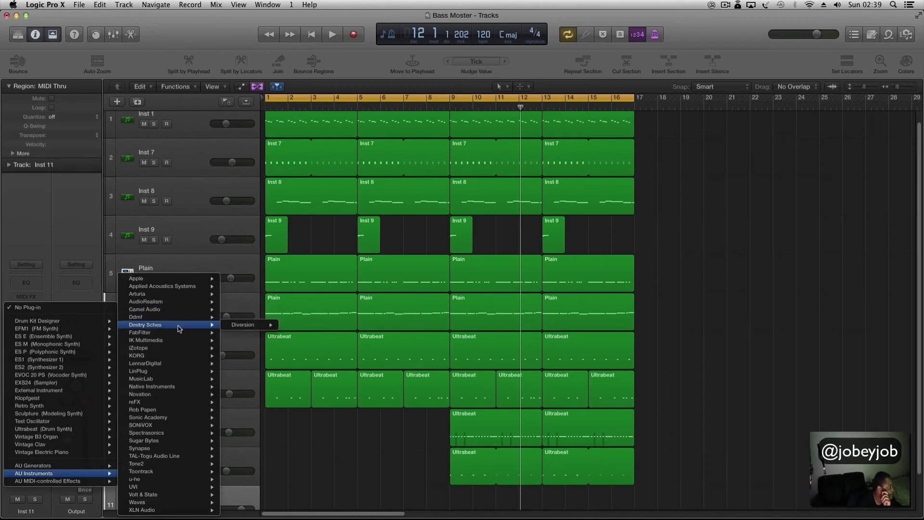
{"action": "mouse_move", "coordinate": [181, 336]}
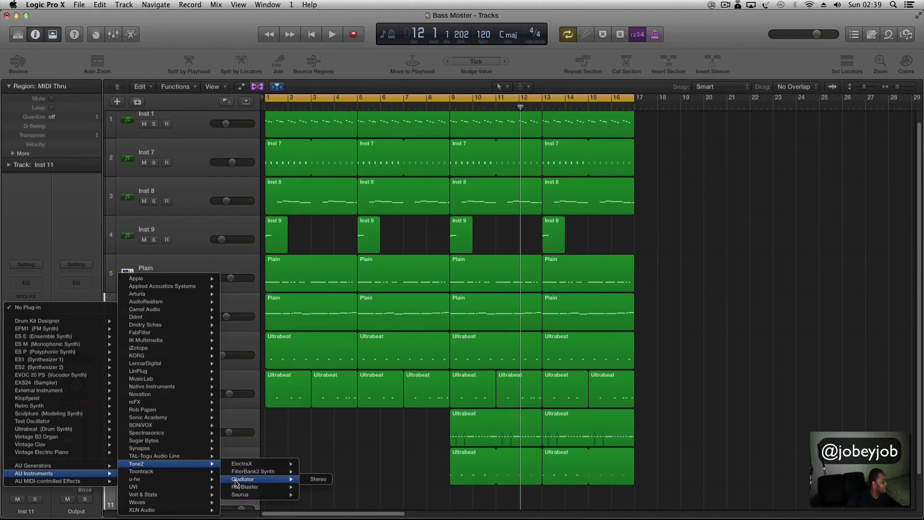
{"action": "mouse_move", "coordinate": [238, 495]}
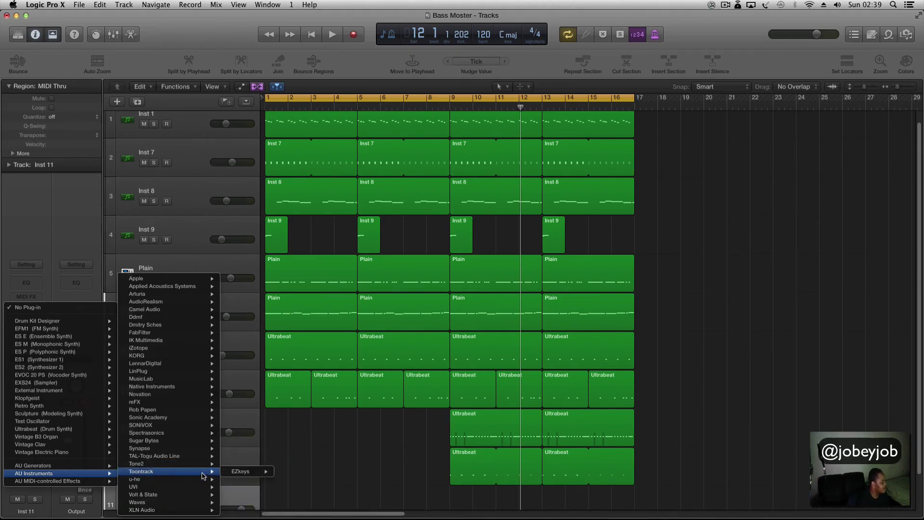
{"action": "mouse_move", "coordinate": [207, 480]}
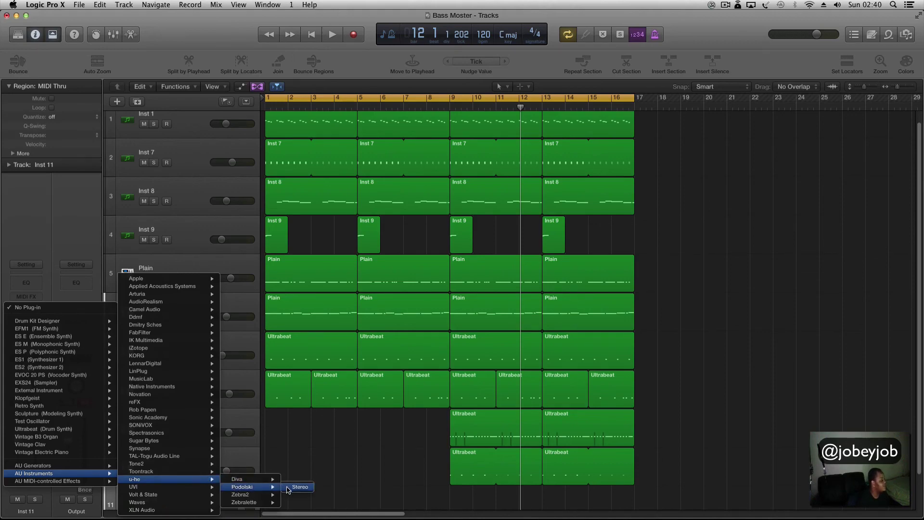
{"action": "left_click", "coordinate": [290, 487]}
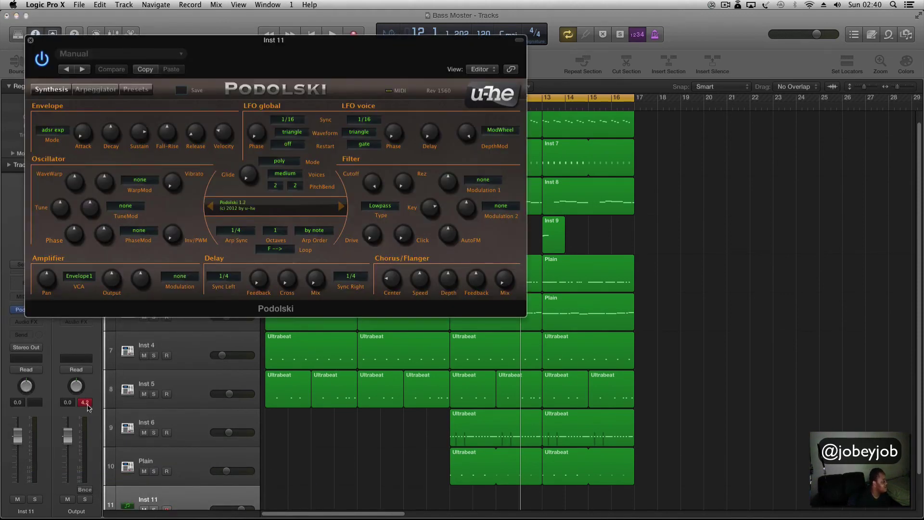
{"action": "scroll", "coordinate": [196, 477], "scroll_direction": "down", "scroll_amount": 2}
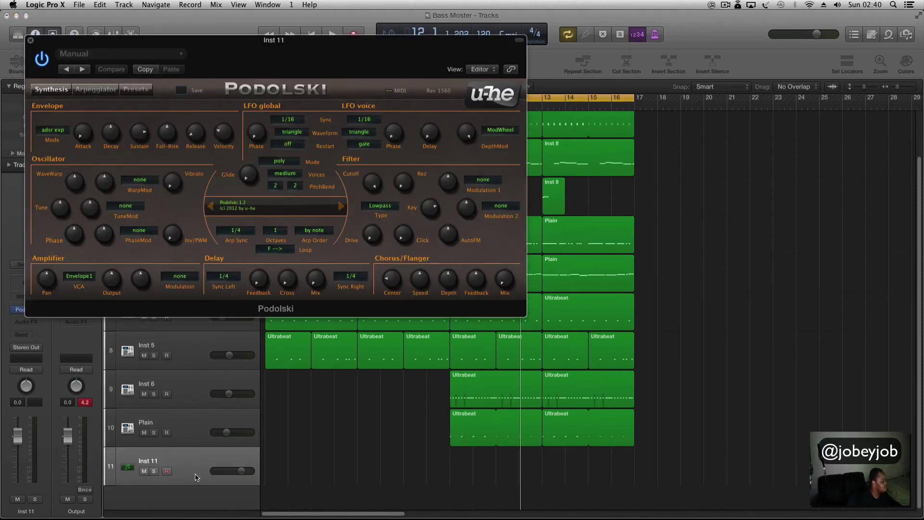
{"action": "left_click", "coordinate": [14, 313]}
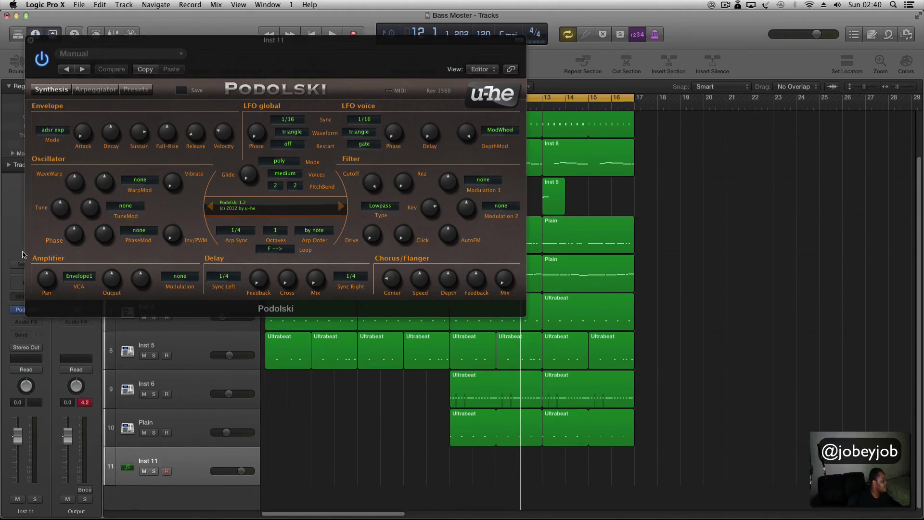
{"action": "left_click", "coordinate": [30, 40]}
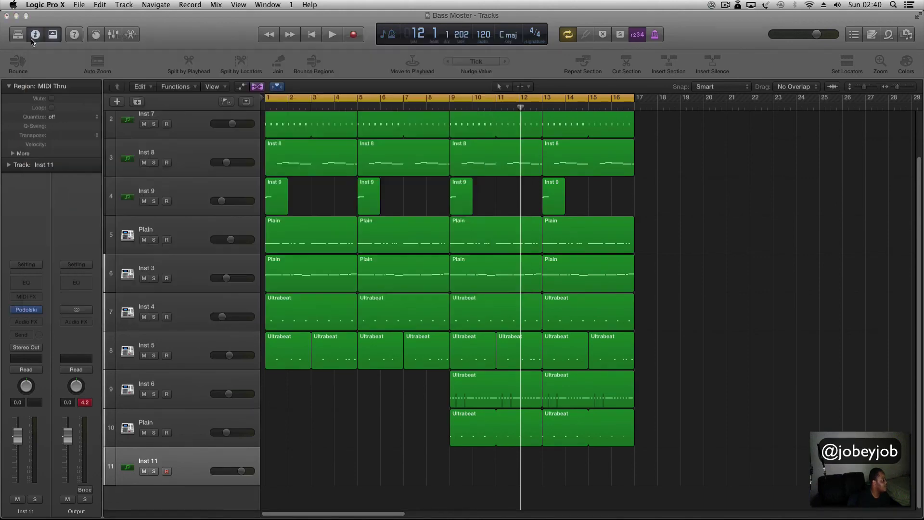
{"action": "left_click", "coordinate": [27, 310]}
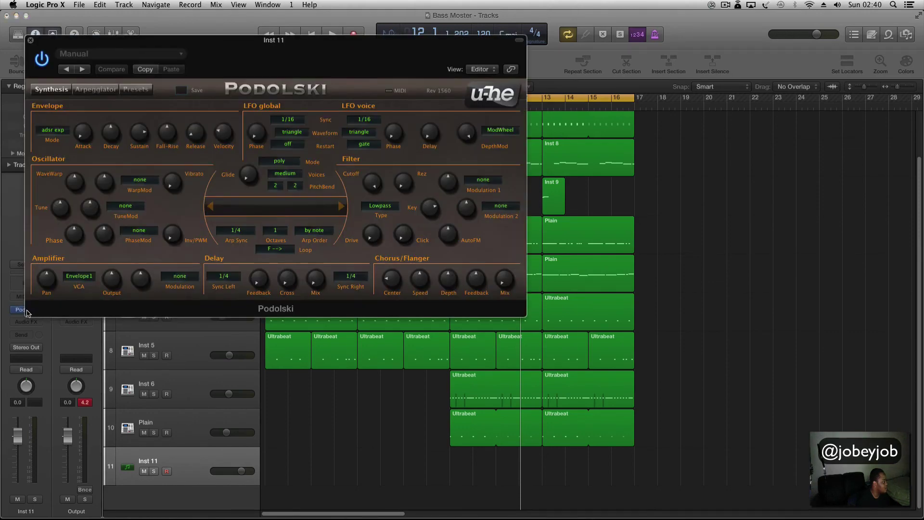
{"action": "left_click", "coordinate": [21, 312]}
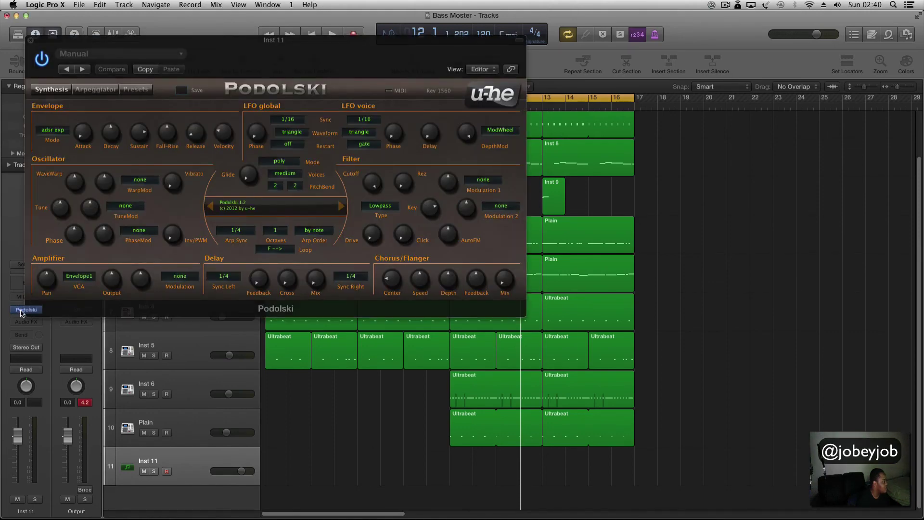
{"action": "left_click", "coordinate": [30, 310]}
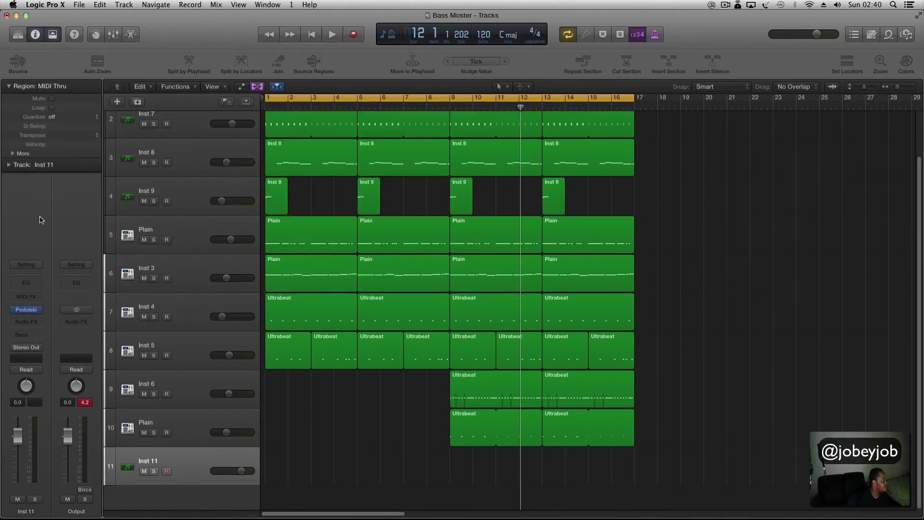
Replace Podolski with the stereo version of u-he Diva on the Inst 11 track.
{"action": "left_click", "coordinate": [34, 312]}
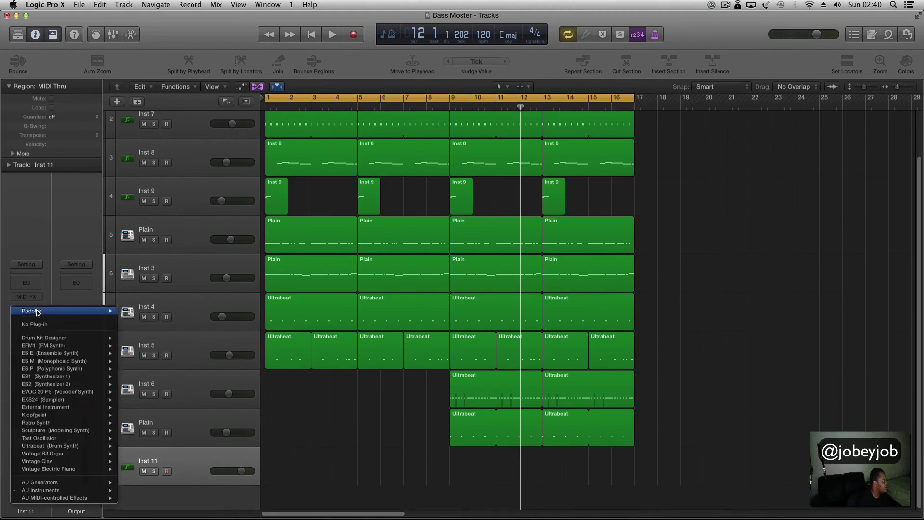
{"action": "mouse_move", "coordinate": [60, 489]}
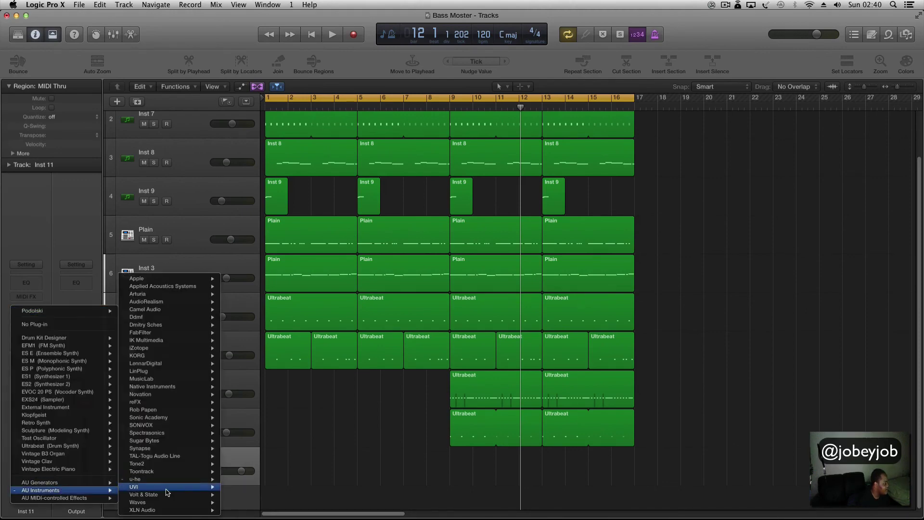
{"action": "mouse_move", "coordinate": [169, 479]}
{"action": "mouse_move", "coordinate": [266, 490]}
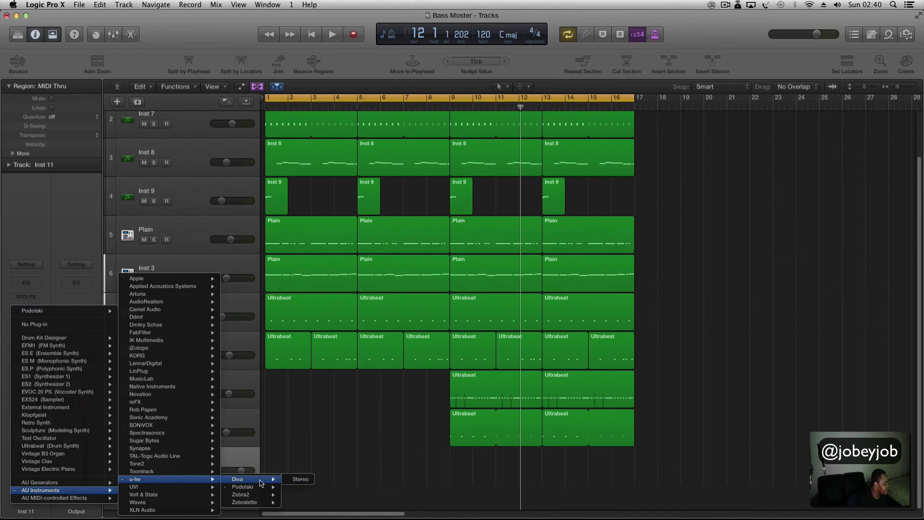
{"action": "left_click", "coordinate": [294, 480]}
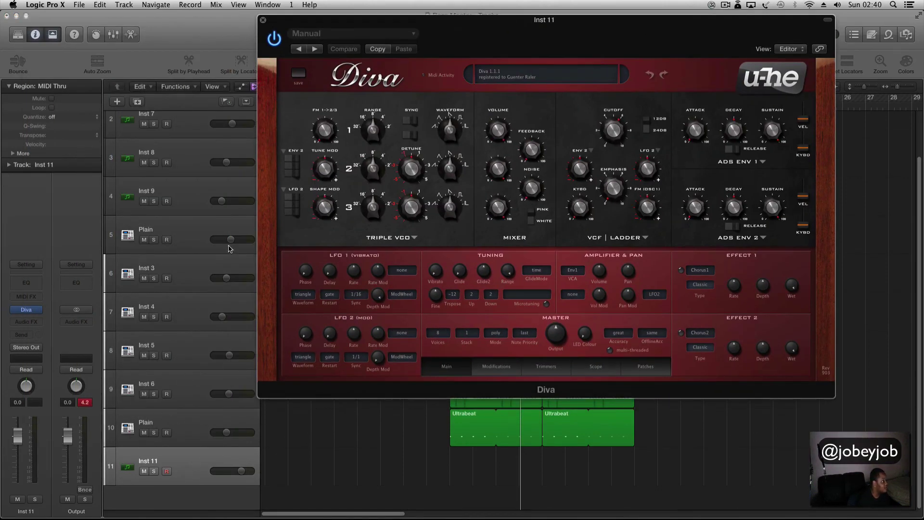
Swap the Diva instrument on Inst 11 for u-he Zebra2 in stereo.
{"action": "left_click", "coordinate": [38, 311]}
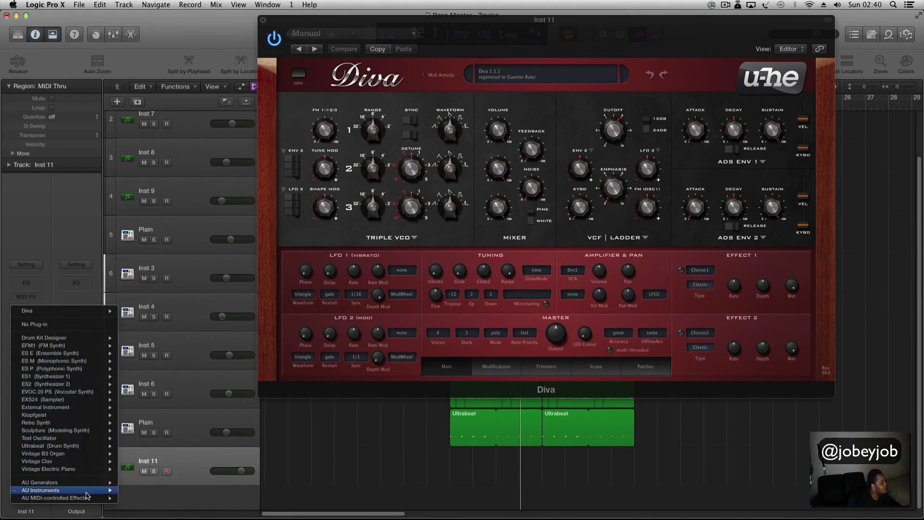
{"action": "mouse_move", "coordinate": [91, 492]}
{"action": "mouse_move", "coordinate": [210, 477]}
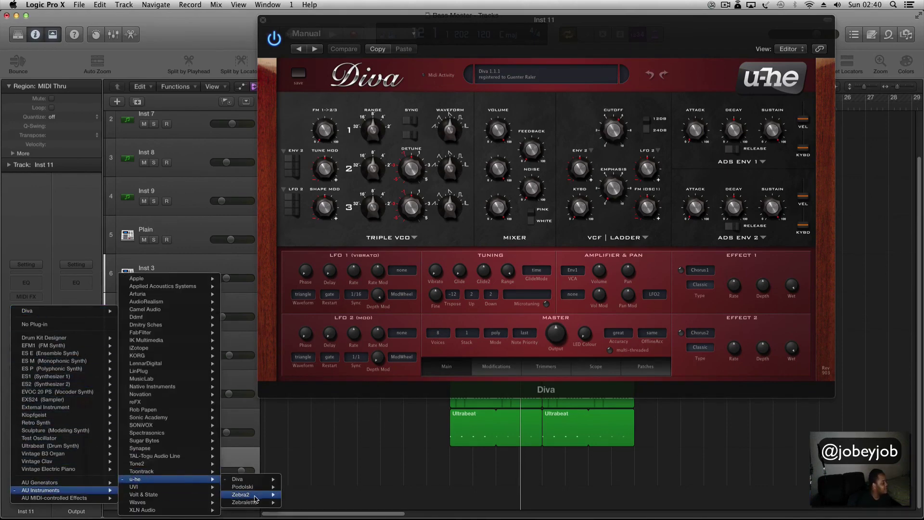
{"action": "mouse_move", "coordinate": [256, 496]}
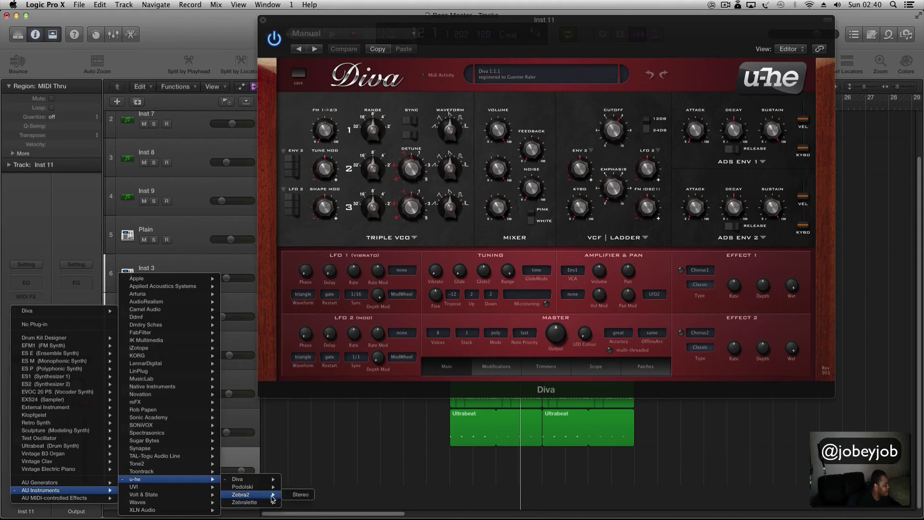
{"action": "left_click", "coordinate": [291, 497]}
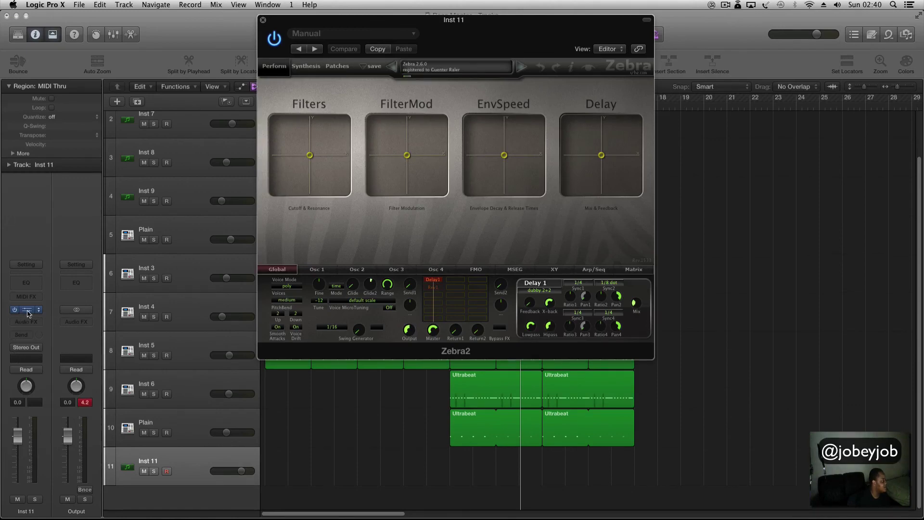
Replace Zebra2 on the Inst 11 track with XLN Audio's Addictive Drums in stereo.
{"action": "left_click", "coordinate": [37, 314]}
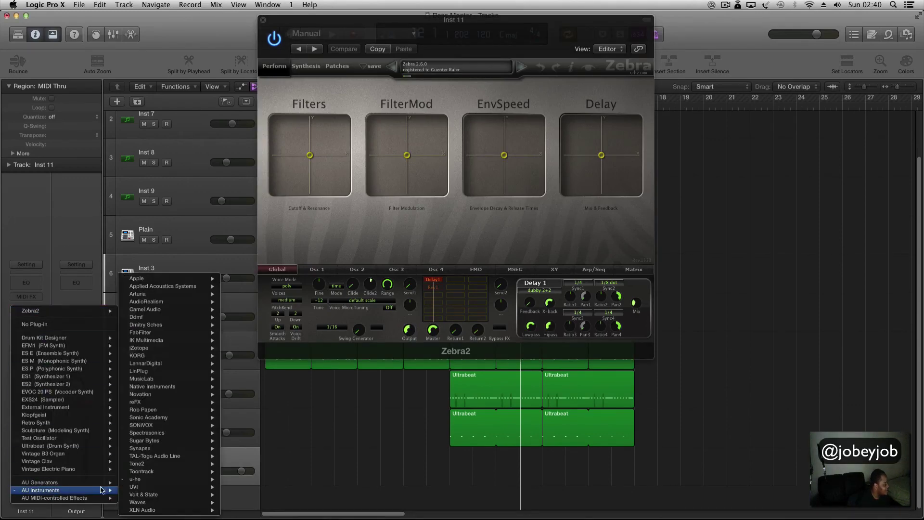
{"action": "mouse_move", "coordinate": [144, 502]}
{"action": "mouse_move", "coordinate": [206, 481]}
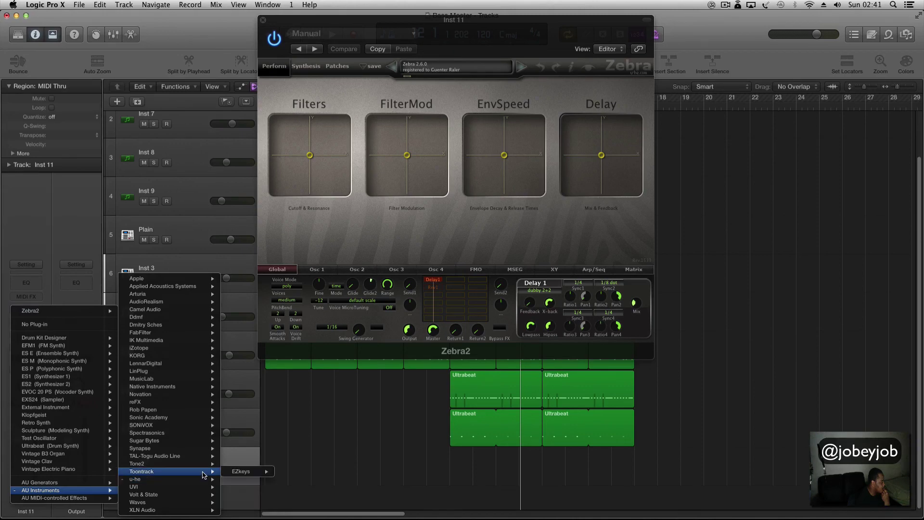
{"action": "mouse_move", "coordinate": [204, 503]}
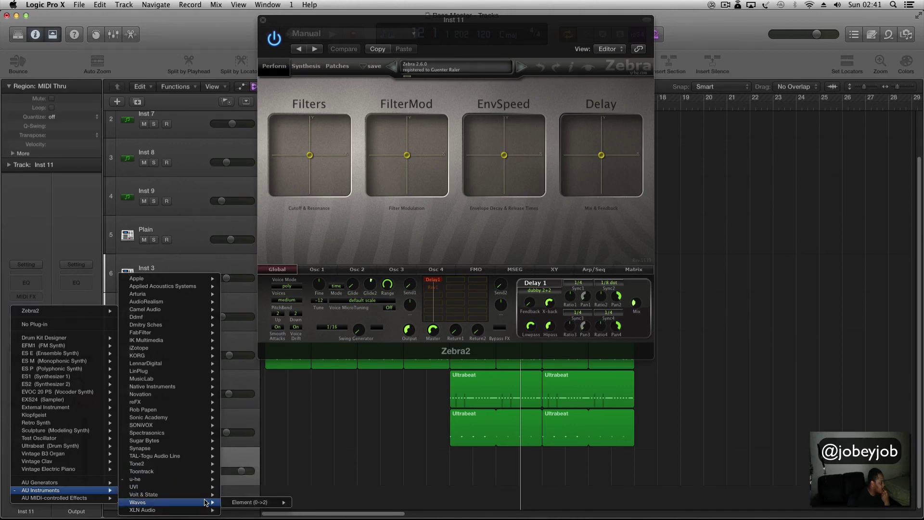
{"action": "mouse_move", "coordinate": [280, 511]}
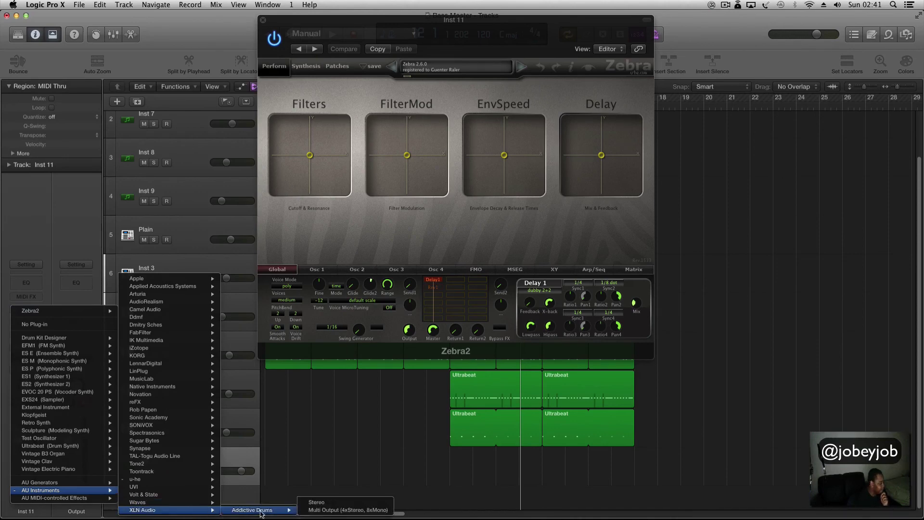
{"action": "left_click", "coordinate": [308, 503]}
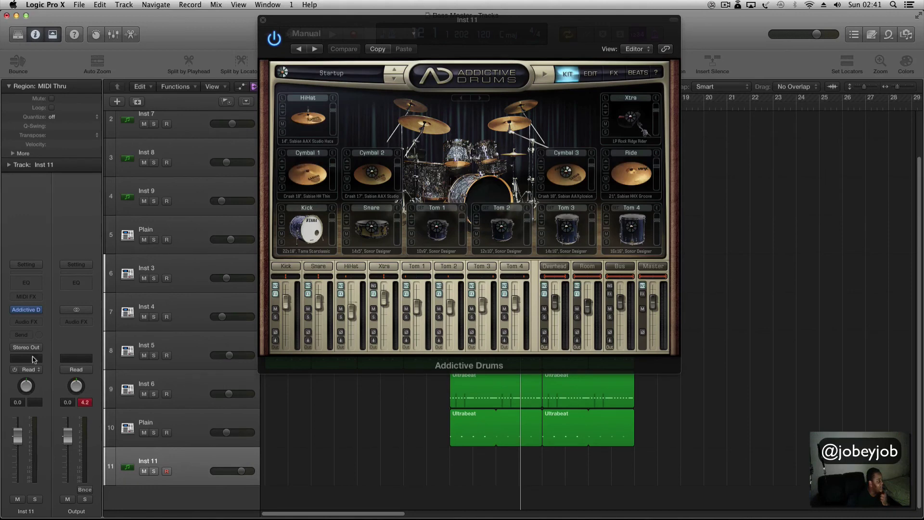
Replace Addictive Drums on the Inst 11 track with the stereo version of Sugar Bytes Cyclop and move its window to reveal the presets.
{"action": "left_click", "coordinate": [38, 313]}
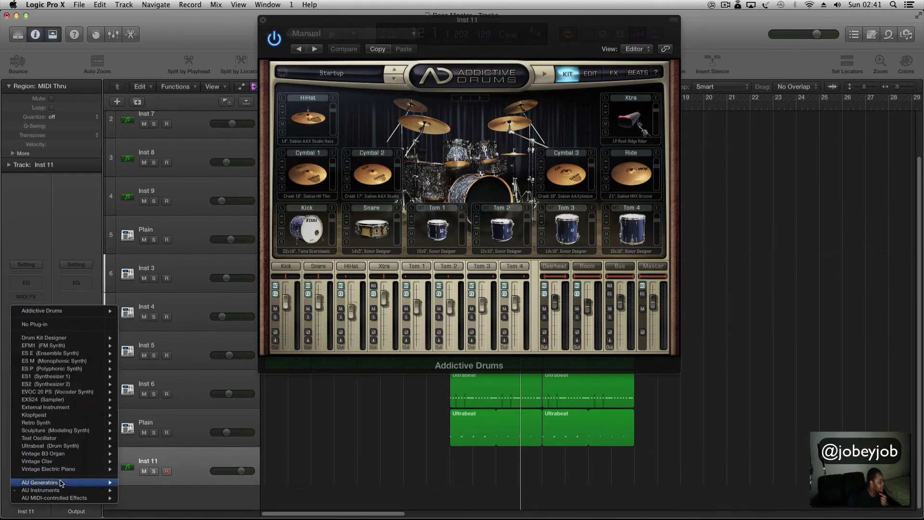
{"action": "mouse_move", "coordinate": [63, 490]}
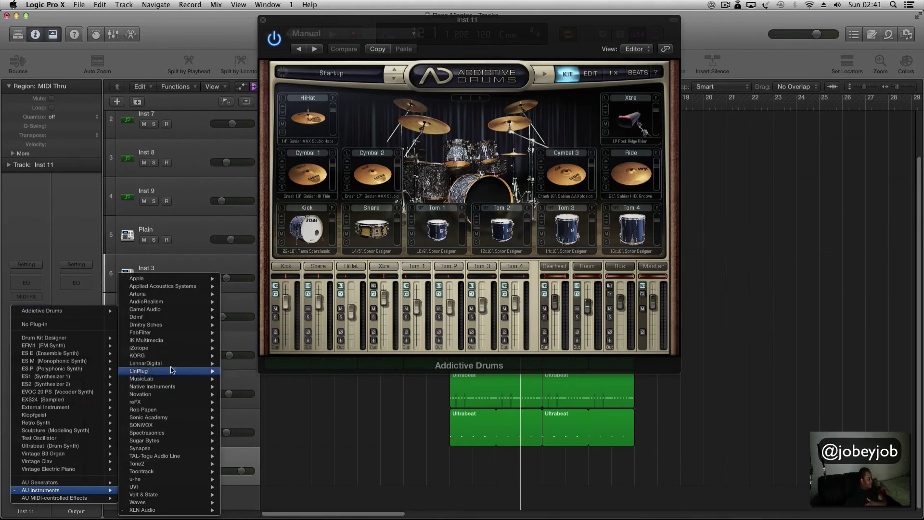
{"action": "mouse_move", "coordinate": [181, 364]}
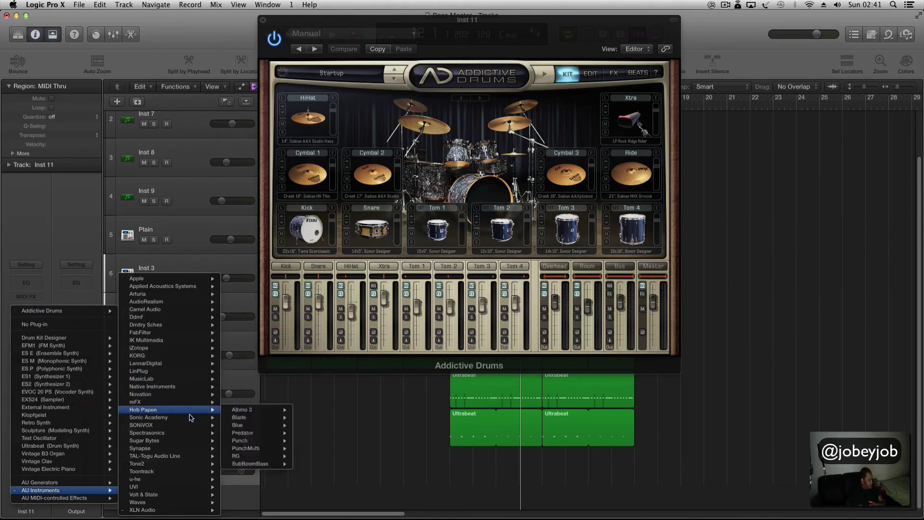
{"action": "mouse_move", "coordinate": [191, 434]}
{"action": "mouse_move", "coordinate": [246, 437]}
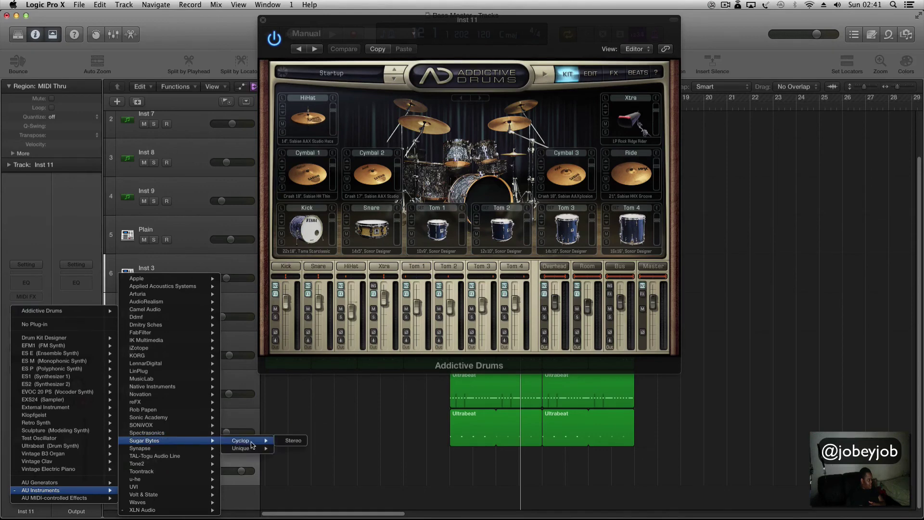
{"action": "left_click", "coordinate": [283, 442]}
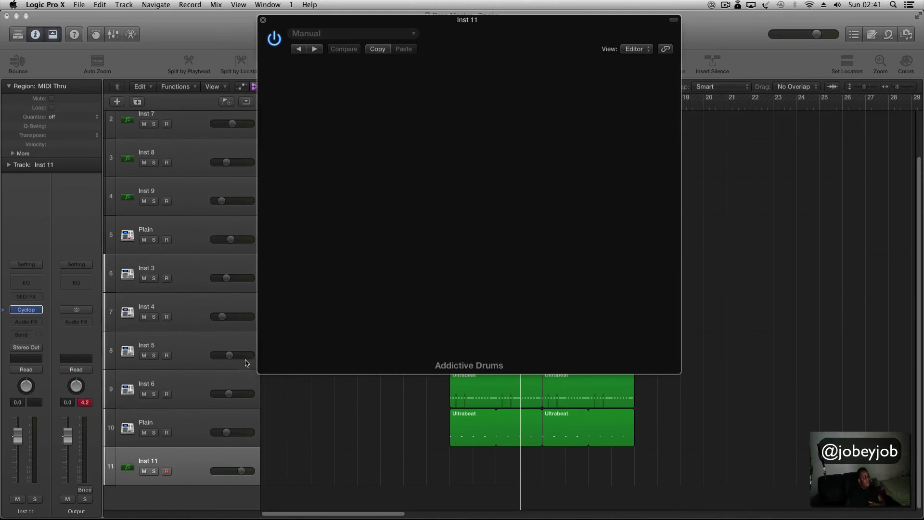
{"action": "left_click_drag", "start_coordinate": [515, 34], "coordinate": [485, 198]}
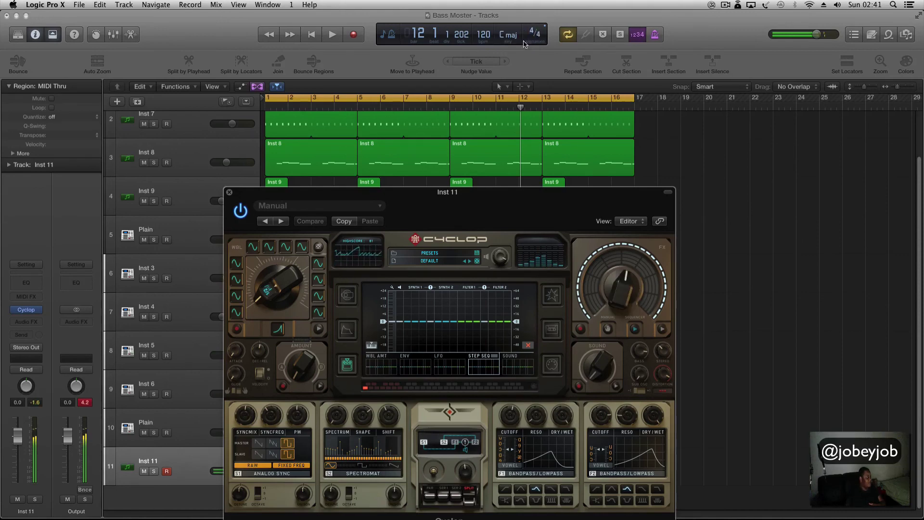
Filter the Cyclop presets by the Rhythmic tag, load the Blabe preset and close the plug-in window.
{"action": "left_click", "coordinate": [451, 257]}
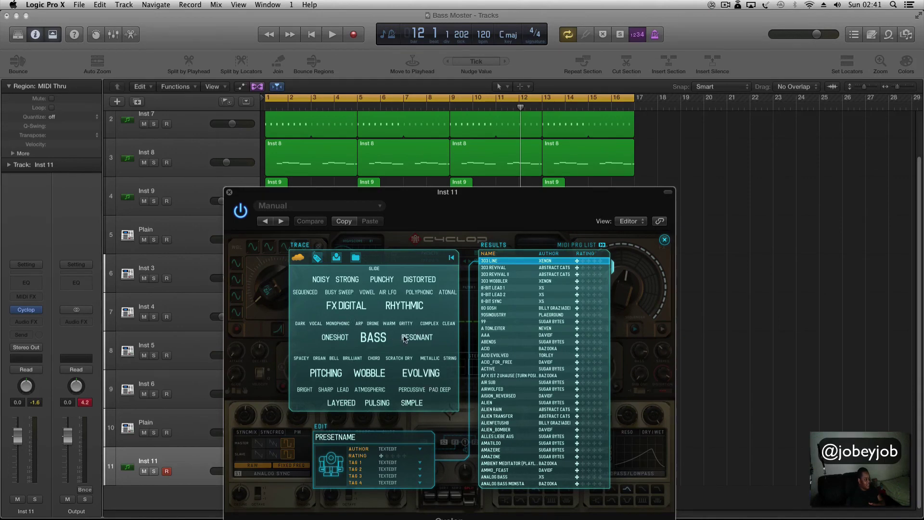
{"action": "left_click", "coordinate": [405, 307]}
{"action": "left_click", "coordinate": [499, 376]}
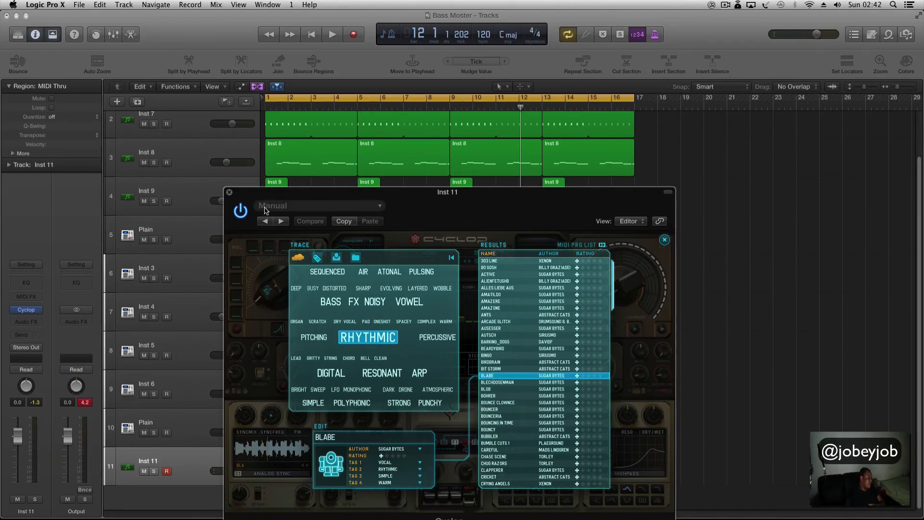
{"action": "left_click", "coordinate": [230, 193]}
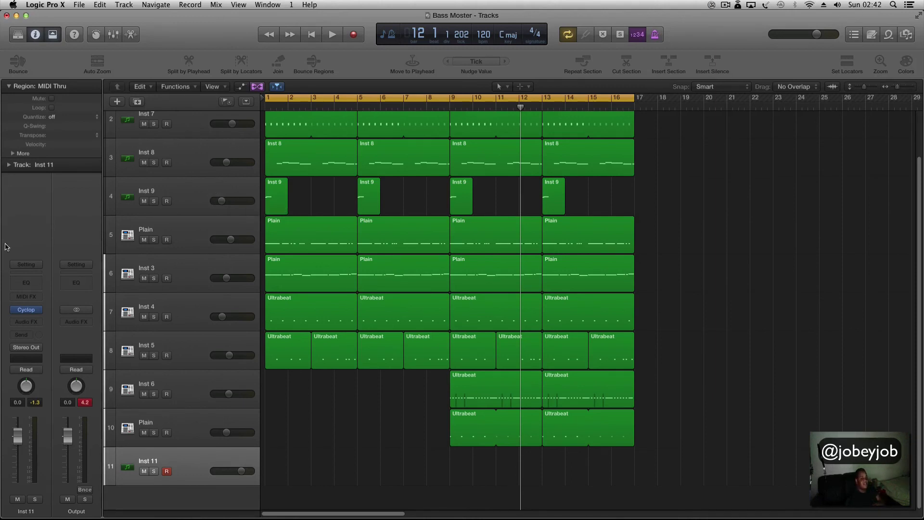
Switch to Firefox and open the Audio Software category of the MagesY site from the search results.
{"action": "left_click_drag", "start_coordinate": [923, 59], "coordinate": [375, 2]}
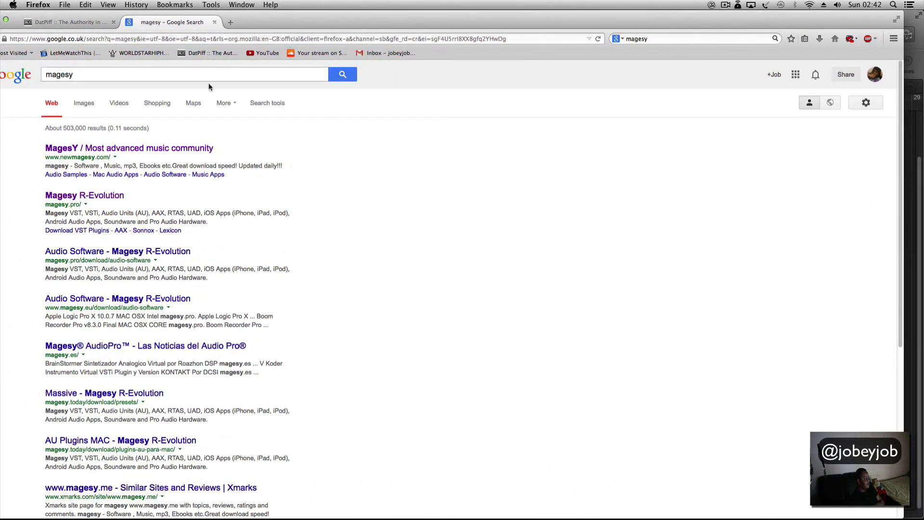
{"action": "left_click", "coordinate": [82, 149]}
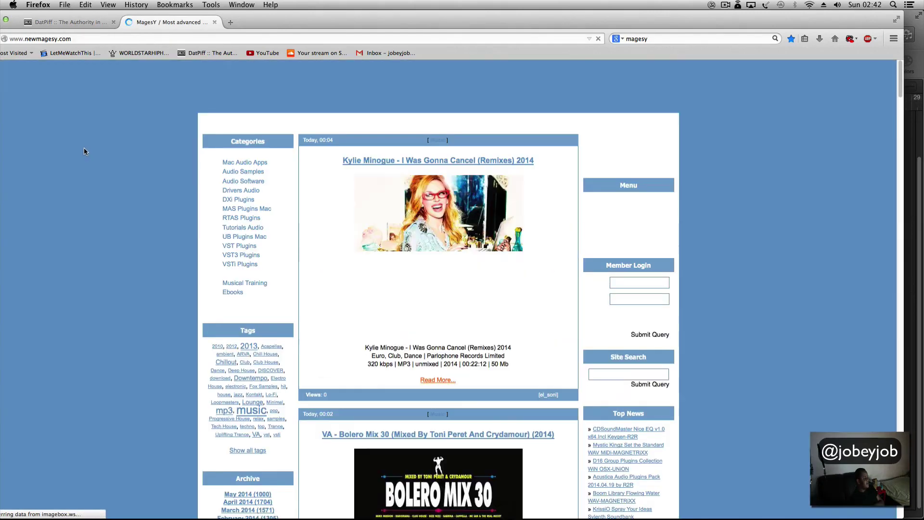
{"action": "left_click", "coordinate": [252, 181]}
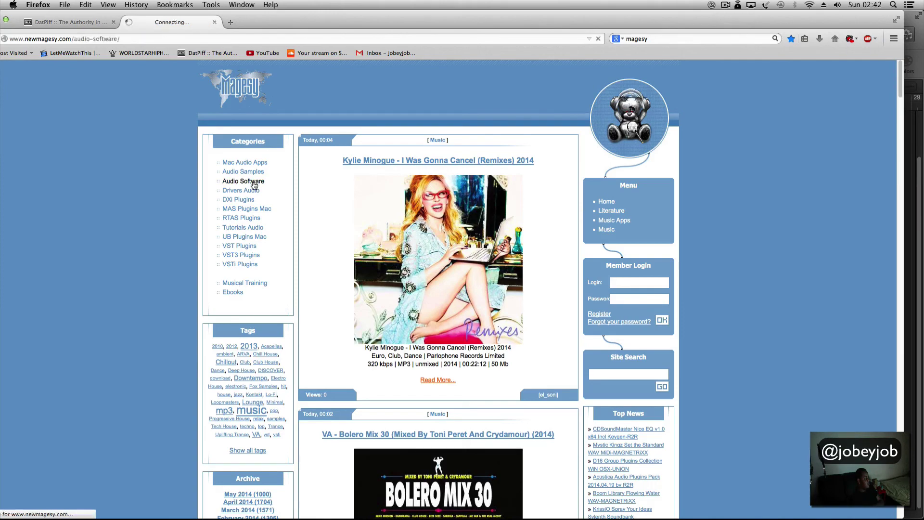
Look through the first page of audio software listings down to its end.
{"action": "scroll", "coordinate": [385, 294], "scroll_direction": "down", "scroll_amount": 15}
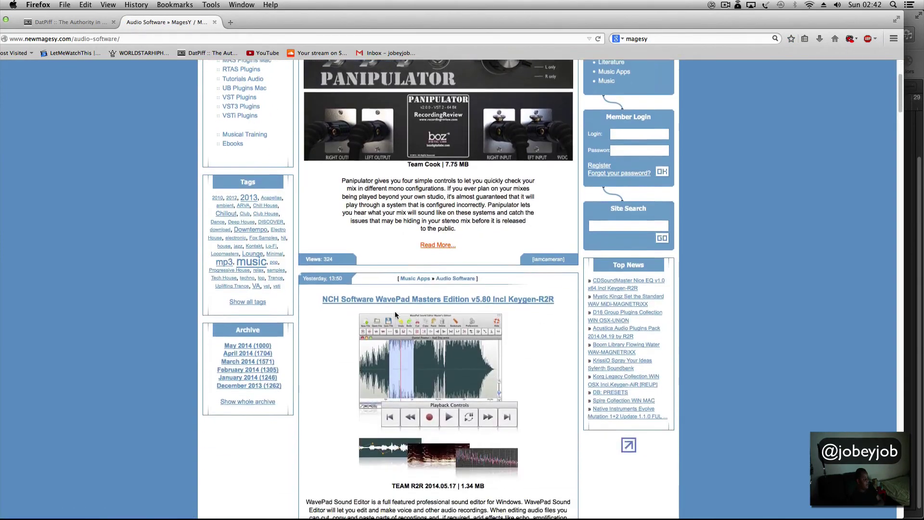
{"action": "scroll", "coordinate": [393, 315], "scroll_direction": "down", "scroll_amount": 5}
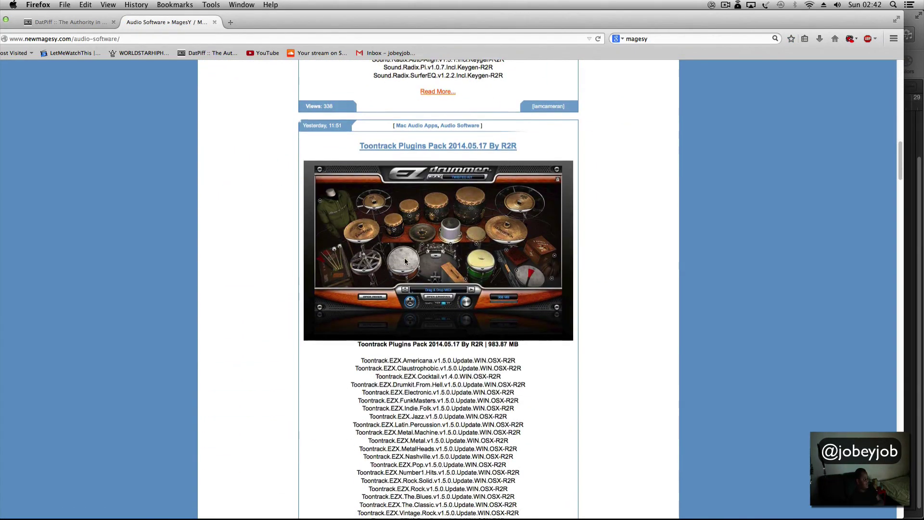
{"action": "scroll", "coordinate": [411, 145], "scroll_direction": "down", "scroll_amount": 2}
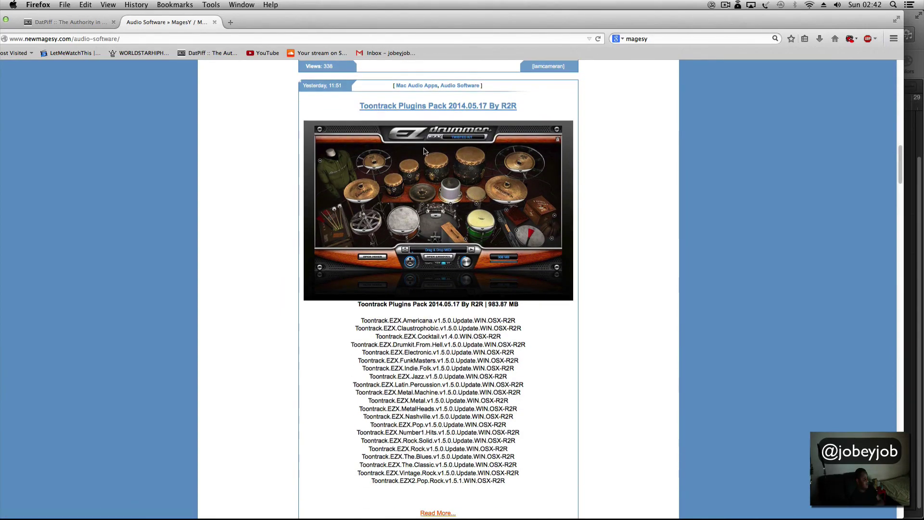
{"action": "scroll", "coordinate": [423, 151], "scroll_direction": "down", "scroll_amount": 18}
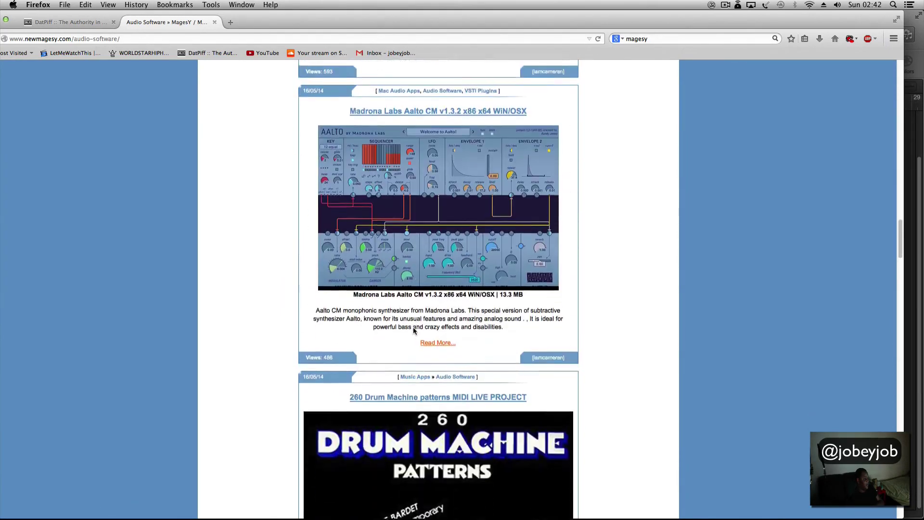
{"action": "scroll", "coordinate": [414, 330], "scroll_direction": "down", "scroll_amount": 20}
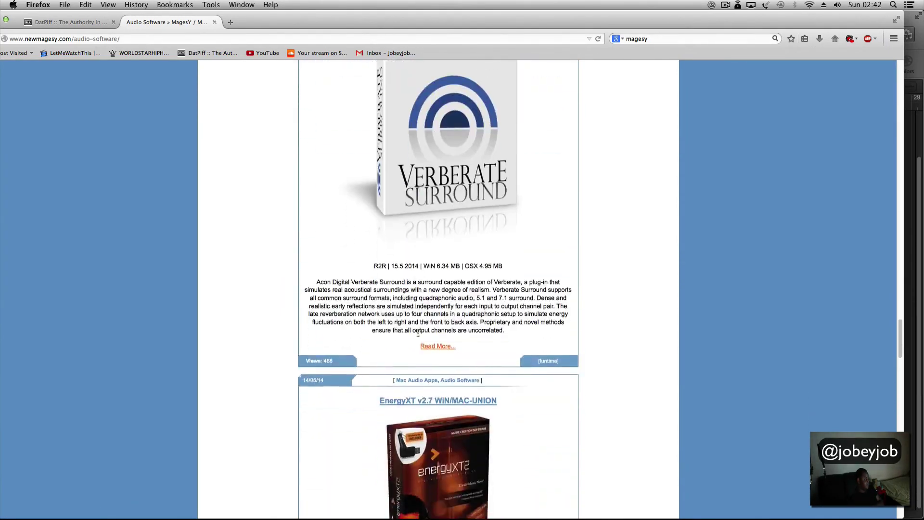
{"action": "scroll", "coordinate": [418, 333], "scroll_direction": "down", "scroll_amount": 20}
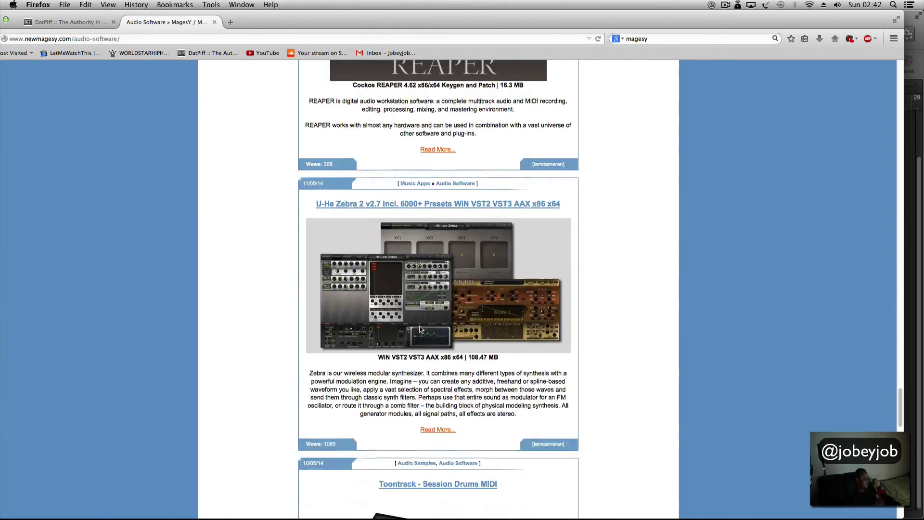
{"action": "scroll", "coordinate": [420, 330], "scroll_direction": "down", "scroll_amount": 20}
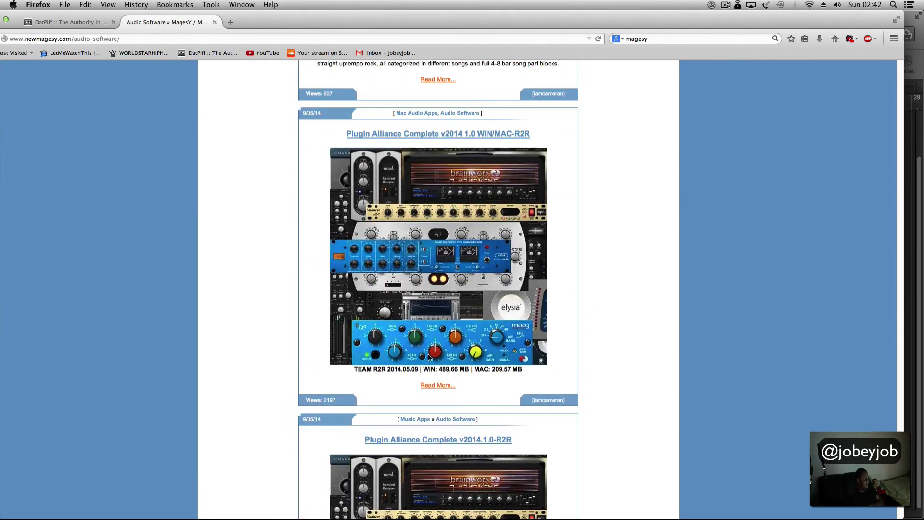
{"action": "scroll", "coordinate": [429, 357], "scroll_direction": "down", "scroll_amount": 6}
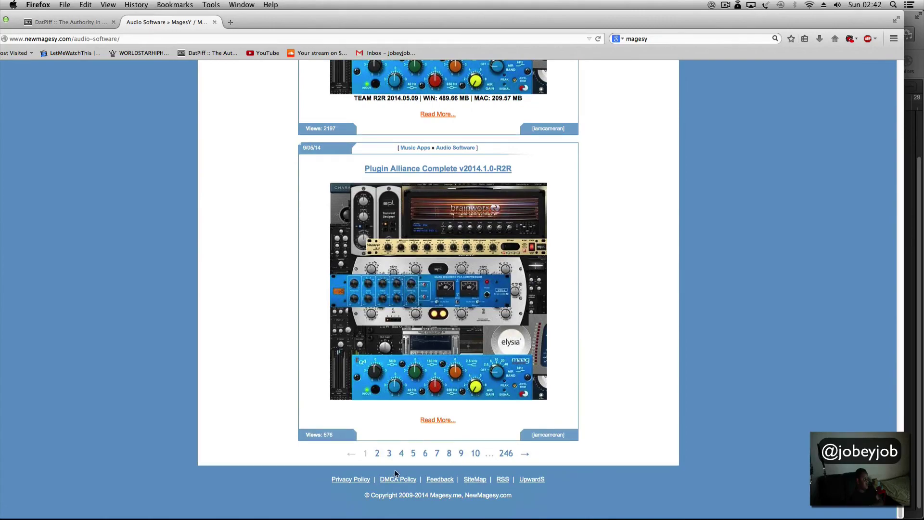
Open page 2 of the audio software listings and look through its entries.
{"action": "left_click", "coordinate": [378, 454]}
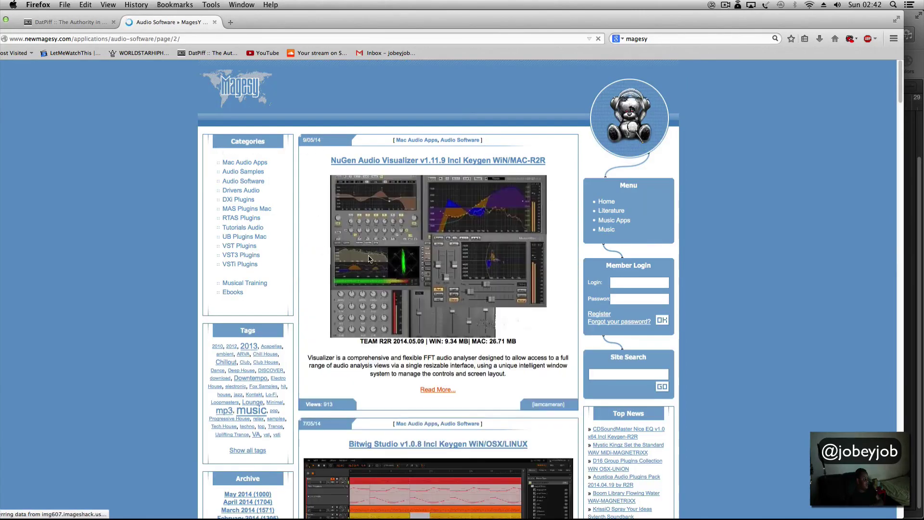
{"action": "scroll", "coordinate": [371, 256], "scroll_direction": "down", "scroll_amount": 5}
{"action": "scroll", "coordinate": [371, 256], "scroll_direction": "down", "scroll_amount": 20}
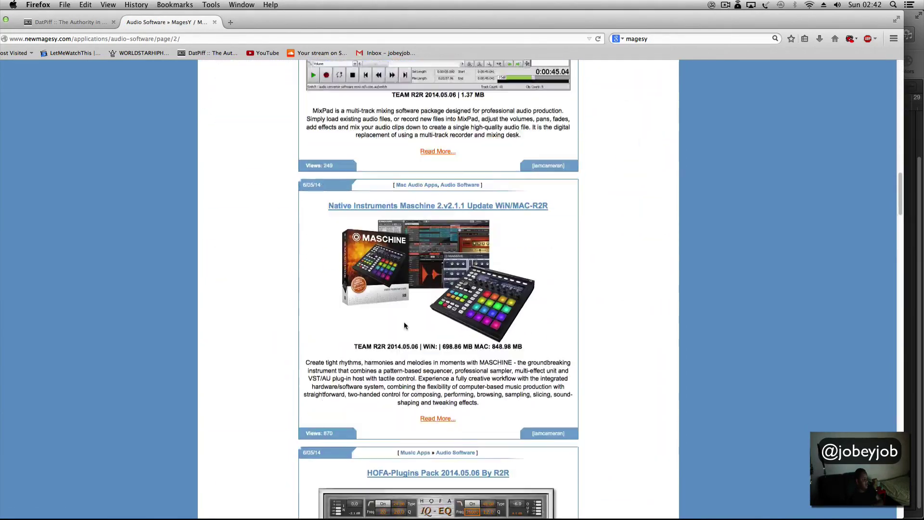
{"action": "scroll", "coordinate": [399, 338], "scroll_direction": "down", "scroll_amount": 10}
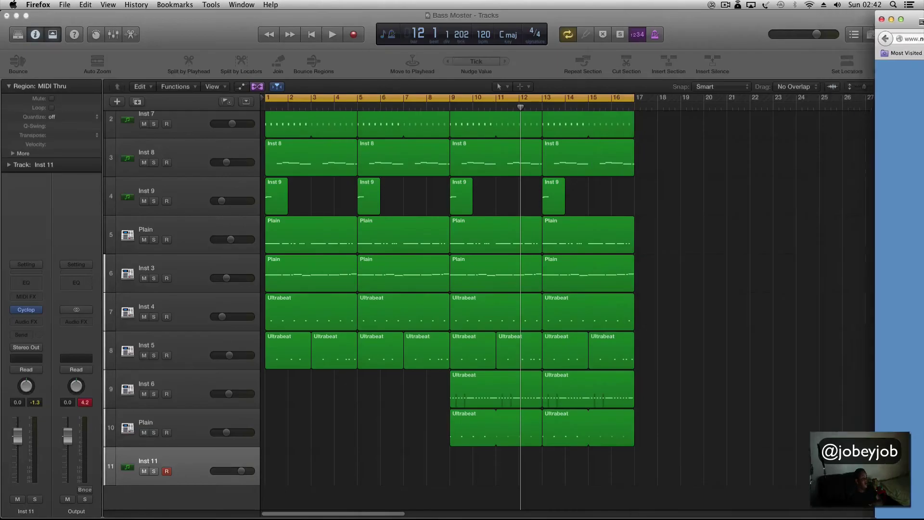
Return to Logic Pro X and play back part of the Bass Moster arrangement.
{"action": "left_click_drag", "start_coordinate": [917, 17], "coordinate": [923, 16]}
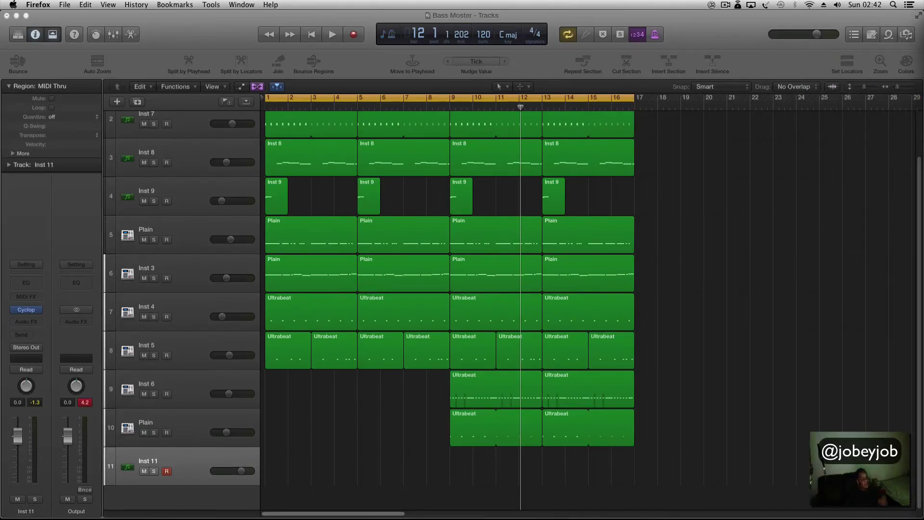
{"action": "left_click", "coordinate": [706, 344]}
{"action": "key", "text": "space"}
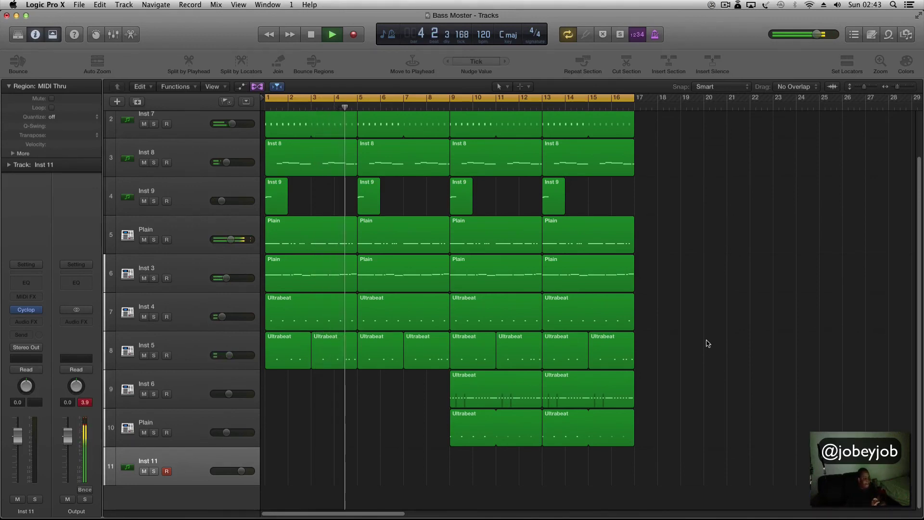
{"action": "key", "text": "space"}
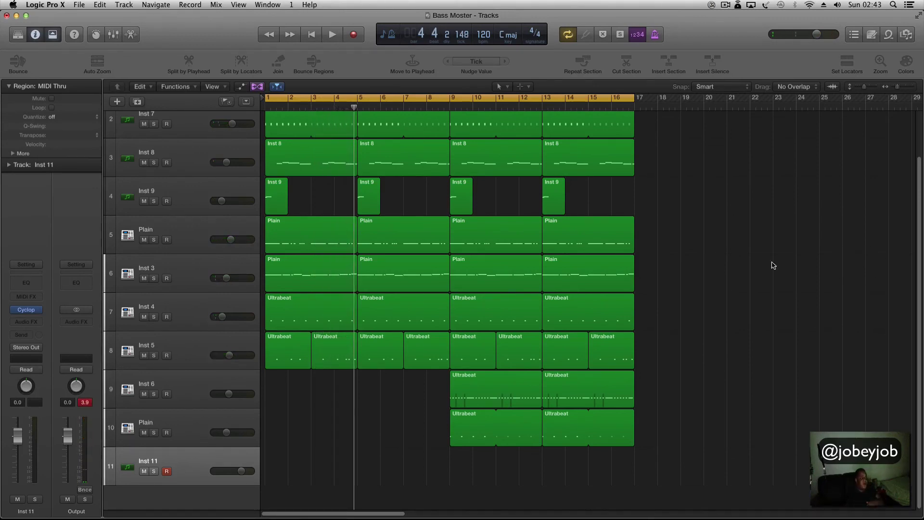
Close the Bass Moster project and save its changes.
{"action": "left_click", "coordinate": [8, 16]}
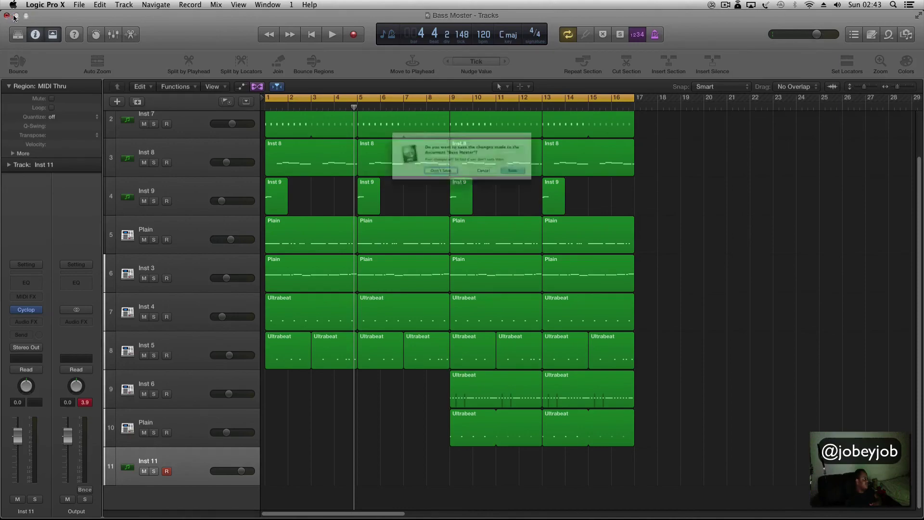
{"action": "left_click", "coordinate": [541, 179]}
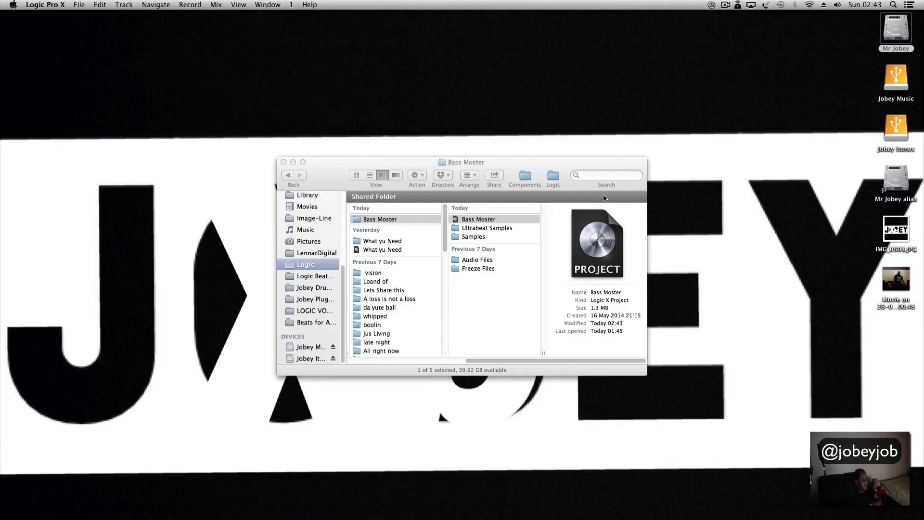
Open the Sound settings in System Preferences and set the output device to Digidesign Mbox 2 Pro.
{"action": "mouse_move", "coordinate": [726, 518]}
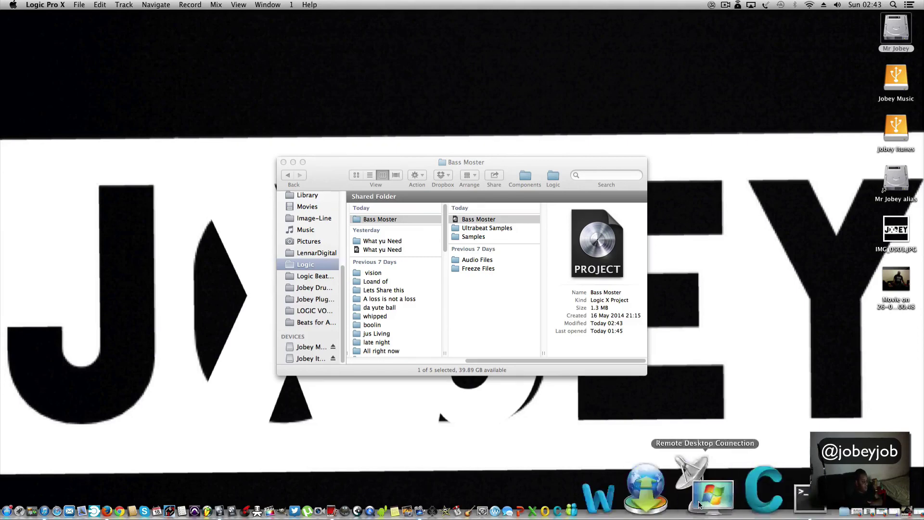
{"action": "left_click", "coordinate": [577, 509]}
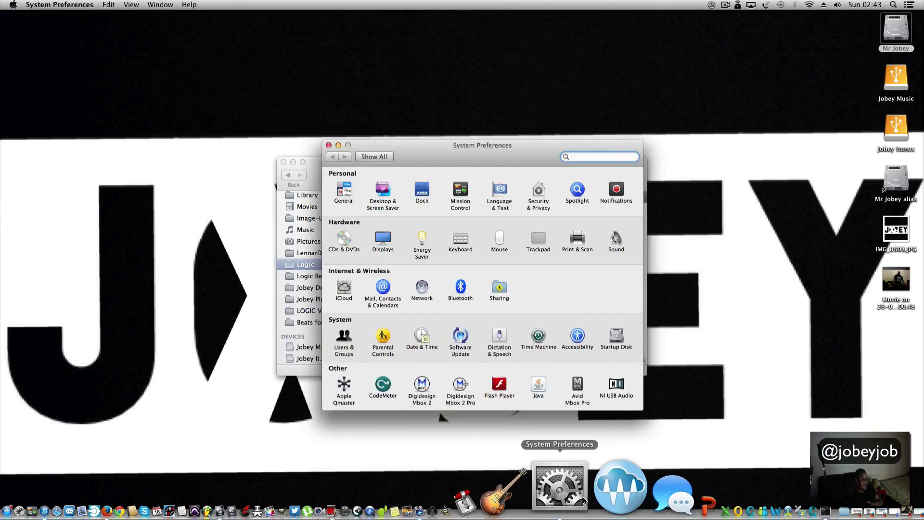
{"action": "left_click", "coordinate": [617, 237]}
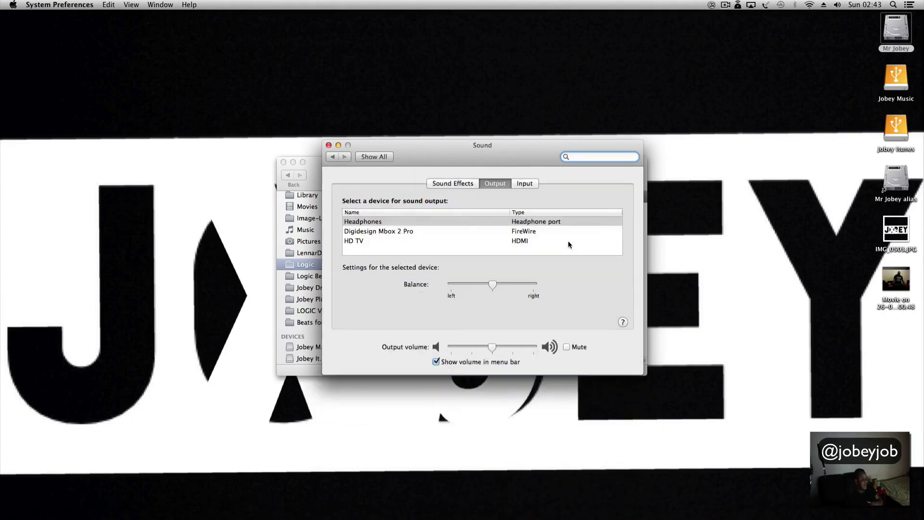
{"action": "left_click", "coordinate": [442, 234]}
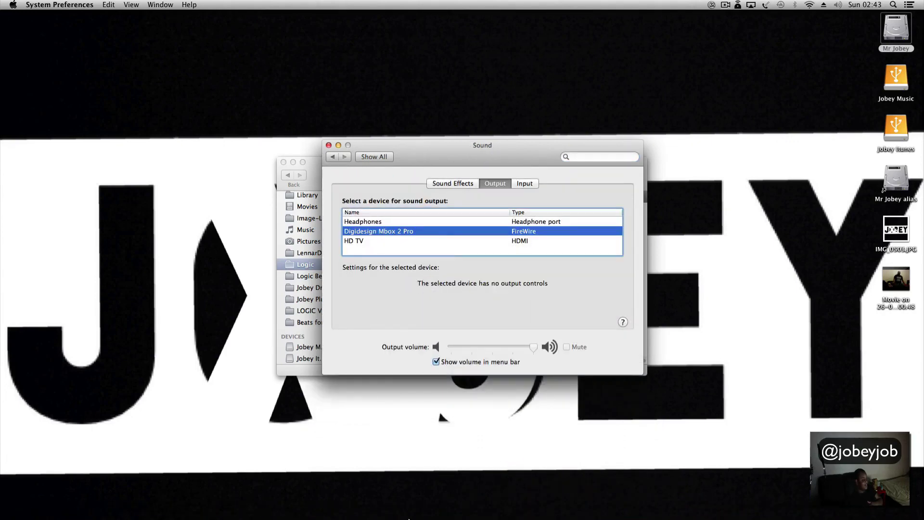
Switch to iTunes and look through the most recently added songs in the music library for finished productions.
{"action": "mouse_move", "coordinate": [382, 514]}
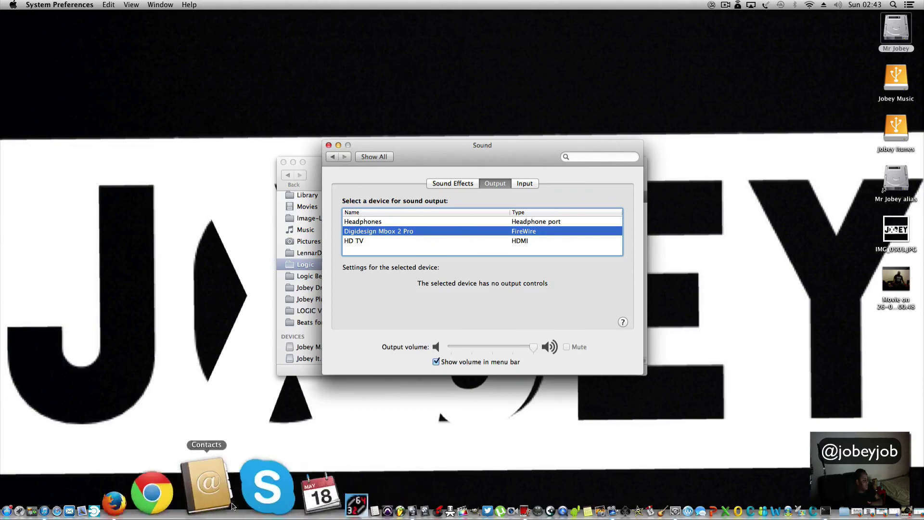
{"action": "left_click", "coordinate": [141, 503]}
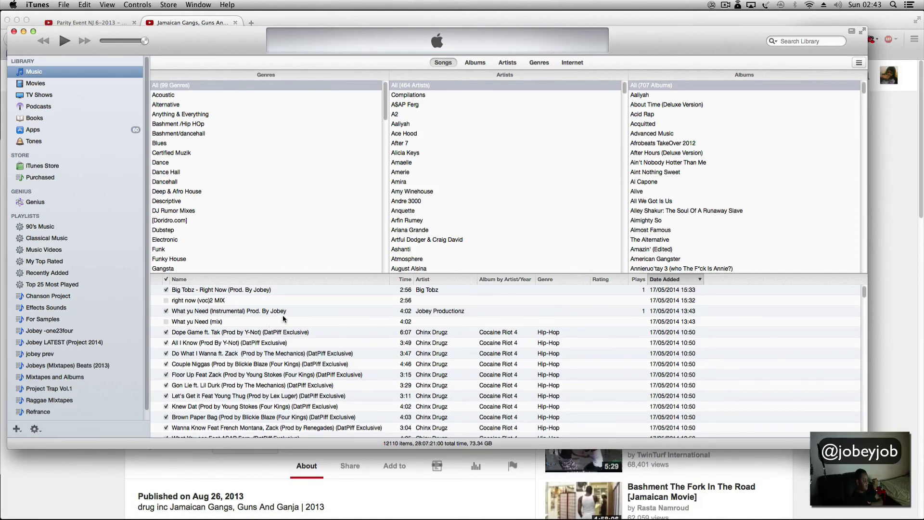
{"action": "scroll", "coordinate": [284, 320], "scroll_direction": "down", "scroll_amount": 3}
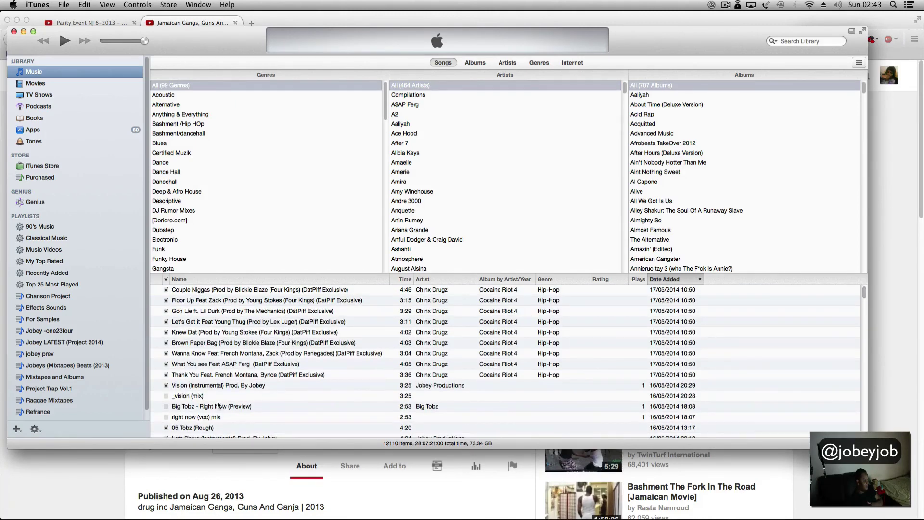
{"action": "scroll", "coordinate": [232, 396], "scroll_direction": "down", "scroll_amount": 2}
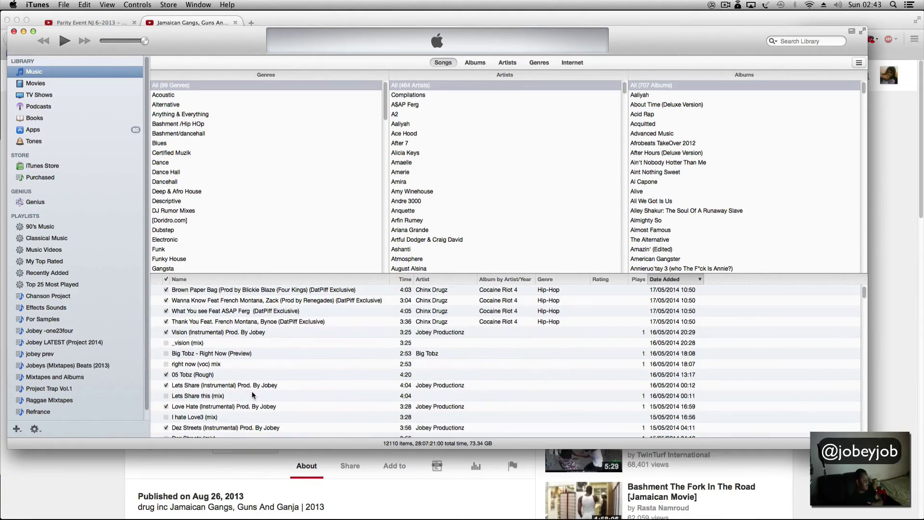
{"action": "scroll", "coordinate": [252, 395], "scroll_direction": "down", "scroll_amount": 2}
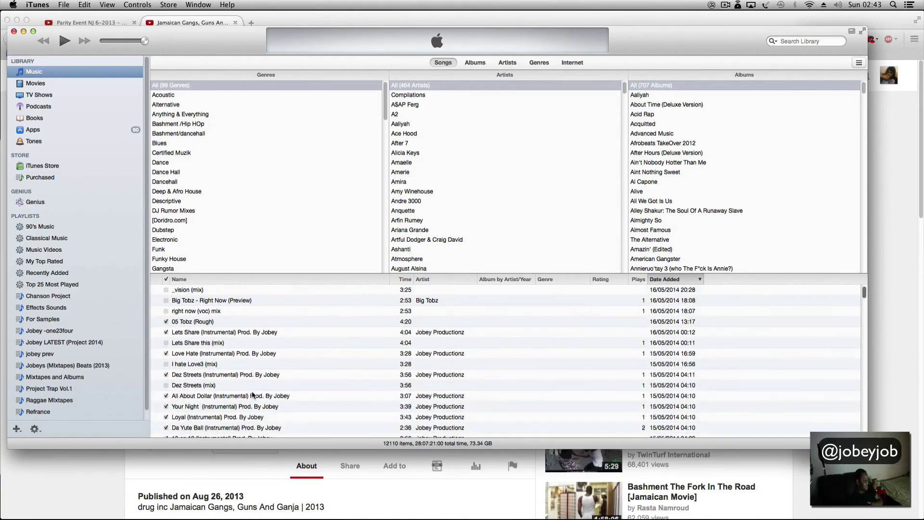
{"action": "scroll", "coordinate": [252, 396], "scroll_direction": "down", "scroll_amount": 4}
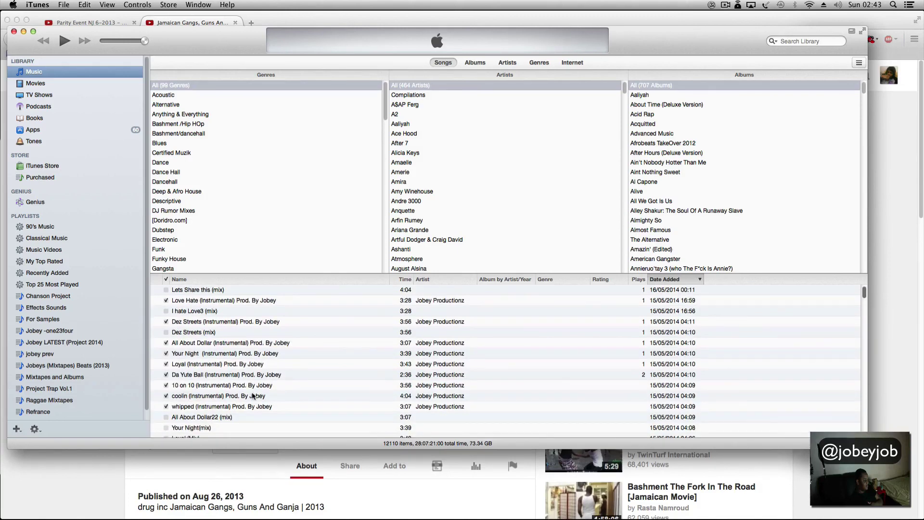
{"action": "scroll", "coordinate": [252, 392], "scroll_direction": "up", "scroll_amount": 6}
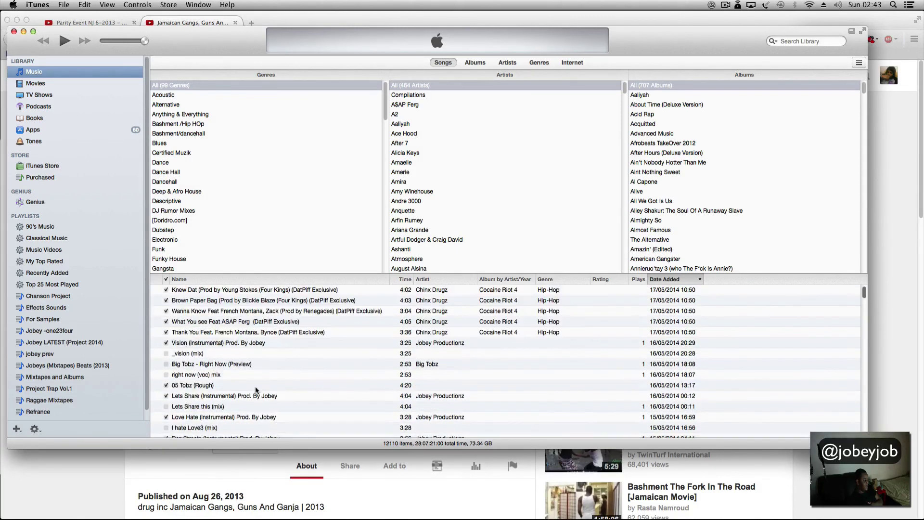
{"action": "scroll", "coordinate": [437, 361], "scroll_direction": "down", "scroll_amount": 8}
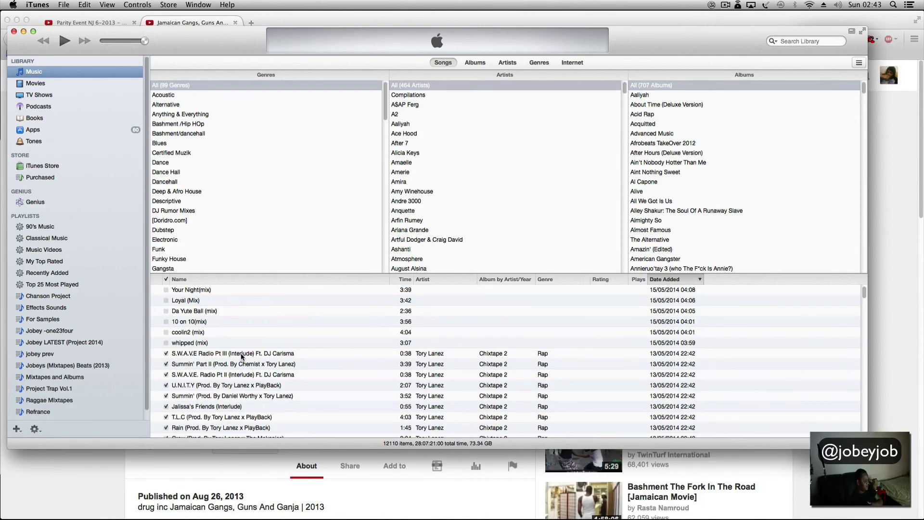
{"action": "scroll", "coordinate": [242, 357], "scroll_direction": "down", "scroll_amount": 3}
{"action": "scroll", "coordinate": [242, 355], "scroll_direction": "down", "scroll_amount": 15}
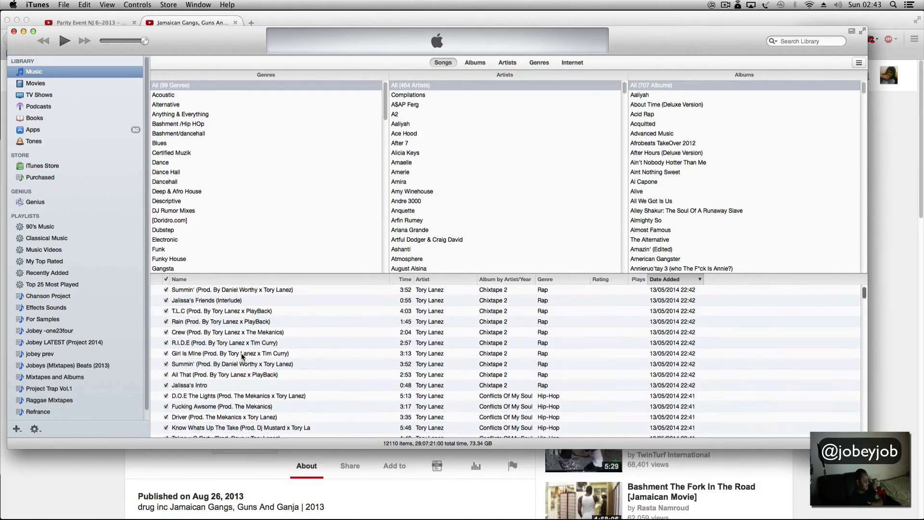
{"action": "scroll", "coordinate": [241, 354], "scroll_direction": "down", "scroll_amount": 4}
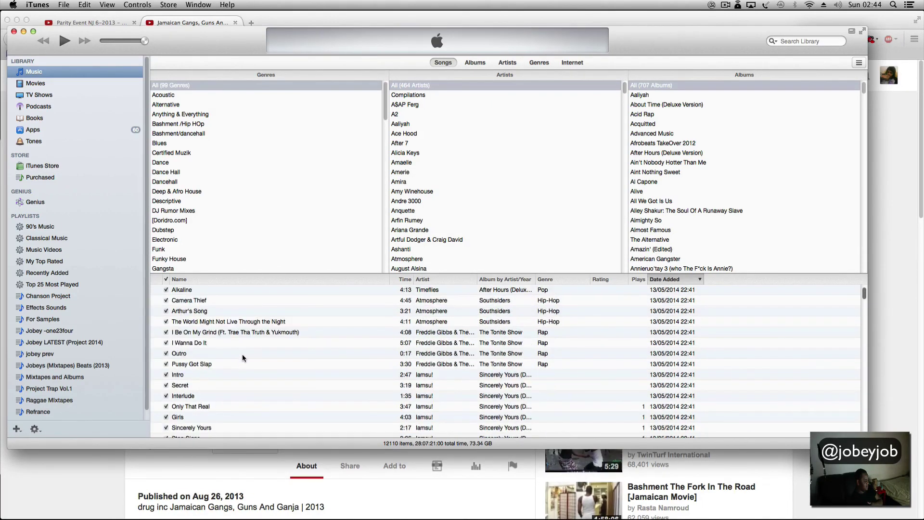
Search the music library for "break your heart" and play back part of the Break Your Heart (Preview) track.
{"action": "left_click", "coordinate": [804, 42]}
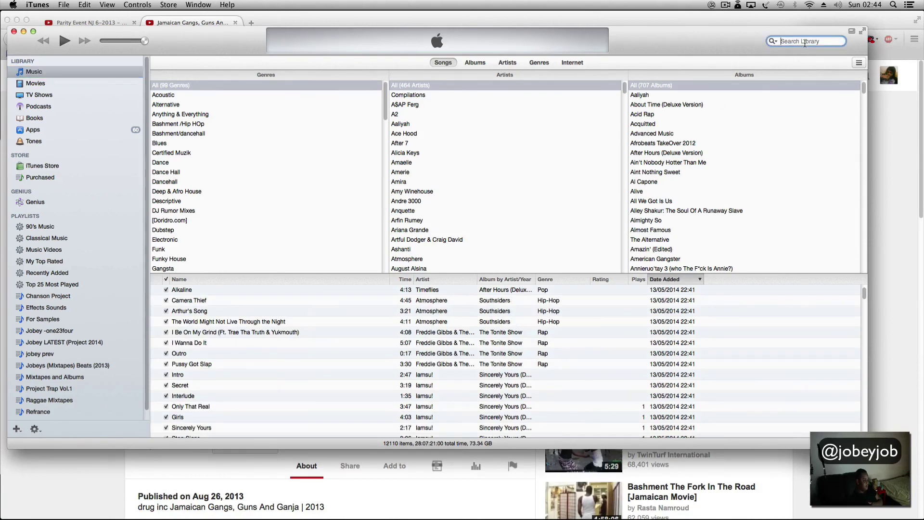
{"action": "type", "text": "break your"}
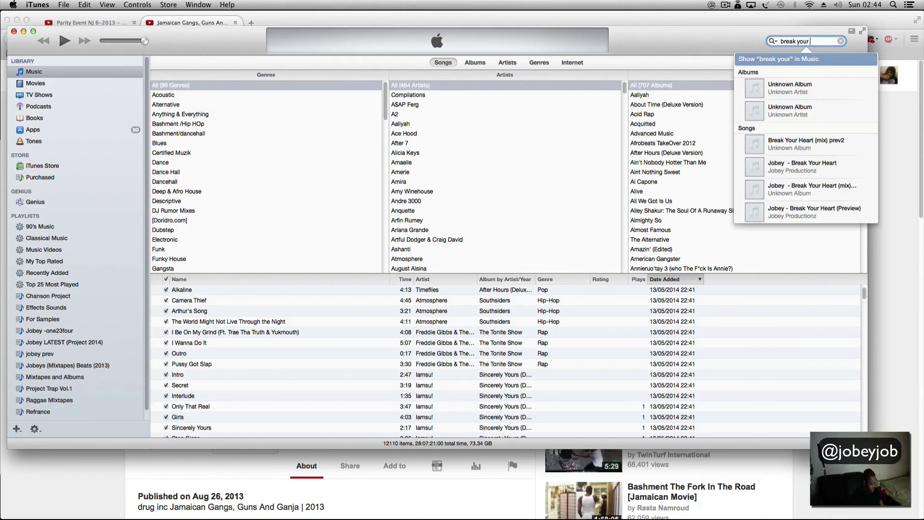
{"action": "type", "text": " heart"}
{"action": "key", "text": "Return"}
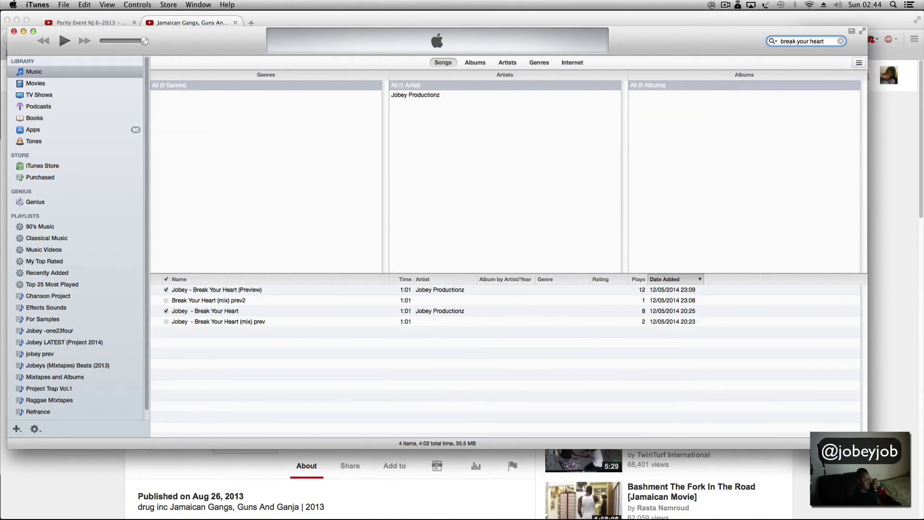
{"action": "double_click", "coordinate": [199, 291]}
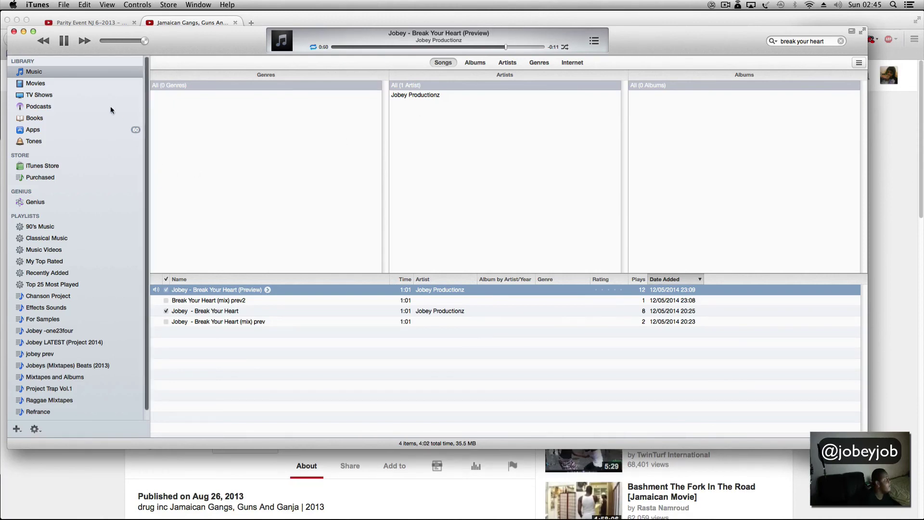
{"action": "left_click", "coordinate": [64, 41]}
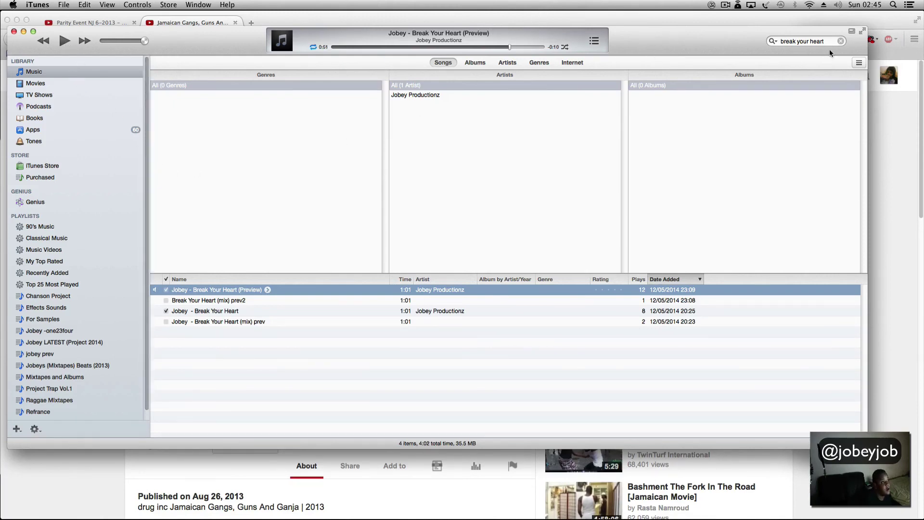
Clear the library search and play back part of the 10 on 10 (Instrumental) track.
{"action": "left_click", "coordinate": [840, 41]}
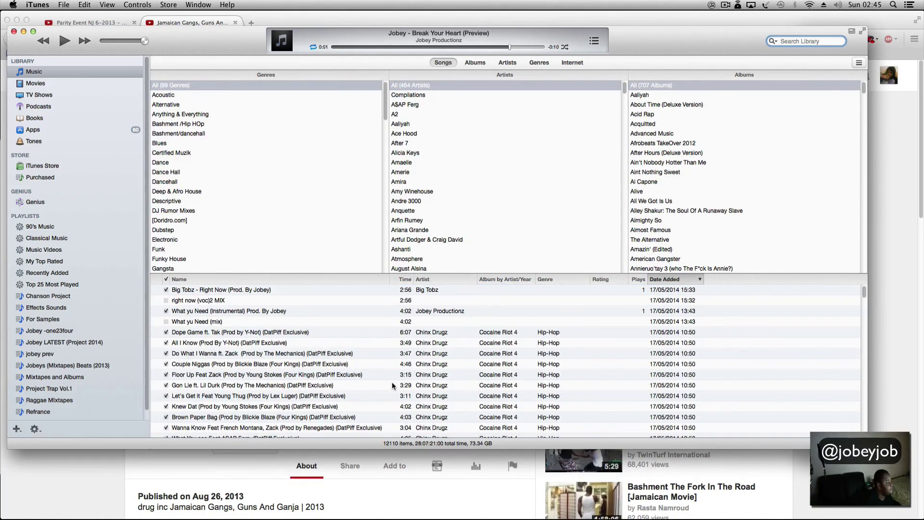
{"action": "scroll", "coordinate": [289, 354], "scroll_direction": "down", "scroll_amount": 5}
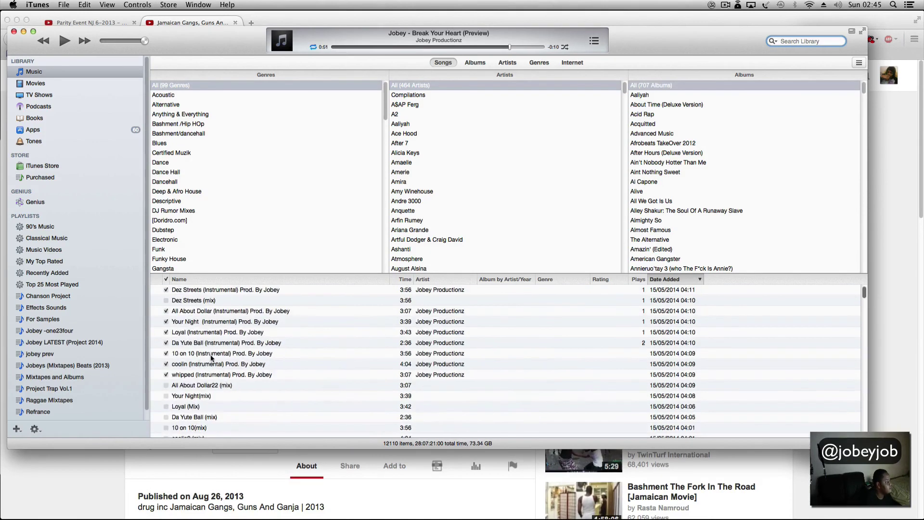
{"action": "double_click", "coordinate": [217, 355]}
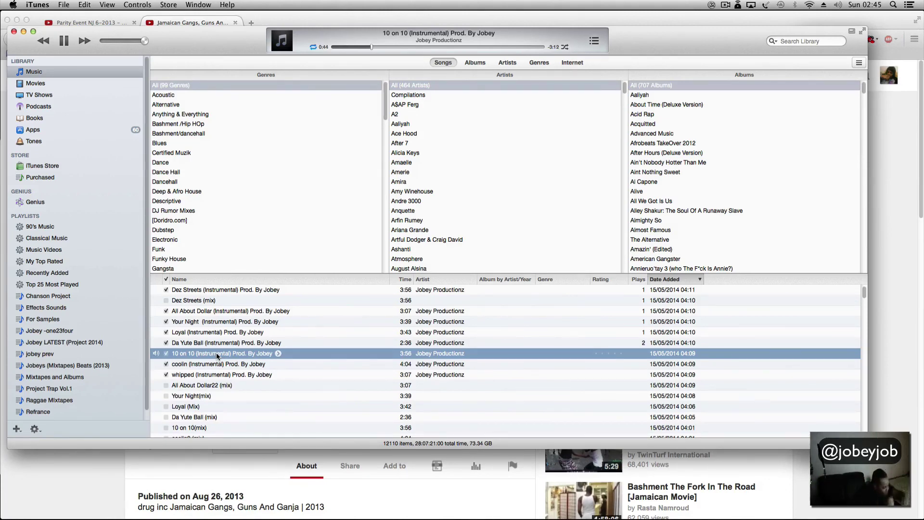
{"action": "left_click", "coordinate": [63, 41]}
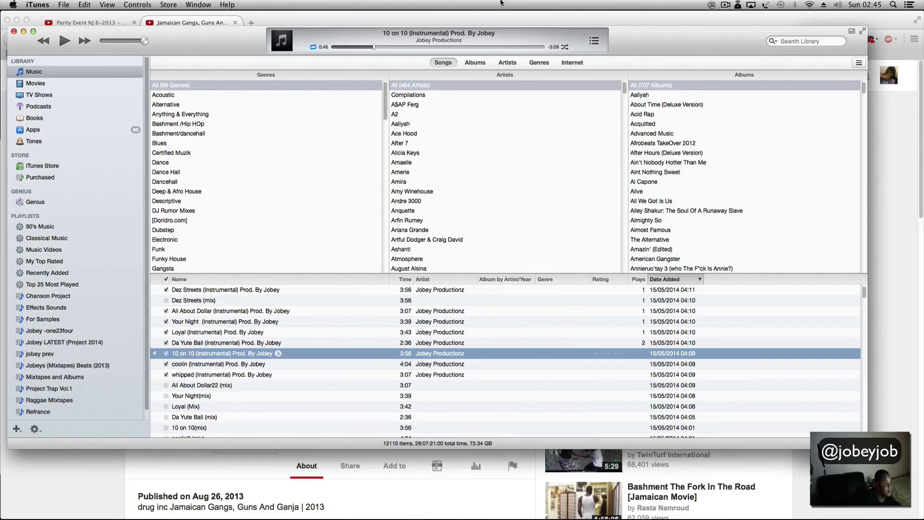
{"action": "left_click", "coordinate": [725, 5]}
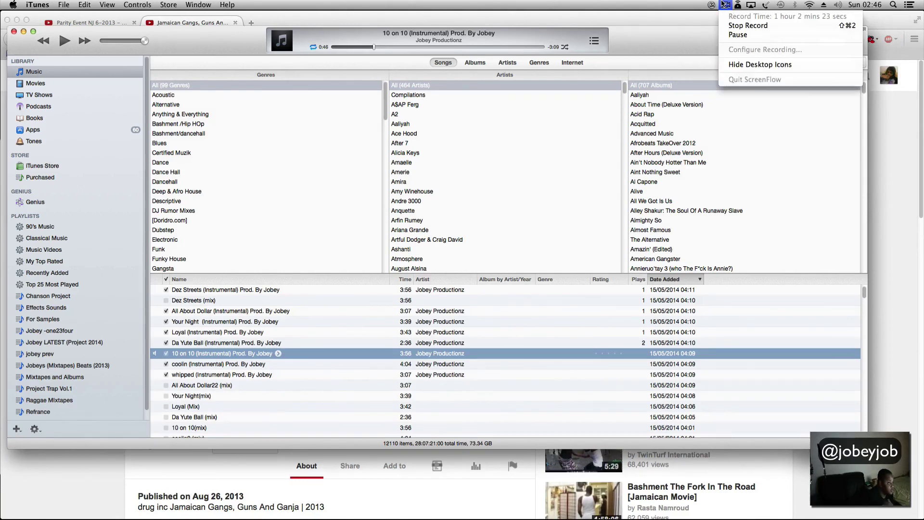